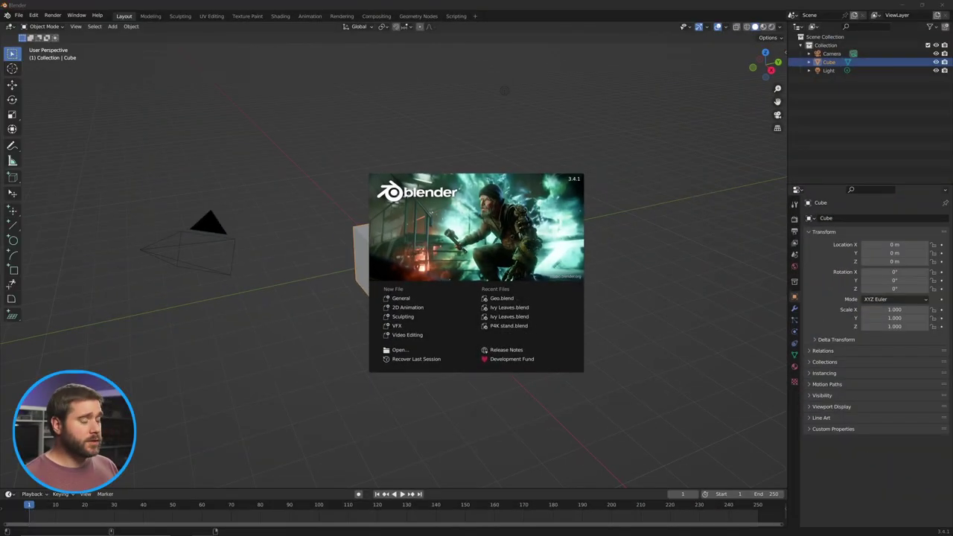
- Dismiss the splash screen and load the factory settings
{"action": "left_click", "coordinate": [643, 268]}
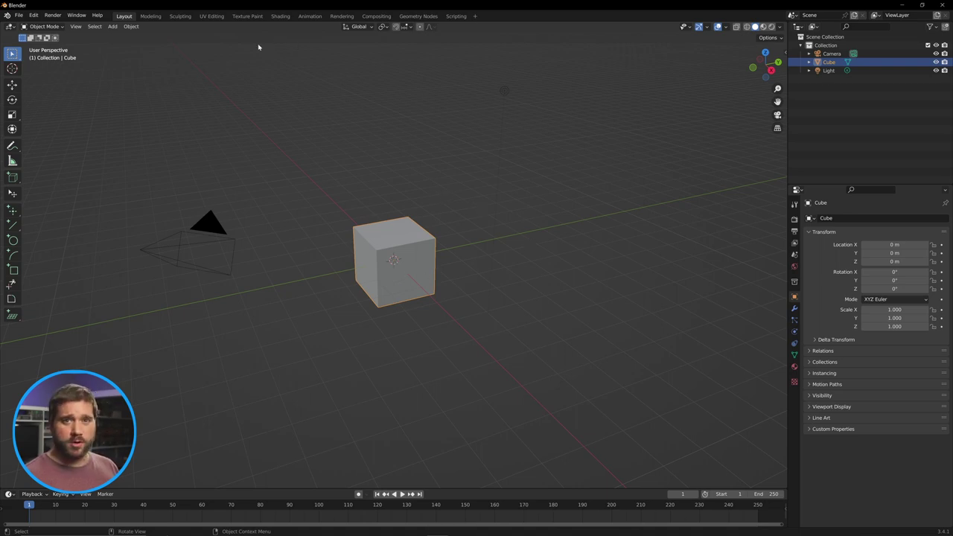
{"action": "left_click", "coordinate": [18, 15]}
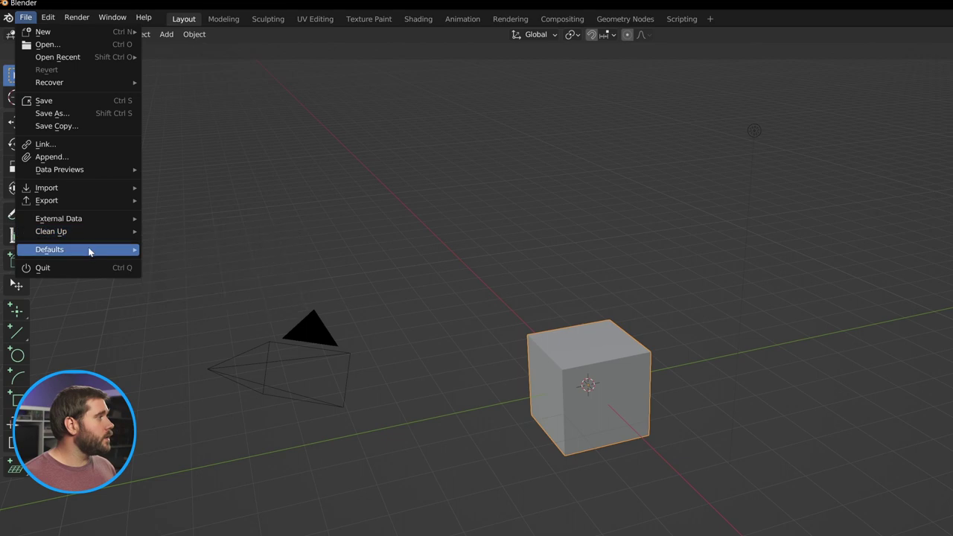
{"action": "mouse_move", "coordinate": [88, 252]}
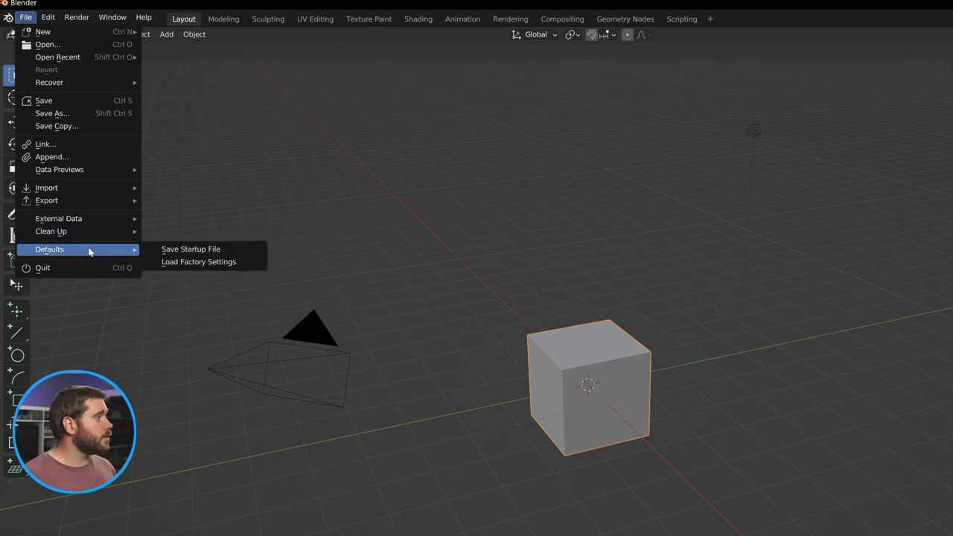
{"action": "left_click", "coordinate": [233, 263]}
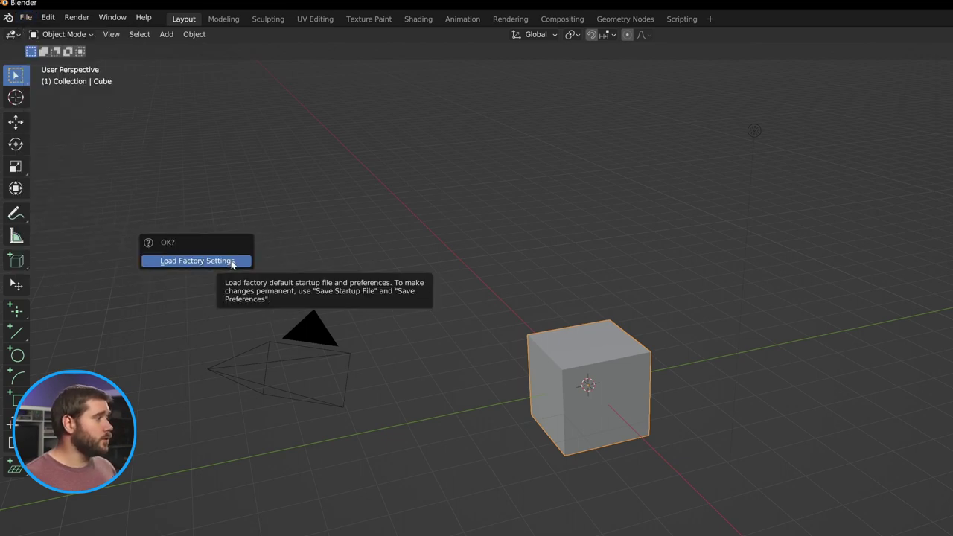
{"action": "left_click", "coordinate": [233, 262]}
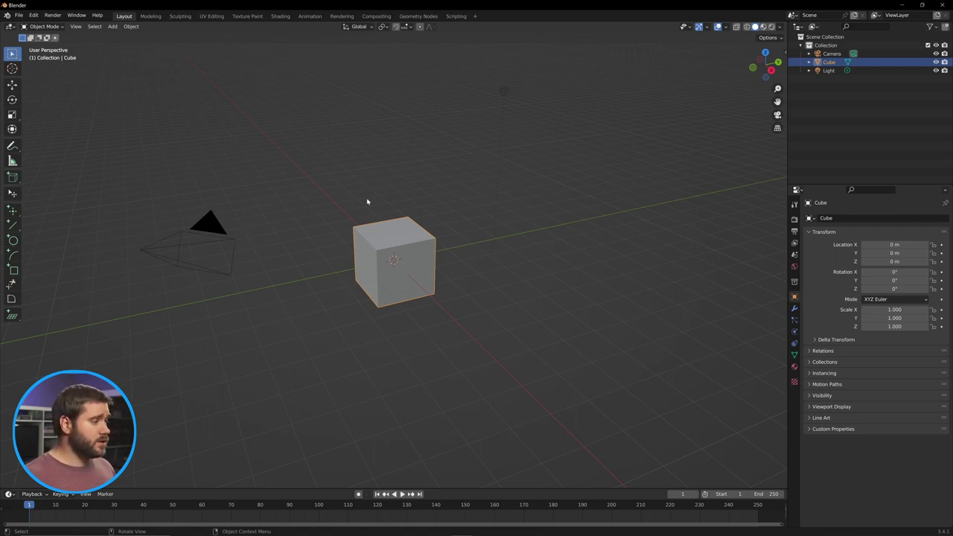
- Practise zooming, orbiting and panning around the scene, and frame the selected cube in the viewport
{"action": "scroll", "coordinate": [367, 201], "scroll_direction": "down", "scroll_amount": 4}
{"action": "scroll", "coordinate": [367, 201], "scroll_direction": "up", "scroll_amount": 2}
{"action": "middle_click_drag", "start_coordinate": [367, 201], "coordinate": [414, 213]}
{"action": "middle_click_drag", "start_coordinate": [478, 251], "coordinate": [451, 206], "text": "shift"}
{"action": "key", "text": "KP_Decimal"}
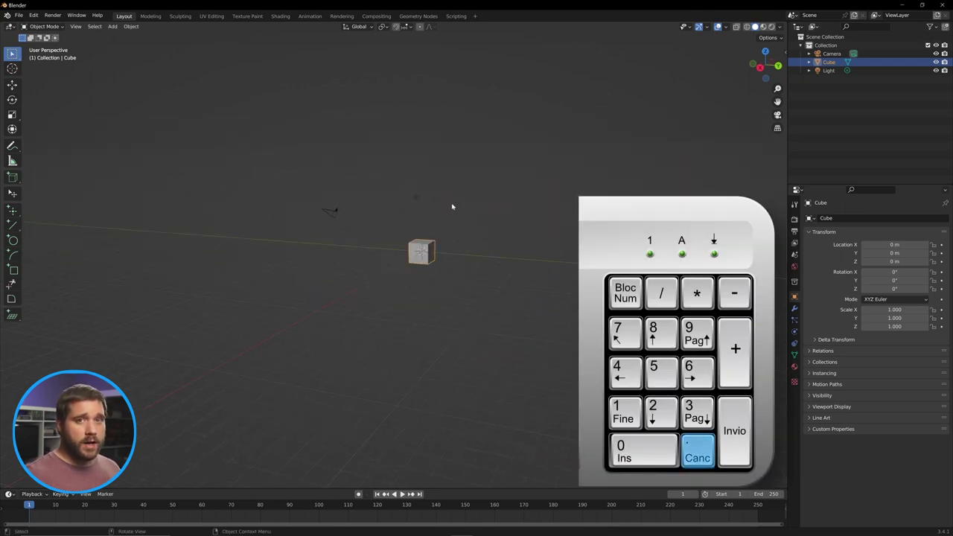
{"action": "key", "text": "KP_Decimal"}
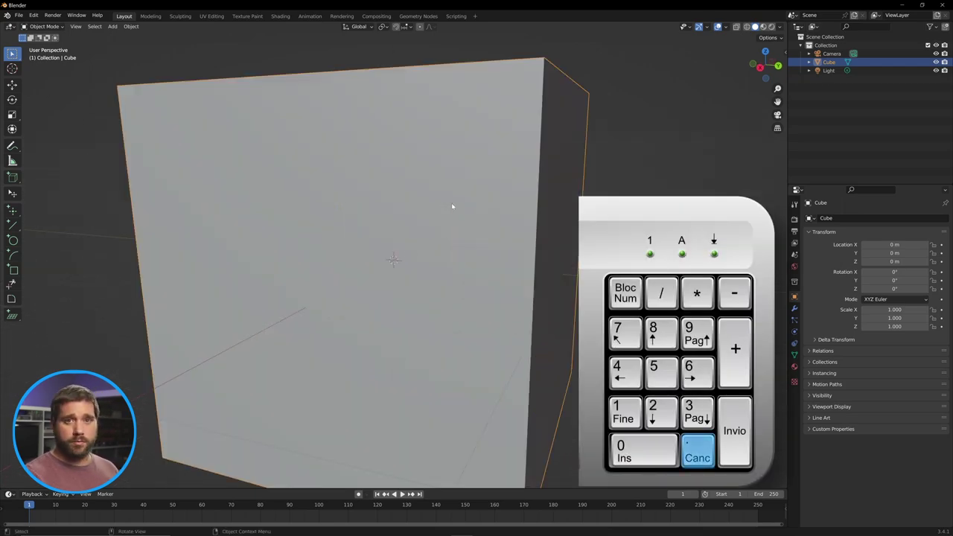
- Select the camera, centre the view on it and look around it
{"action": "scroll", "coordinate": [452, 203], "scroll_direction": "down", "scroll_amount": 8}
{"action": "middle_click_drag", "start_coordinate": [453, 249], "coordinate": [431, 250]}
{"action": "scroll", "coordinate": [417, 231], "scroll_direction": "down", "scroll_amount": 3}
{"action": "left_click", "coordinate": [198, 194]}
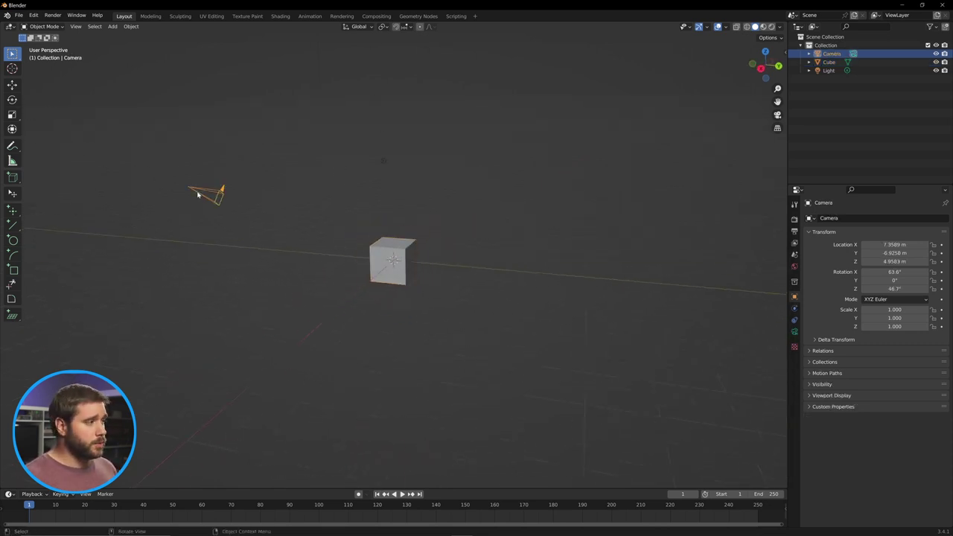
{"action": "key", "text": "KP_Decimal"}
{"action": "middle_click_drag", "start_coordinate": [594, 320], "coordinate": [392, 315]}
{"action": "scroll", "coordinate": [384, 309], "scroll_direction": "down", "scroll_amount": 5}
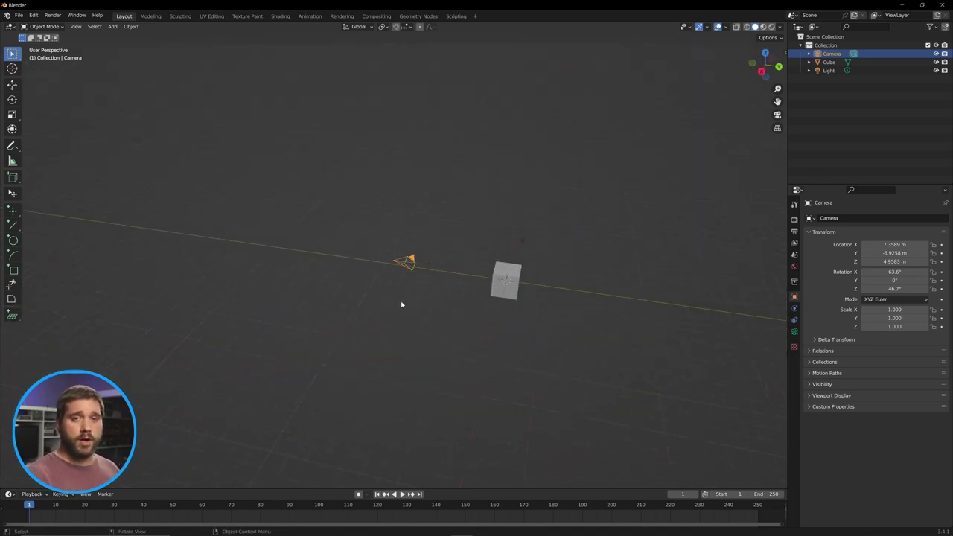
- Select the cube, centre the view on it and pull back to see the whole object
{"action": "left_click", "coordinate": [514, 274]}
{"action": "key", "text": "KP_Decimal"}
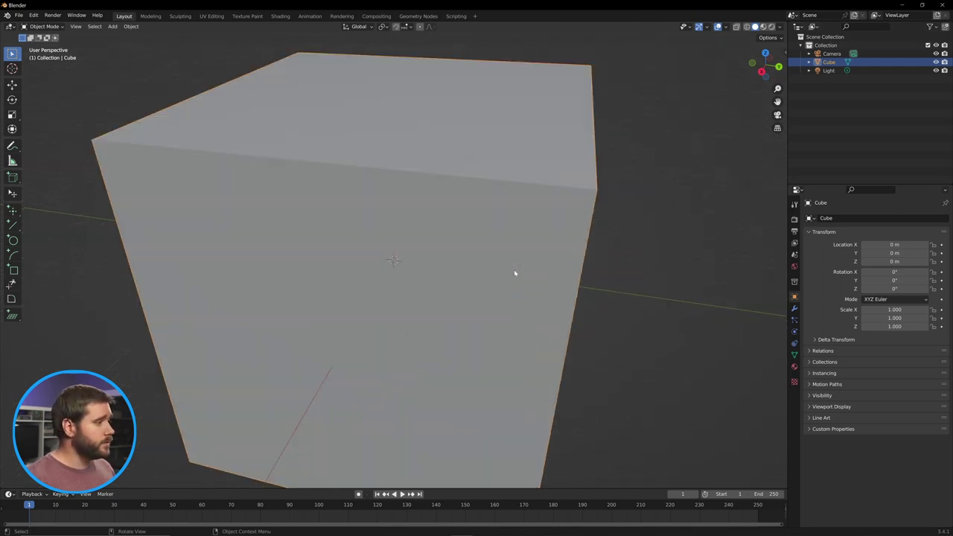
{"action": "scroll", "coordinate": [514, 273], "scroll_direction": "down", "scroll_amount": 8}
{"action": "middle_click_drag", "start_coordinate": [513, 272], "coordinate": [477, 270]}
{"action": "scroll", "coordinate": [440, 216], "scroll_direction": "down", "scroll_amount": 3}
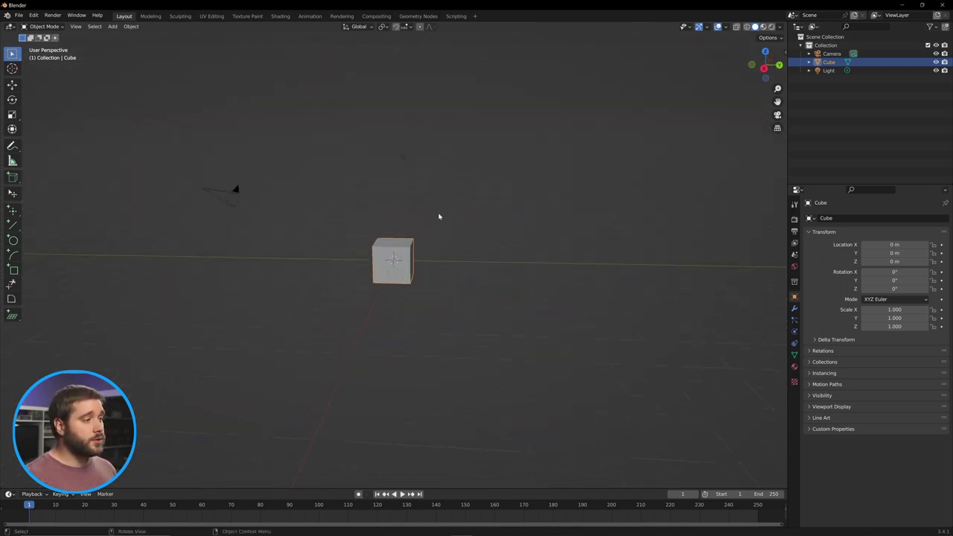
- Try moving the cube freely and along the X, Y and Z axes, and cancel the move
{"action": "key", "text": "g"}
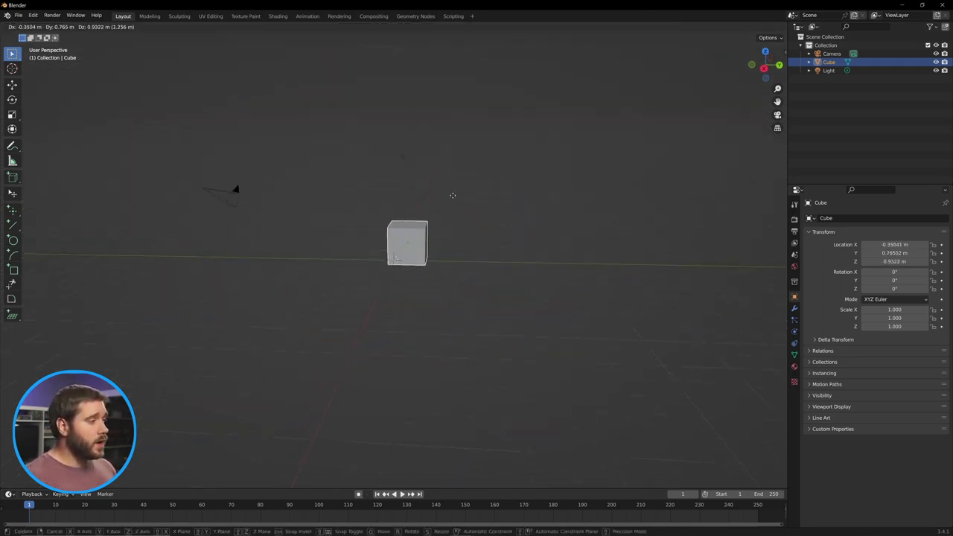
{"action": "key", "text": "x"}
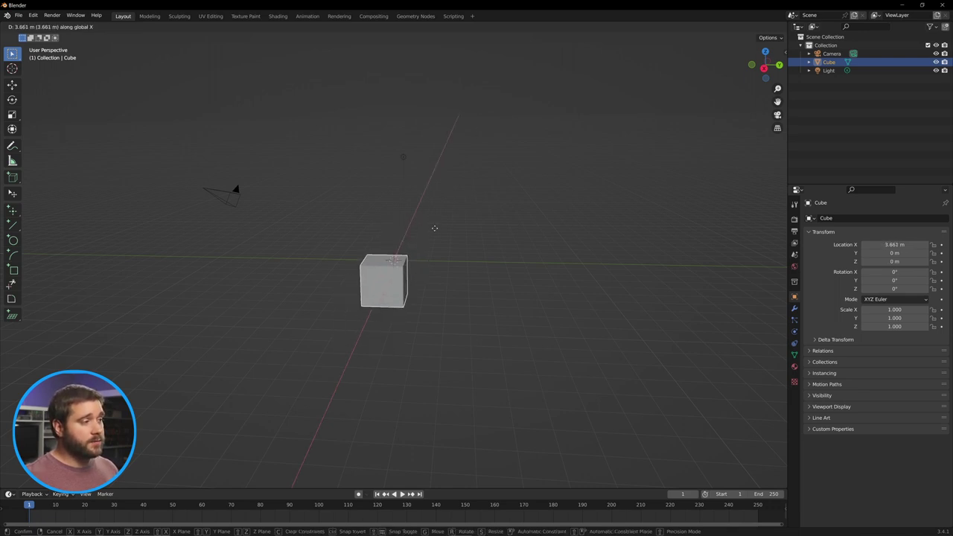
{"action": "key", "text": "y"}
{"action": "key", "text": "z"}
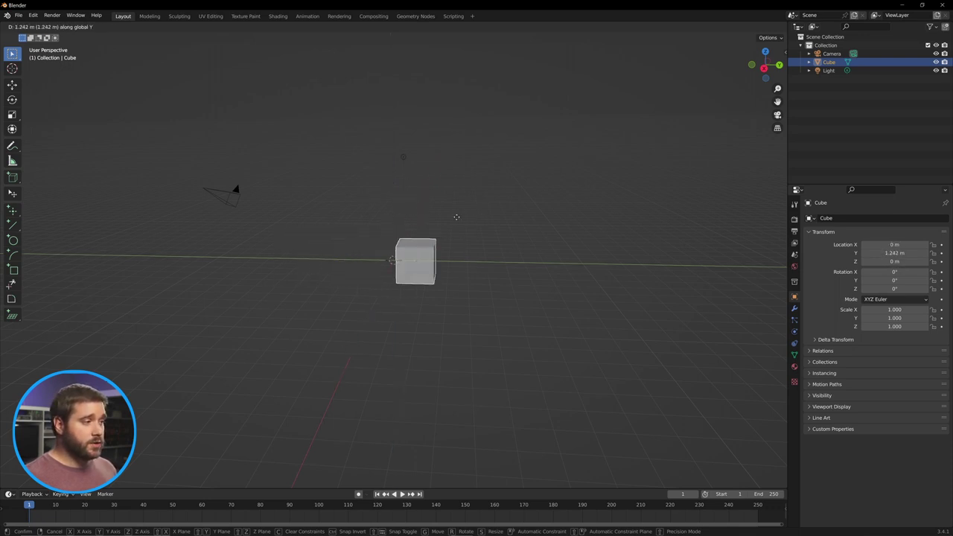
{"action": "key", "text": "Escape"}
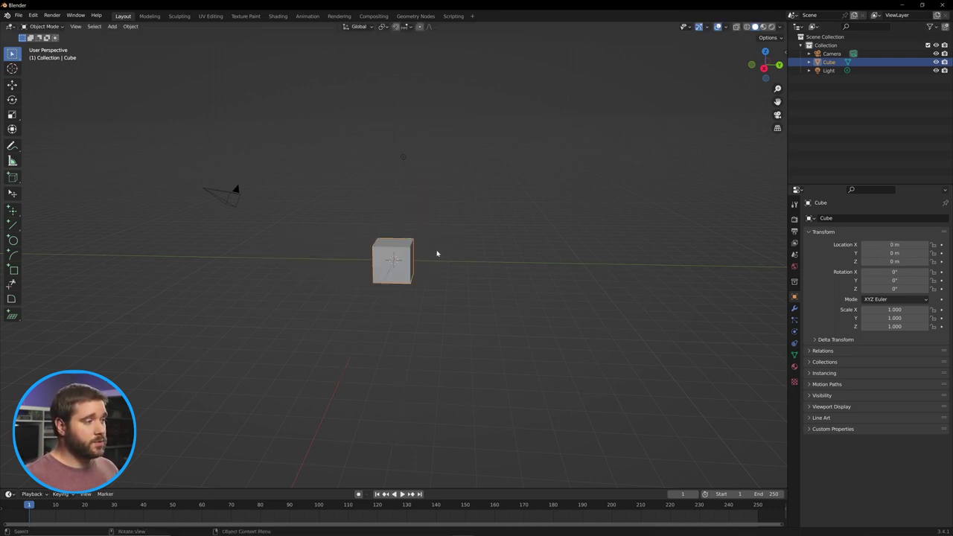
- Try scaling the cube uniformly and along the X, Y and Z axes, and cancel the scaling
{"action": "key", "text": "s"}
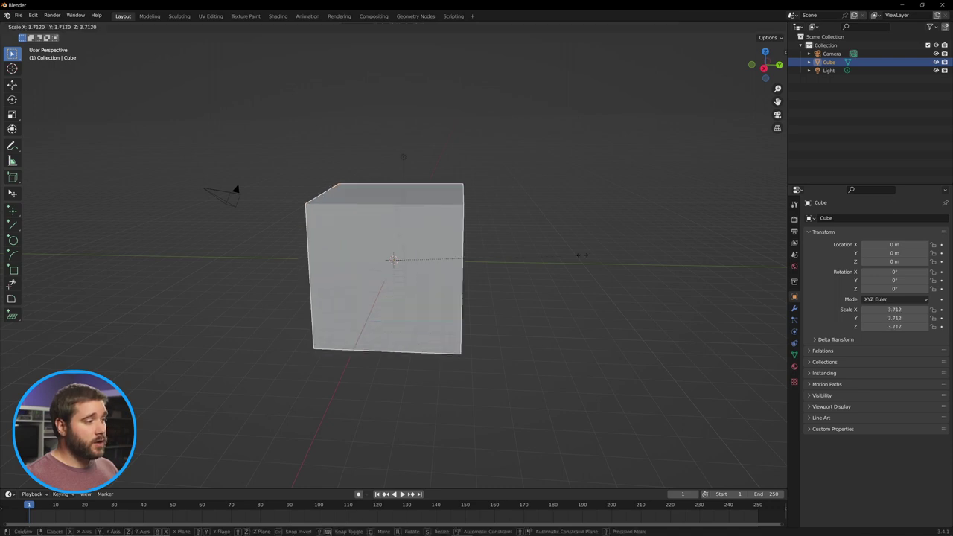
{"action": "key", "text": "x"}
{"action": "key", "text": "y"}
{"action": "key", "text": "z"}
{"action": "key", "text": "Escape"}
- Try rotating the cube freely and around the Y and Z axes, and cancel the rotation
{"action": "key", "text": "r"}
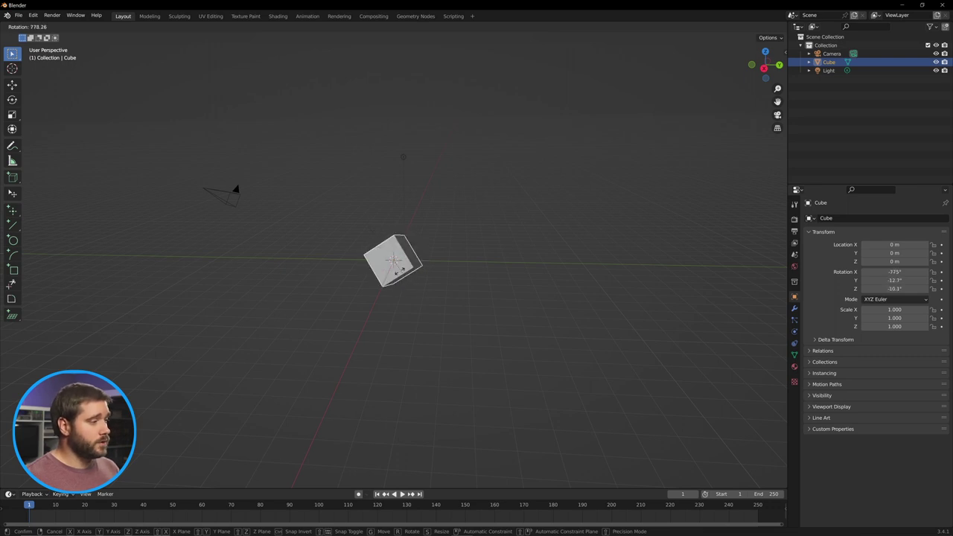
{"action": "key", "text": "y"}
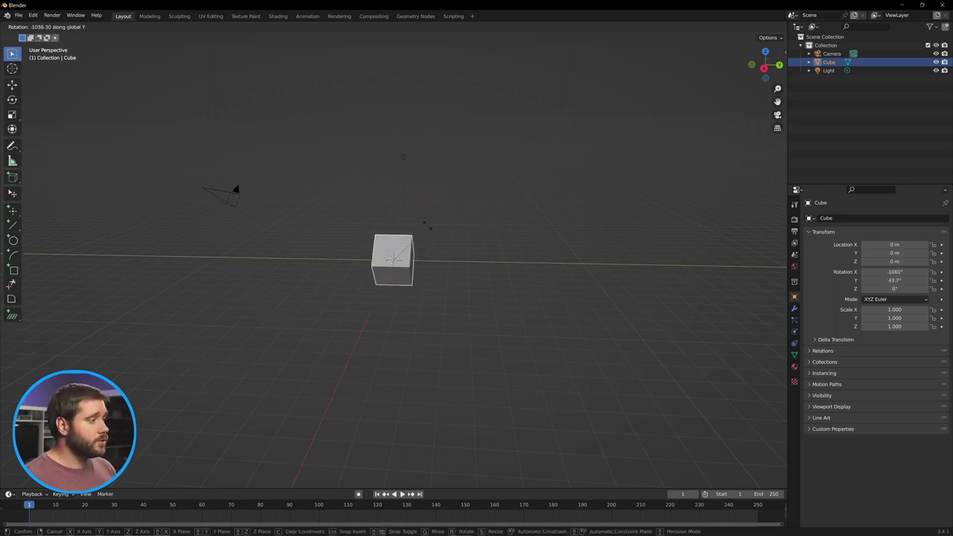
{"action": "key", "text": "z"}
{"action": "key", "text": "y"}
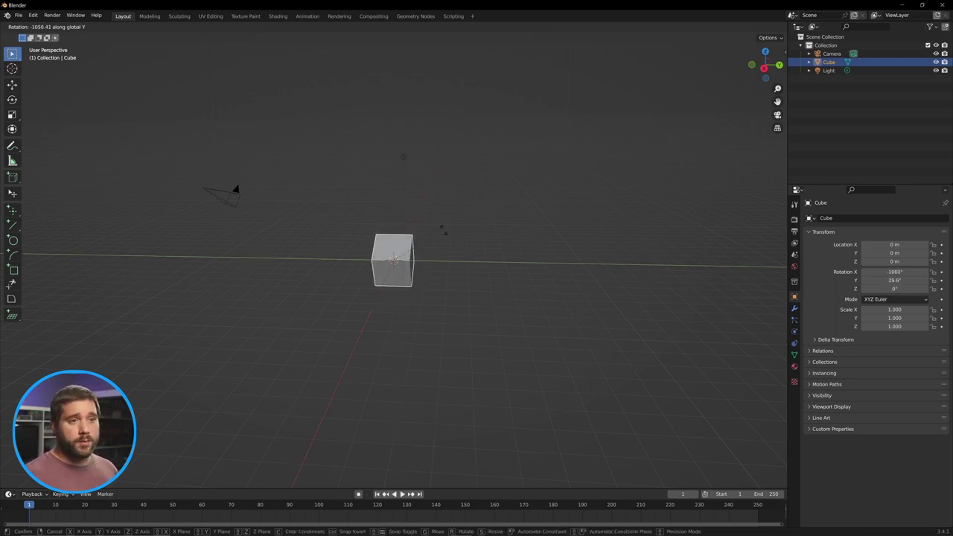
{"action": "key", "text": "Escape"}
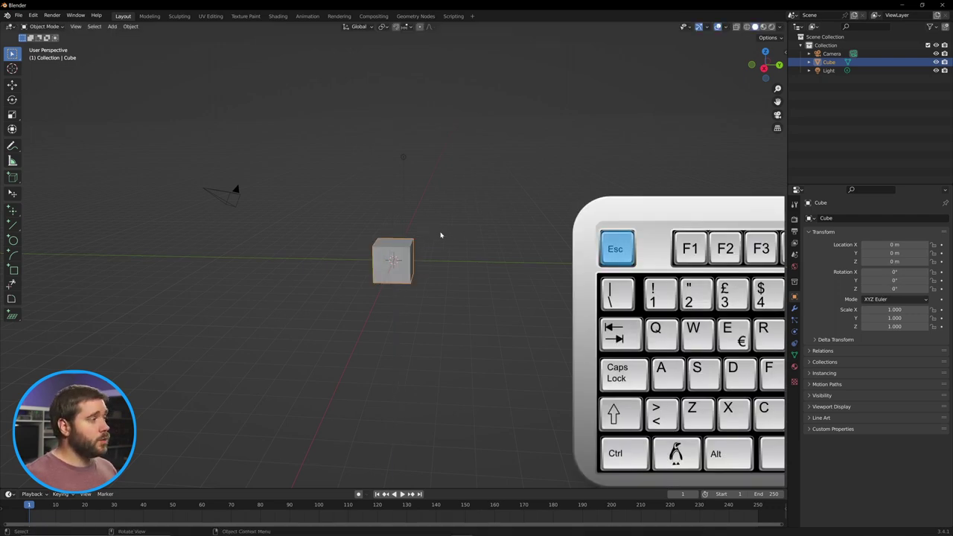
- Reselect the cube and enter Edit Mode on it
{"action": "scroll", "coordinate": [441, 249], "scroll_direction": "up", "scroll_amount": 4}
{"action": "scroll", "coordinate": [438, 245], "scroll_direction": "down", "scroll_amount": 4}
{"action": "left_click", "coordinate": [449, 242]}
{"action": "middle_click_drag", "start_coordinate": [419, 206], "coordinate": [417, 227]}
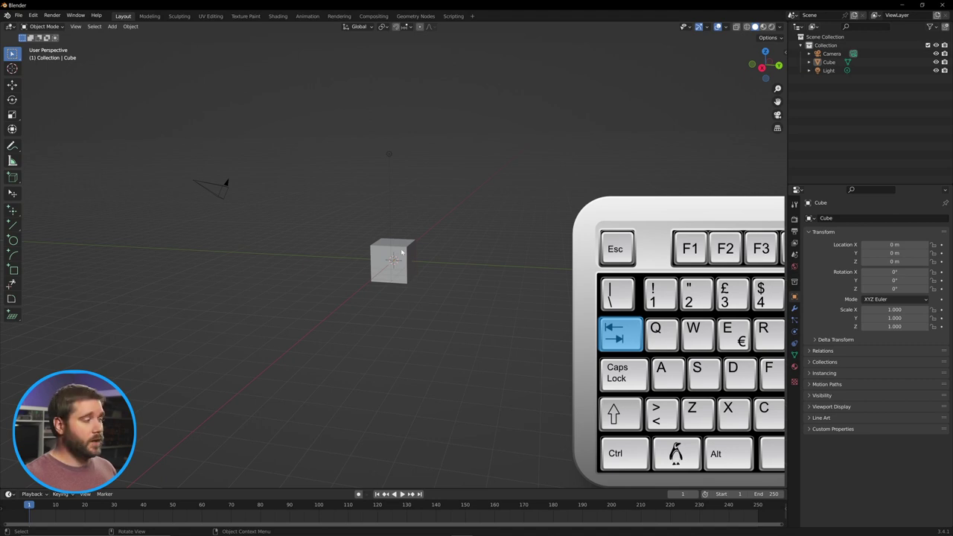
{"action": "left_click", "coordinate": [401, 254]}
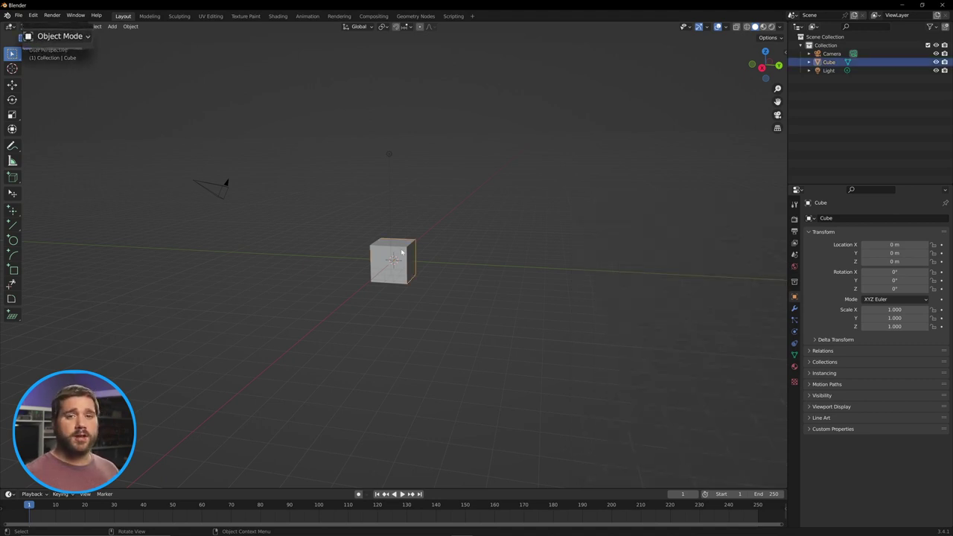
{"action": "key", "text": "Tab"}
{"action": "scroll", "coordinate": [427, 211], "scroll_direction": "up", "scroll_amount": 5}
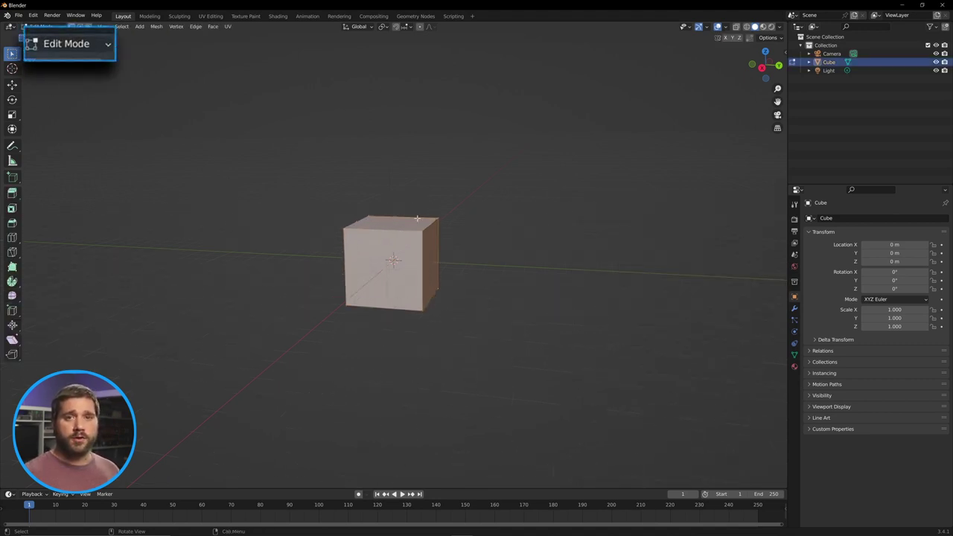
- Try selecting and moving a single upper corner vertex of the cube, and cancel the move
{"action": "left_click", "coordinate": [325, 198]}
{"action": "mouse_move", "coordinate": [321, 213]}
{"action": "left_mouse_down"}
{"action": "mouse_move", "coordinate": [276, 176]}
{"action": "mouse_move", "coordinate": [314, 216]}
{"action": "left_mouse_up"}
{"action": "left_click", "coordinate": [321, 202]}
{"action": "key", "text": "g"}
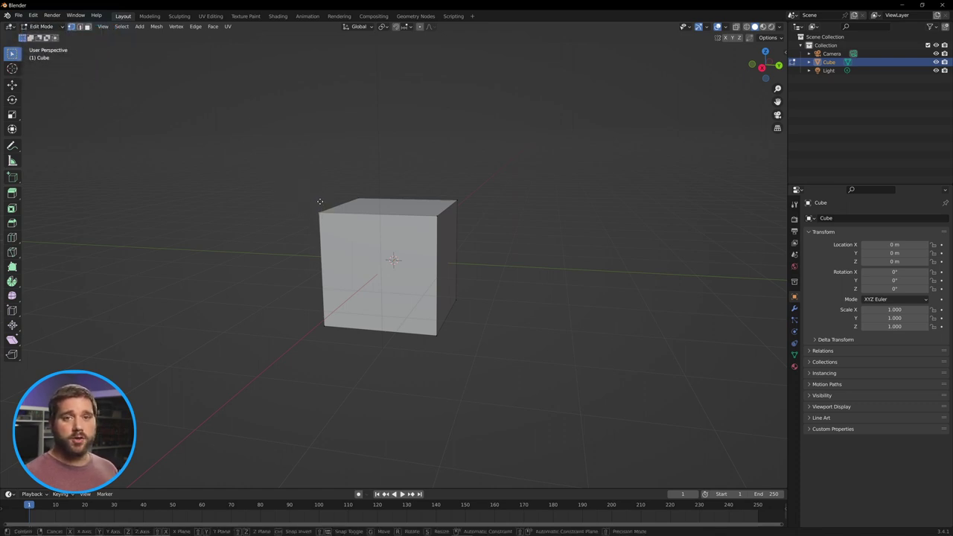
{"action": "right_click", "coordinate": [324, 227]}
- Cycle through vertex, edge and face selection modes, select the cube's top face and try moving it
{"action": "key", "text": "1"}
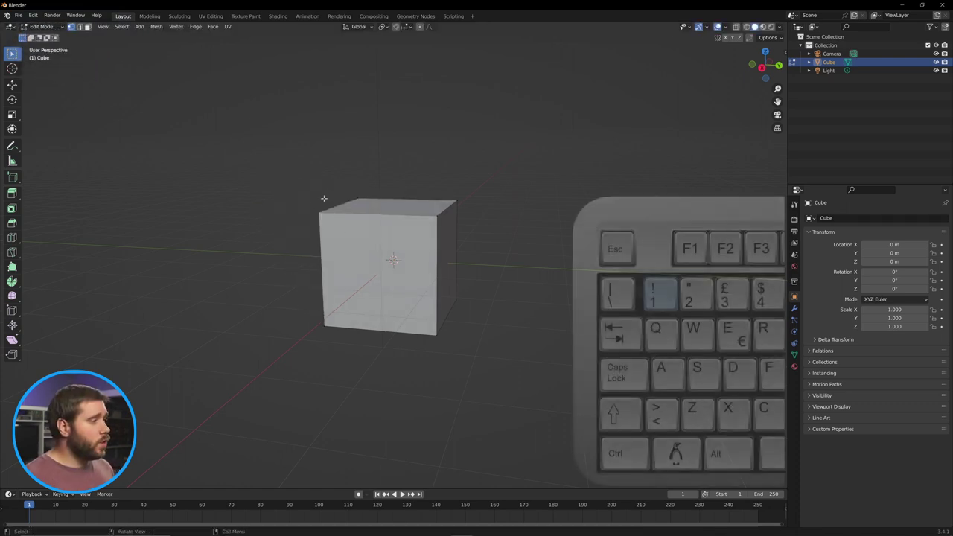
{"action": "key", "text": "2"}
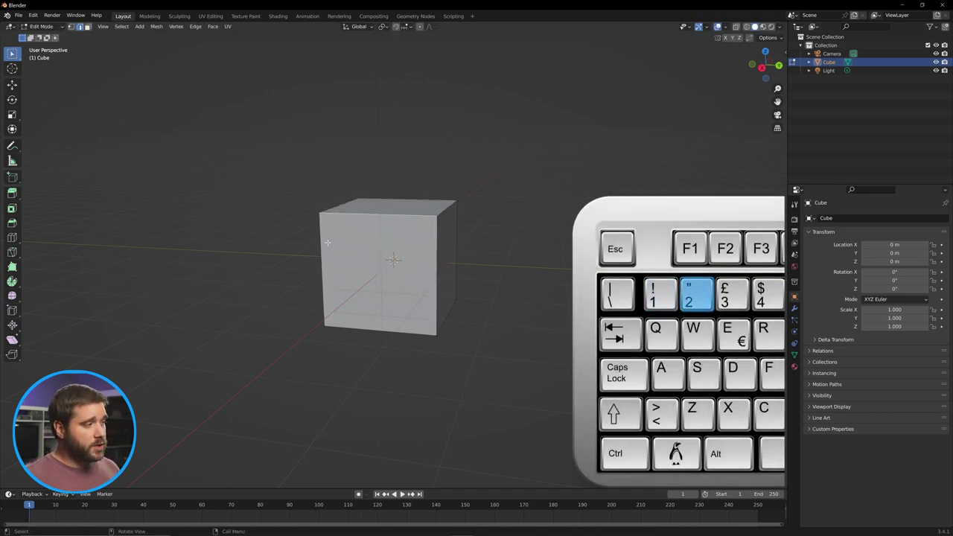
{"action": "key", "text": "3"}
{"action": "left_click", "coordinate": [369, 206]}
{"action": "key", "text": "g"}
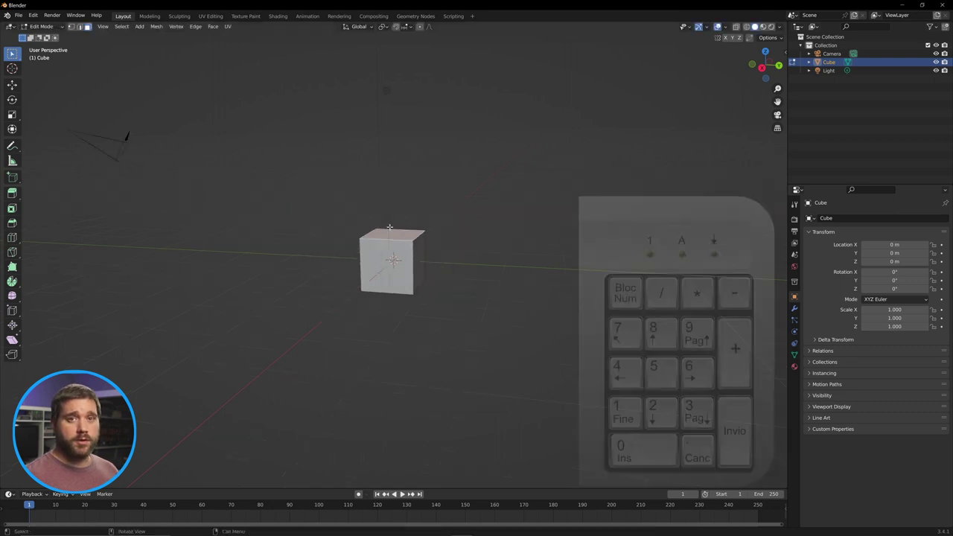
- Examine the cube in the right, top and front orthographic views and rotate the view around it in increments
{"action": "key", "text": "KP_3"}
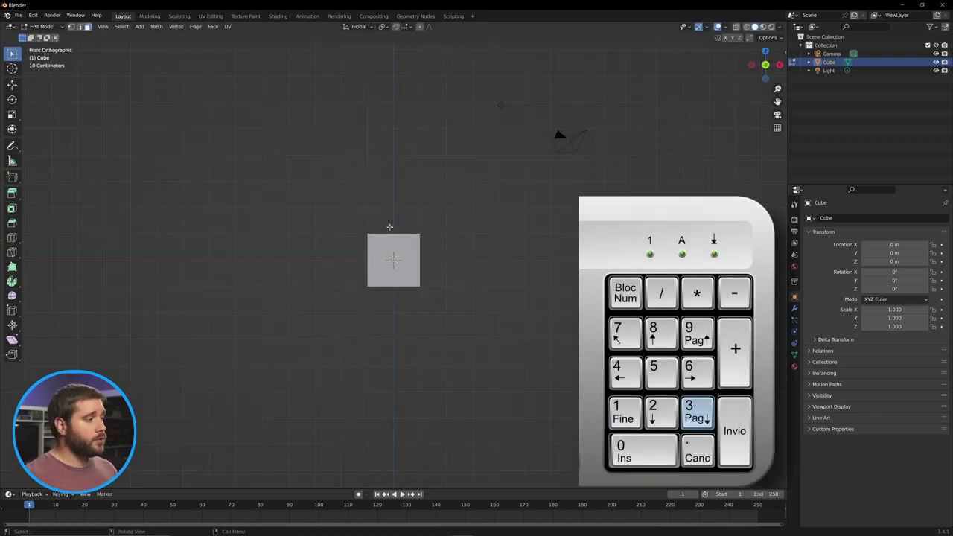
{"action": "key", "text": "KP_7"}
{"action": "key", "text": "KP_3"}
{"action": "key", "text": "KP_1"}
{"action": "key", "text": "KP_4"}
{"action": "key", "text": "KP_6"}
{"action": "key", "text": "KP_6"}
{"action": "key", "text": "KP_6"}
{"action": "key", "text": "KP_6"}
{"action": "key", "text": "KP_1"}
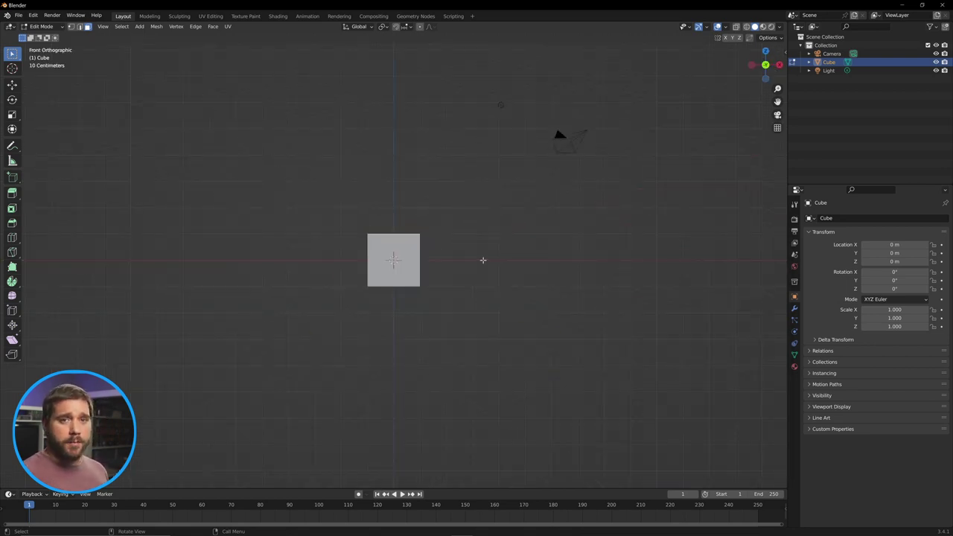
- Return the cube to Object Mode and open the System section of the preferences
{"action": "key", "text": "Tab"}
{"action": "middle_click_drag", "start_coordinate": [479, 268], "coordinate": [455, 255]}
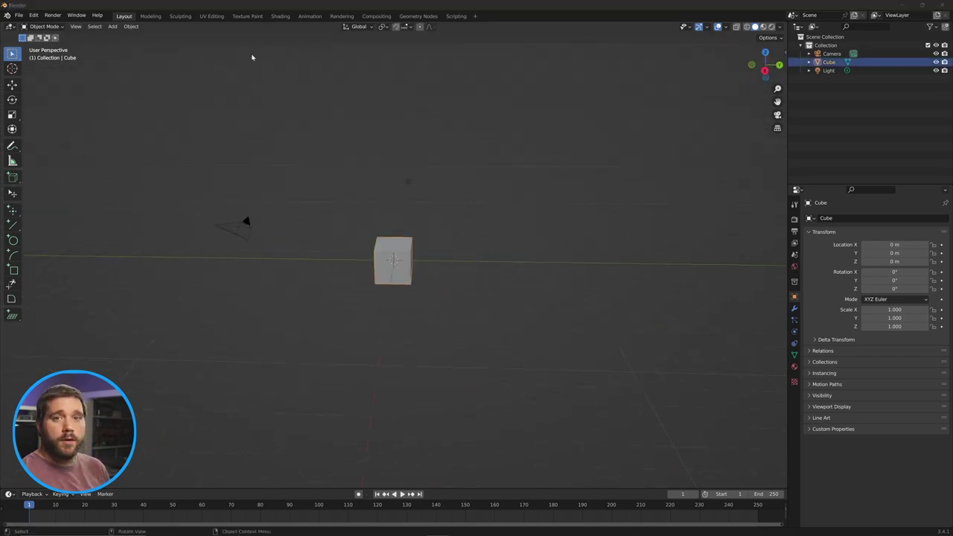
{"action": "left_click", "coordinate": [51, 16]}
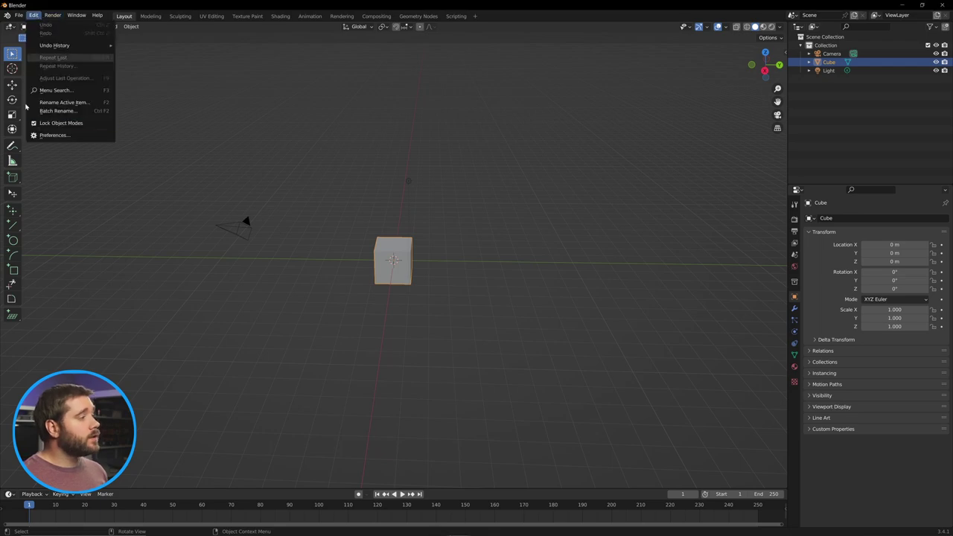
{"action": "left_click", "coordinate": [45, 135]}
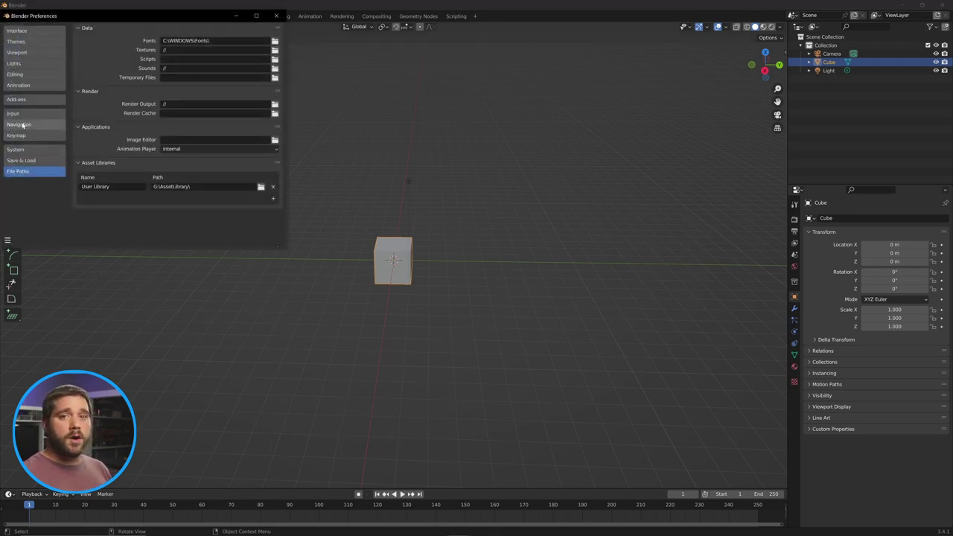
{"action": "left_click", "coordinate": [39, 149]}
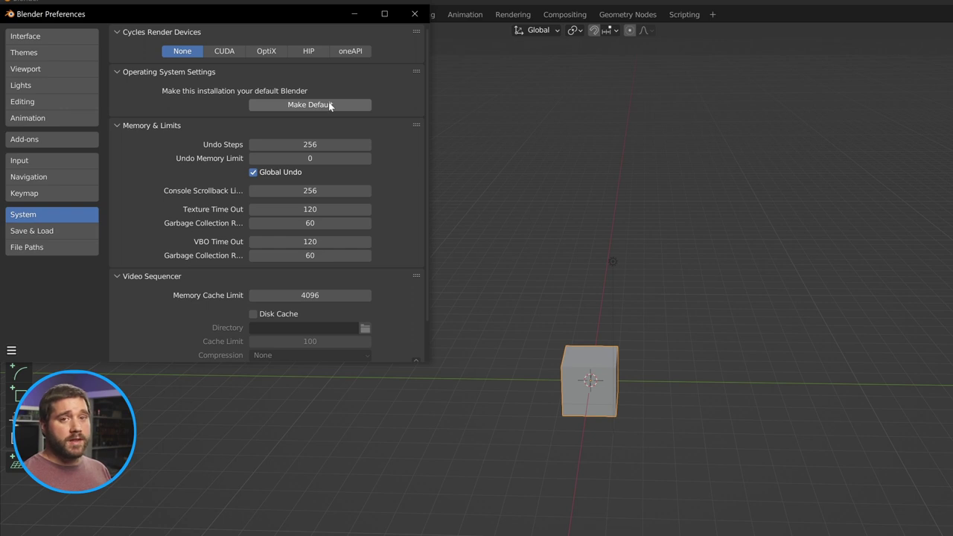
- Lower the Undo Steps setting to 252 and raise it back to 256
{"action": "left_click", "coordinate": [253, 146]}
{"action": "left_click", "coordinate": [254, 146]}
{"action": "left_click", "coordinate": [254, 146]}
{"action": "left_click", "coordinate": [254, 146]}
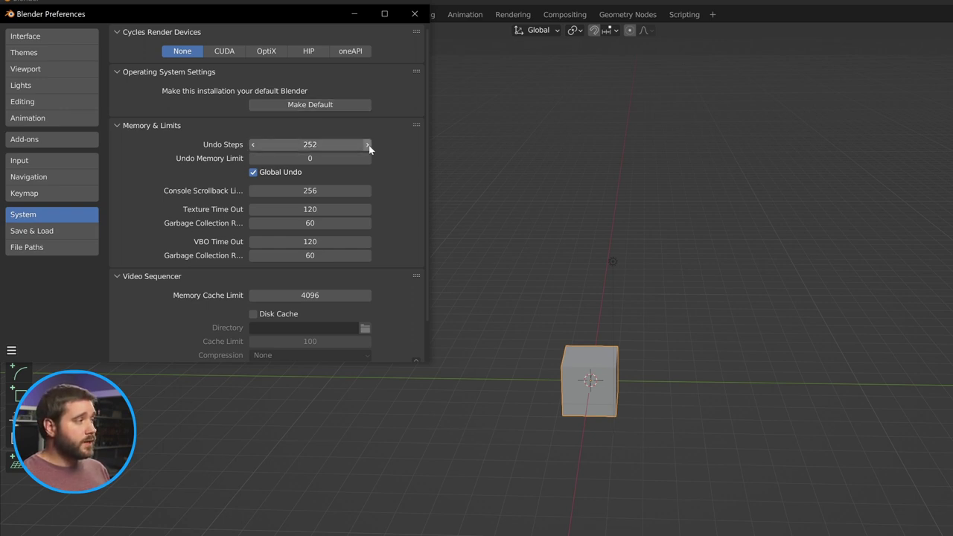
{"action": "left_click", "coordinate": [368, 145]}
{"action": "left_click", "coordinate": [367, 144]}
{"action": "left_click", "coordinate": [368, 145]}
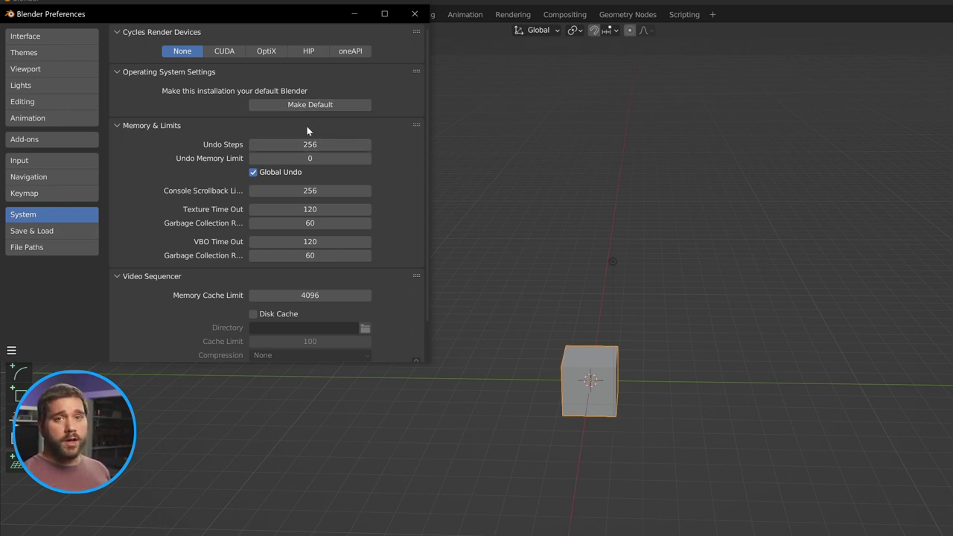
- Set the Cycles render device to CUDA, tick the AMD Ryzen 7 3700X processor as well and close the preferences
{"action": "left_click", "coordinate": [225, 54]}
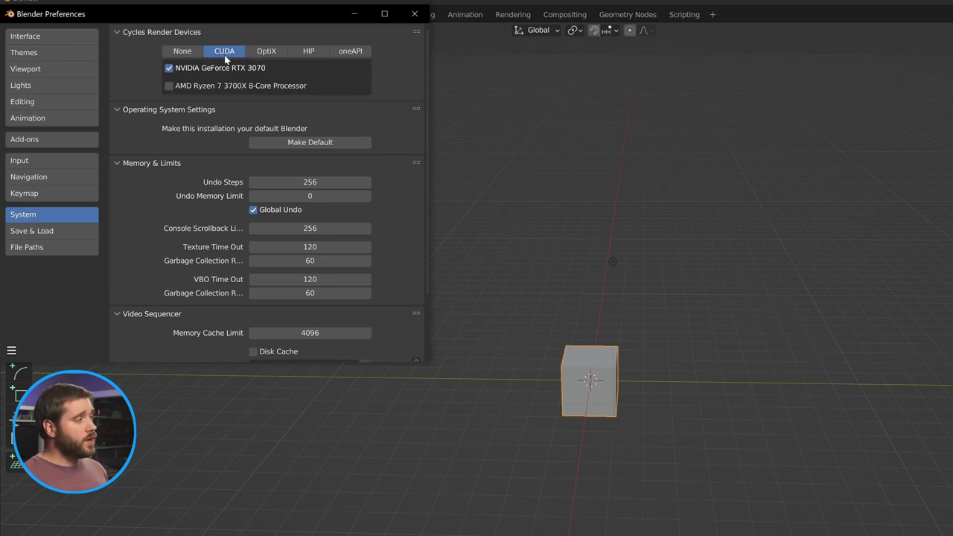
{"action": "left_click", "coordinate": [169, 86]}
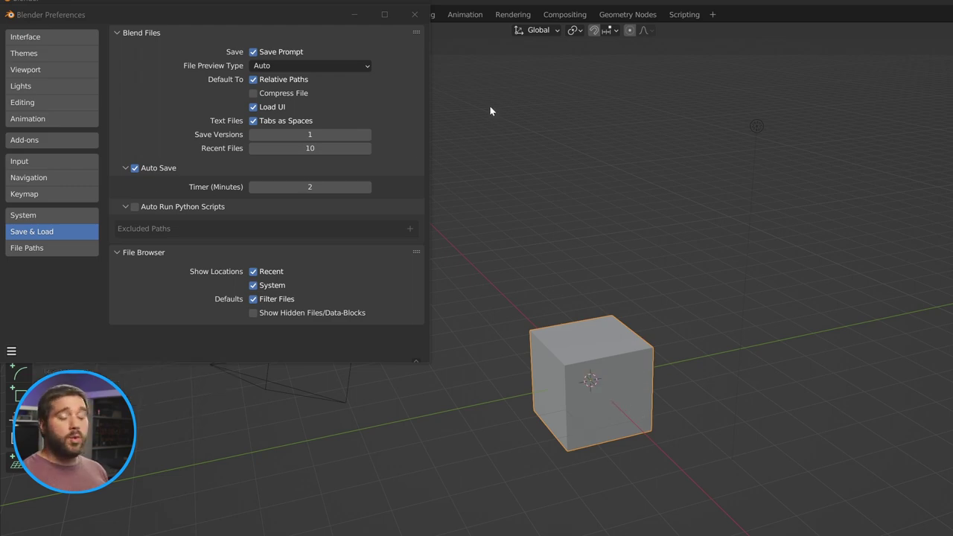
{"action": "left_click", "coordinate": [414, 16]}
- Delete the default cube from the scene
{"action": "middle_click_drag", "start_coordinate": [451, 321], "coordinate": [424, 315]}
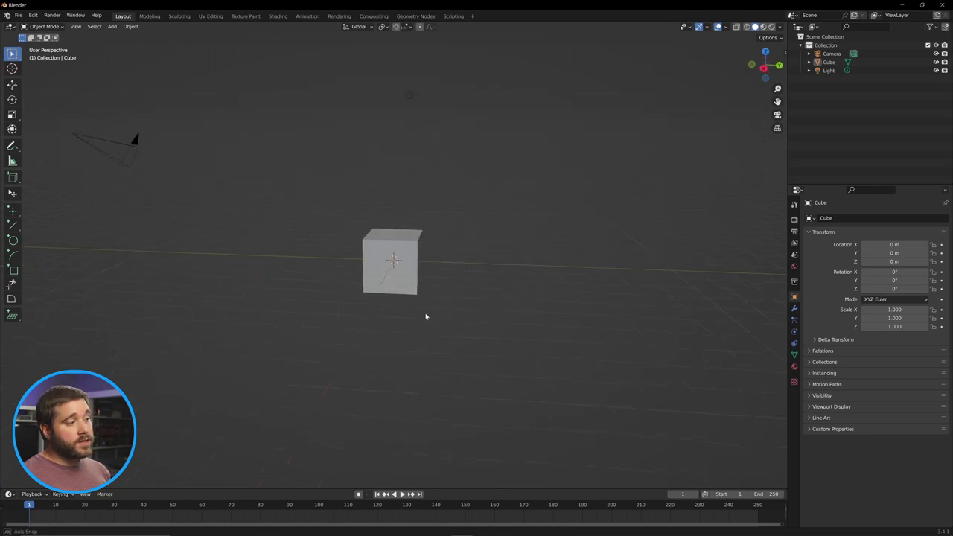
{"action": "left_click", "coordinate": [373, 254]}
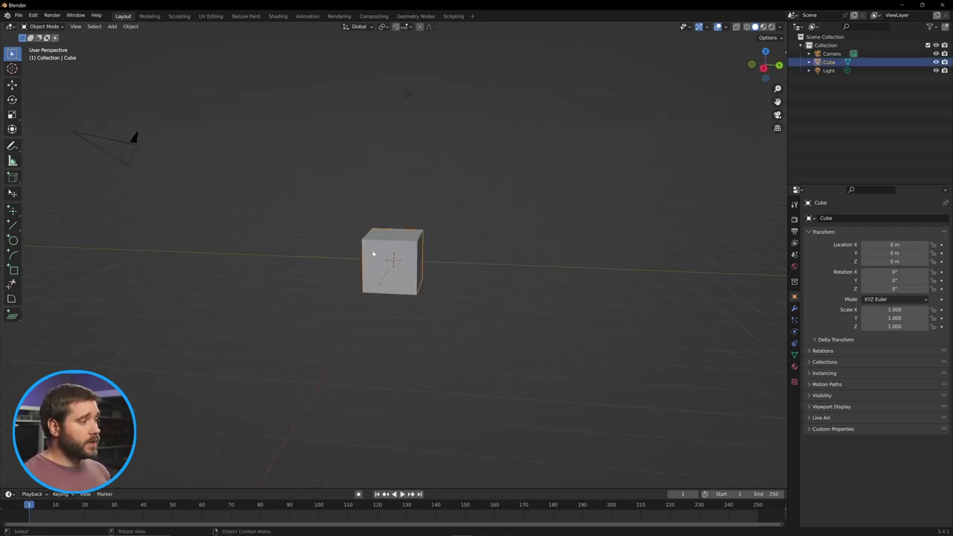
{"action": "key", "text": "x"}
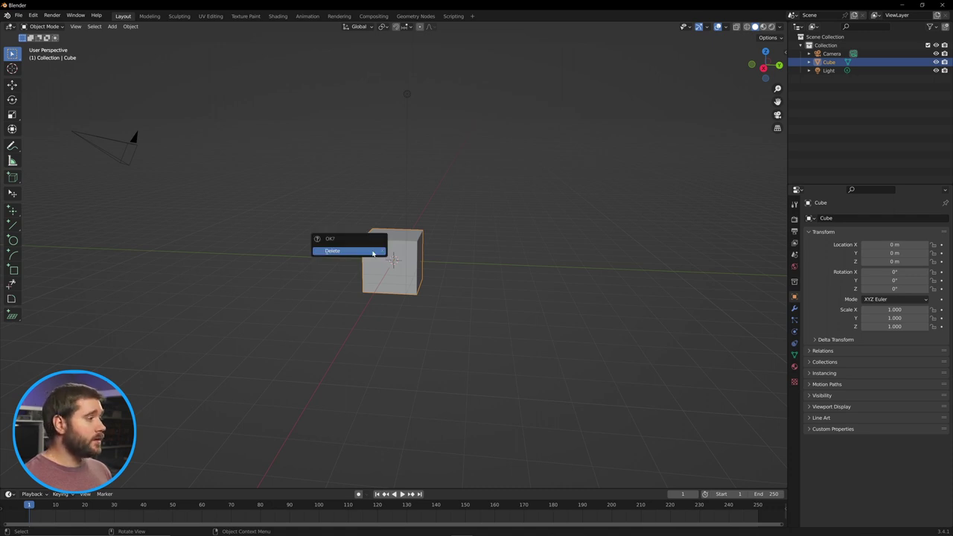
{"action": "left_click", "coordinate": [373, 254]}
- Add a text object at the scene's origin
{"action": "middle_click_drag", "start_coordinate": [295, 308], "coordinate": [366, 300]}
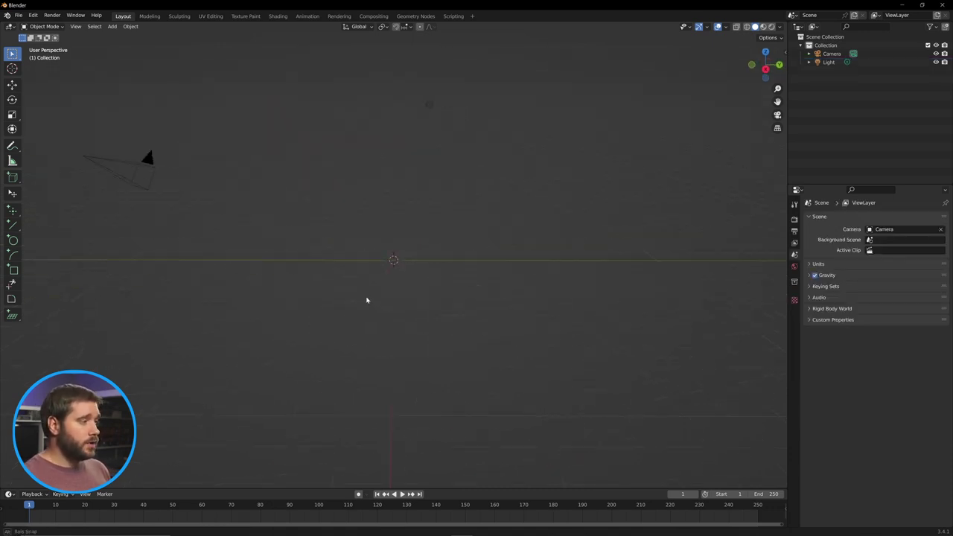
{"action": "middle_click_drag", "start_coordinate": [438, 306], "coordinate": [451, 277]}
{"action": "key", "text": "shift+a"}
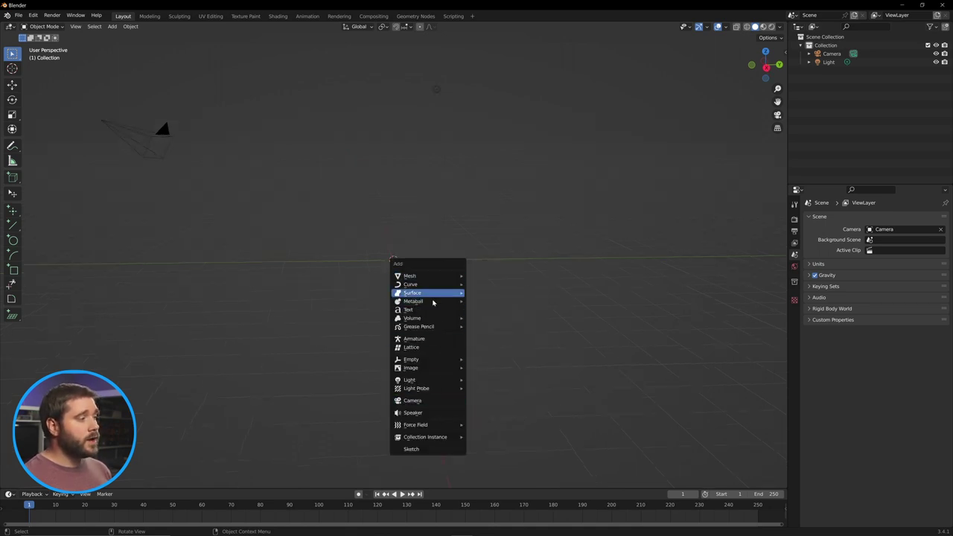
{"action": "left_click", "coordinate": [438, 309]}
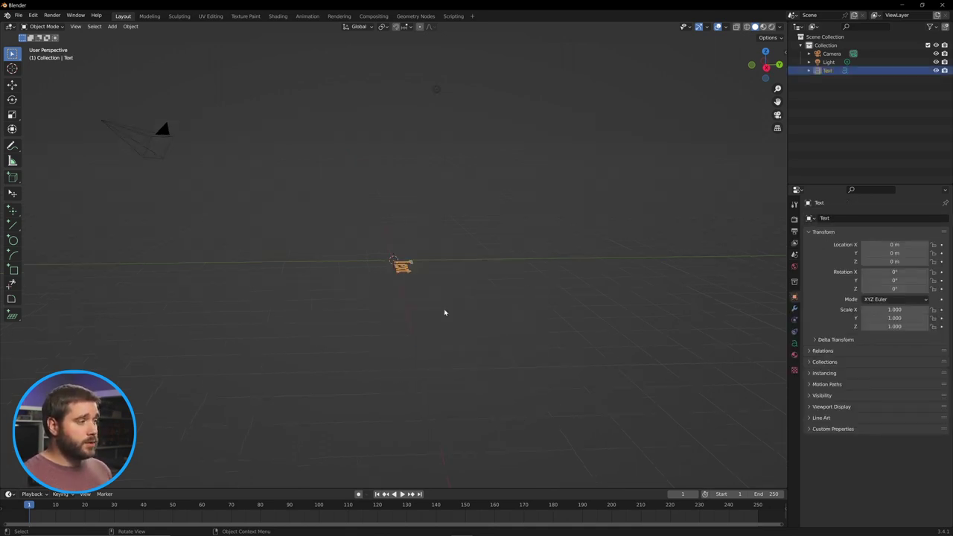
- View the text from the top and set its paragraph alignment to Center both horizontally and vertically
{"action": "key", "text": "KP_7"}
{"action": "scroll", "coordinate": [451, 290], "scroll_direction": "up", "scroll_amount": 5}
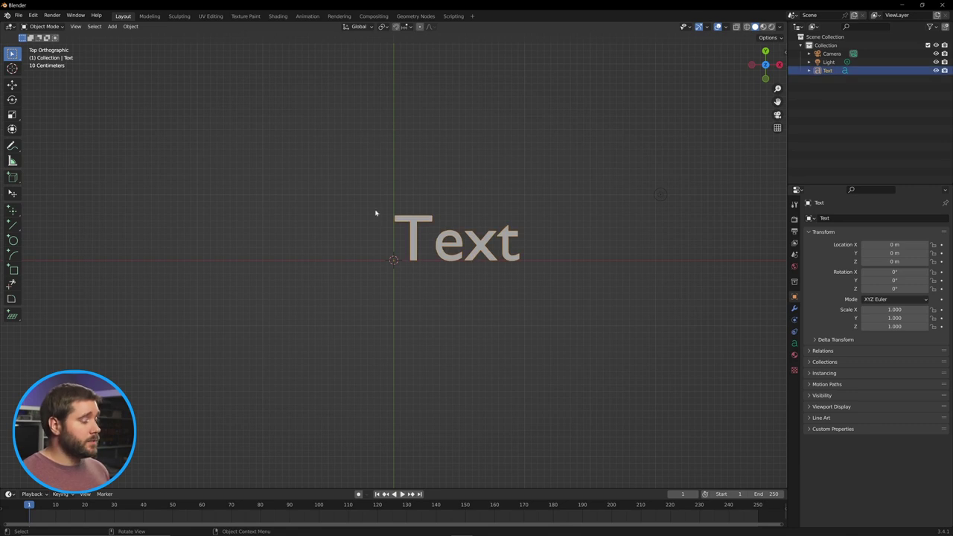
{"action": "left_click", "coordinate": [794, 343]}
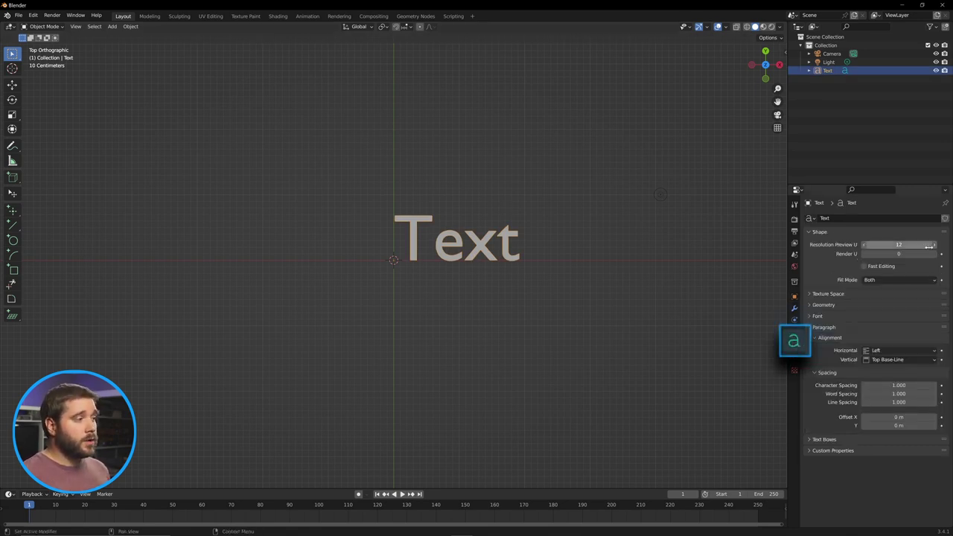
{"action": "left_click", "coordinate": [898, 349]}
{"action": "left_click", "coordinate": [911, 369]}
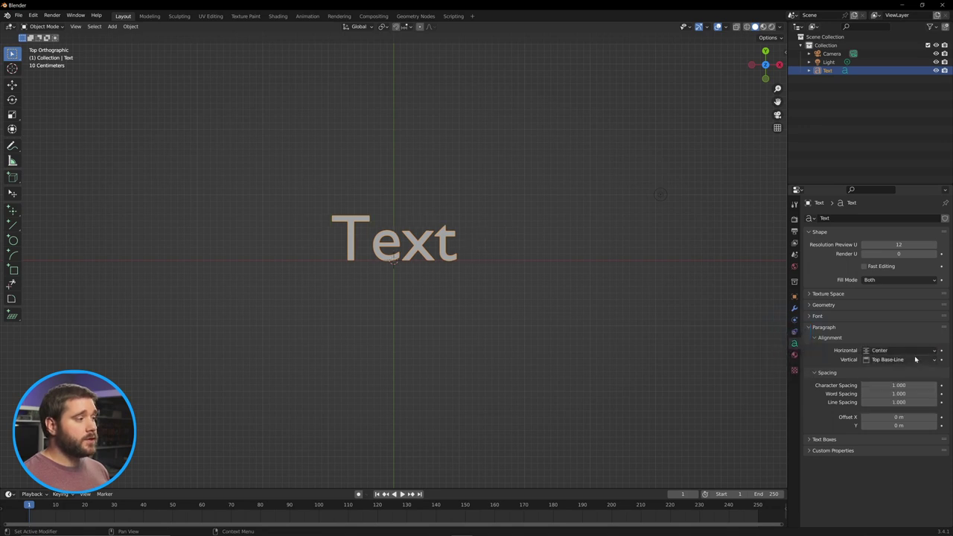
{"action": "left_click", "coordinate": [915, 360]}
{"action": "left_click", "coordinate": [899, 387]}
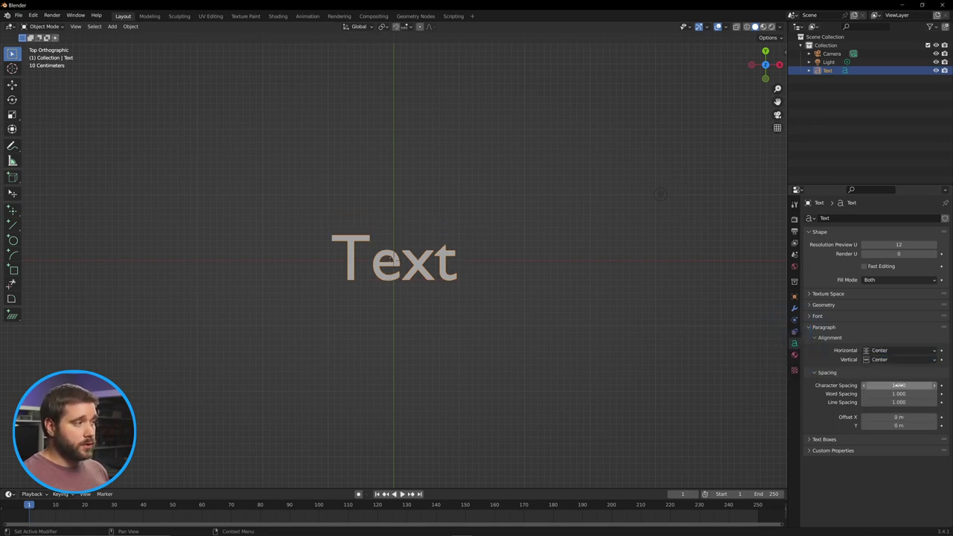
- Rotate the text about 48 degrees around the global X axis to tilt it upward
{"action": "middle_click_drag", "start_coordinate": [473, 263], "coordinate": [388, 258]}
{"action": "middle_click_drag", "start_coordinate": [421, 300], "coordinate": [417, 272]}
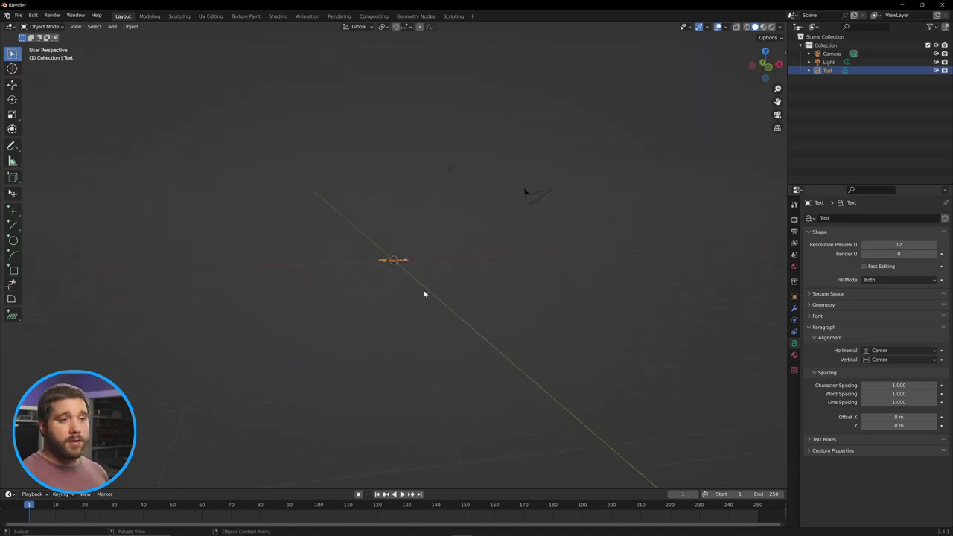
{"action": "middle_click_drag", "start_coordinate": [412, 274], "coordinate": [404, 266]}
{"action": "scroll", "coordinate": [402, 256], "scroll_direction": "up", "scroll_amount": 8}
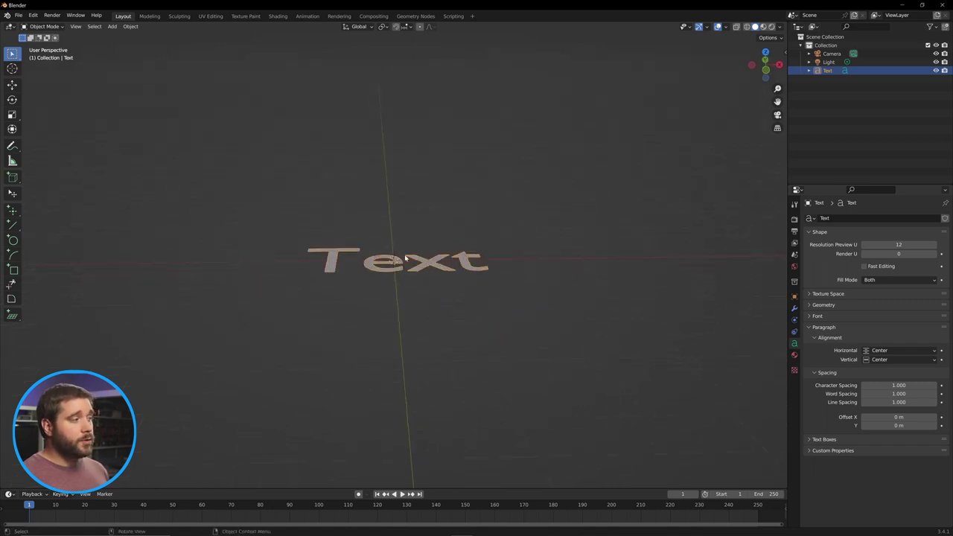
{"action": "left_click", "coordinate": [405, 257]}
{"action": "key", "text": "r"}
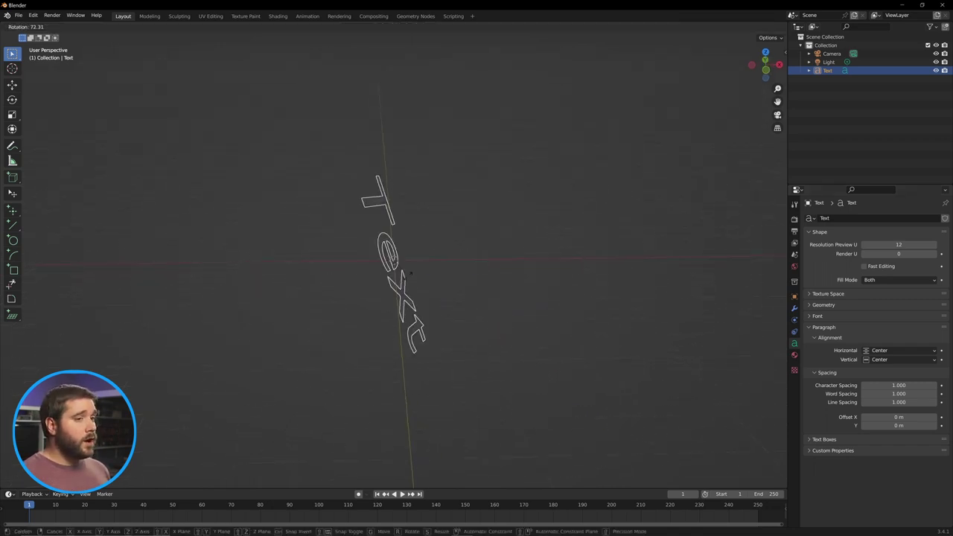
{"action": "key", "text": "x"}
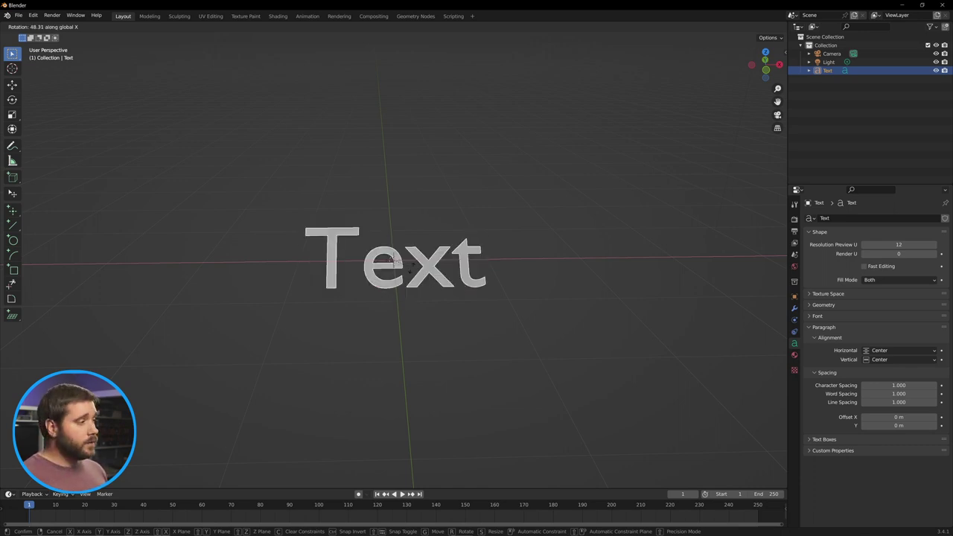
{"action": "left_click", "coordinate": [413, 271]}
{"action": "middle_click_drag", "start_coordinate": [412, 270], "coordinate": [374, 338]}
{"action": "middle_click_drag", "start_coordinate": [370, 346], "coordinate": [419, 332]}
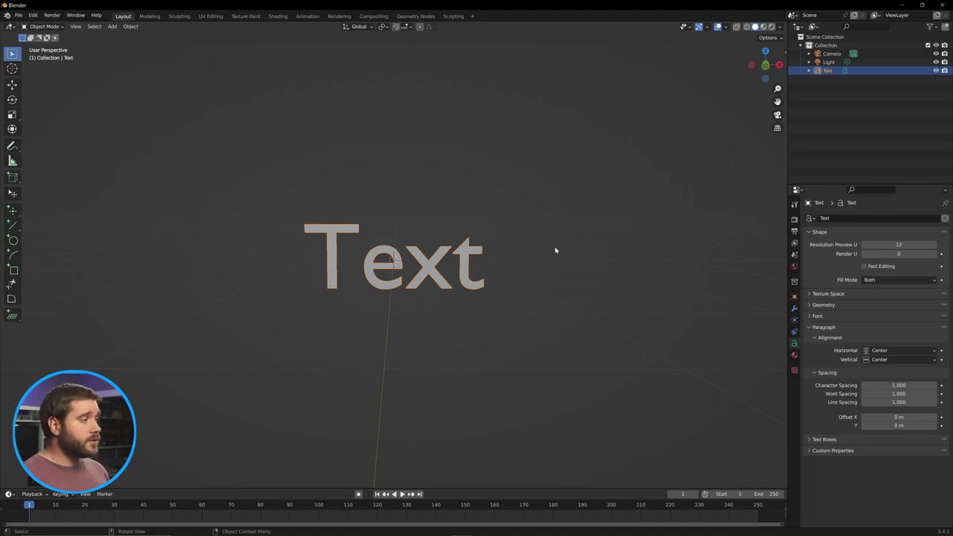
- Replace the text object's content in Edit Mode with FINAL on one line and TEXT on the line below
{"action": "scroll", "coordinate": [320, 180], "scroll_direction": "up", "scroll_amount": 2}
{"action": "left_click", "coordinate": [547, 276]}
{"action": "left_click", "coordinate": [498, 260]}
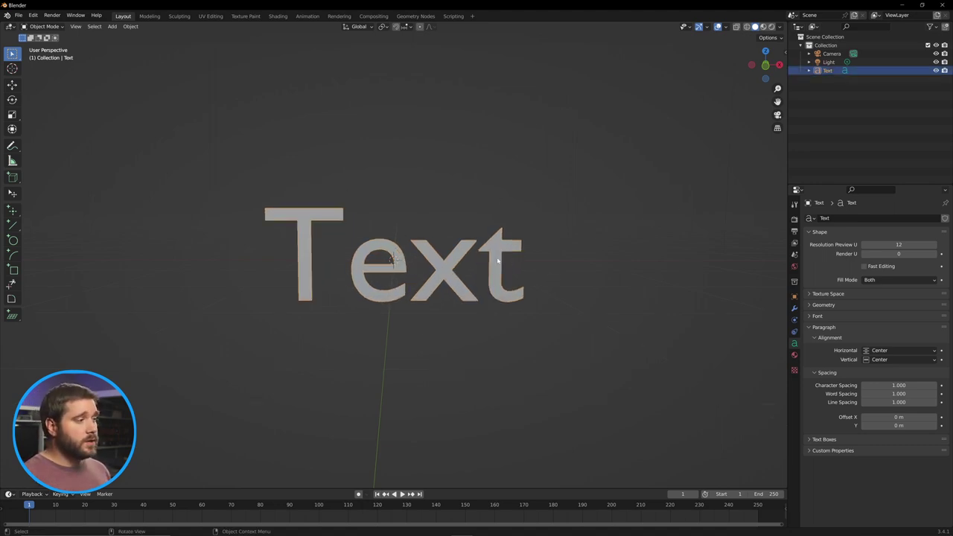
{"action": "scroll", "coordinate": [497, 261], "scroll_direction": "down", "scroll_amount": 2}
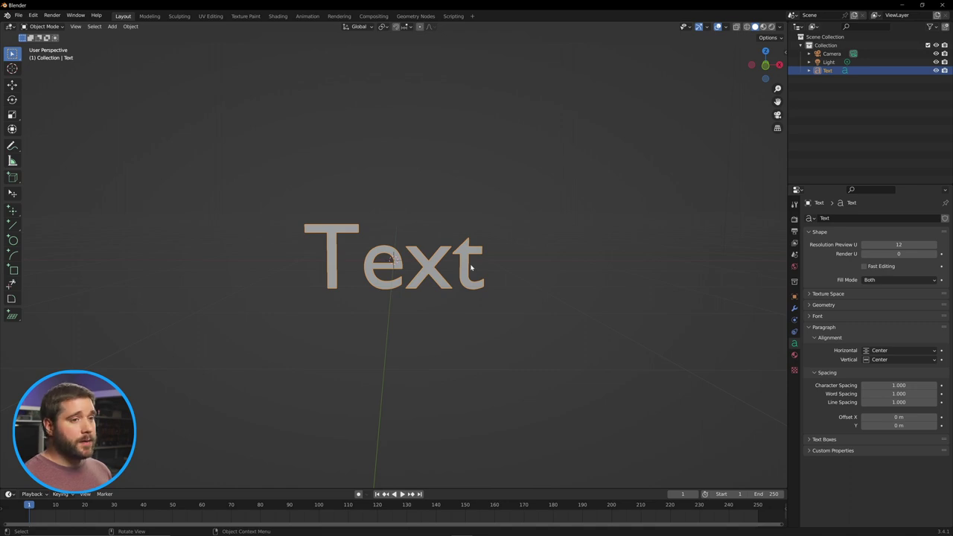
{"action": "key", "text": "Tab"}
{"action": "key", "text": "BackSpace"}
{"action": "key", "text": "BackSpace"}
{"action": "key", "text": "BackSpace"}
{"action": "key", "text": "BackSpace"}
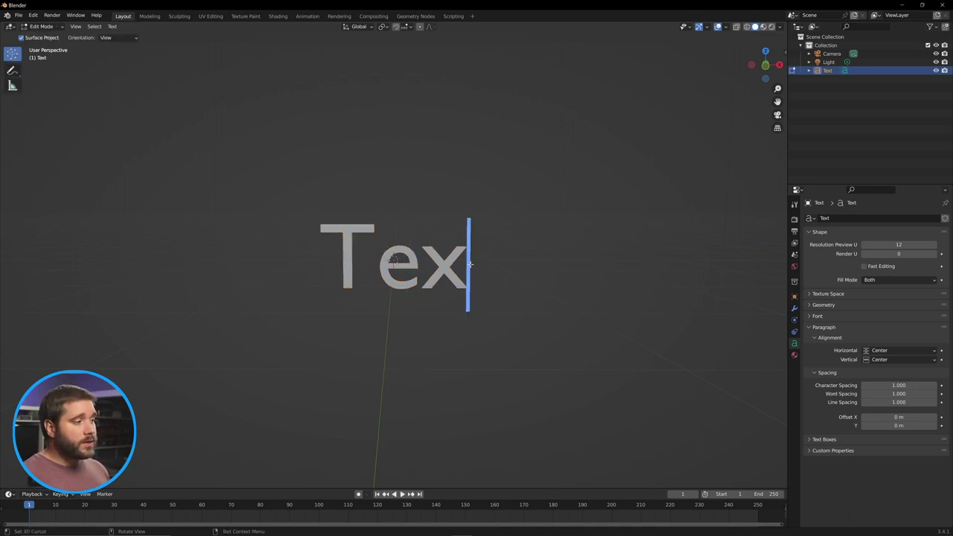
{"action": "type", "text": "FINAL"}
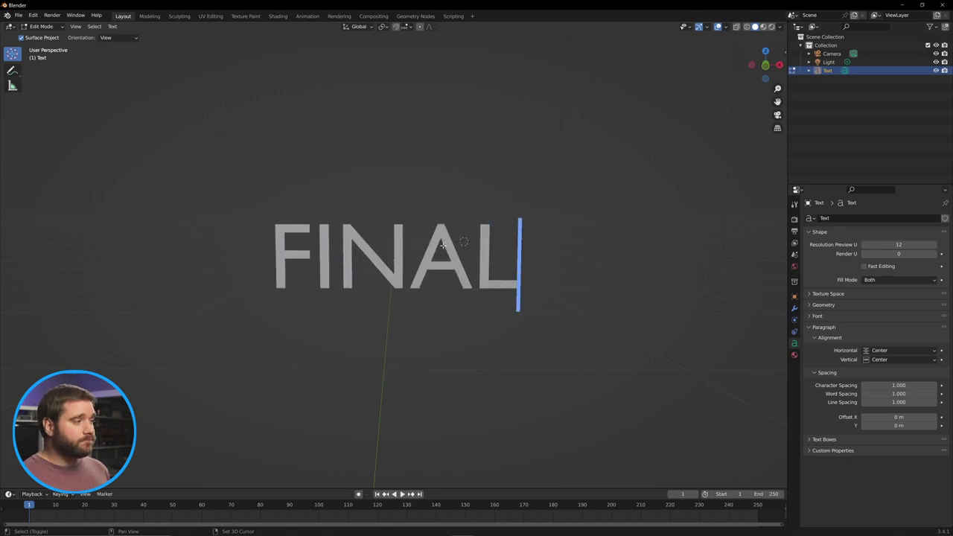
{"action": "key", "text": "Return"}
{"action": "type", "text": "TE"}
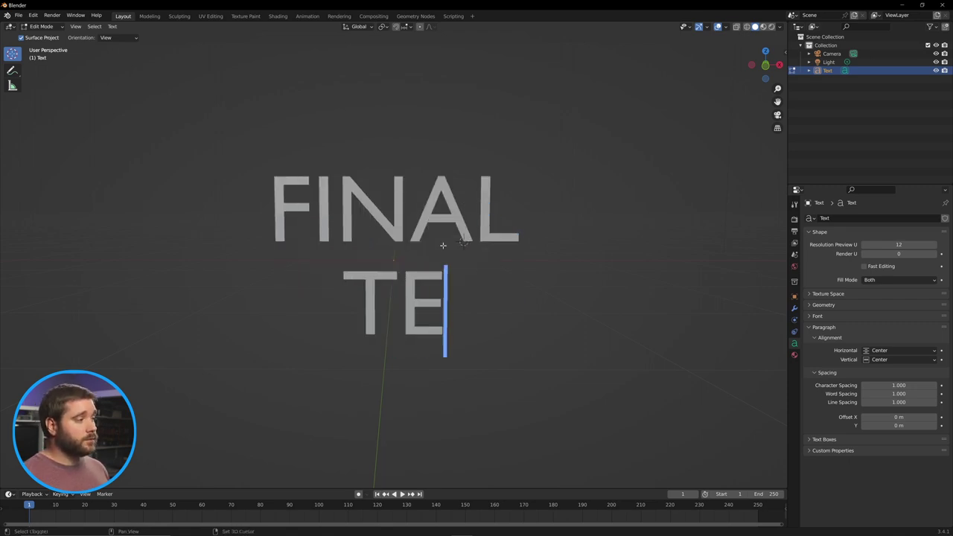
{"action": "type", "text": "XT"}
- Give the lettering thickness by setting the text geometry's Extrude to 0.1 m
{"action": "middle_click_drag", "start_coordinate": [562, 228], "coordinate": [533, 268]}
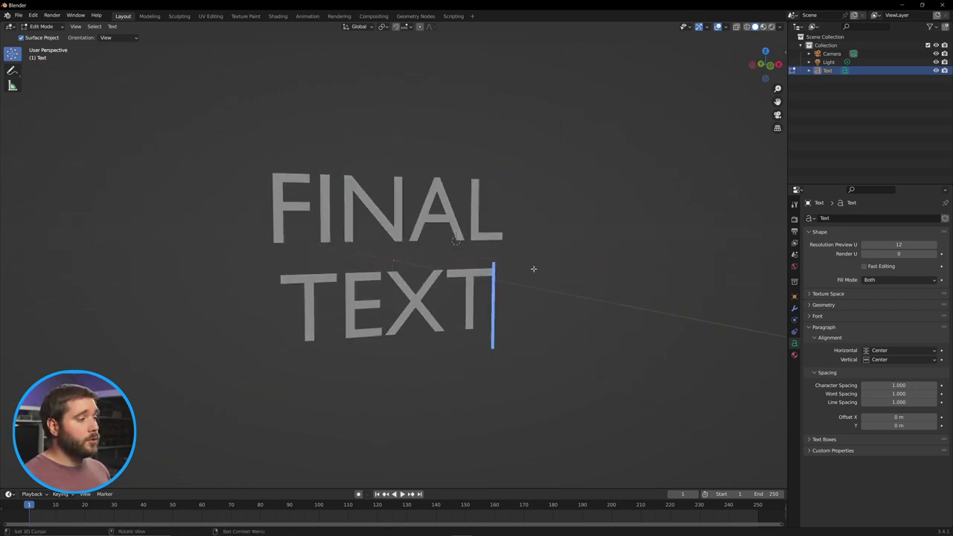
{"action": "left_click", "coordinate": [812, 306]}
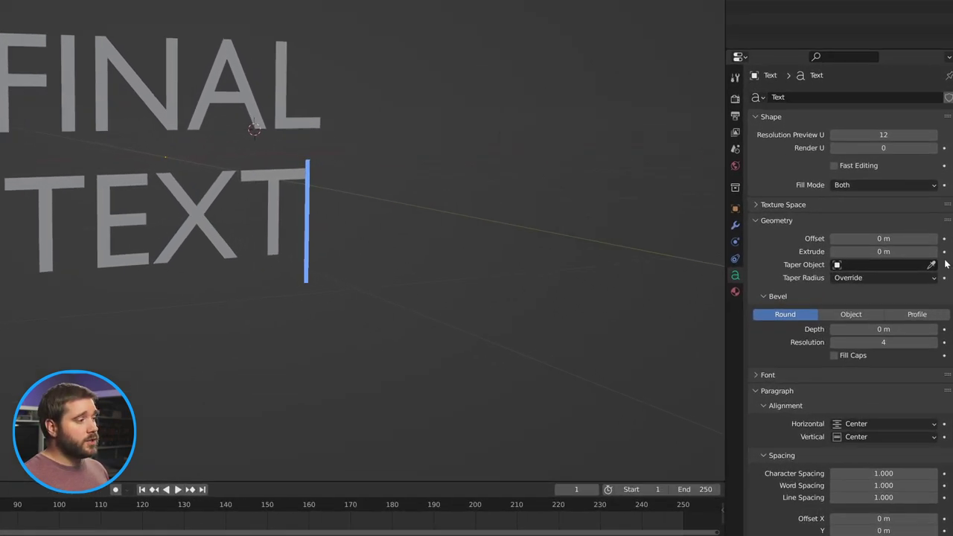
{"action": "left_click_drag", "start_coordinate": [937, 241], "coordinate": [935, 238]}
{"action": "middle_click_drag", "start_coordinate": [79, 269], "coordinate": [48, 269]}
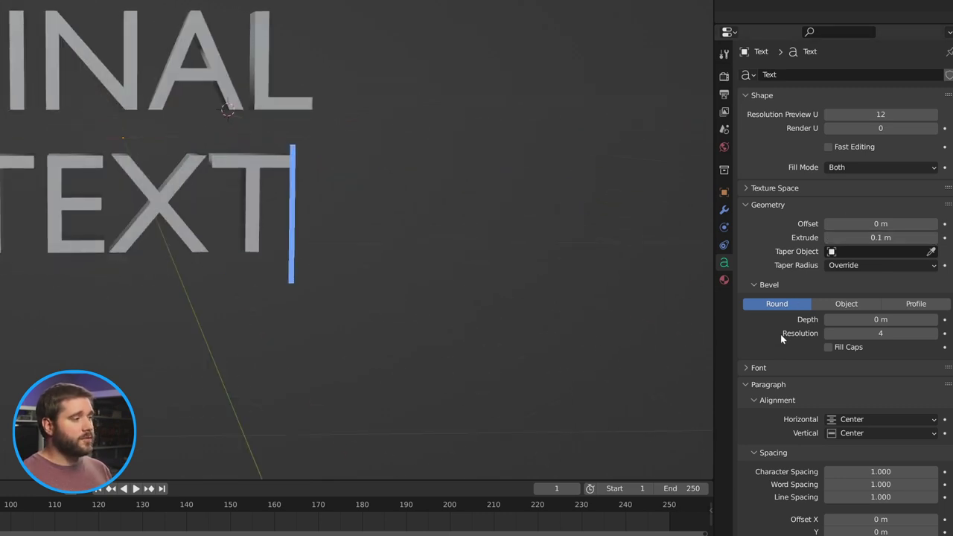
- Load Corbel Bold (corbelb.ttf) as the text's regular font
{"action": "left_click", "coordinate": [749, 367]}
{"action": "scroll", "coordinate": [820, 358], "scroll_direction": "down", "scroll_amount": 2}
{"action": "left_click", "coordinate": [931, 357]}
{"action": "scroll", "coordinate": [325, 130], "scroll_direction": "down", "scroll_amount": 10}
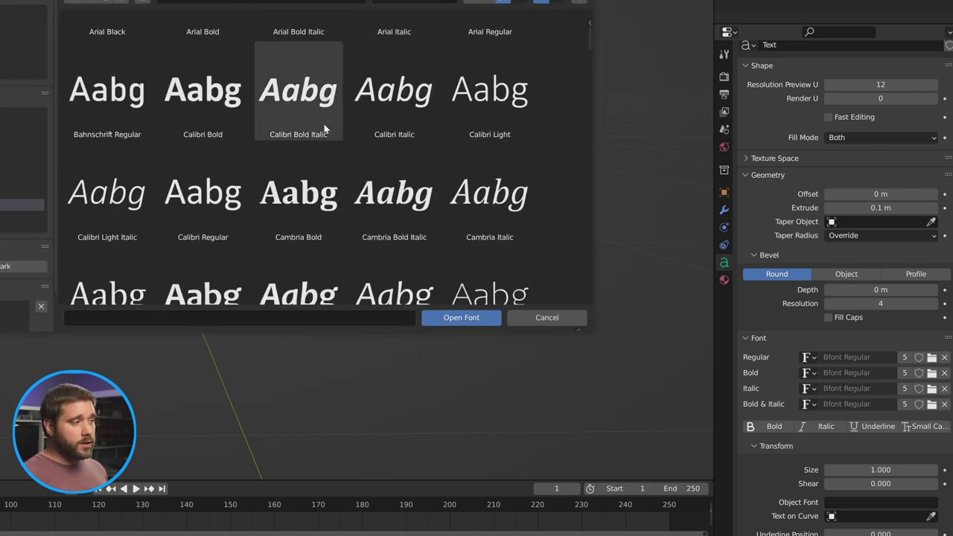
{"action": "scroll", "coordinate": [323, 125], "scroll_direction": "down", "scroll_amount": 3}
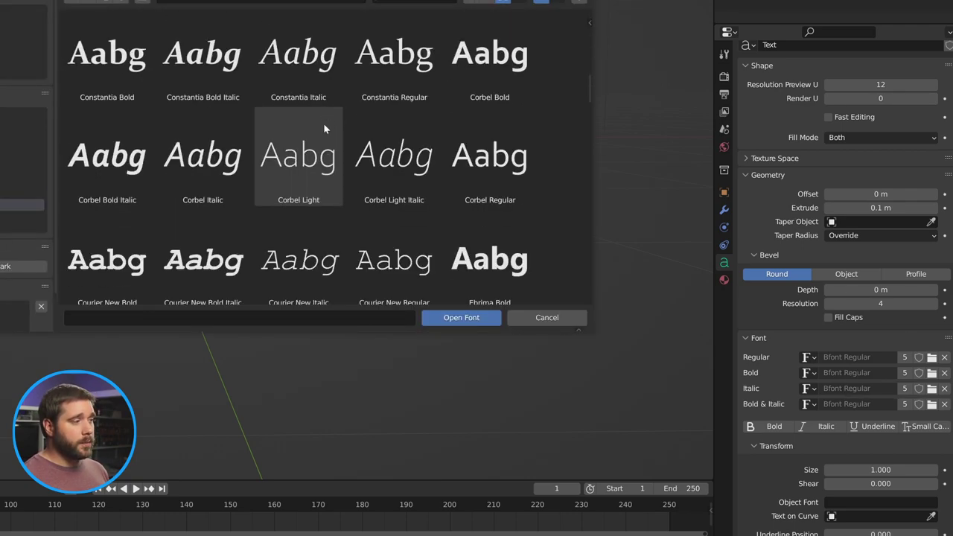
{"action": "left_click", "coordinate": [480, 89]}
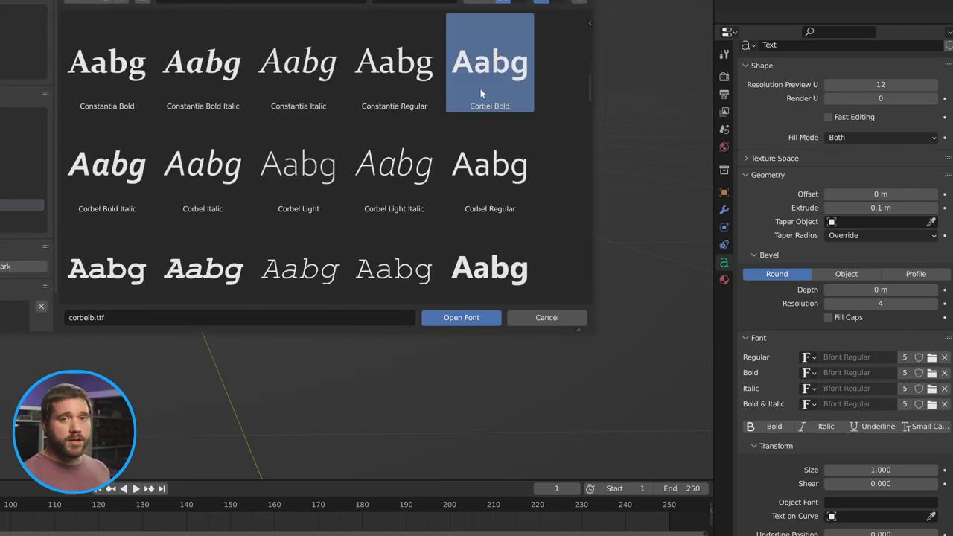
{"action": "left_click", "coordinate": [456, 321]}
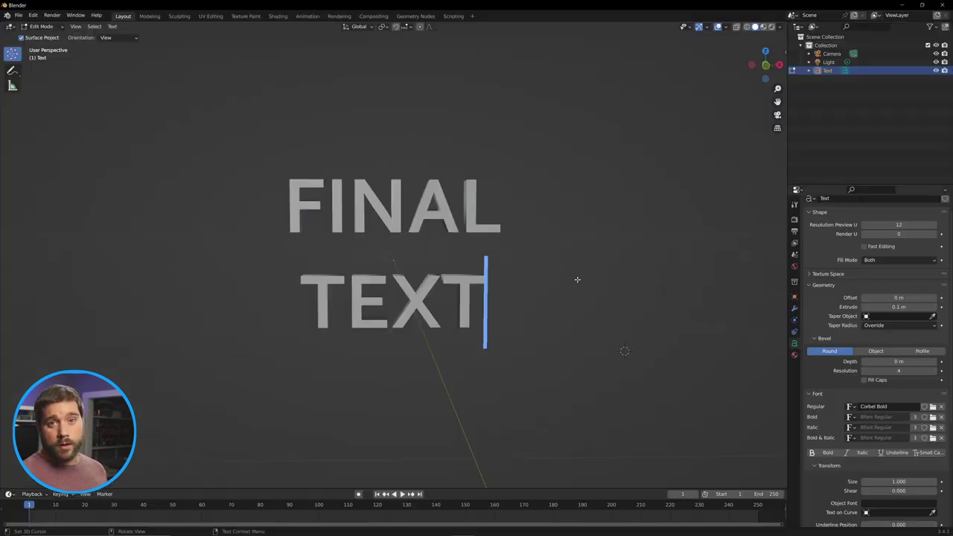
- Switch the text's bevel type to Profile and bend the profile curve into an S shape with two control points
{"action": "middle_click_drag", "start_coordinate": [523, 305], "coordinate": [450, 302]}
{"action": "scroll", "coordinate": [426, 249], "scroll_direction": "up", "scroll_amount": 5}
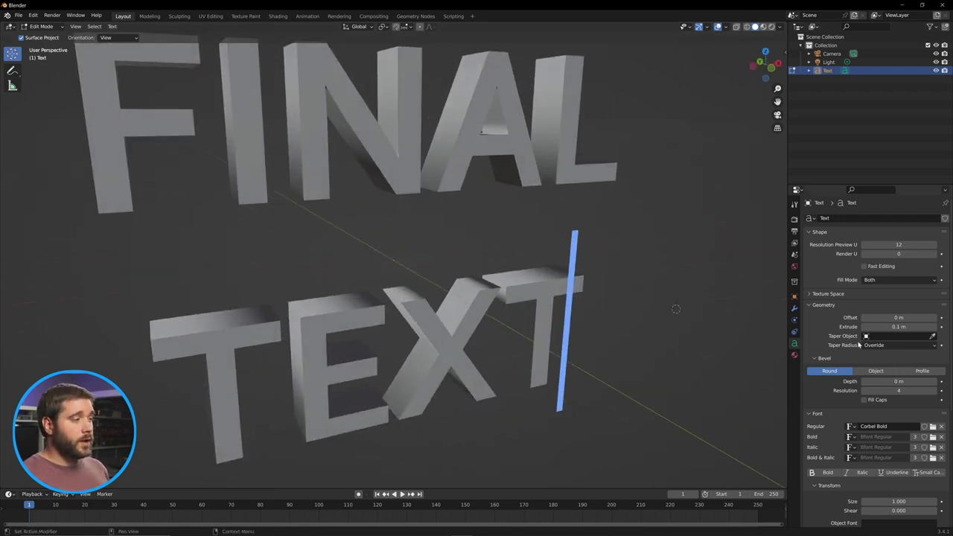
{"action": "scroll", "coordinate": [827, 380], "scroll_direction": "down", "scroll_amount": 2}
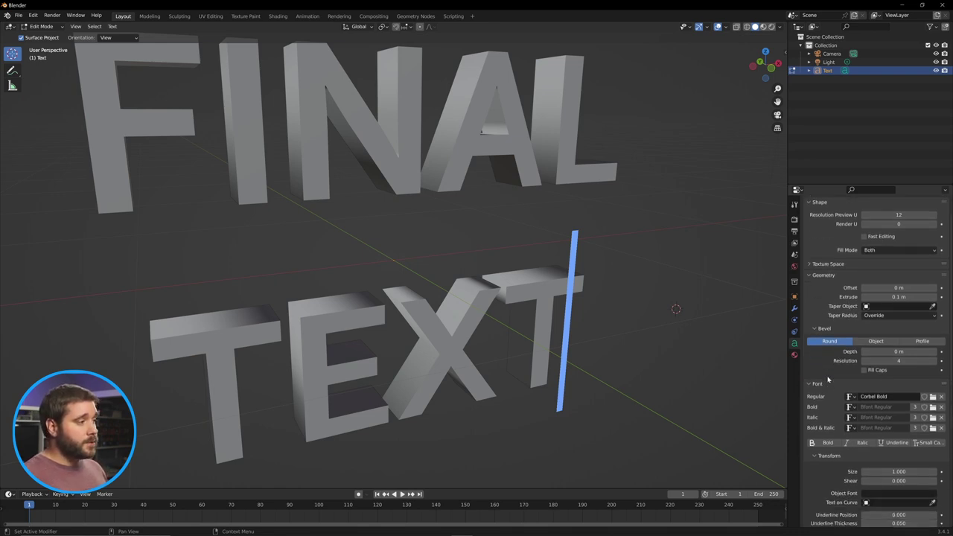
{"action": "scroll", "coordinate": [849, 298], "scroll_direction": "down", "scroll_amount": 3}
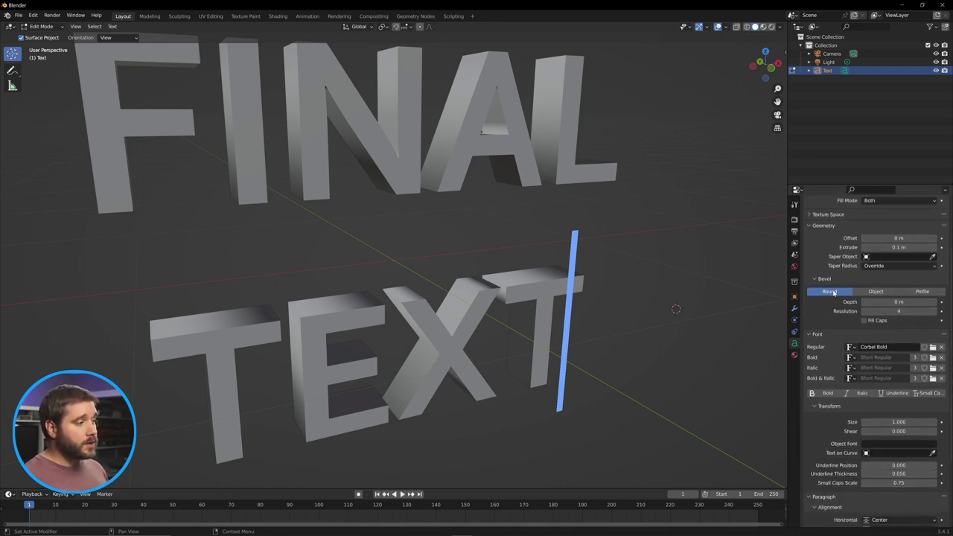
{"action": "left_click", "coordinate": [919, 291]}
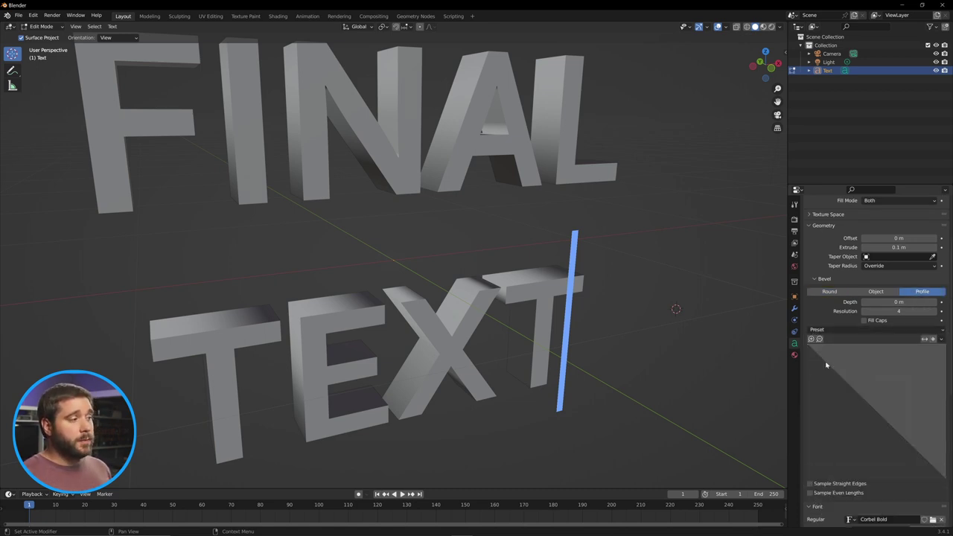
{"action": "left_click_drag", "start_coordinate": [832, 369], "coordinate": [859, 375]}
{"action": "left_click_drag", "start_coordinate": [899, 434], "coordinate": [887, 457]}
- Return the text to Object Mode and inspect the extruded letters from another angle
{"action": "mouse_move", "coordinate": [566, 283]}
{"action": "middle_mouse_down"}
{"action": "mouse_move", "coordinate": [599, 248]}
{"action": "mouse_move", "coordinate": [582, 279]}
{"action": "middle_mouse_up"}
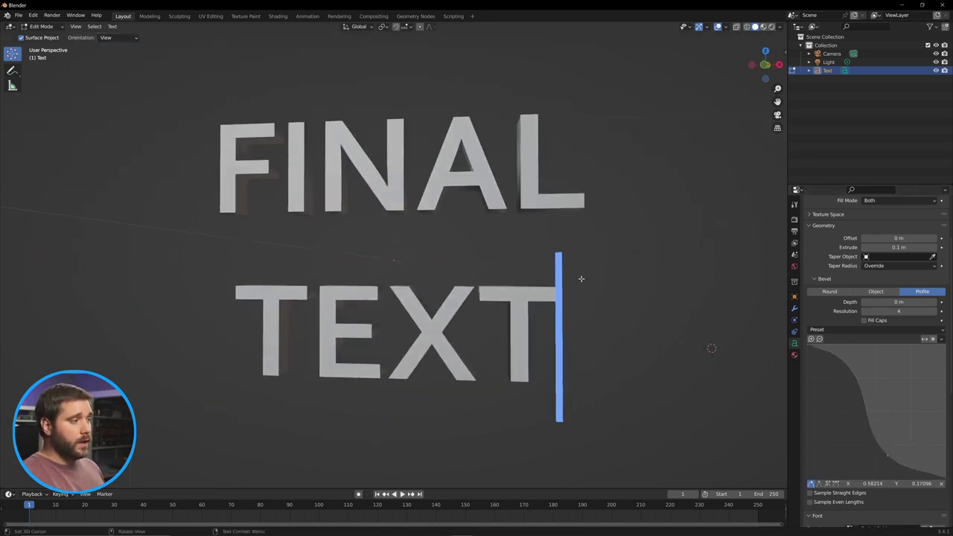
{"action": "key", "text": "Tab"}
{"action": "middle_click_drag", "start_coordinate": [516, 245], "coordinate": [365, 343]}
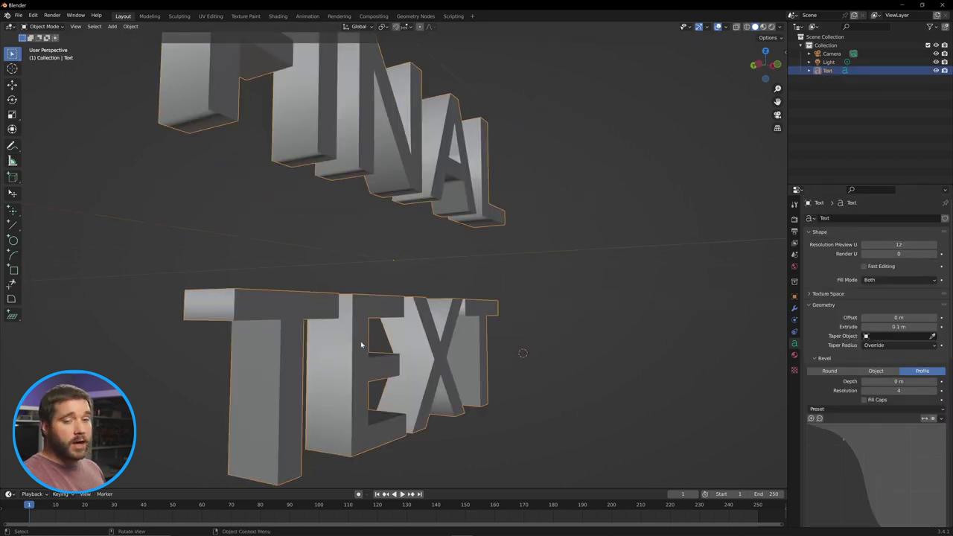
- Raise the text's bevel depth to 0.02 m and inspect the beveled letter edges up close
{"action": "left_click", "coordinate": [935, 382]}
{"action": "left_click", "coordinate": [935, 383]}
{"action": "middle_click_drag", "start_coordinate": [508, 329], "coordinate": [440, 320]}
{"action": "scroll", "coordinate": [187, 319], "scroll_direction": "up", "scroll_amount": 3}
{"action": "middle_click_drag", "start_coordinate": [186, 319], "coordinate": [307, 336]}
{"action": "middle_click_drag", "start_coordinate": [483, 371], "coordinate": [464, 369]}
{"action": "scroll", "coordinate": [862, 464], "scroll_direction": "down", "scroll_amount": 3}
- Refine the bevel profile curve by placing its control points at about X 0.757, Y 0.138 and X 0.25, Y 0.884
{"action": "left_click_drag", "start_coordinate": [886, 488], "coordinate": [912, 488]}
{"action": "middle_click_drag", "start_coordinate": [361, 367], "coordinate": [338, 418]}
{"action": "left_click", "coordinate": [331, 400]}
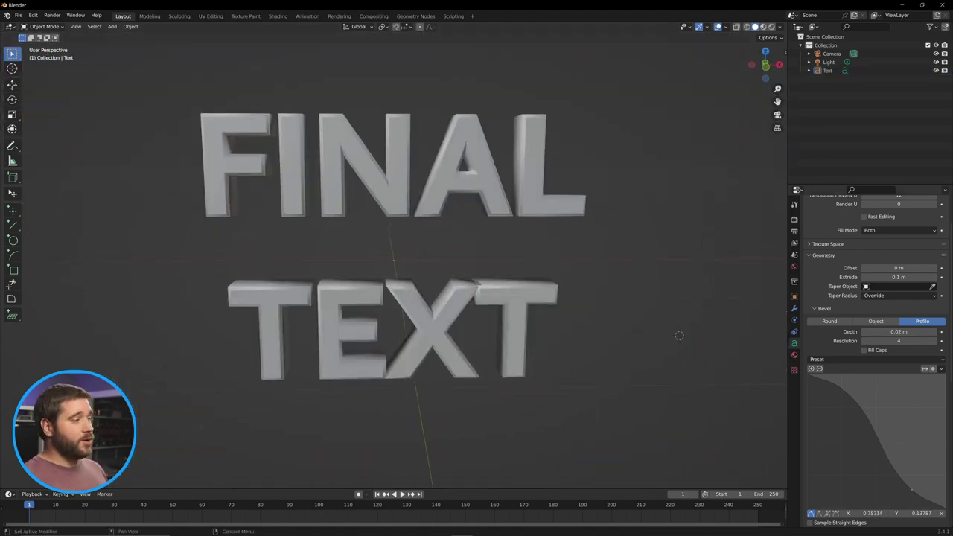
{"action": "left_click", "coordinate": [844, 393]}
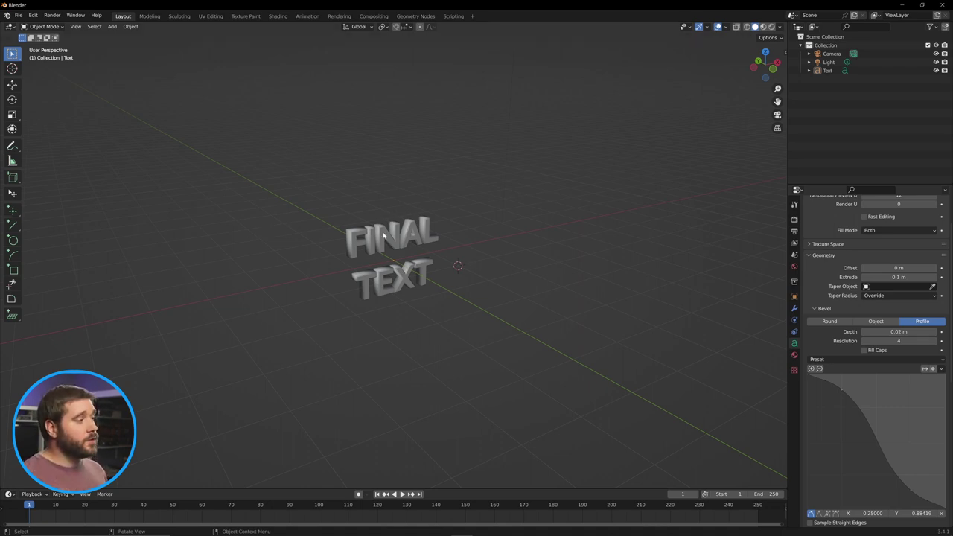
- Duplicate the FINAL TEXT object and move the copy -20 m along the Y axis
{"action": "scroll", "coordinate": [427, 209], "scroll_direction": "down", "scroll_amount": 5}
{"action": "scroll", "coordinate": [379, 235], "scroll_direction": "up", "scroll_amount": 5}
{"action": "scroll", "coordinate": [383, 237], "scroll_direction": "down", "scroll_amount": 2}
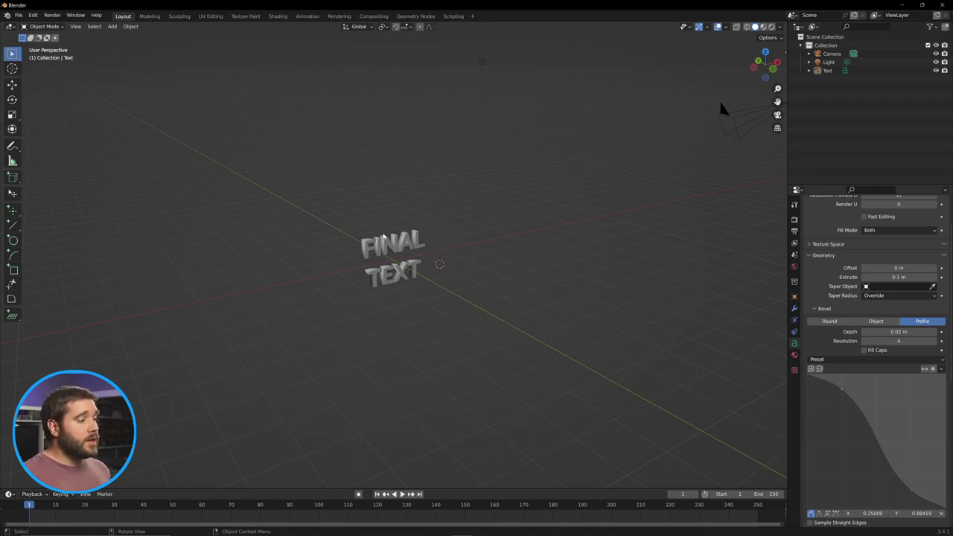
{"action": "scroll", "coordinate": [383, 236], "scroll_direction": "up", "scroll_amount": 3}
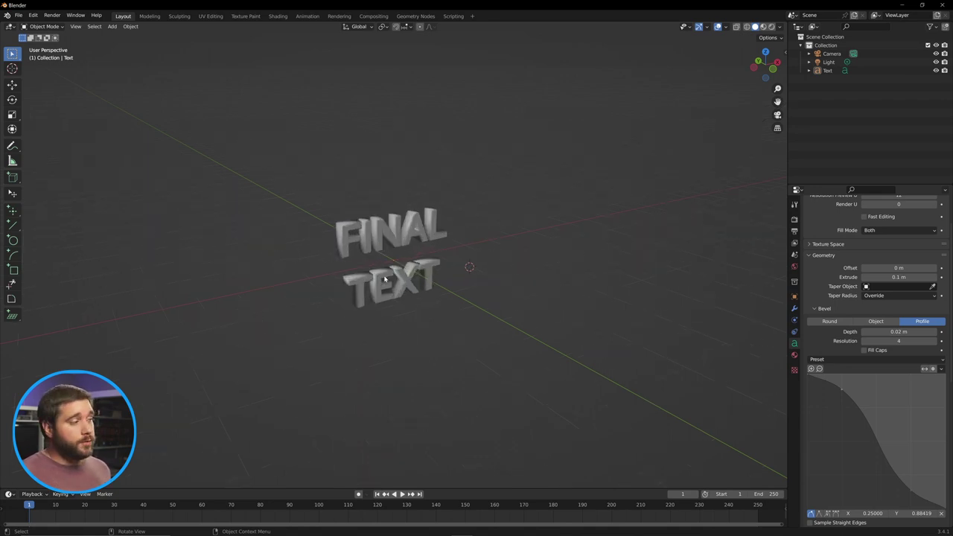
{"action": "left_click", "coordinate": [386, 286]}
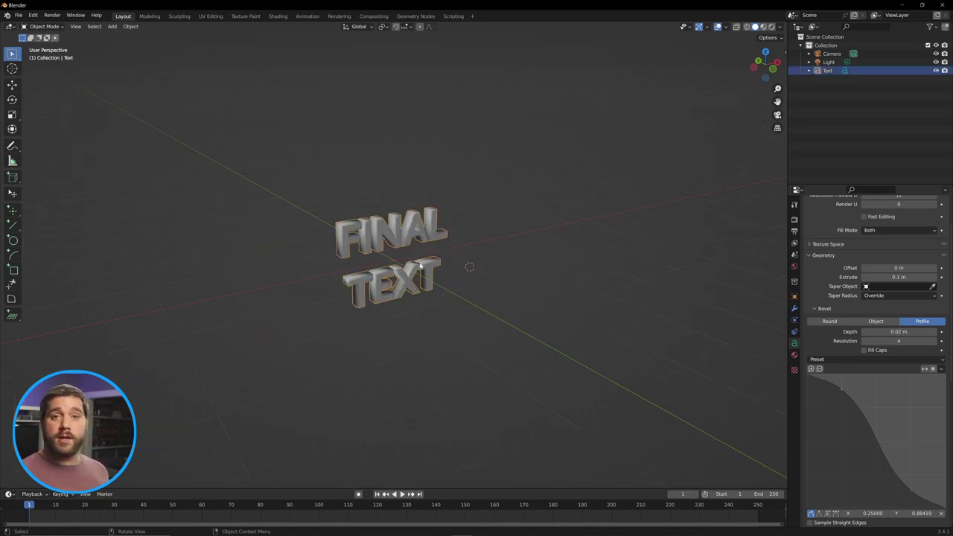
{"action": "key", "text": "shift+d"}
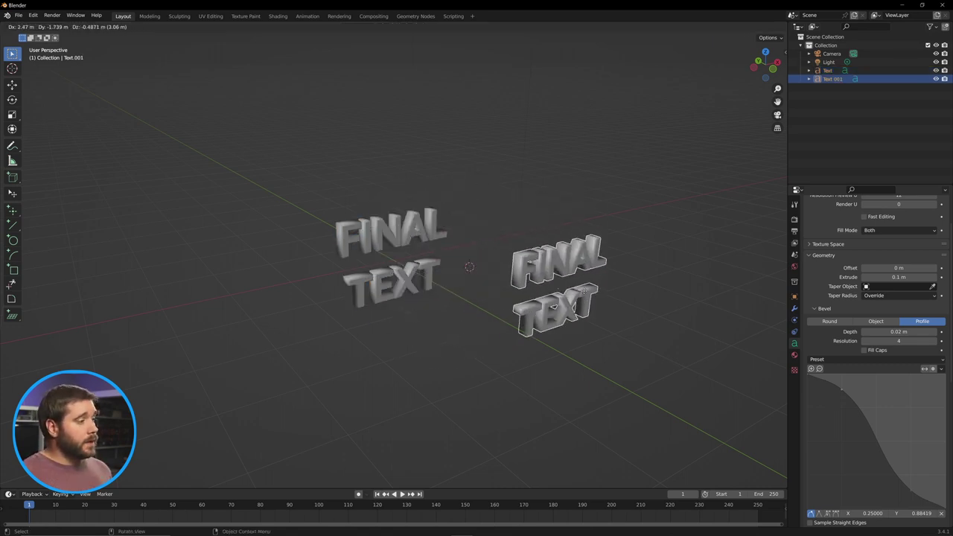
{"action": "key", "text": "y"}
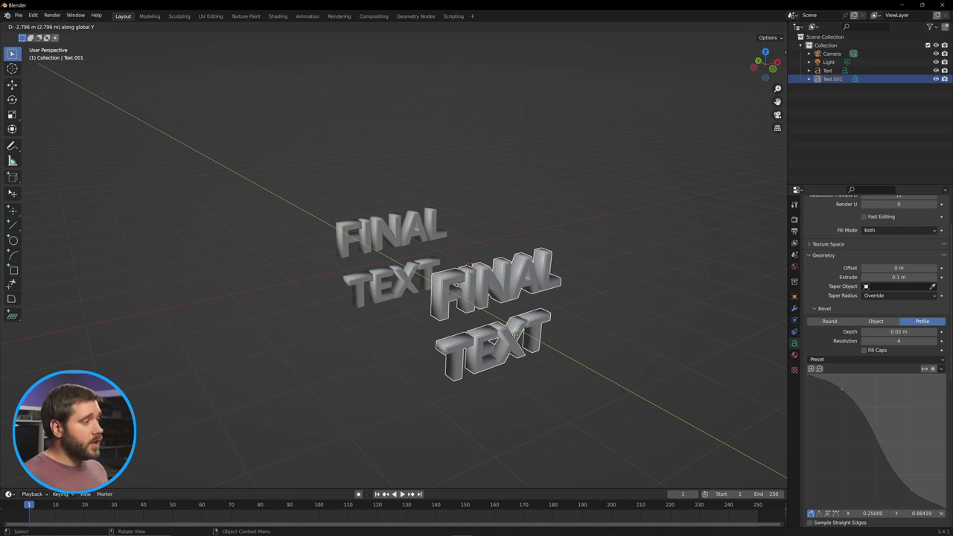
{"action": "type", "text": "-20"}
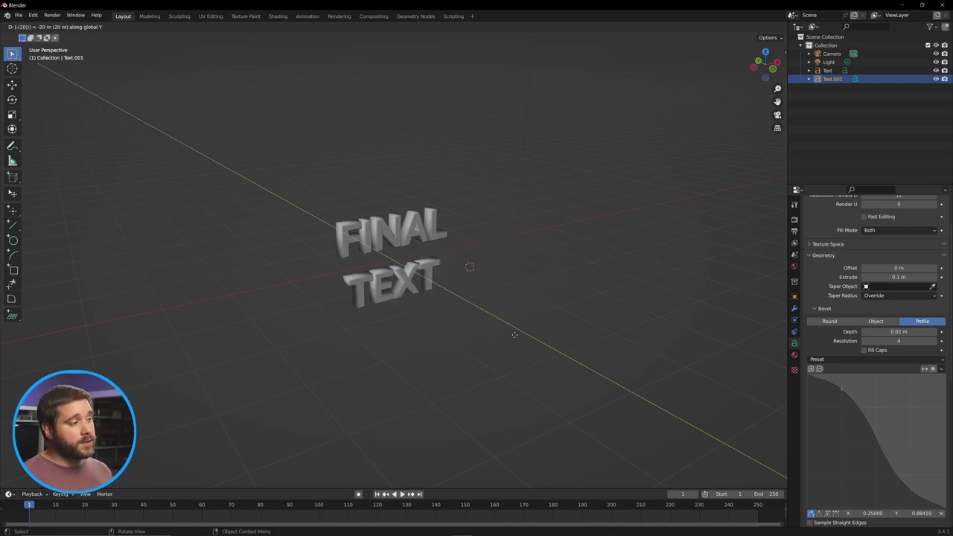
{"action": "key", "text": "Return"}
- Show the transform values and duplicate the copied text again, offset -2.5 m along the Y axis
{"action": "scroll", "coordinate": [515, 335], "scroll_direction": "down", "scroll_amount": 9}
{"action": "middle_click_drag", "start_coordinate": [402, 261], "coordinate": [571, 402]}
{"action": "scroll", "coordinate": [485, 383], "scroll_direction": "up", "scroll_amount": 3}
{"action": "middle_click_drag", "start_coordinate": [570, 336], "coordinate": [422, 326], "text": "shift"}
{"action": "scroll", "coordinate": [422, 326], "scroll_direction": "up", "scroll_amount": 2}
{"action": "key", "text": "n"}
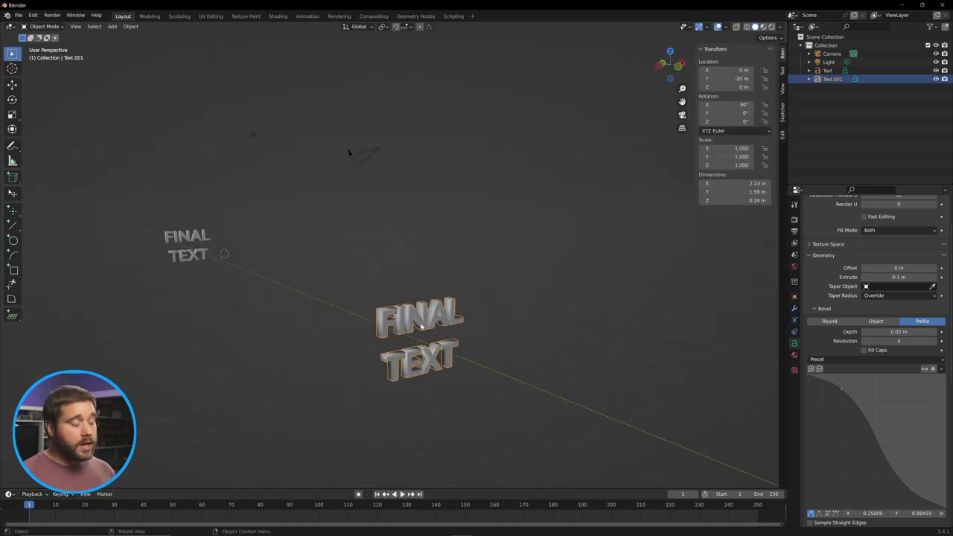
{"action": "key", "text": "shift+d"}
{"action": "key", "text": "y"}
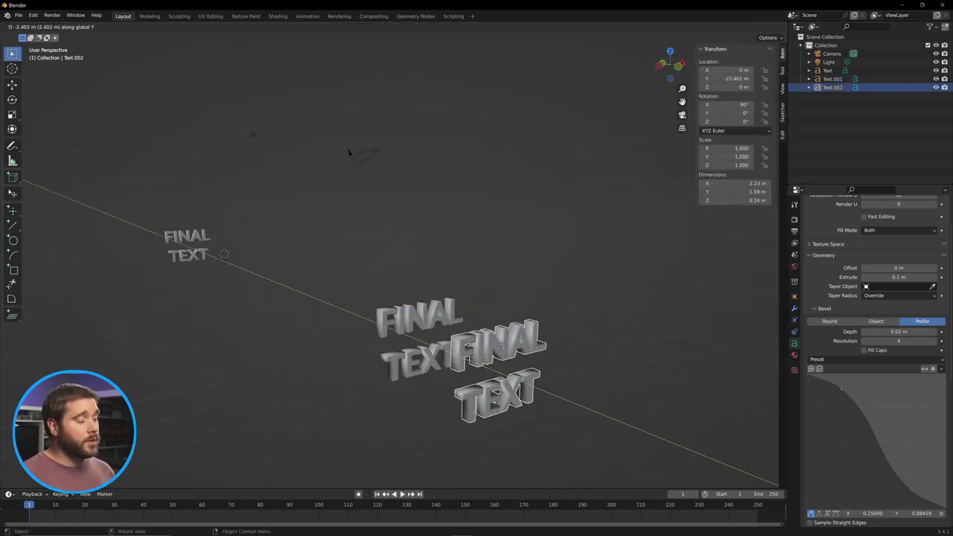
{"action": "type", "text": "-2.5"}
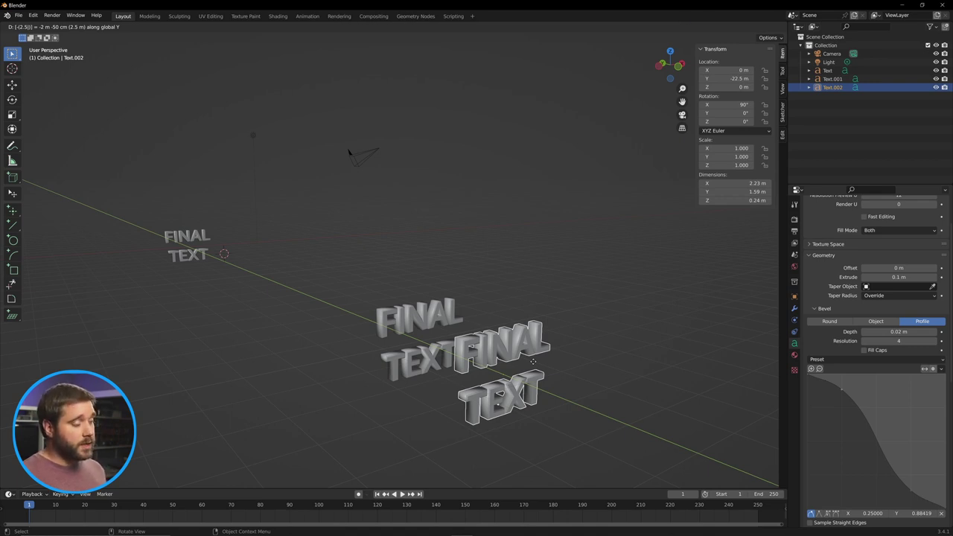
{"action": "key", "text": "Return"}
- Duplicate the two copied texts together and move the new pair -5 m along the Y axis
{"action": "left_click_drag", "start_coordinate": [595, 271], "coordinate": [352, 457]}
{"action": "key", "text": "shift+d"}
{"action": "type", "text": "y-5"}
{"action": "key", "text": "Return"}
{"action": "scroll", "coordinate": [289, 399], "scroll_direction": "down", "scroll_amount": 4}
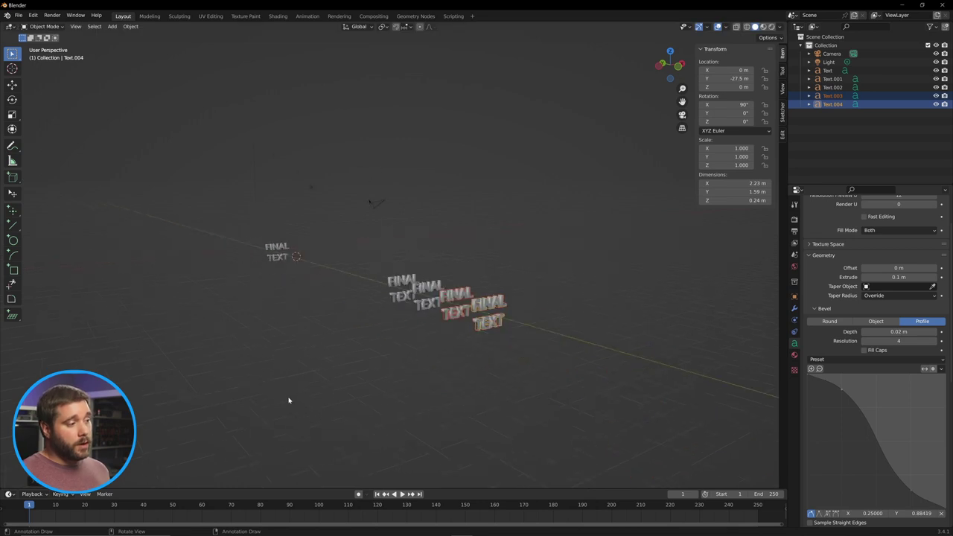
- Duplicate all four copied texts and move the new set -10 m along the Y axis
{"action": "scroll", "coordinate": [289, 399], "scroll_direction": "up", "scroll_amount": 1}
{"action": "left_click_drag", "start_coordinate": [616, 258], "coordinate": [320, 402]}
{"action": "key", "text": "shift+d"}
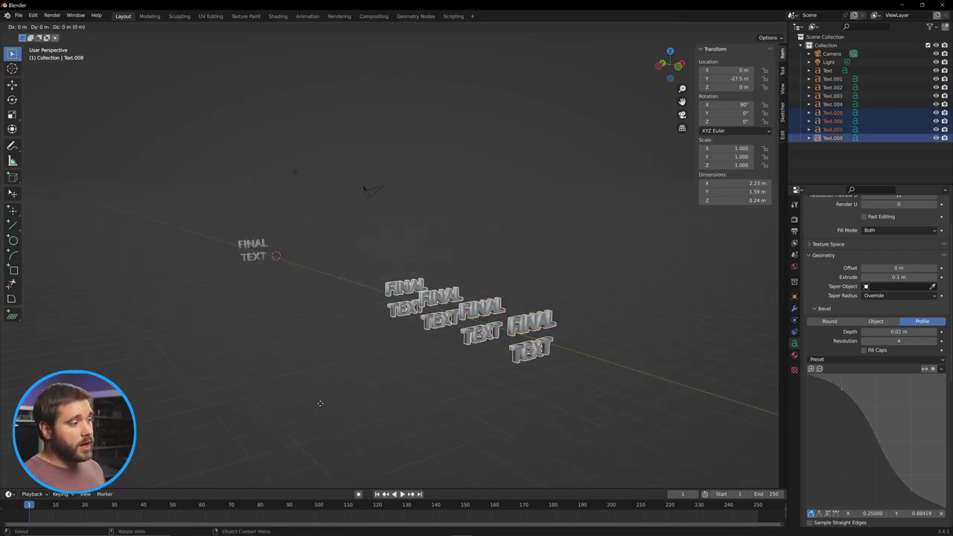
{"action": "type", "text": "y-10"}
{"action": "key", "text": "Return"}
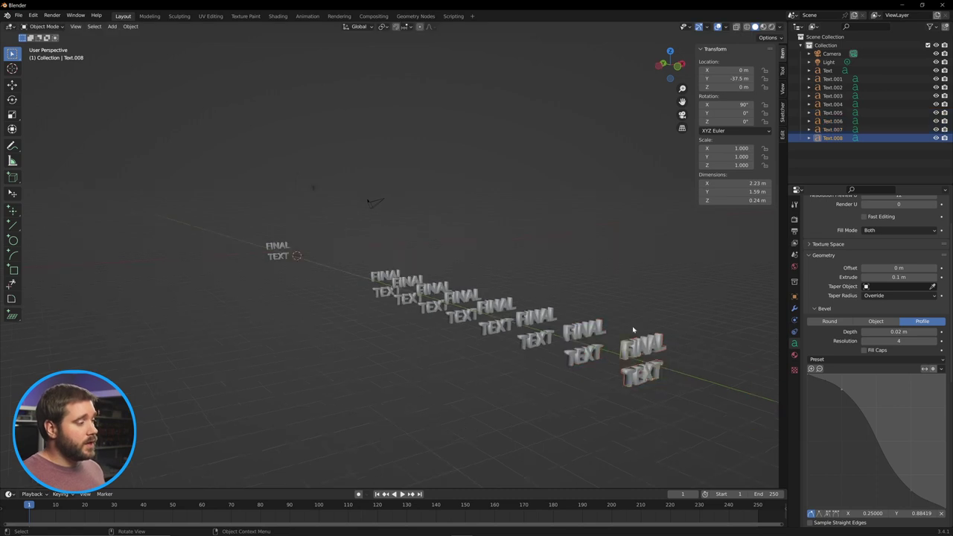
- Replace the wording of the frontmost copy, Text.008, with the number 8
{"action": "left_click", "coordinate": [630, 321]}
{"action": "middle_click_drag", "start_coordinate": [630, 322], "coordinate": [613, 308]}
{"action": "scroll", "coordinate": [613, 308], "scroll_direction": "up", "scroll_amount": 2}
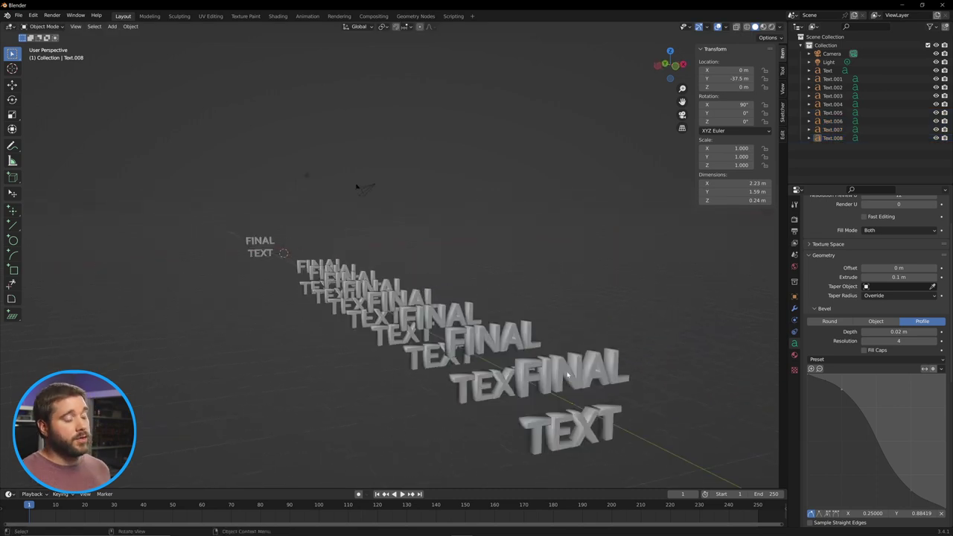
{"action": "left_click", "coordinate": [567, 374]}
{"action": "key", "text": "Tab"}
{"action": "key", "text": "BackSpace"}
{"action": "key", "text": "BackSpace"}
{"action": "key", "text": "BackSpace"}
{"action": "key", "text": "BackSpace"}
{"action": "key", "text": "BackSpace"}
{"action": "key", "text": "BackSpace"}
{"action": "key", "text": "BackSpace"}
{"action": "key", "text": "BackSpace"}
{"action": "key", "text": "BackSpace"}
{"action": "key", "text": "BackSpace"}
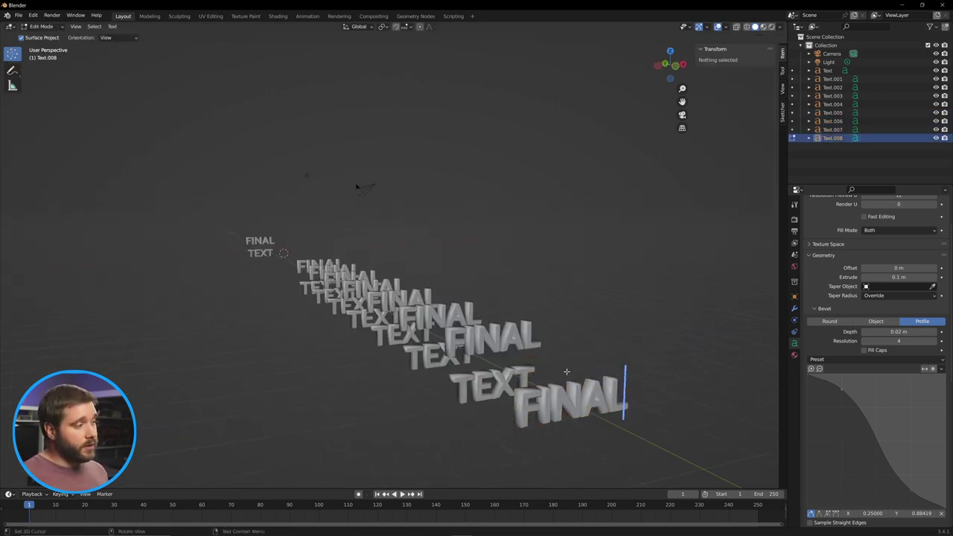
{"action": "type", "text": "8"}
{"action": "middle_click_drag", "start_coordinate": [590, 339], "coordinate": [655, 336]}
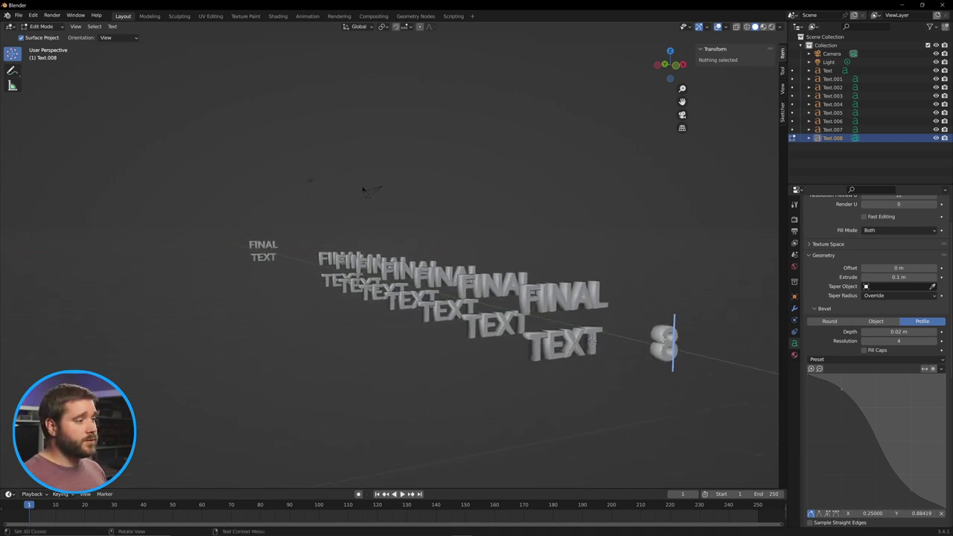
- Set the Extrude of the number 8 to 0.05 m
{"action": "left_click", "coordinate": [888, 277]}
{"action": "type", "text": ".05"}
{"action": "key", "text": "Return"}
{"action": "middle_click_drag", "start_coordinate": [649, 326], "coordinate": [660, 344]}
- Switch editing to Text.007, set its Extrude to 0.05 m and replace its wording with 7
{"action": "left_click", "coordinate": [792, 130]}
{"action": "left_click", "coordinate": [887, 277]}
{"action": "type", "text": ".05"}
{"action": "key", "text": "Return"}
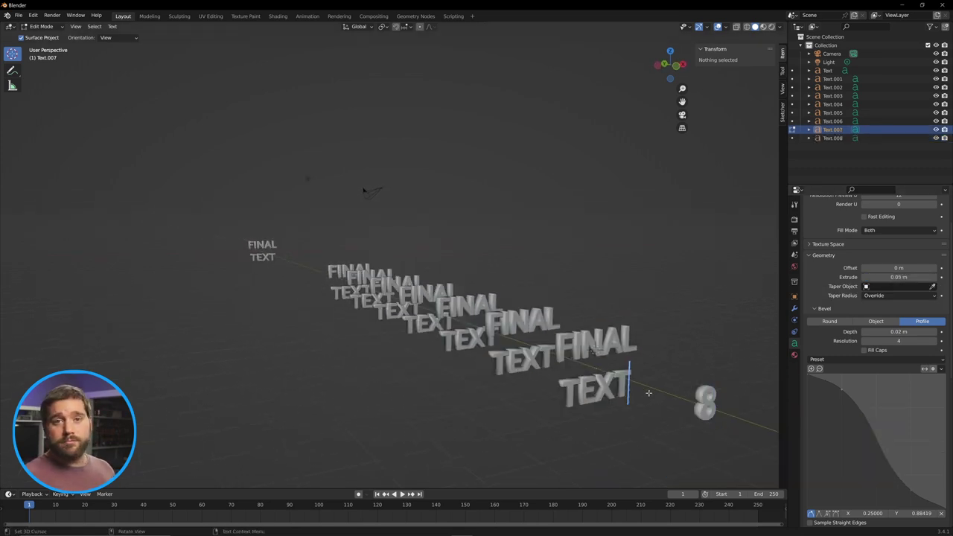
{"action": "key", "text": "BackSpace"}
{"action": "key", "text": "BackSpace"}
{"action": "key", "text": "BackSpace"}
{"action": "key", "text": "BackSpace"}
{"action": "key", "text": "BackSpace"}
{"action": "key", "text": "BackSpace"}
{"action": "key", "text": "BackSpace"}
{"action": "key", "text": "BackSpace"}
{"action": "key", "text": "BackSpace"}
{"action": "key", "text": "BackSpace"}
{"action": "type", "text": "7"}
- Change the next copy, Text.006, to the number 6 with an Extrude of 0.05 m
{"action": "left_click", "coordinate": [547, 320]}
{"action": "type", "text": "6"}
{"action": "left_click", "coordinate": [887, 277]}
{"action": "type", "text": ".05"}
- Replace the wording of the copy behind the 6, Text.005, with the number 5
{"action": "left_click", "coordinate": [478, 302]}
{"action": "key", "text": "BackSpace"}
{"action": "key", "text": "BackSpace"}
{"action": "key", "text": "BackSpace"}
{"action": "key", "text": "BackSpace"}
{"action": "key", "text": "BackSpace"}
{"action": "key", "text": "BackSpace"}
{"action": "key", "text": "BackSpace"}
{"action": "key", "text": "BackSpace"}
{"action": "key", "text": "BackSpace"}
{"action": "key", "text": "BackSpace"}
{"action": "type", "text": "5"}
- Switch editing directly to Text.004 and replace its wording with the number 4
{"action": "key", "text": "alt+q"}
{"action": "key", "text": "BackSpace"}
{"action": "key", "text": "BackSpace"}
{"action": "key", "text": "BackSpace"}
{"action": "key", "text": "BackSpace"}
{"action": "key", "text": "BackSpace"}
{"action": "key", "text": "BackSpace"}
{"action": "key", "text": "BackSpace"}
{"action": "key", "text": "BackSpace"}
{"action": "key", "text": "BackSpace"}
{"action": "key", "text": "BackSpace"}
{"action": "type", "text": "4"}
- Replace the wording of the remaining copies toward the title with the numbers 3, 2 and 1
{"action": "key", "text": "alt+q"}
{"action": "key", "text": "BackSpace"}
{"action": "key", "text": "BackSpace"}
{"action": "key", "text": "BackSpace"}
{"action": "key", "text": "BackSpace"}
{"action": "key", "text": "BackSpace"}
{"action": "type", "text": "3"}
- In front view, move the number 8 down about 0.076 m along Z to center it vertically on the other numbers
{"action": "scroll", "coordinate": [406, 290], "scroll_direction": "up", "scroll_amount": 2}
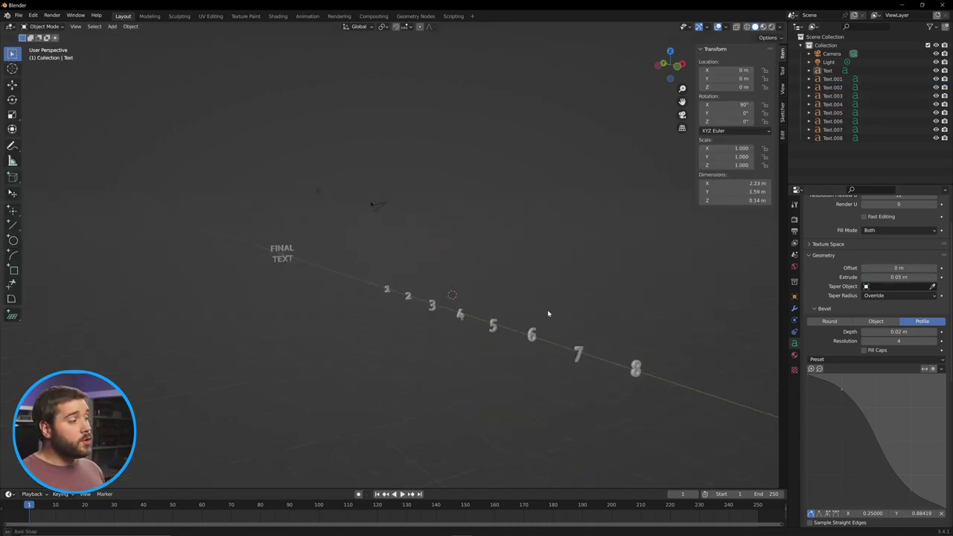
{"action": "middle_click_drag", "start_coordinate": [547, 312], "coordinate": [233, 251], "text": "alt"}
{"action": "scroll", "coordinate": [233, 252], "scroll_direction": "up", "scroll_amount": 5}
{"action": "middle_click_drag", "start_coordinate": [210, 281], "coordinate": [478, 331], "text": "shift"}
{"action": "scroll", "coordinate": [476, 333], "scroll_direction": "up", "scroll_amount": 8}
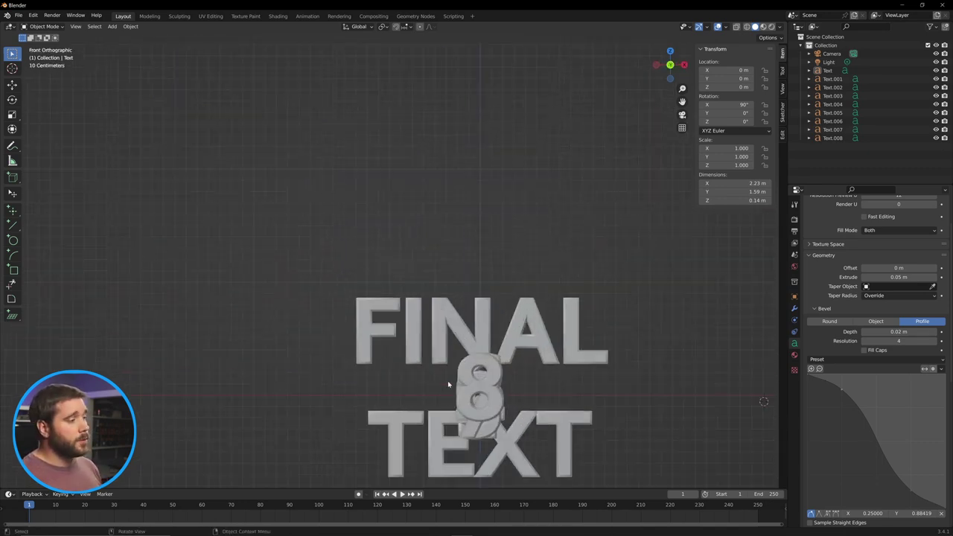
{"action": "middle_click_drag", "start_coordinate": [574, 409], "coordinate": [576, 337], "text": "shift"}
{"action": "scroll", "coordinate": [577, 339], "scroll_direction": "up", "scroll_amount": 1}
{"action": "middle_click_drag", "start_coordinate": [585, 374], "coordinate": [604, 377], "text": "shift"}
{"action": "scroll", "coordinate": [604, 378], "scroll_direction": "up", "scroll_amount": 2}
{"action": "left_click", "coordinate": [604, 377]}
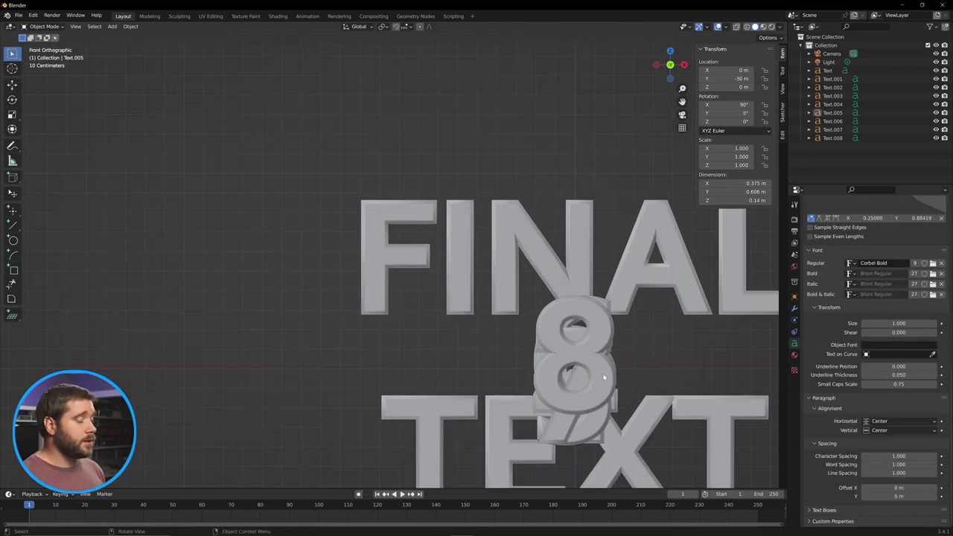
{"action": "left_click", "coordinate": [597, 364]}
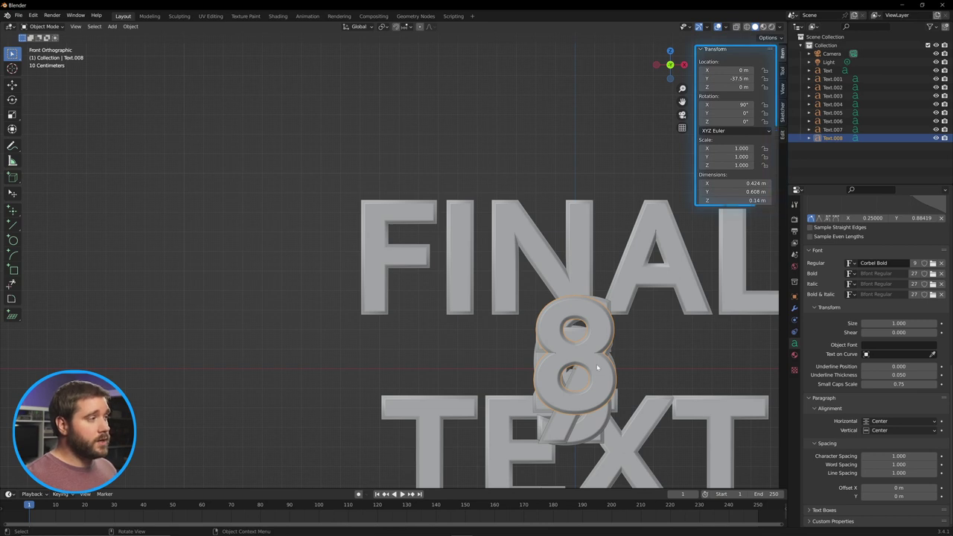
{"action": "key", "text": "g"}
{"action": "key", "text": "z"}
{"action": "left_click", "coordinate": [597, 383]}
- Move the 6 down and the 3 up to about Z 0.07 m so the numbers line up vertically in front view
{"action": "left_click", "coordinate": [608, 304]}
{"action": "key", "text": "g"}
{"action": "key", "text": "z"}
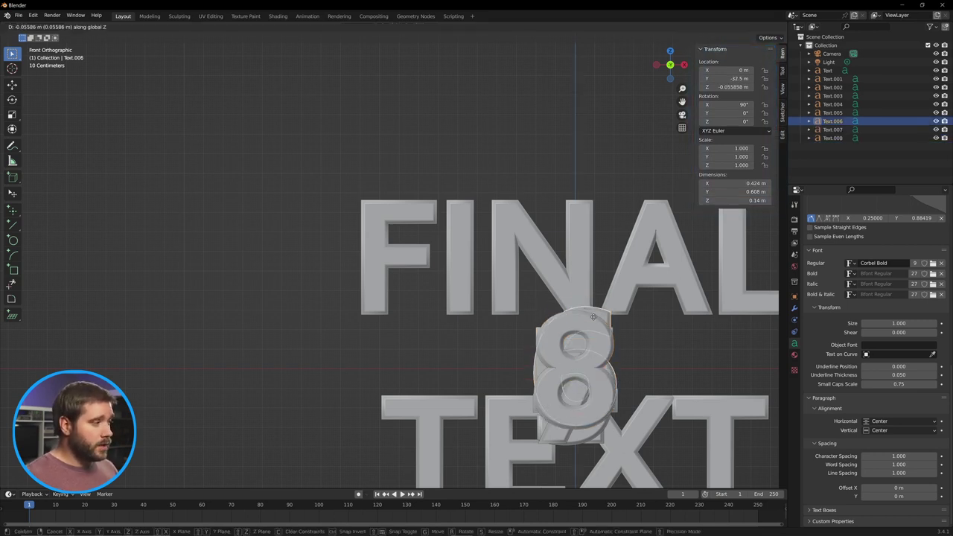
{"action": "left_click", "coordinate": [608, 319]}
{"action": "left_click", "coordinate": [558, 436]}
{"action": "key", "text": "g"}
{"action": "key", "text": "z"}
{"action": "left_click", "coordinate": [559, 423]}
{"action": "left_click", "coordinate": [603, 366]}
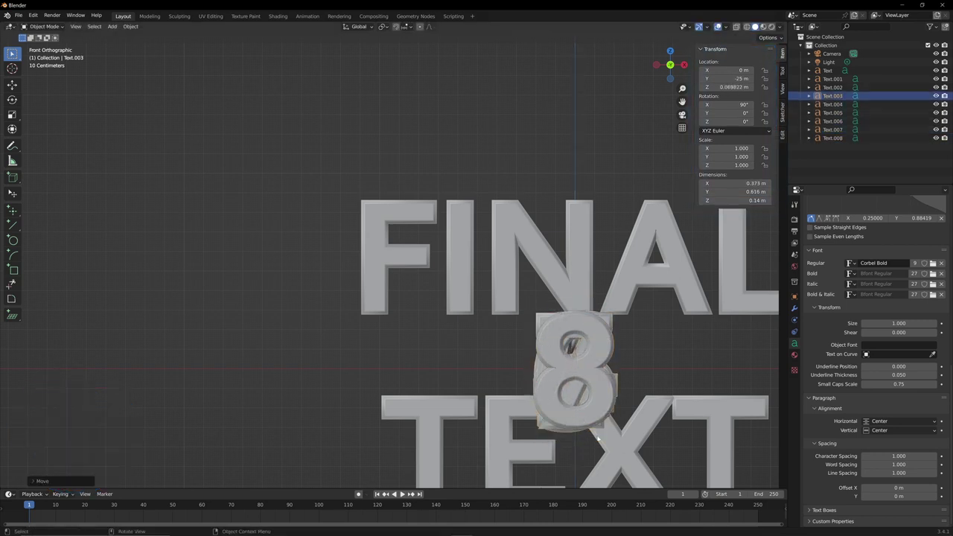
{"action": "left_click", "coordinate": [605, 363]}
{"action": "scroll", "coordinate": [527, 399], "scroll_direction": "down", "scroll_amount": 5}
{"action": "middle_click_drag", "start_coordinate": [519, 383], "coordinate": [404, 261]}
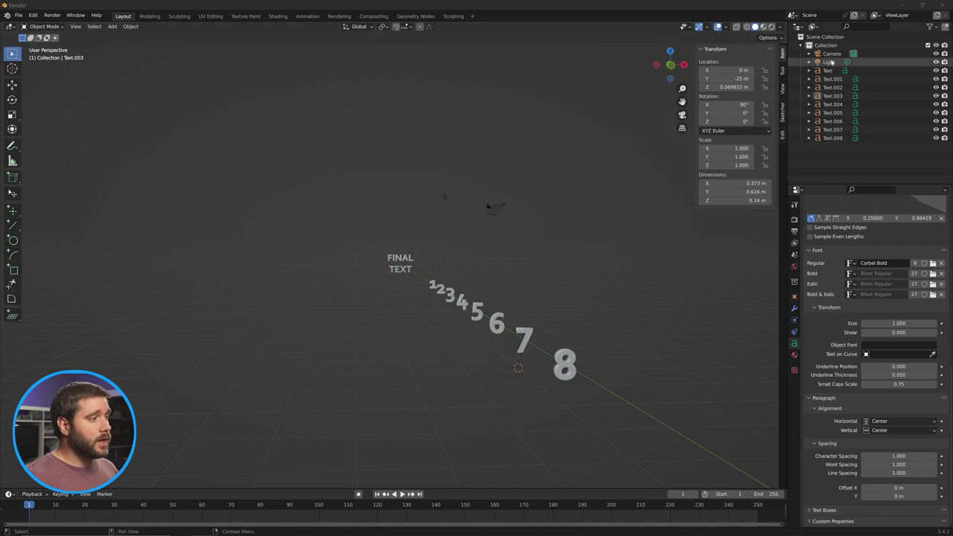
- Rename the number objects 1 through 8 after their digits and the original title object Final Text
{"action": "left_click", "coordinate": [856, 138]}
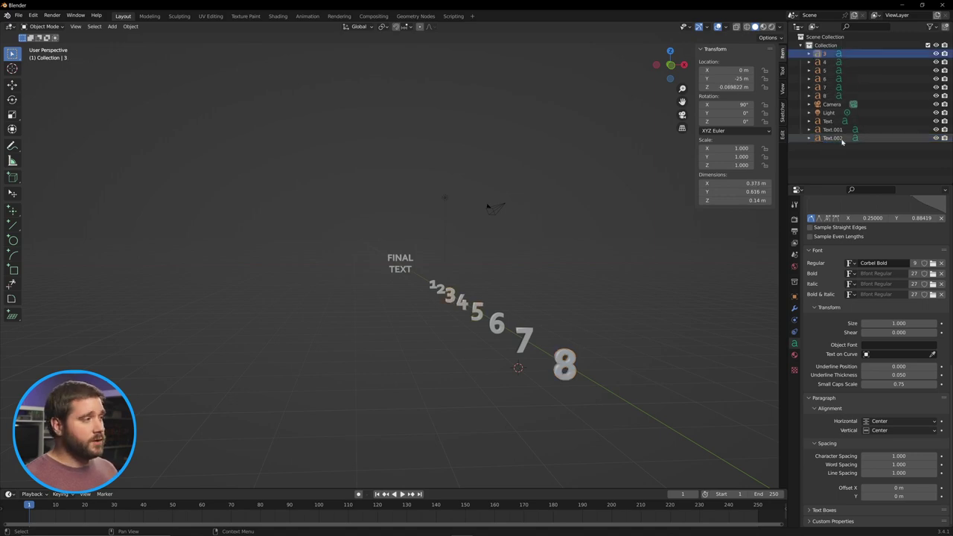
{"action": "double_click", "coordinate": [828, 139]}
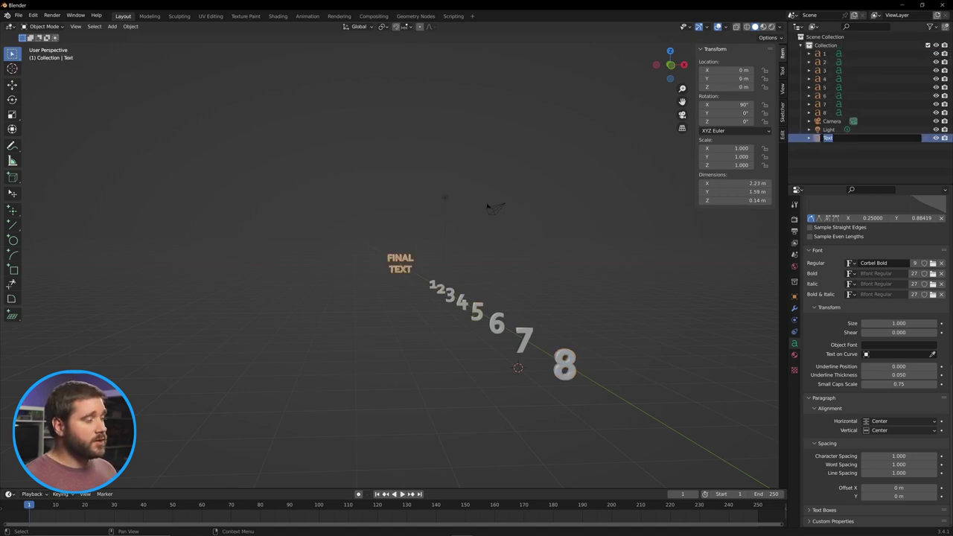
{"action": "type", "text": "Final Text"}
{"action": "key", "text": "Return"}
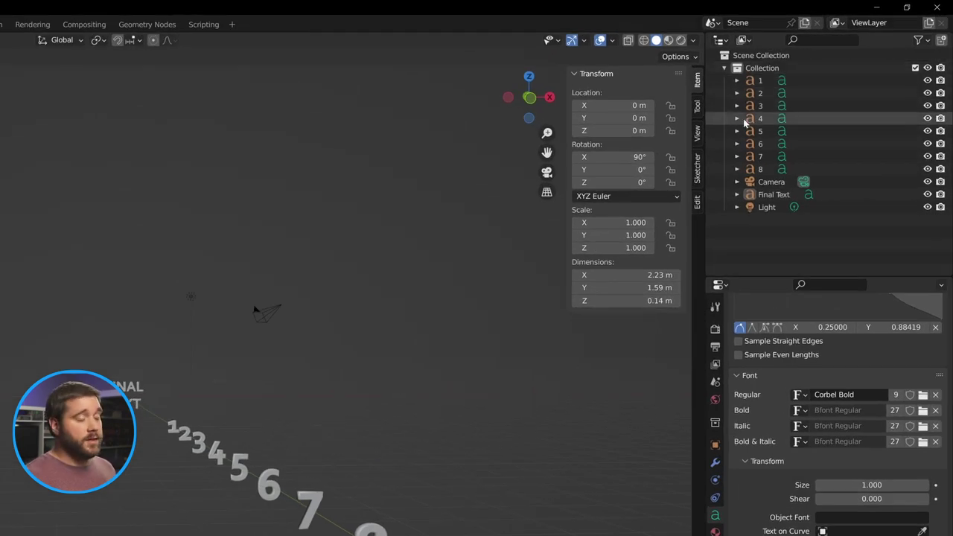
- Create a new collection named Text and place it directly under the Scene Collection
{"action": "right_click", "coordinate": [763, 70]}
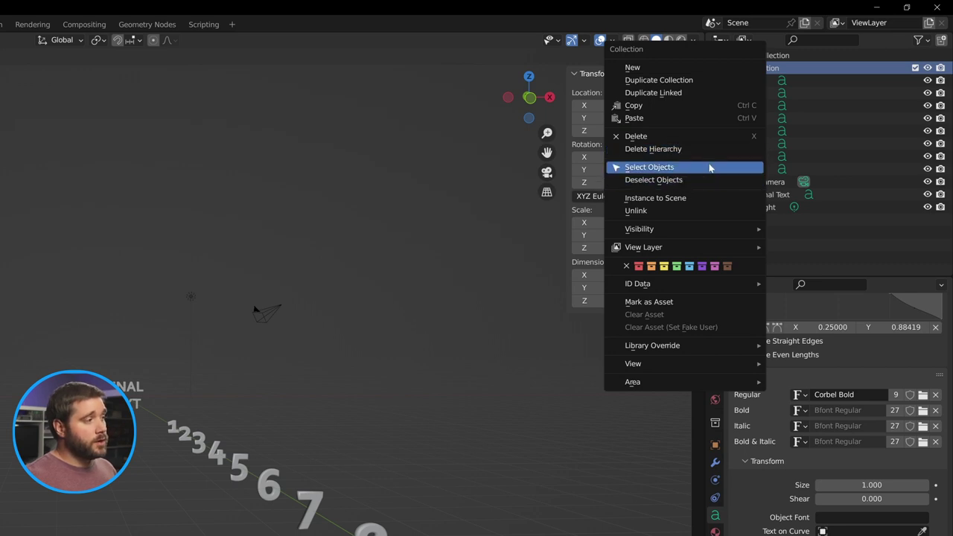
{"action": "left_click", "coordinate": [690, 68]}
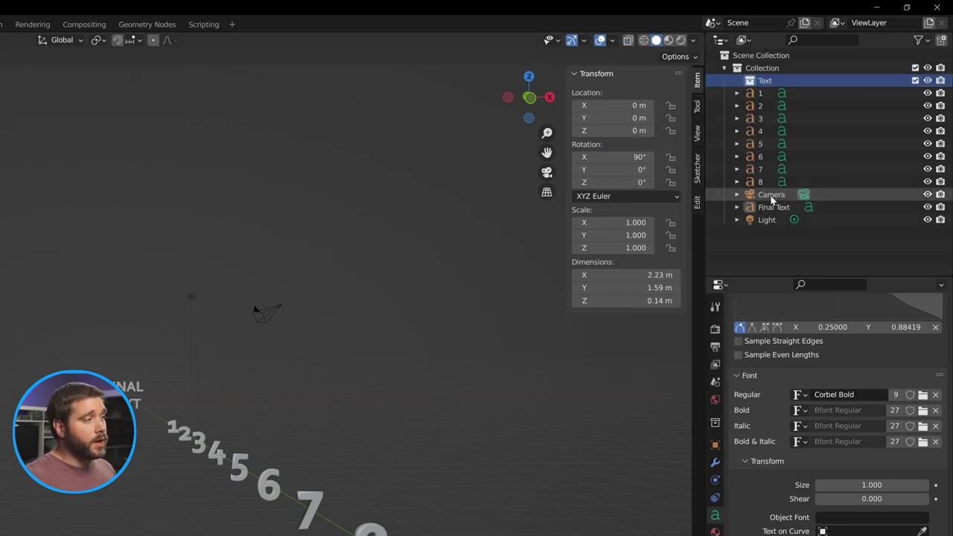
{"action": "left_click_drag", "start_coordinate": [755, 80], "coordinate": [760, 56]}
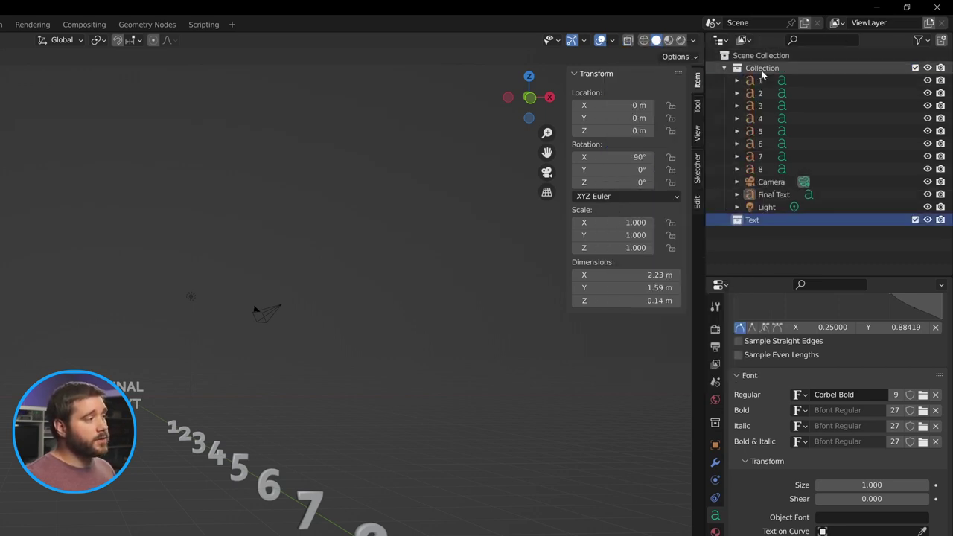
- Move the number objects 1 through 8 into the Text collection
{"action": "left_click", "coordinate": [760, 169]}
{"action": "left_click", "coordinate": [759, 81], "text": "shift"}
{"action": "left_click_drag", "start_coordinate": [745, 82], "coordinate": [744, 220]}
{"action": "left_click", "coordinate": [873, 122]}
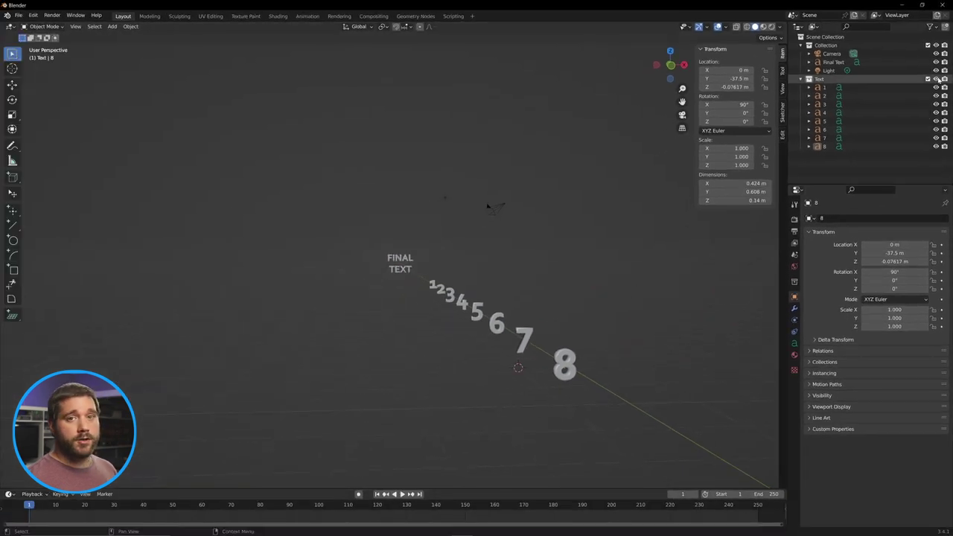
- Toggle the Text collection's viewport visibility off and on, and move Final Text into that collection
{"action": "left_click", "coordinate": [937, 79]}
{"action": "left_click", "coordinate": [938, 79]}
{"action": "left_click_drag", "start_coordinate": [833, 63], "coordinate": [830, 82]}
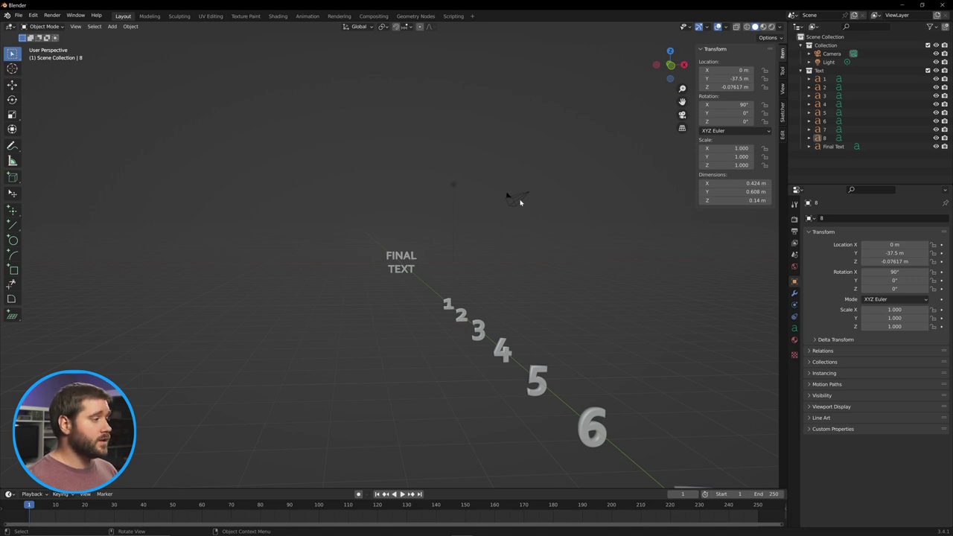
- Delete the default camera and light from the scene
{"action": "left_click", "coordinate": [515, 198]}
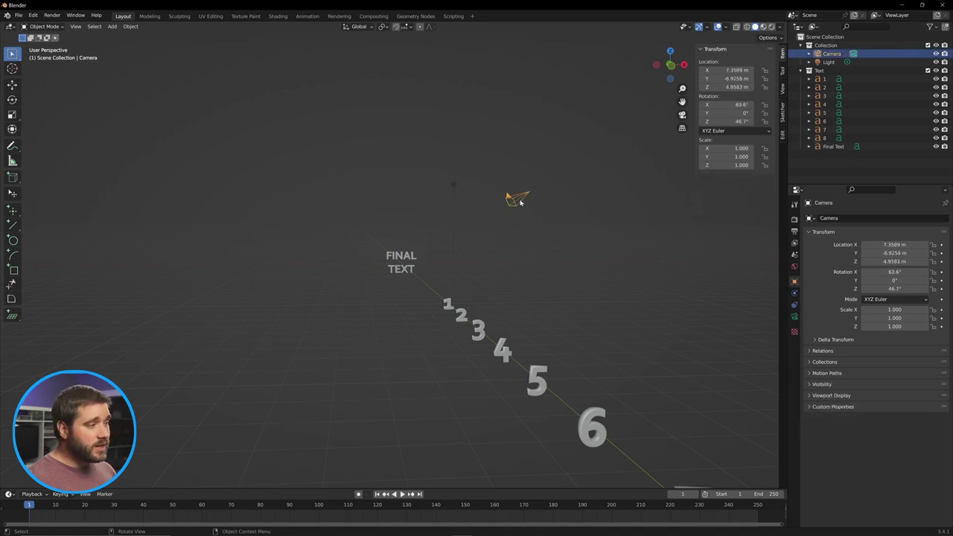
{"action": "key", "text": "Delete"}
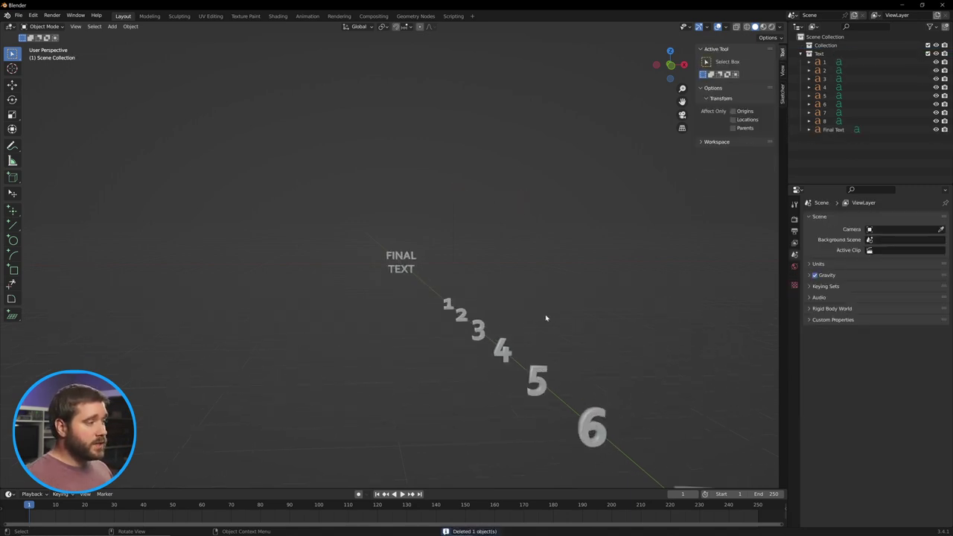
- Try adding a camera at the 3D cursor's current spot beside the number 7, and undo it
{"action": "scroll", "coordinate": [506, 298], "scroll_direction": "down", "scroll_amount": 3}
{"action": "middle_click_drag", "start_coordinate": [489, 276], "coordinate": [578, 319]}
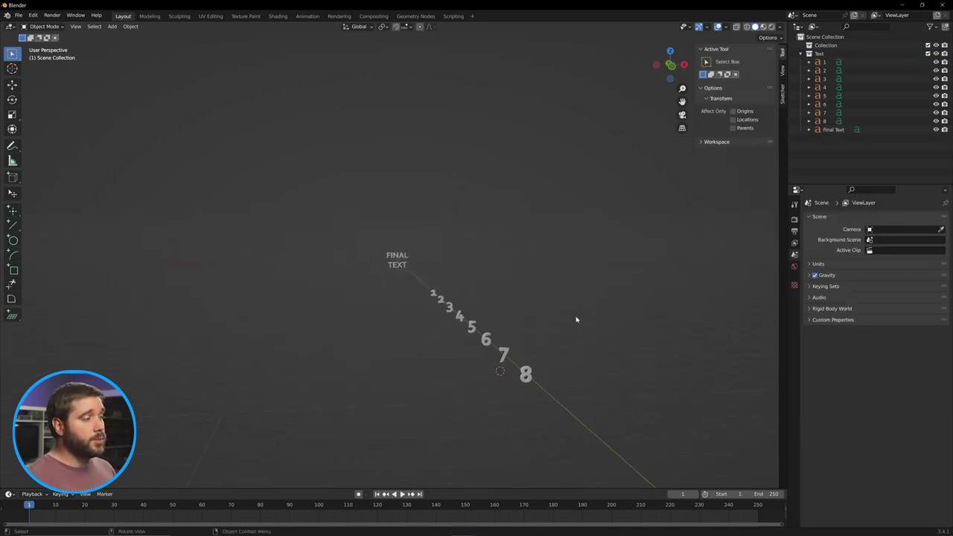
{"action": "left_click", "coordinate": [502, 376]}
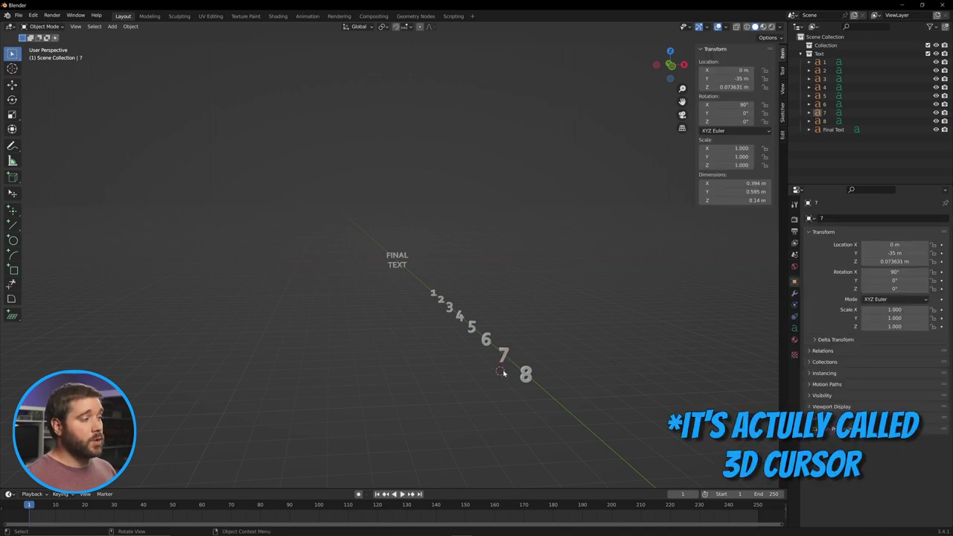
{"action": "key", "text": "shift+a"}
{"action": "left_click", "coordinate": [491, 477]}
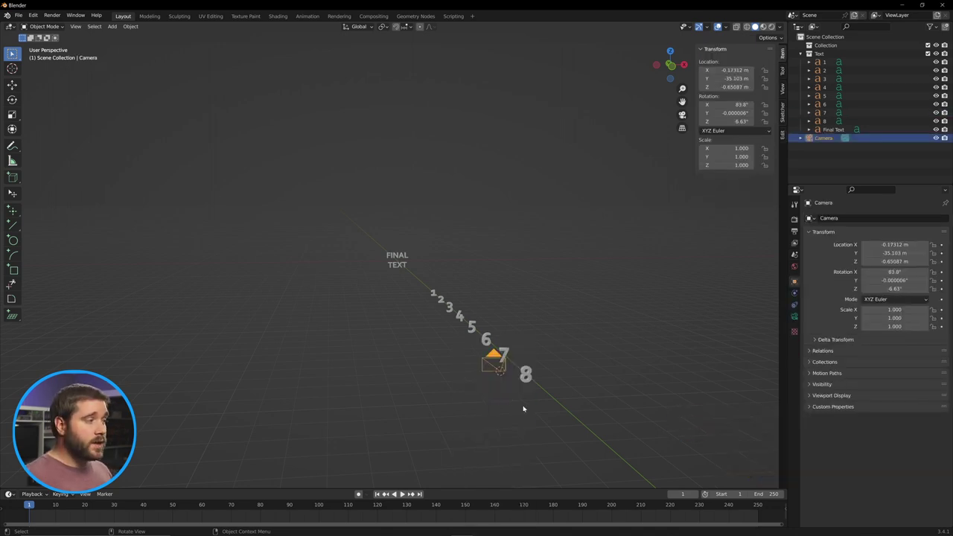
{"action": "key", "text": "ctrl+z"}
- Reset the 3D cursor to the world origin and add a camera there
{"action": "middle_click_drag", "start_coordinate": [472, 366], "coordinate": [513, 398]}
{"action": "key", "text": "shift+s"}
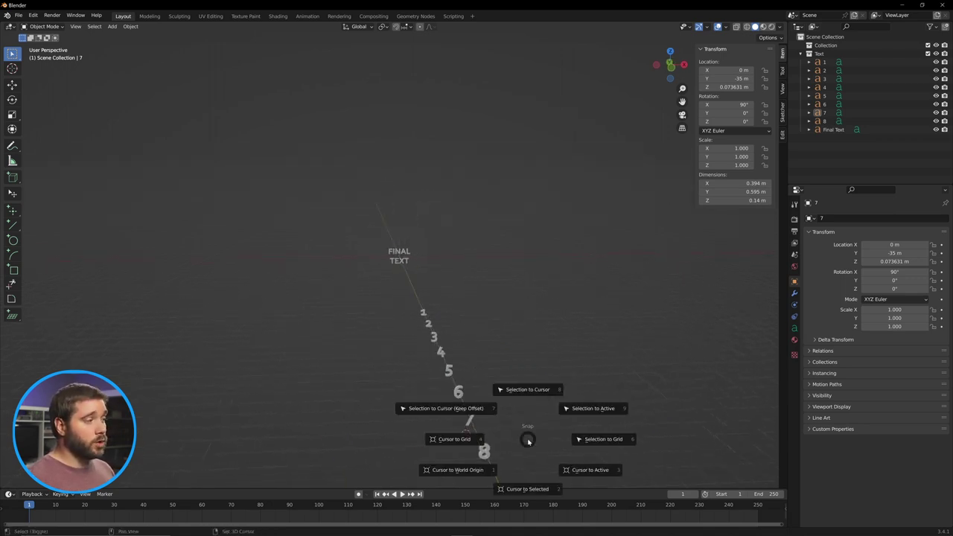
{"action": "left_click", "coordinate": [460, 472]}
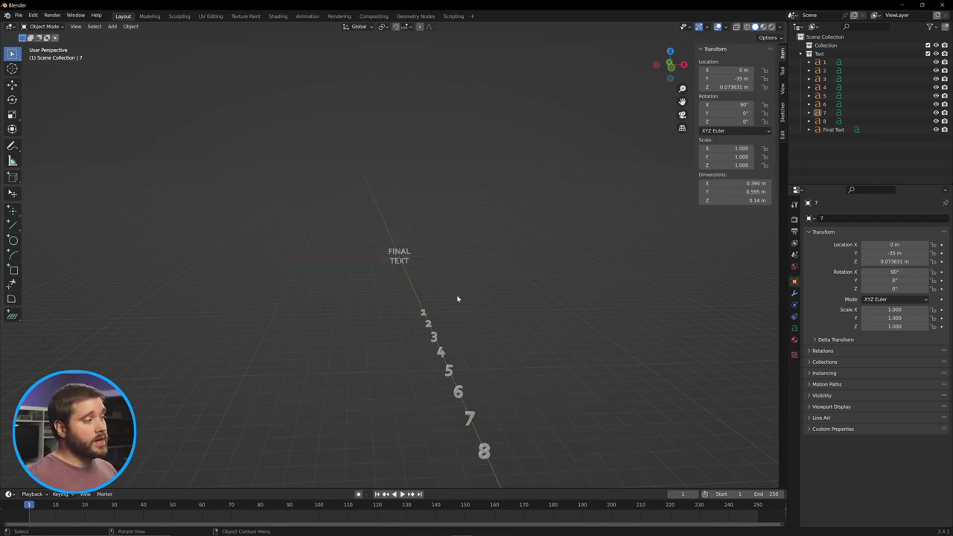
{"action": "key", "text": "shift+a"}
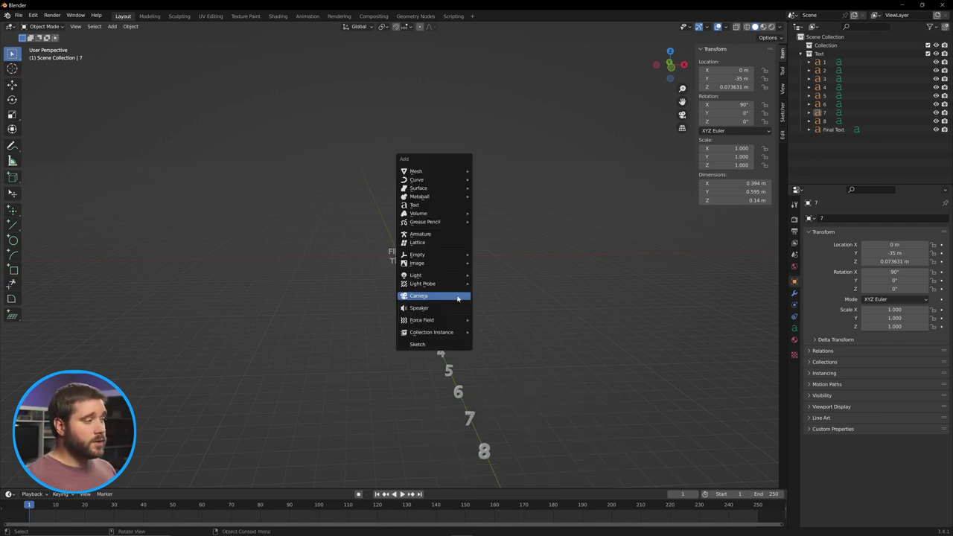
{"action": "left_click", "coordinate": [459, 296]}
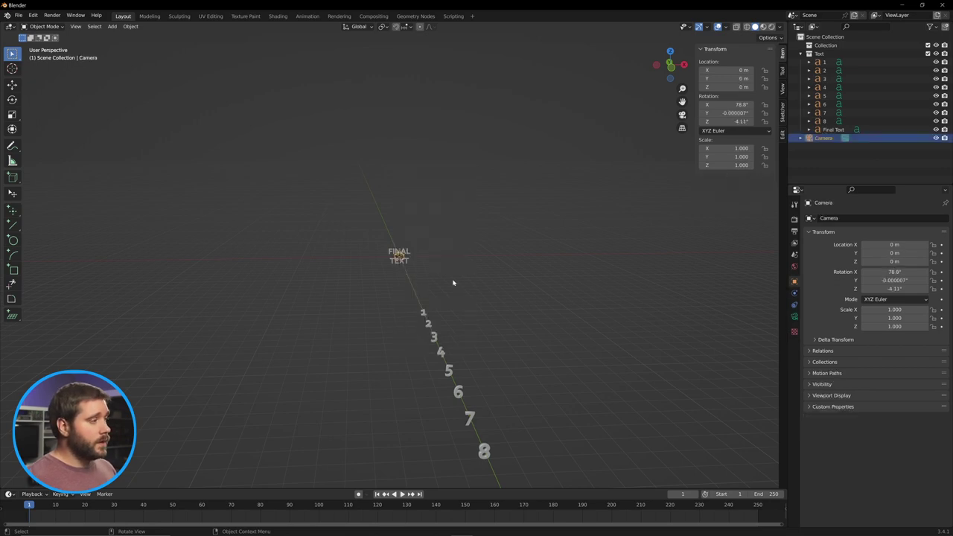
- Move the camera -40 m along the global Y axis so it sits in front of the number 8
{"action": "key", "text": "g"}
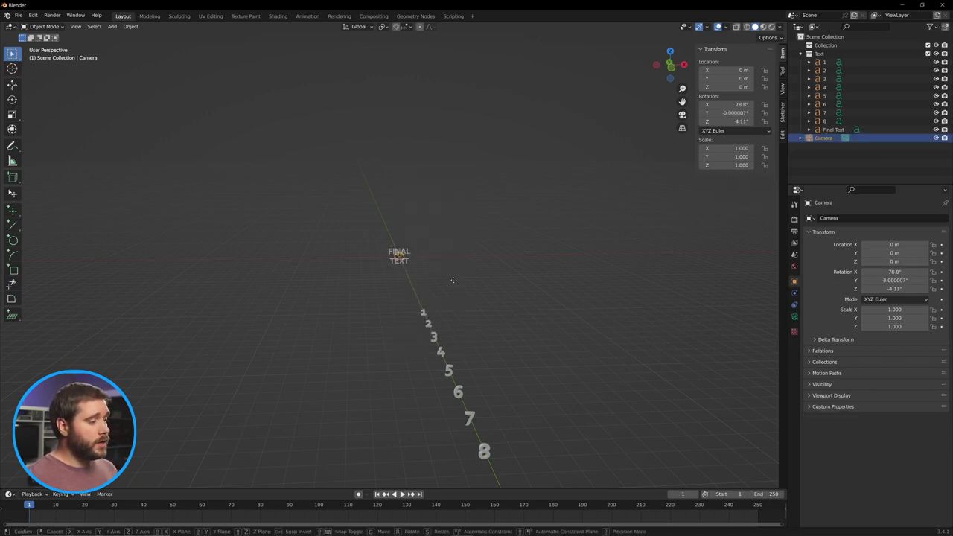
{"action": "key", "text": "y"}
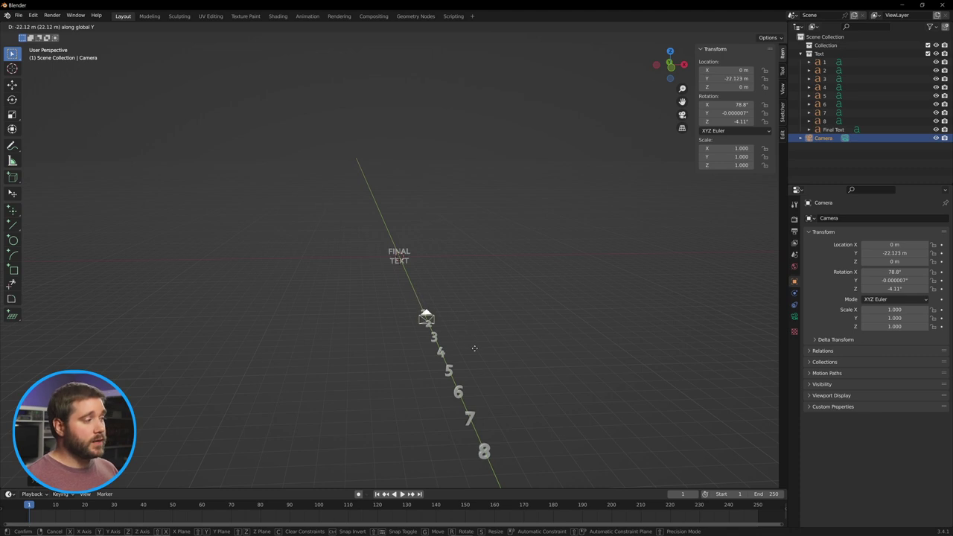
{"action": "type", "text": "-40"}
{"action": "key", "text": "Return"}
{"action": "mouse_move", "coordinate": [453, 364]}
{"action": "middle_mouse_down"}
{"action": "mouse_move", "coordinate": [453, 351]}
{"action": "mouse_move", "coordinate": [448, 357]}
{"action": "middle_mouse_up"}
{"action": "left_click", "coordinate": [475, 382]}
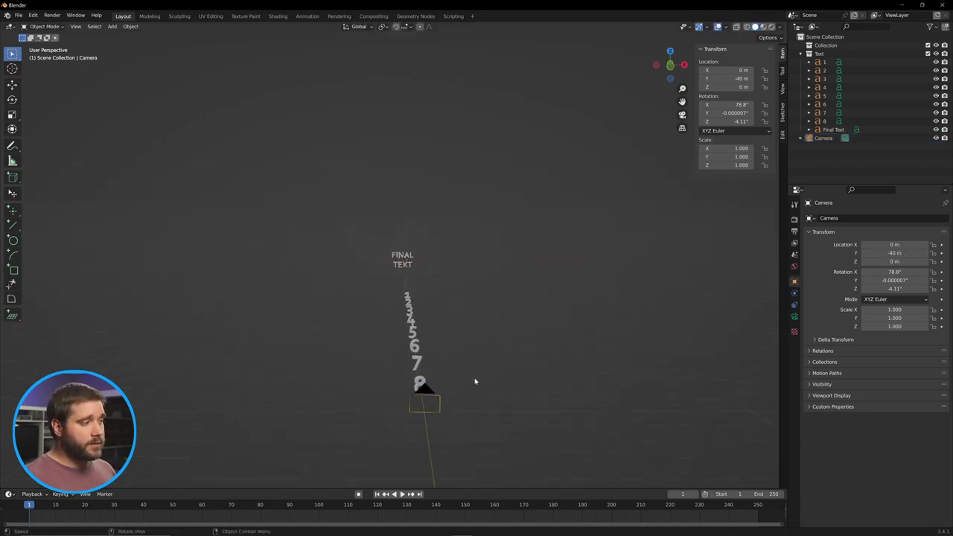
- Look through the camera and set its X, Y and Z rotation to 0°
{"action": "key", "text": "KP_0"}
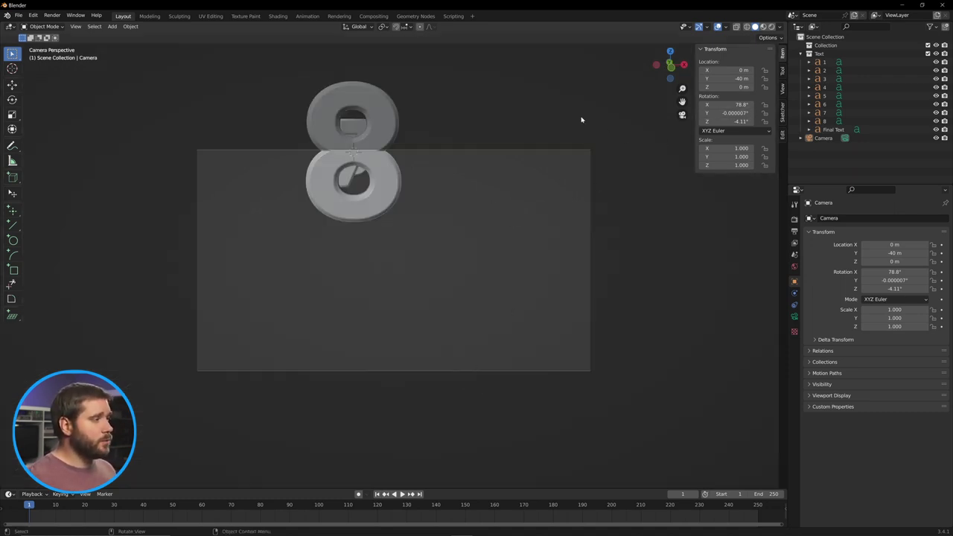
{"action": "left_click", "coordinate": [740, 122]}
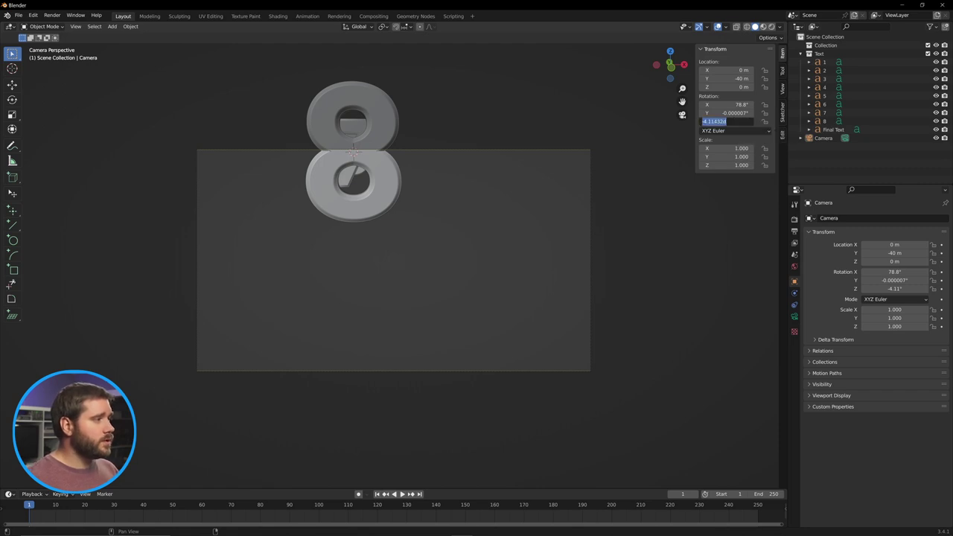
{"action": "type", "text": "0"}
{"action": "key", "text": "Return"}
{"action": "left_click", "coordinate": [727, 105]}
{"action": "type", "text": "0"}
{"action": "key", "text": "Return"}
{"action": "left_click", "coordinate": [727, 113]}
{"action": "type", "text": "0"}
{"action": "key", "text": "Return"}
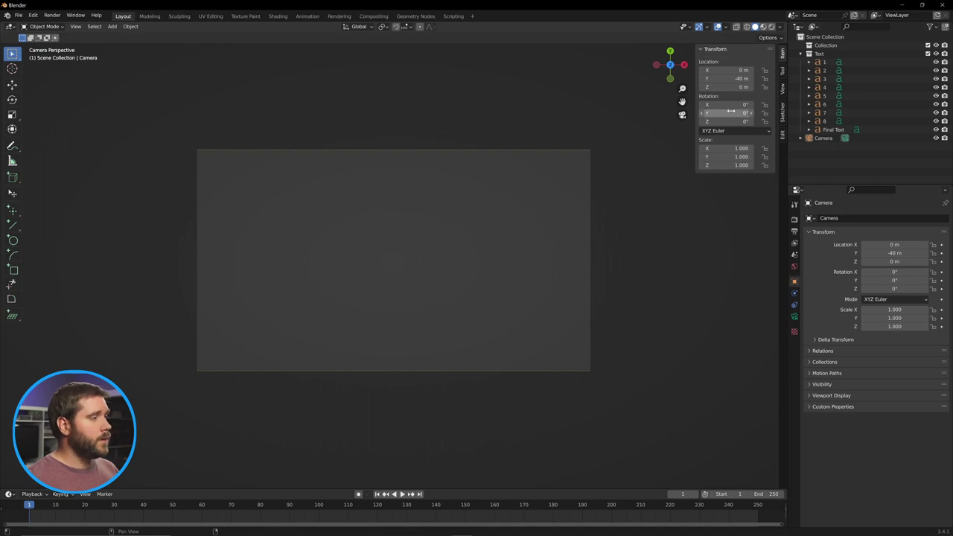
- Set the camera's X rotation to 90° and check its framing of the number 8 through the camera view
{"action": "scroll", "coordinate": [626, 275], "scroll_direction": "down", "scroll_amount": 4}
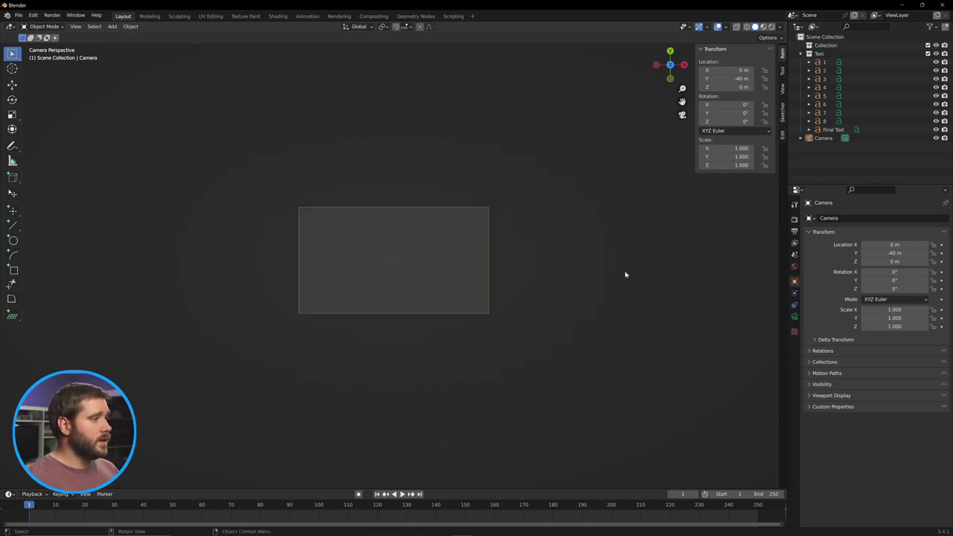
{"action": "middle_click_drag", "start_coordinate": [625, 275], "coordinate": [559, 285]}
{"action": "middle_click_drag", "start_coordinate": [447, 422], "coordinate": [513, 353]}
{"action": "left_click", "coordinate": [726, 105]}
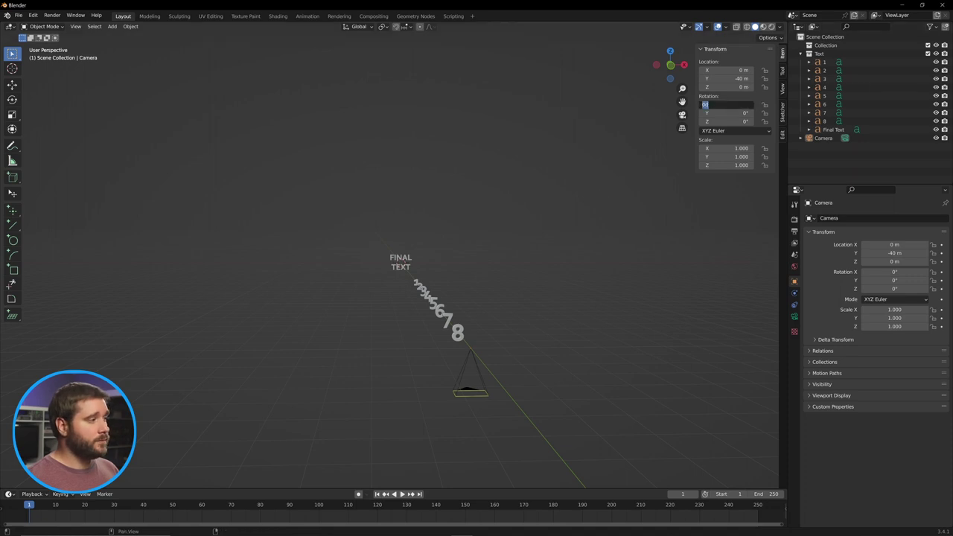
{"action": "type", "text": "90"}
{"action": "key", "text": "Return"}
{"action": "key", "text": "KP_0"}
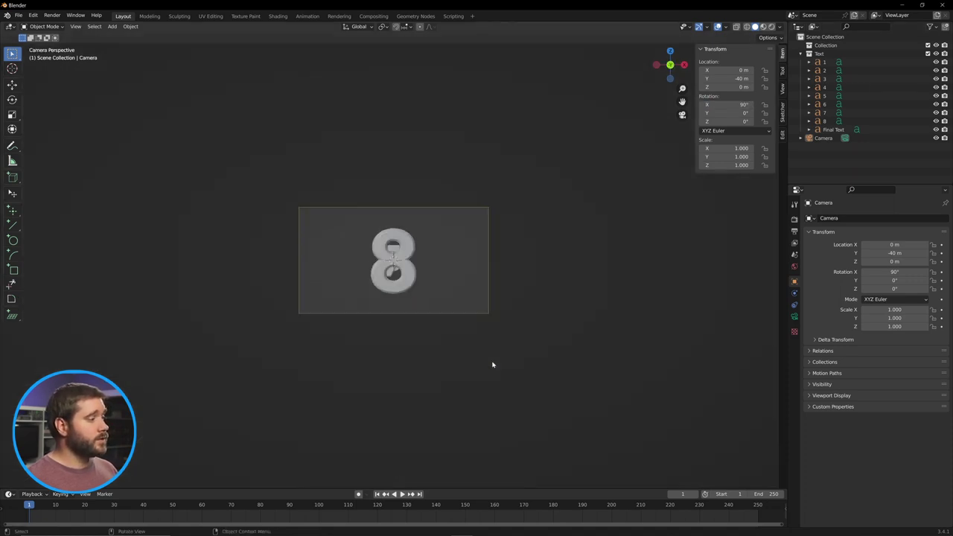
{"action": "scroll", "coordinate": [350, 236], "scroll_direction": "up", "scroll_amount": 5}
{"action": "scroll", "coordinate": [355, 240], "scroll_direction": "down", "scroll_amount": 4}
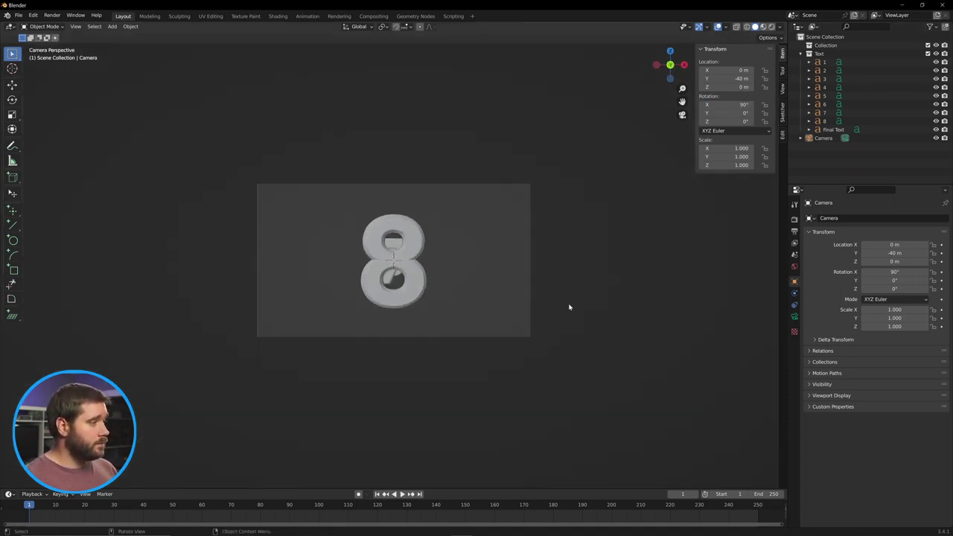
{"action": "middle_click_drag", "start_coordinate": [572, 307], "coordinate": [526, 292]}
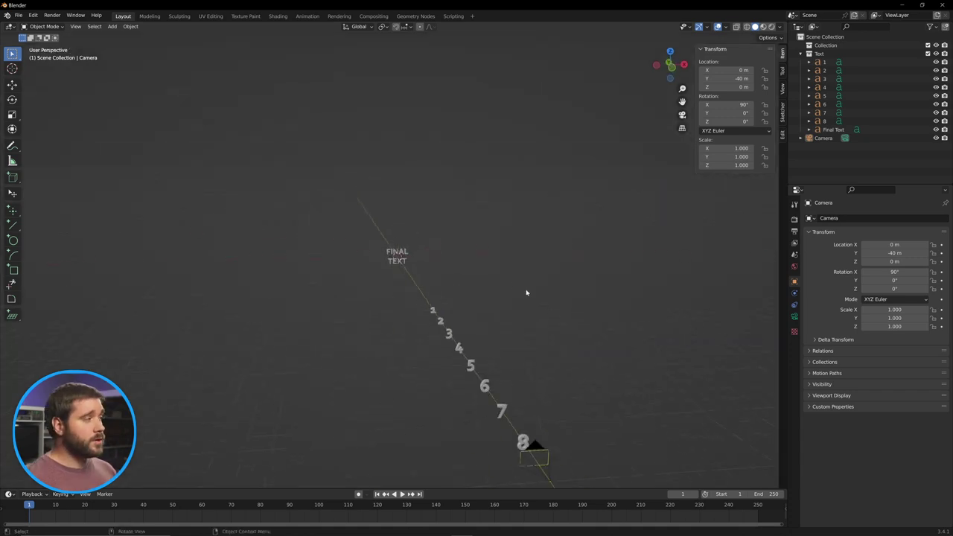
- Save the project as IMAX_wk01.blend in the Geonode Tutorial folder
{"action": "left_click", "coordinate": [18, 15]}
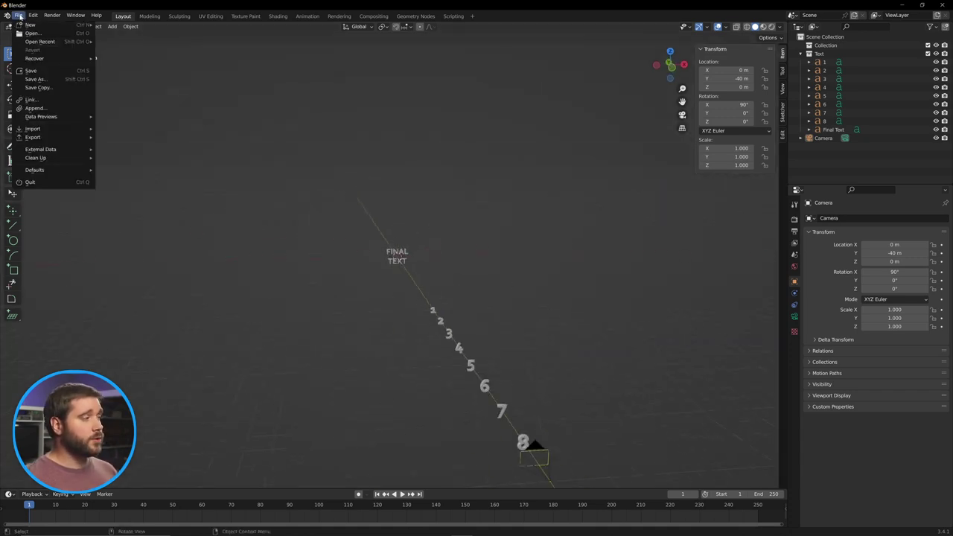
{"action": "left_click", "coordinate": [41, 79]}
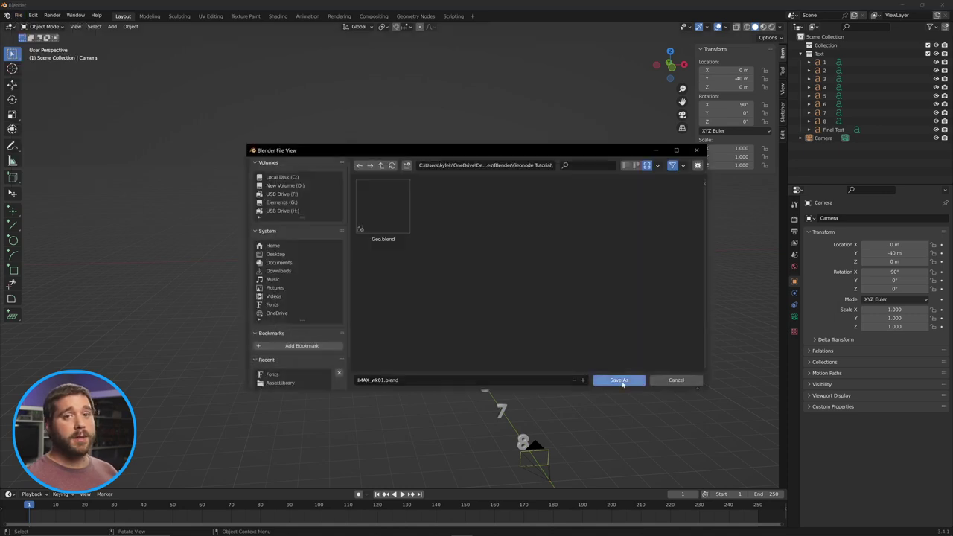
{"action": "left_click", "coordinate": [619, 381]}
{"action": "scroll", "coordinate": [540, 405], "scroll_direction": "down", "scroll_amount": 5}
{"action": "scroll", "coordinate": [541, 405], "scroll_direction": "up", "scroll_amount": 3}
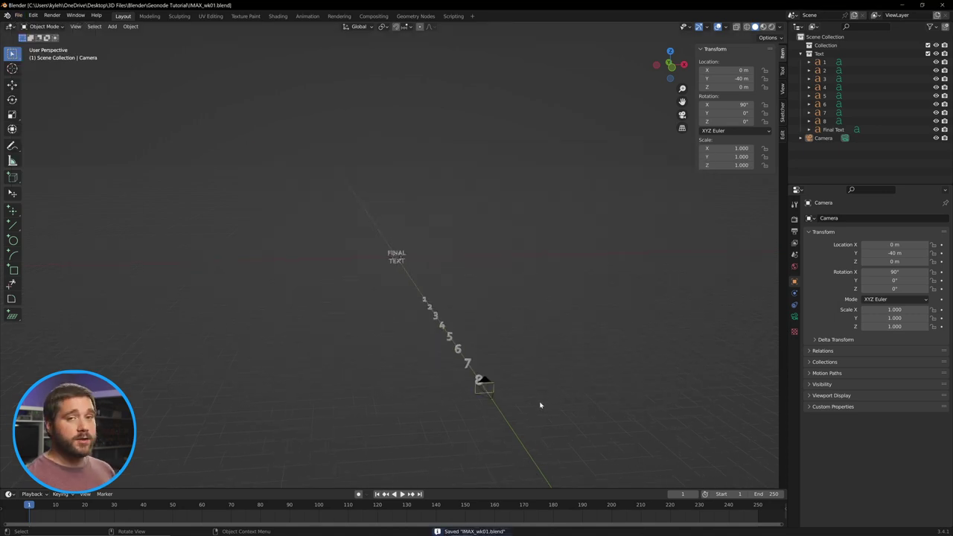
{"action": "scroll", "coordinate": [530, 394], "scroll_direction": "up", "scroll_amount": 2}
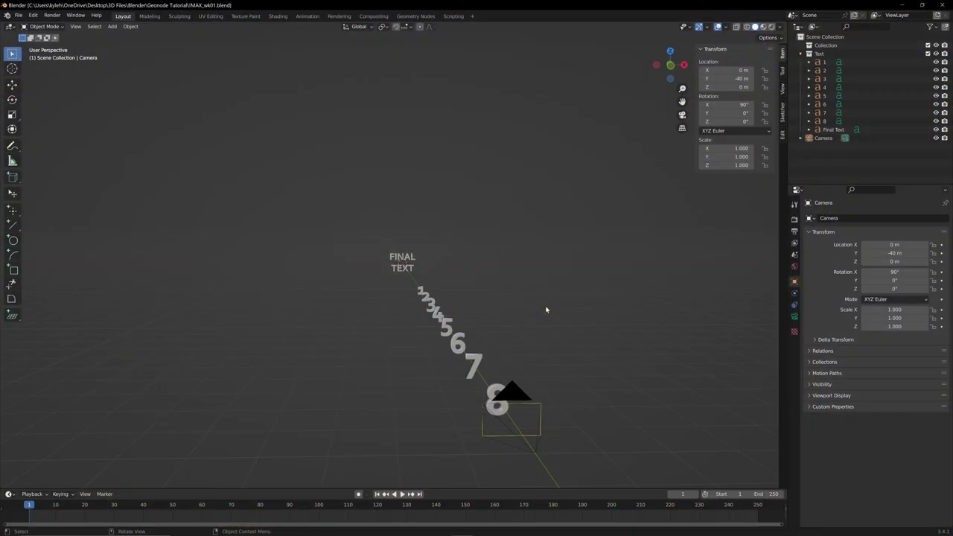
- Save the project again under its existing file name
{"action": "left_click", "coordinate": [18, 16]}
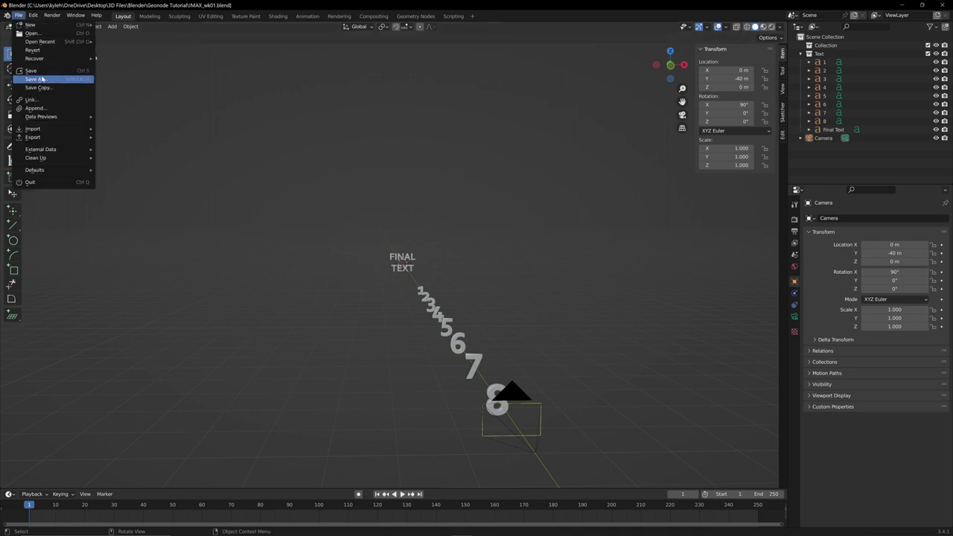
{"action": "left_click", "coordinate": [41, 73]}
{"action": "middle_click_drag", "start_coordinate": [526, 370], "coordinate": [526, 371]}
{"action": "middle_click_drag", "start_coordinate": [527, 371], "coordinate": [563, 417]}
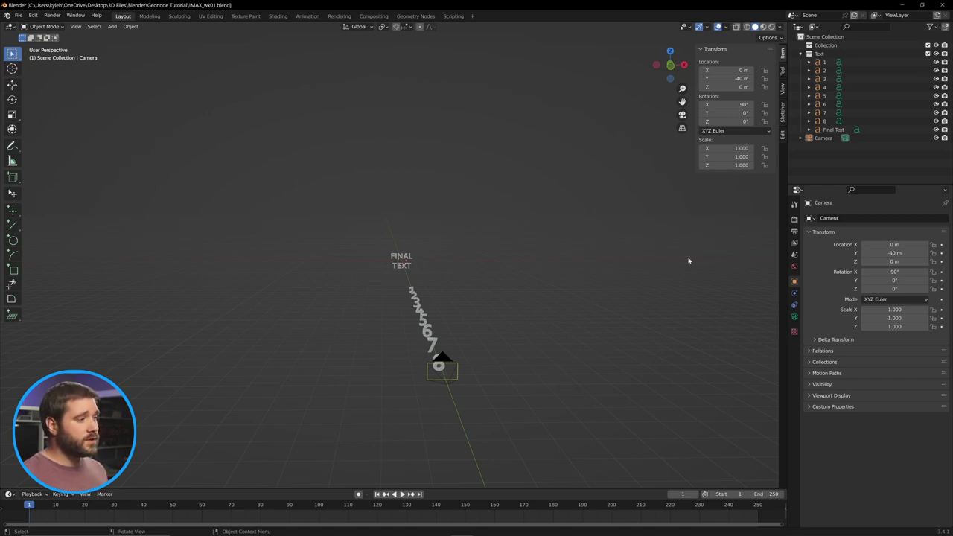
- Set the animation's end frame to 1200
{"action": "left_click", "coordinate": [769, 494]}
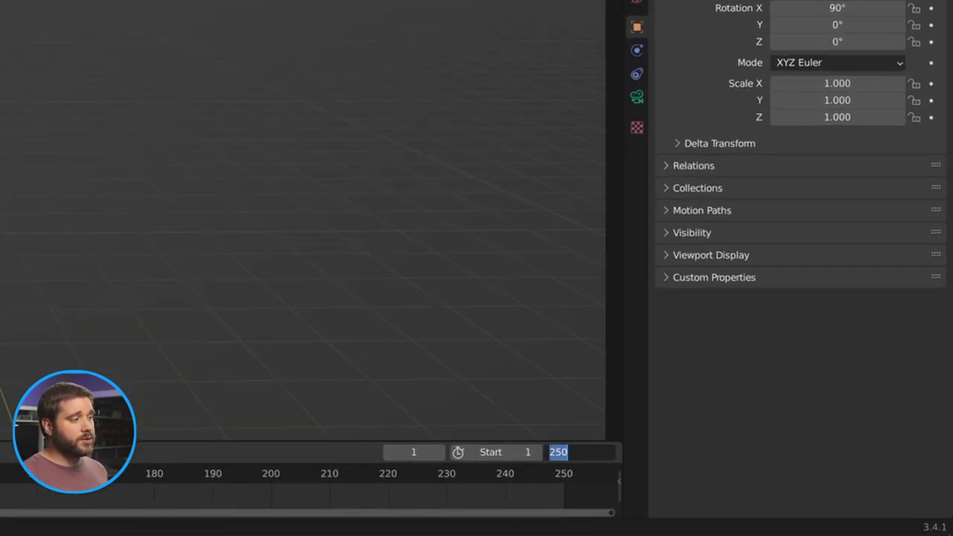
{"action": "type", "text": "1200"}
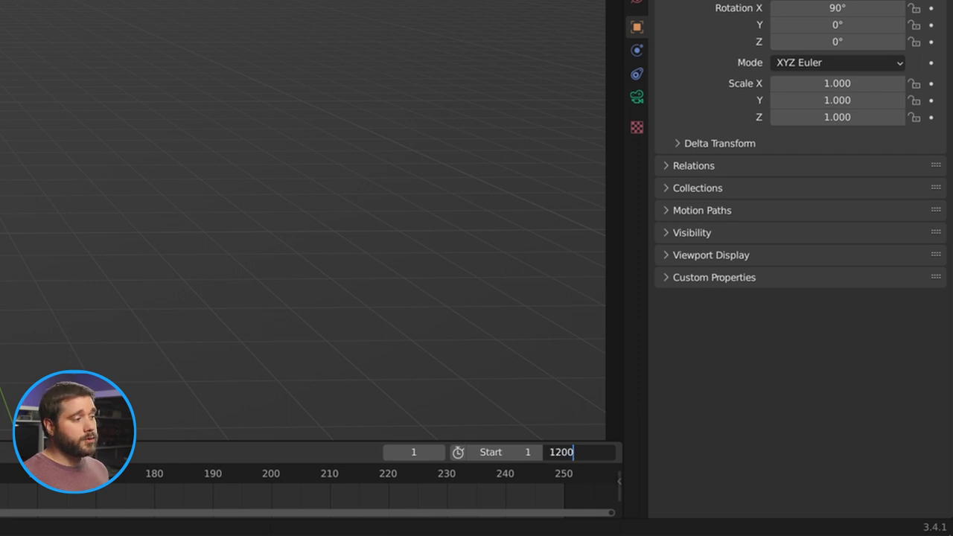
{"action": "key", "text": "Return"}
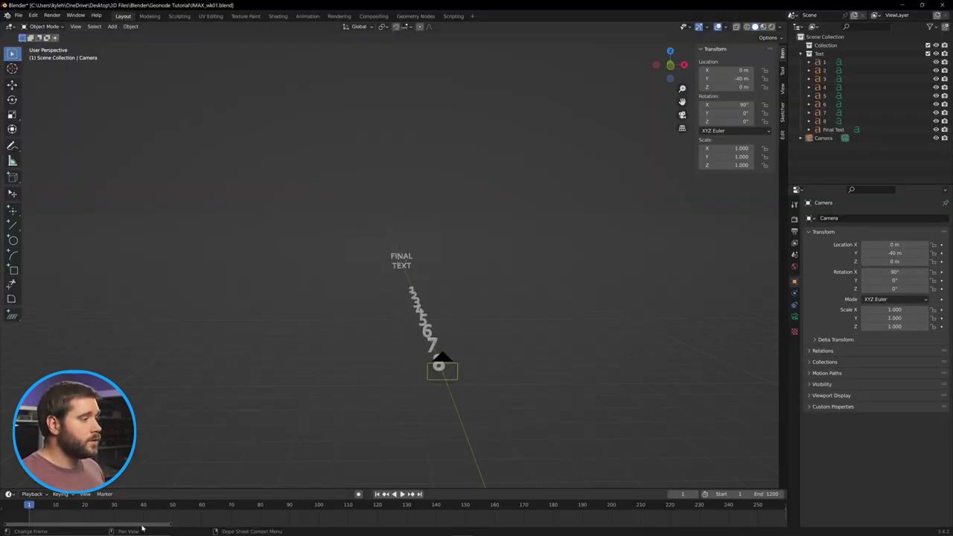
{"action": "mouse_move", "coordinate": [145, 528]}
{"action": "left_mouse_down"}
{"action": "mouse_move", "coordinate": [762, 528]}
{"action": "mouse_move", "coordinate": [151, 528]}
{"action": "left_mouse_up"}
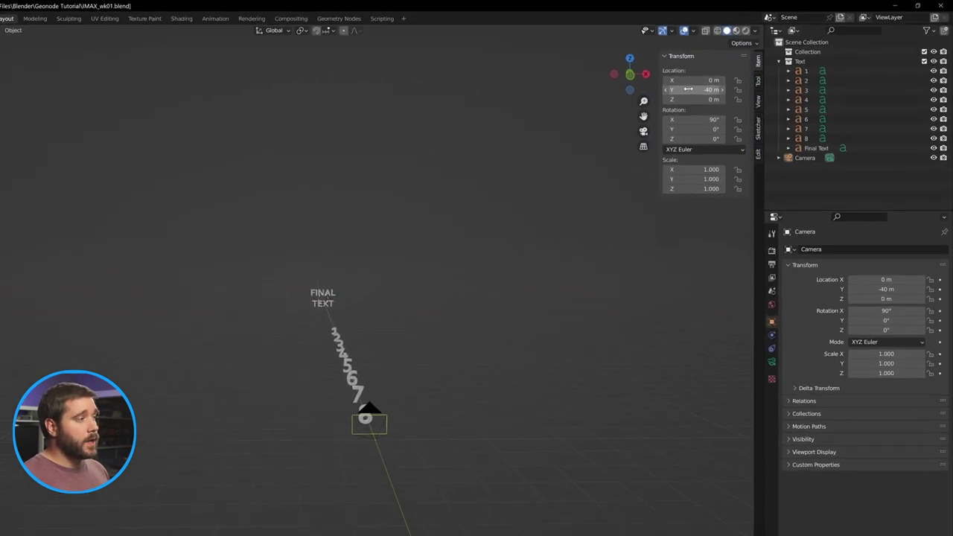
- Try keyframing all of the camera's location axes at frame 1, and undo it
{"action": "right_click", "coordinate": [688, 90]}
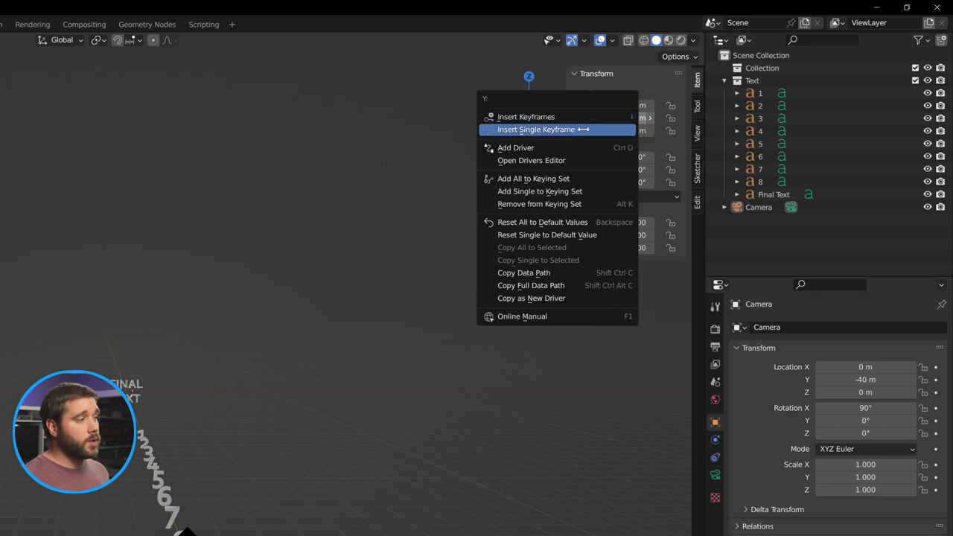
{"action": "left_click", "coordinate": [579, 119]}
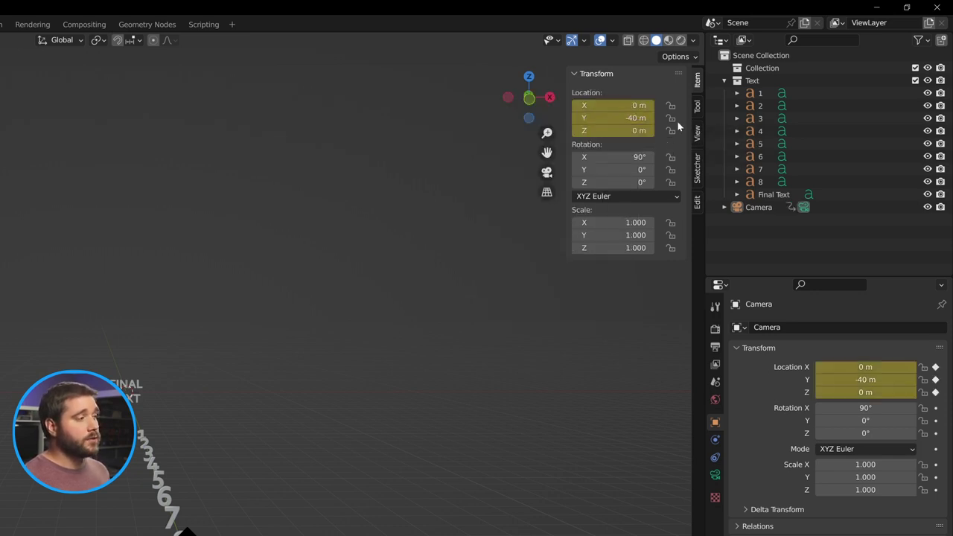
{"action": "key", "text": "ctrl+z"}
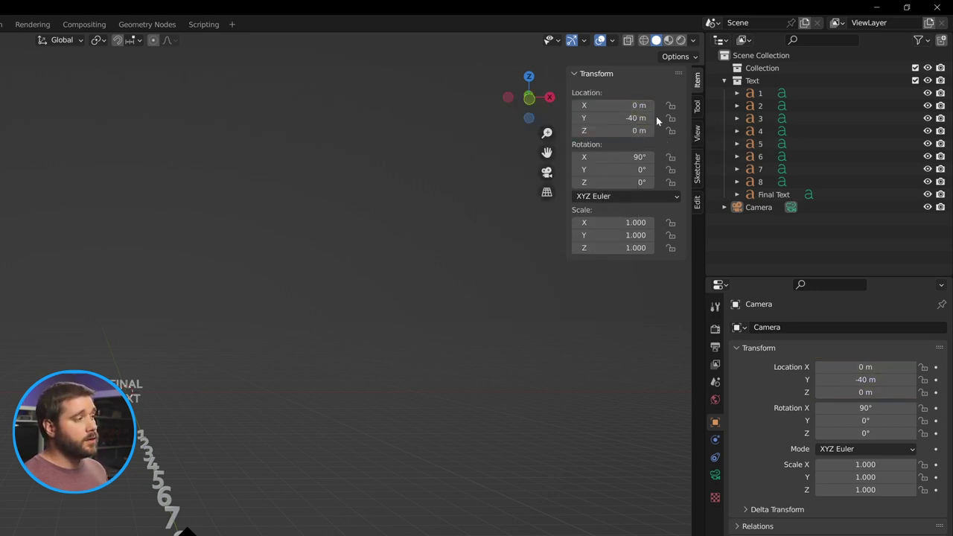
- Insert a single keyframe on only the camera's Y location at frame 1
{"action": "right_click", "coordinate": [619, 118]}
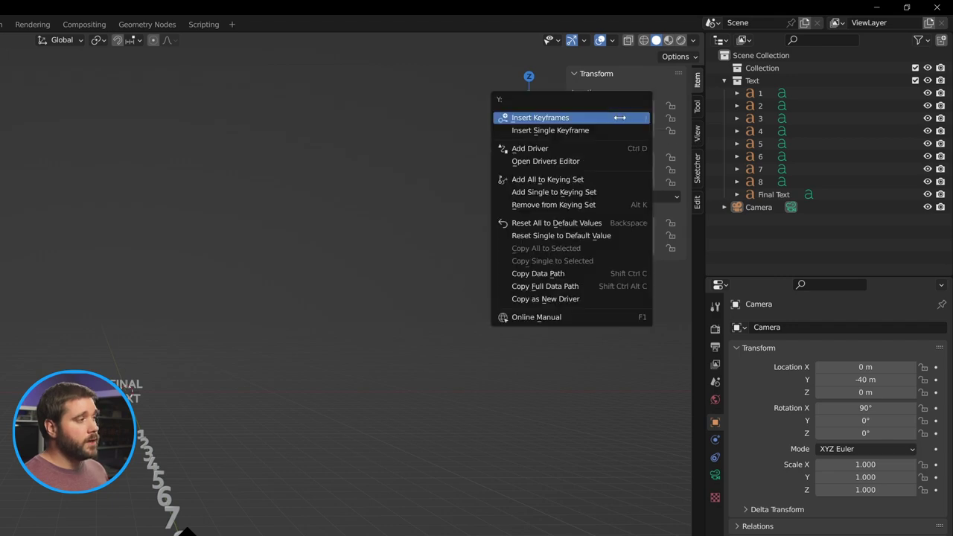
{"action": "left_click", "coordinate": [574, 131]}
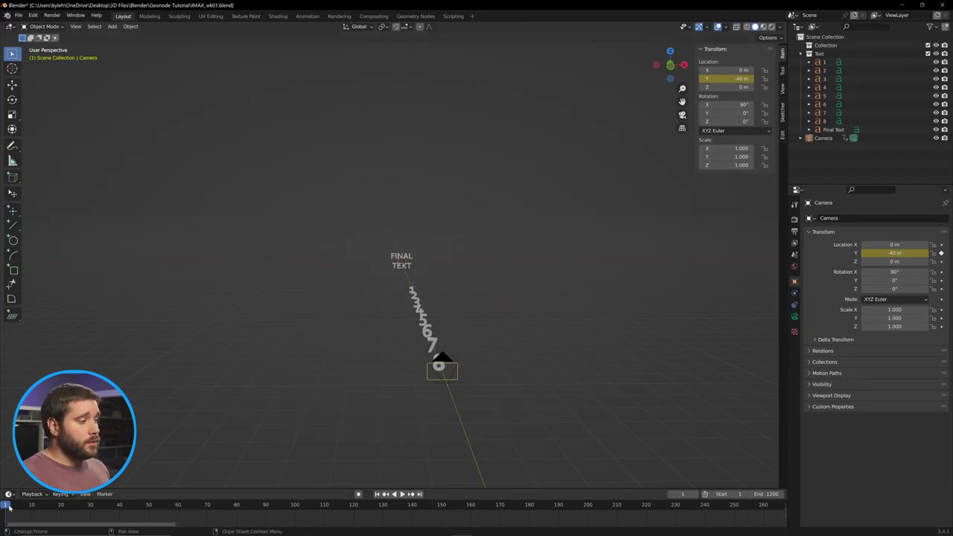
- At frame 1100, set the camera's Y location to -10 m and insert a single keyframe on that value
{"action": "left_click_drag", "start_coordinate": [7, 506], "coordinate": [641, 506]}
{"action": "left_click_drag", "start_coordinate": [641, 506], "coordinate": [722, 508]}
{"action": "left_click_drag", "start_coordinate": [137, 525], "coordinate": [740, 522]}
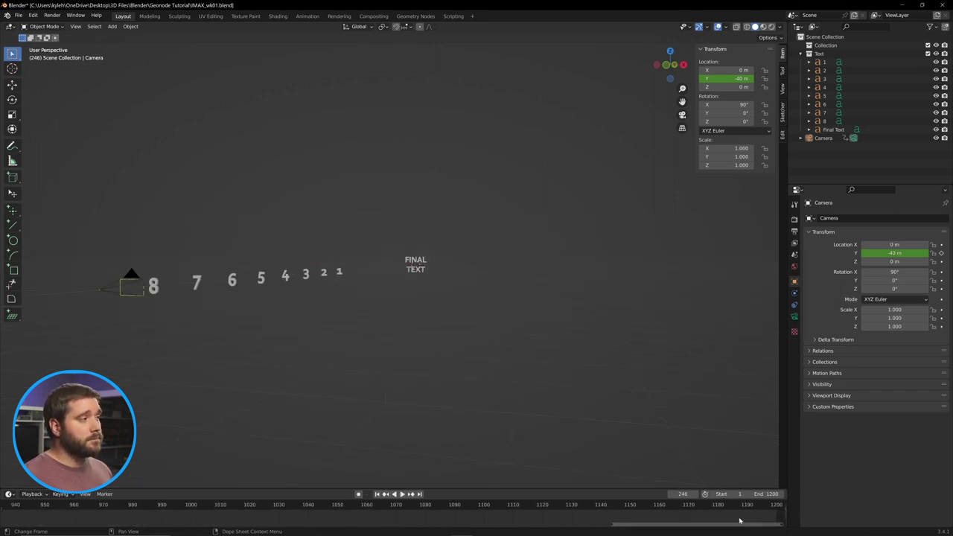
{"action": "left_click", "coordinate": [484, 513]}
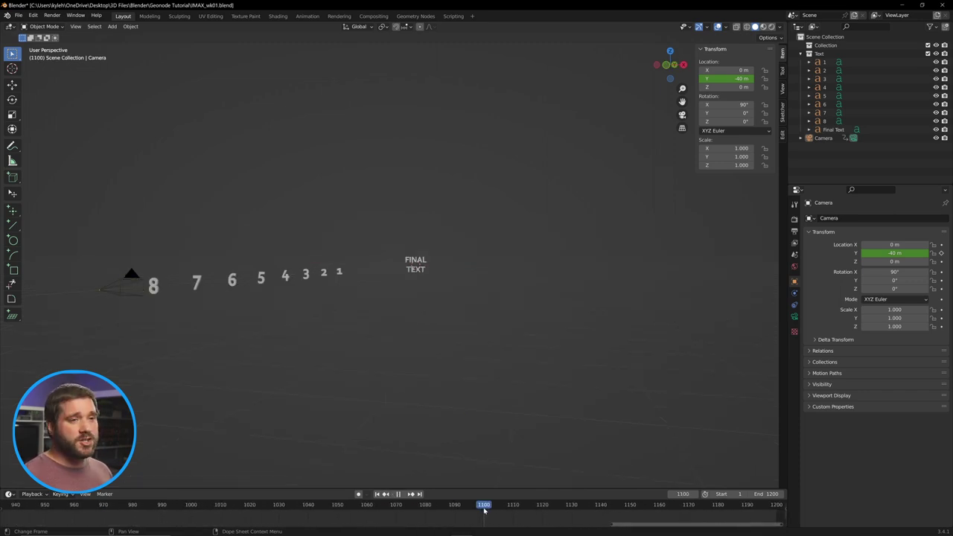
{"action": "double_click", "coordinate": [726, 78]}
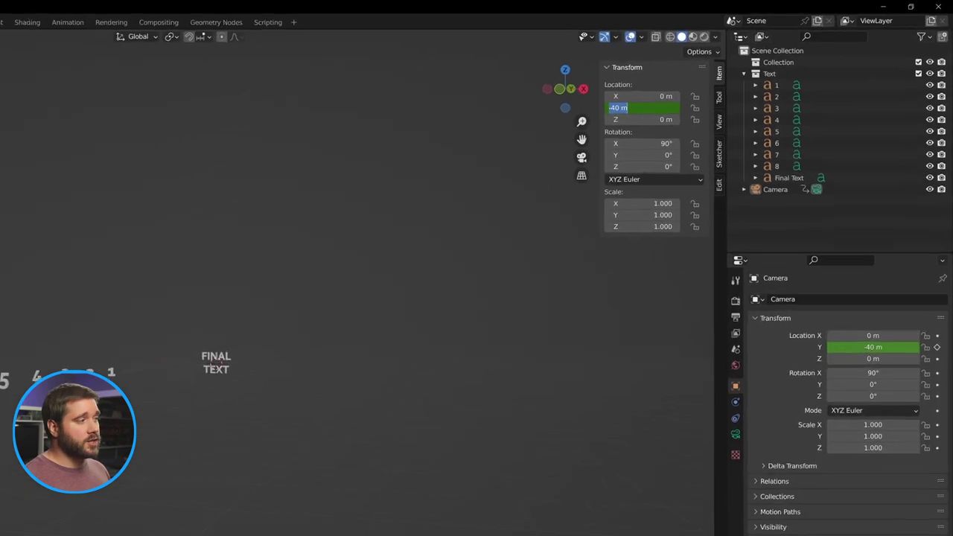
{"action": "type", "text": "-10"}
{"action": "key", "text": "Return"}
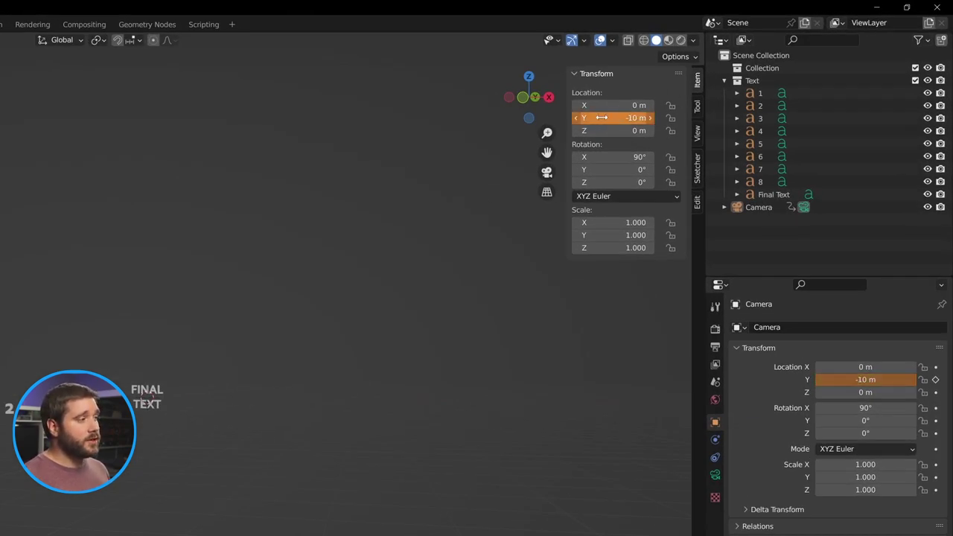
{"action": "right_click", "coordinate": [613, 120]}
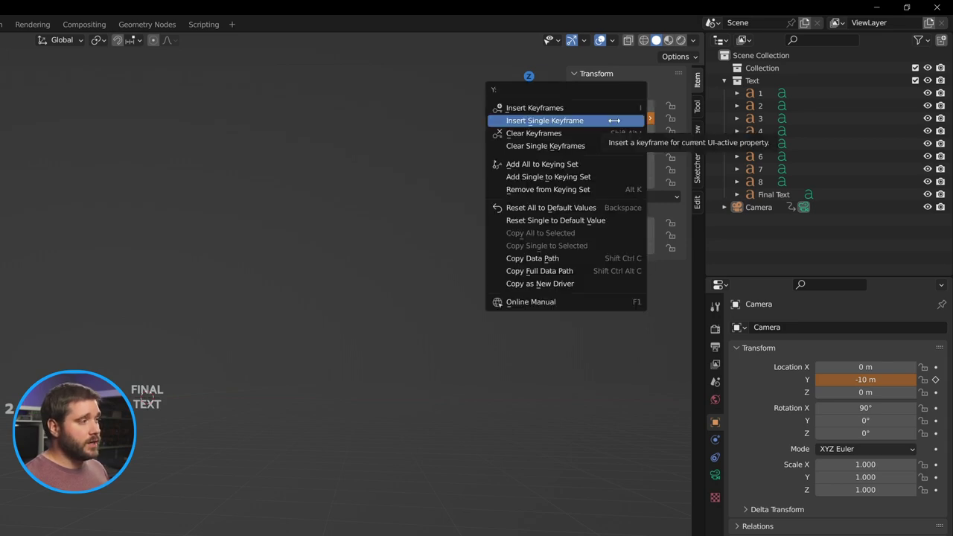
{"action": "left_click", "coordinate": [587, 121]}
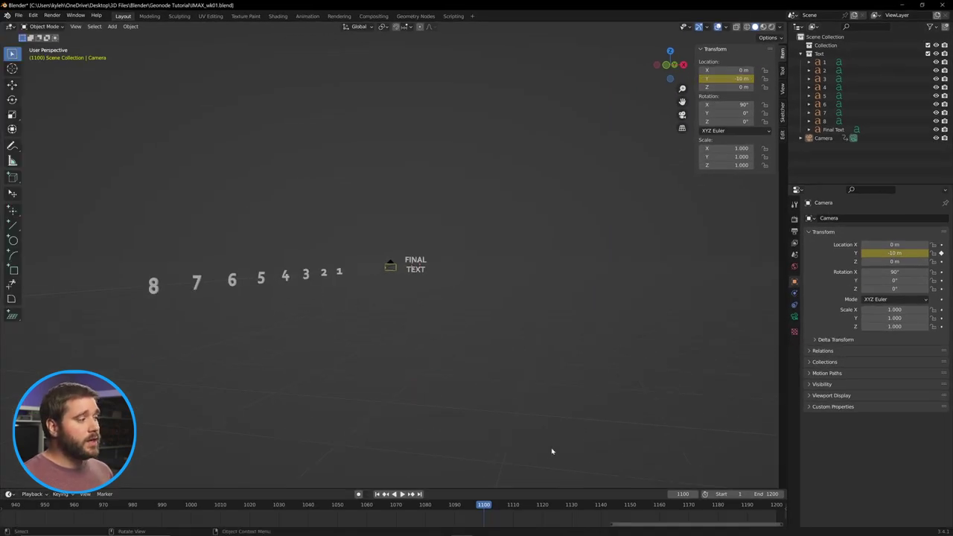
- Look through the camera and try setting its Y location to -8 m at frame 1100 without inserting a keyframe
{"action": "left_click", "coordinate": [360, 494]}
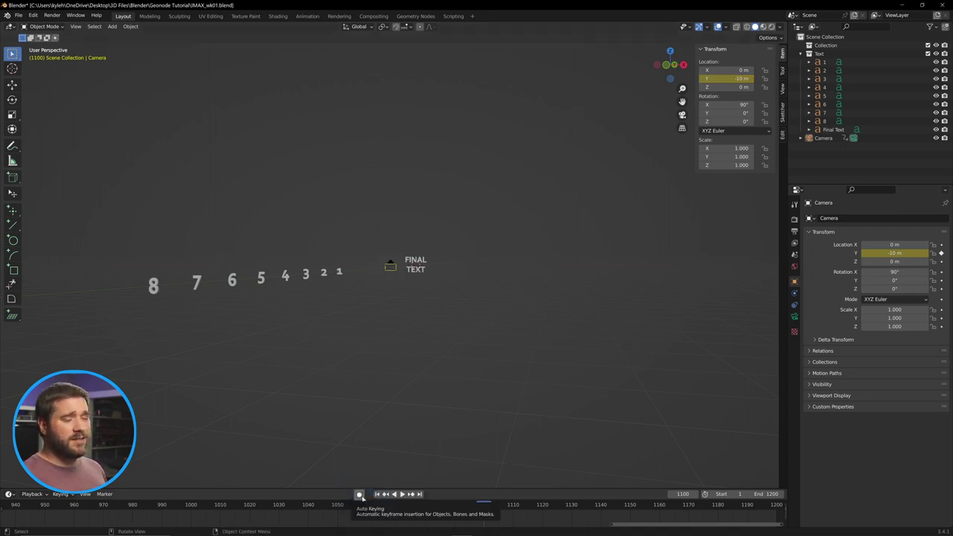
{"action": "middle_click_drag", "start_coordinate": [353, 401], "coordinate": [309, 350]}
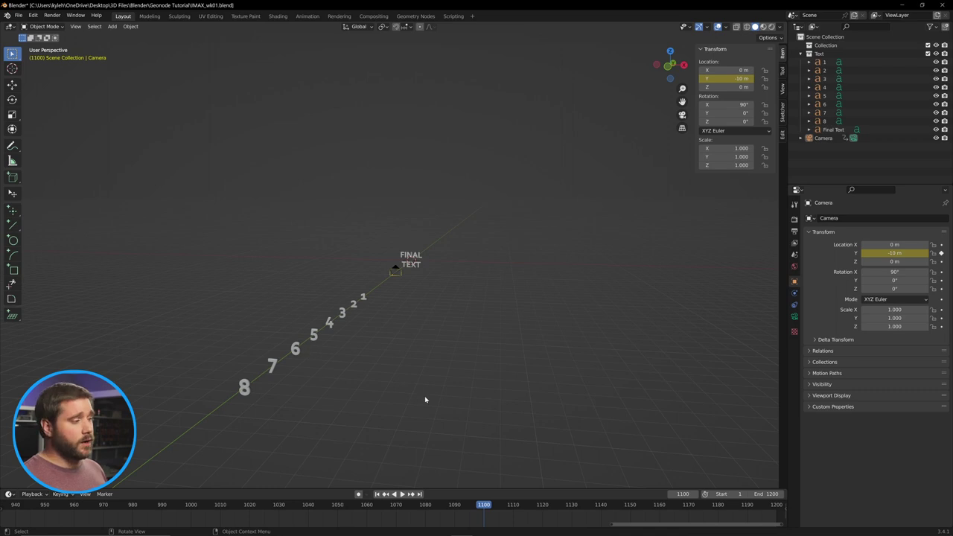
{"action": "key", "text": "KP_0"}
{"action": "scroll", "coordinate": [395, 238], "scroll_direction": "up", "scroll_amount": 3}
{"action": "left_click", "coordinate": [751, 78]}
{"action": "type", "text": "-8"}
{"action": "key", "text": "Return"}
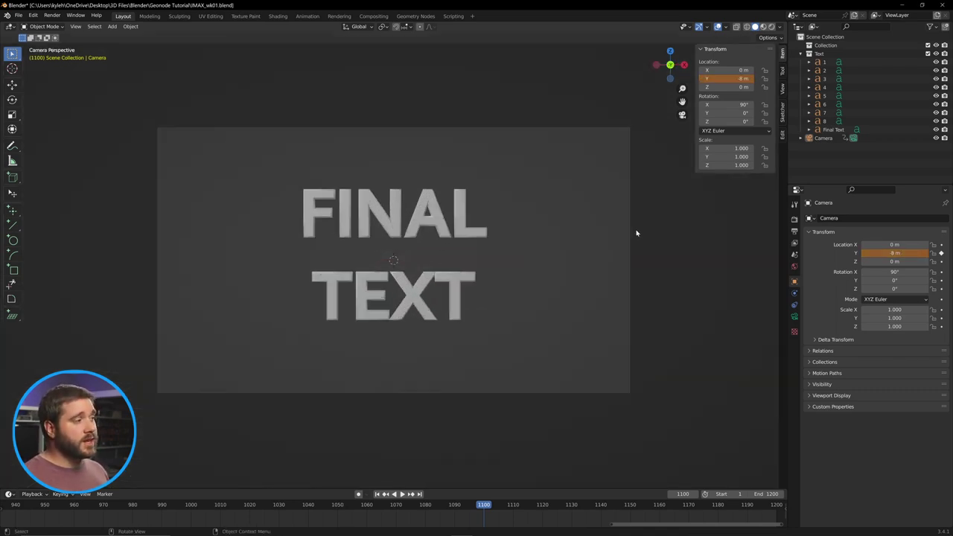
{"action": "scroll", "coordinate": [634, 234], "scroll_direction": "down", "scroll_amount": 3}
{"action": "mouse_move", "coordinate": [479, 509]}
{"action": "left_mouse_down"}
{"action": "mouse_move", "coordinate": [447, 510]}
{"action": "mouse_move", "coordinate": [484, 509]}
{"action": "left_mouse_up"}
- Turn on Auto Keying and rekey the camera's Y location at frame 1100, first at -8 m, finally at -5 m
{"action": "left_click", "coordinate": [359, 497]}
{"action": "double_click", "coordinate": [733, 79]}
{"action": "type", "text": "-8"}
{"action": "key", "text": "Return"}
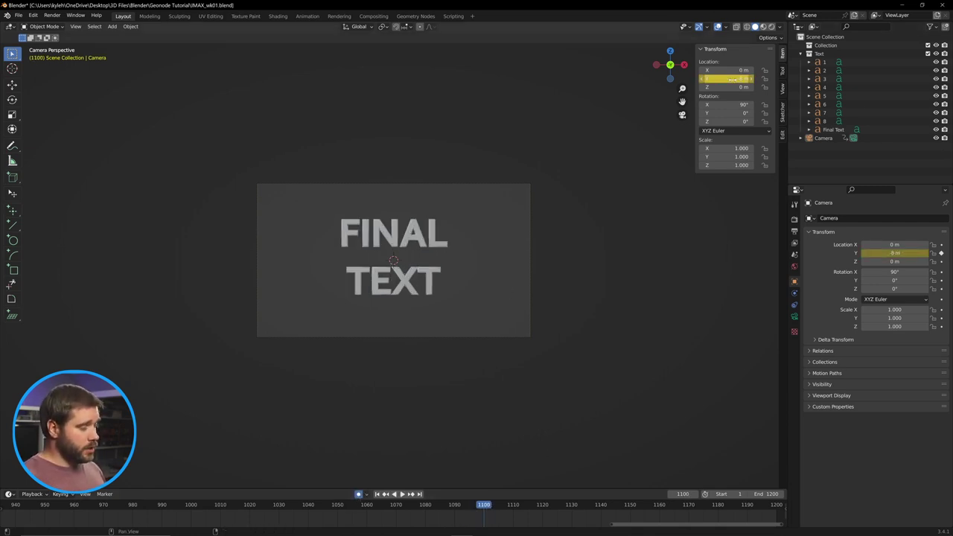
{"action": "scroll", "coordinate": [383, 251], "scroll_direction": "up", "scroll_amount": 1}
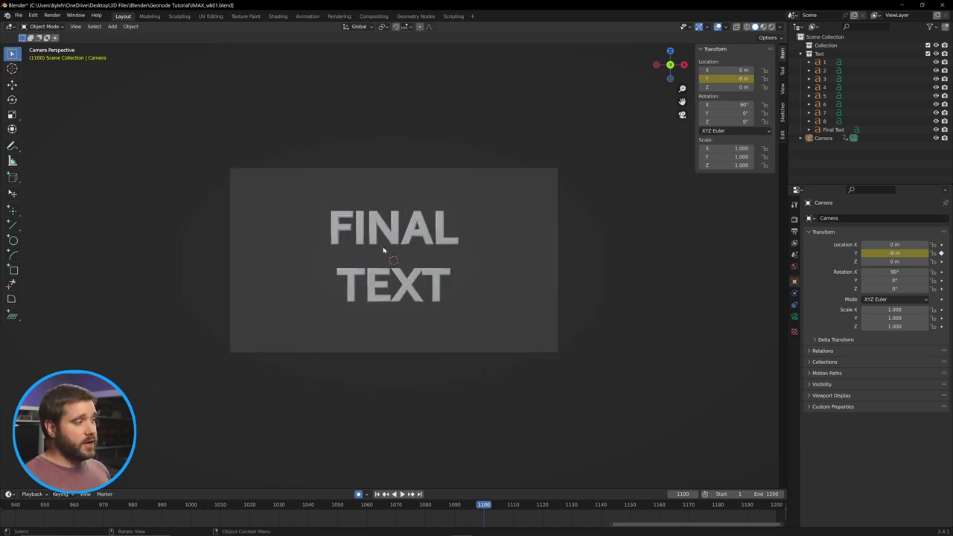
{"action": "left_click_drag", "start_coordinate": [737, 79], "coordinate": [762, 78]}
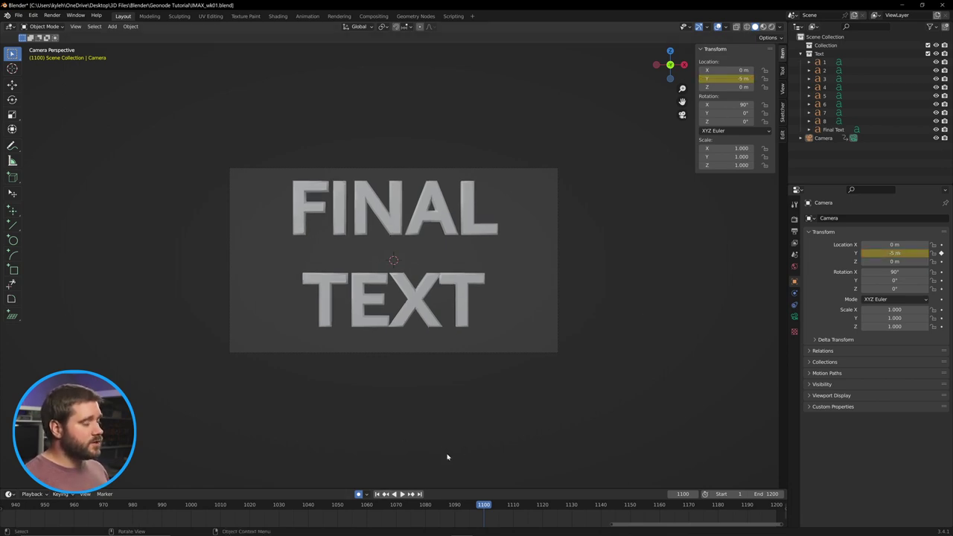
- Play the camera animation from the first frame through the camera view and stop it near the end
{"action": "left_click", "coordinate": [377, 494]}
{"action": "left_click", "coordinate": [403, 496]}
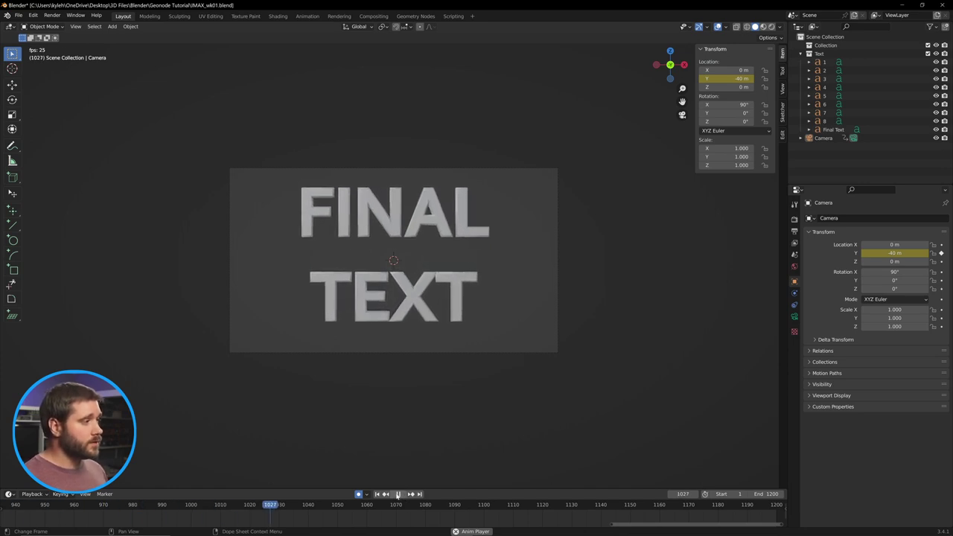
{"action": "key", "text": "Escape"}
{"action": "scroll", "coordinate": [455, 399], "scroll_direction": "down", "scroll_amount": 3}
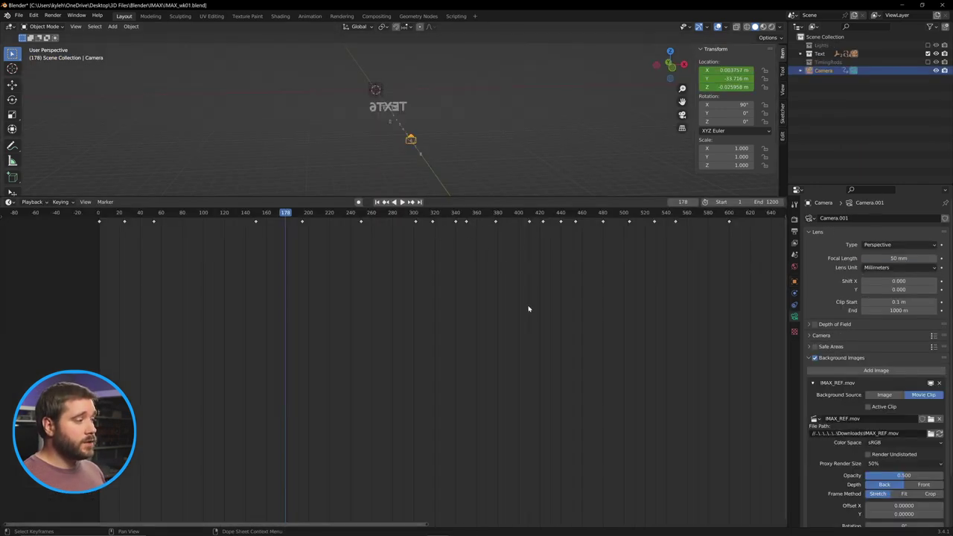
{"action": "middle_click_drag", "start_coordinate": [528, 307], "coordinate": [526, 288]}
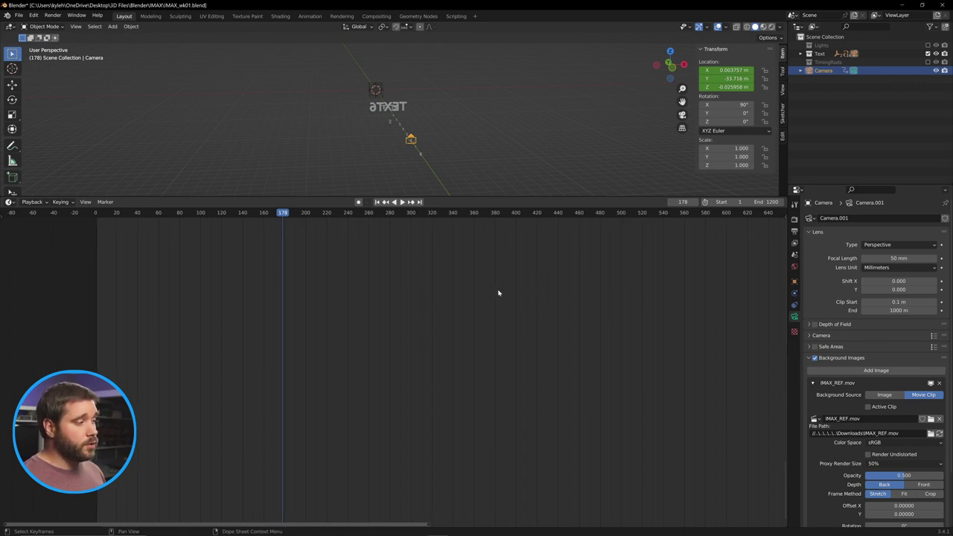
{"action": "key", "text": "Home"}
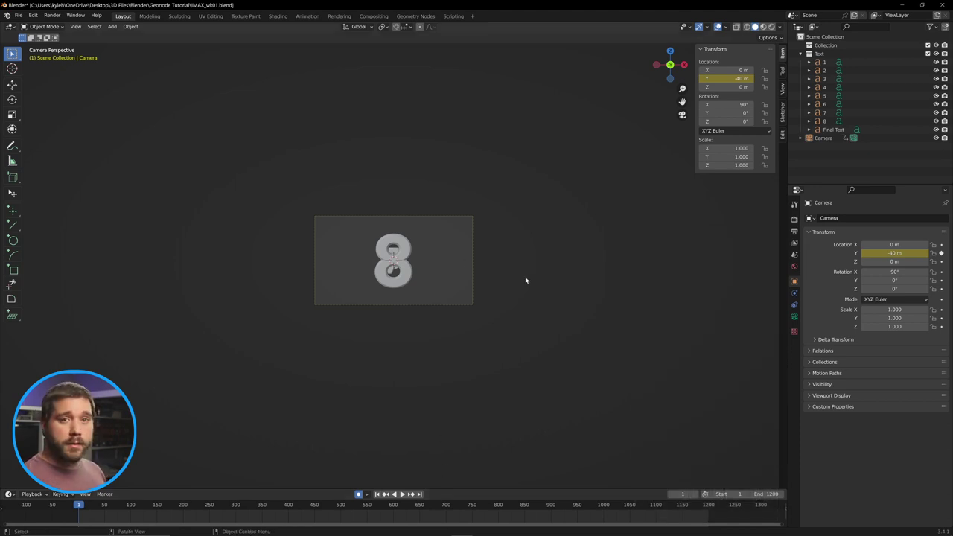
{"action": "middle_click_drag", "start_coordinate": [525, 280], "coordinate": [525, 280]}
{"action": "mouse_move", "coordinate": [306, 384]}
{"action": "middle_mouse_down"}
{"action": "mouse_move", "coordinate": [355, 385]}
{"action": "mouse_move", "coordinate": [323, 382]}
{"action": "middle_mouse_up"}
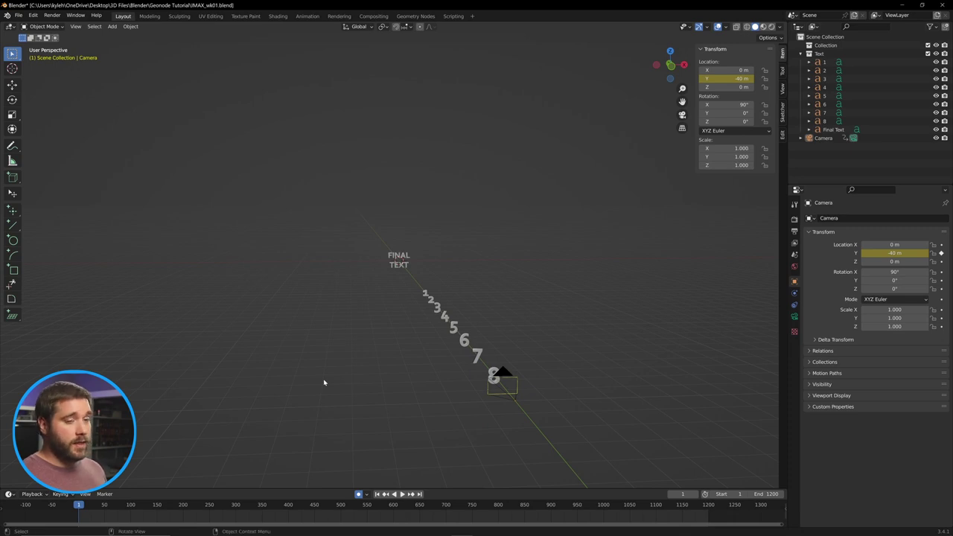
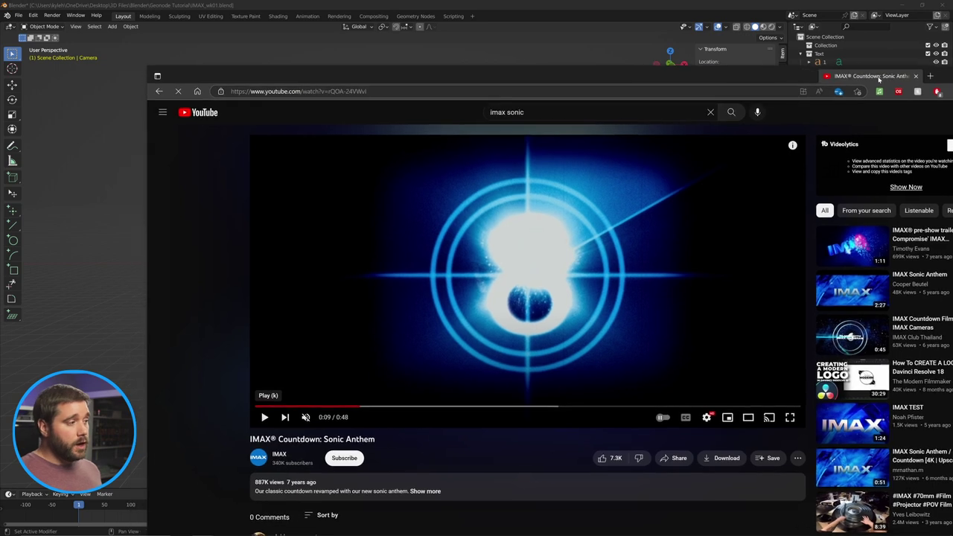
- Switch to the IMAX countdown video on YouTube, set its playback speed to 0.25, and examine the motion around 0:12
{"action": "left_click", "coordinate": [771, 420]}
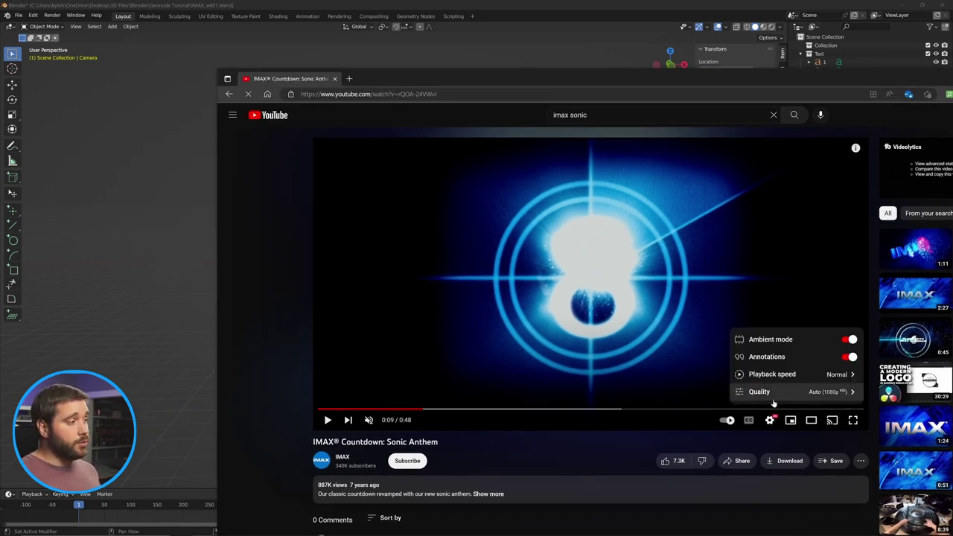
{"action": "left_click", "coordinate": [778, 375]}
{"action": "left_click", "coordinate": [793, 274]}
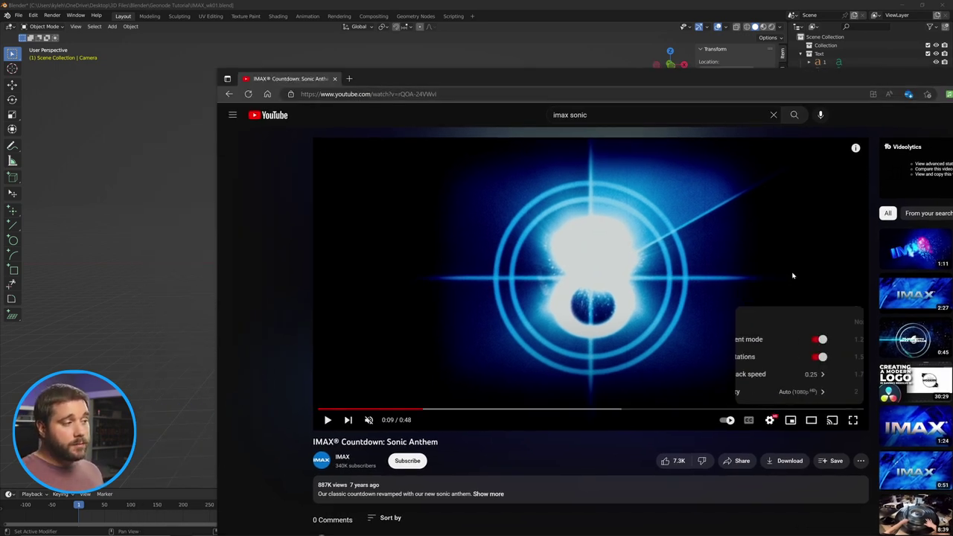
{"action": "left_click", "coordinate": [434, 408]}
{"action": "left_click_drag", "start_coordinate": [434, 409], "coordinate": [455, 409]}
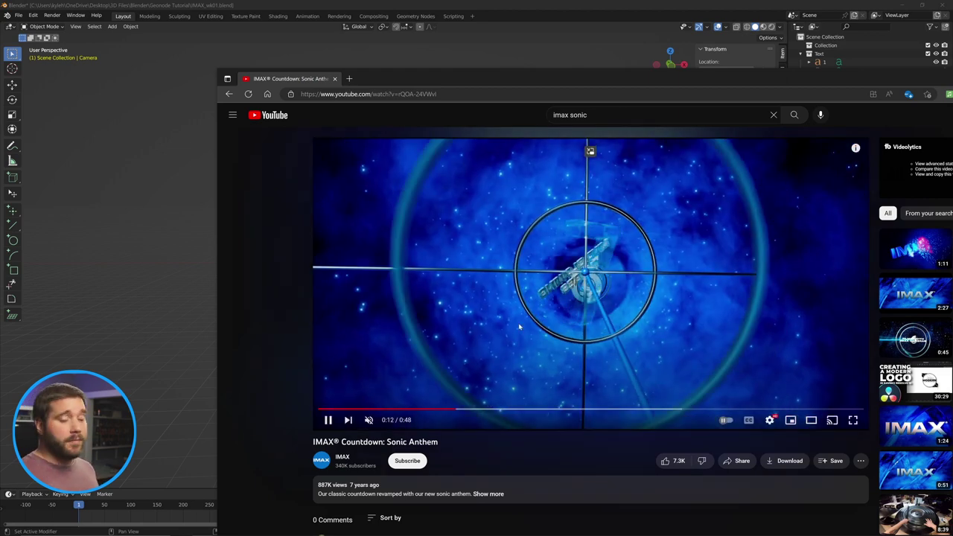
{"action": "left_click", "coordinate": [651, 201]}
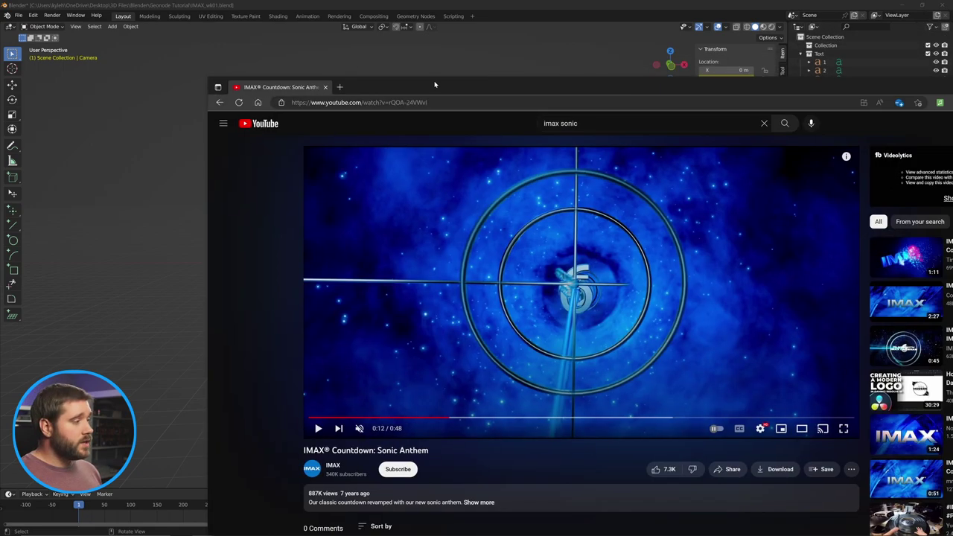
- Copy the video's link and use 4K Video Downloader to download the clip as a 1080p MP4, then close the downloader
{"action": "key", "text": "ctrl+l"}
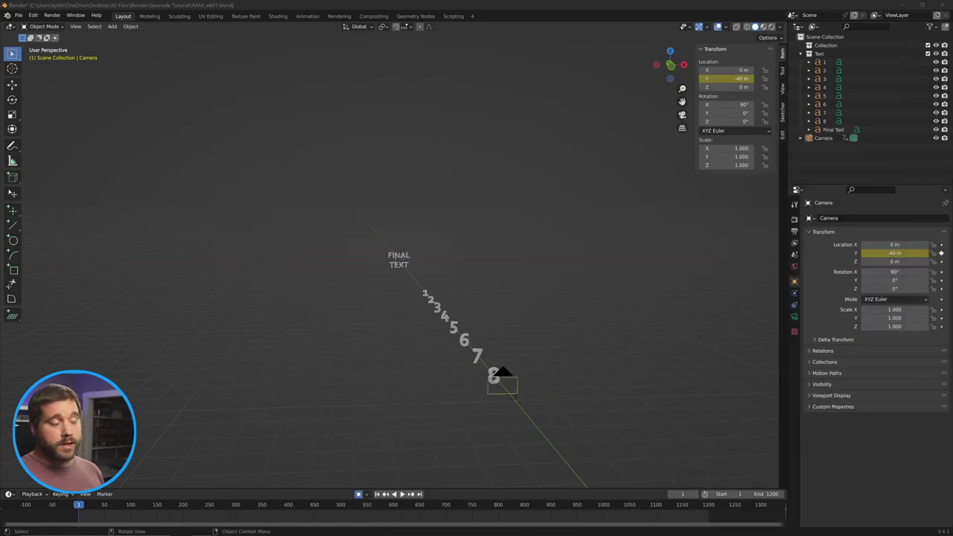
{"action": "key", "text": "super"}
{"action": "type", "text": "4k"}
{"action": "left_click", "coordinate": [27, 298]}
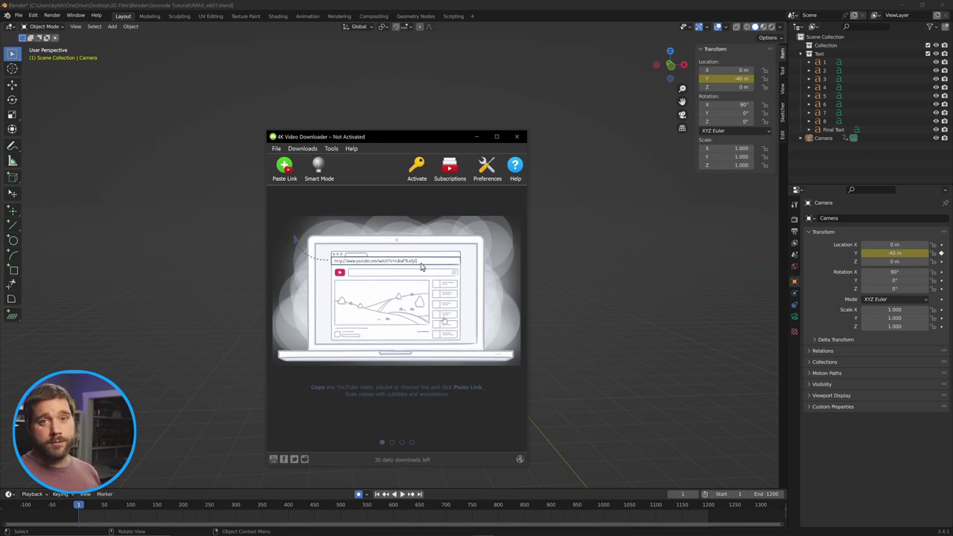
{"action": "left_click", "coordinate": [285, 181]}
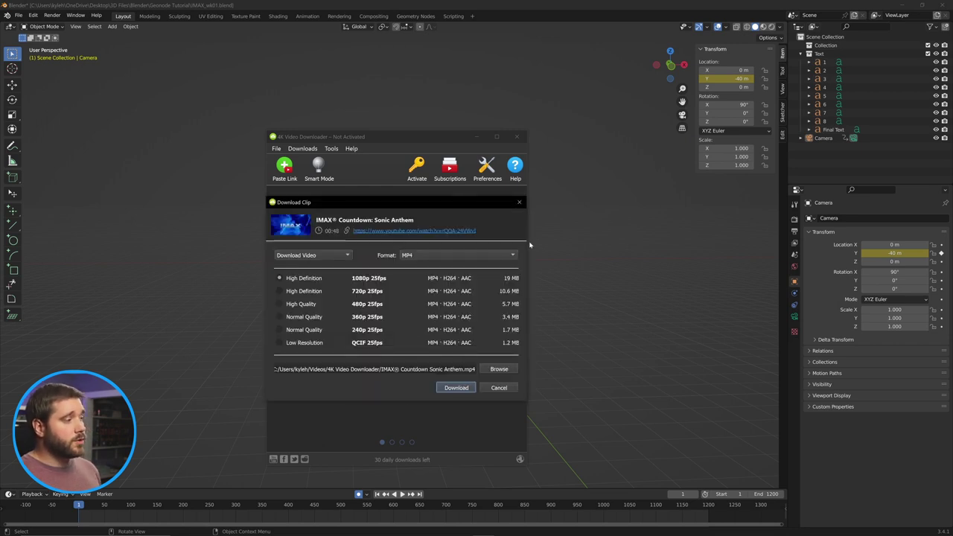
{"action": "left_click", "coordinate": [457, 388]}
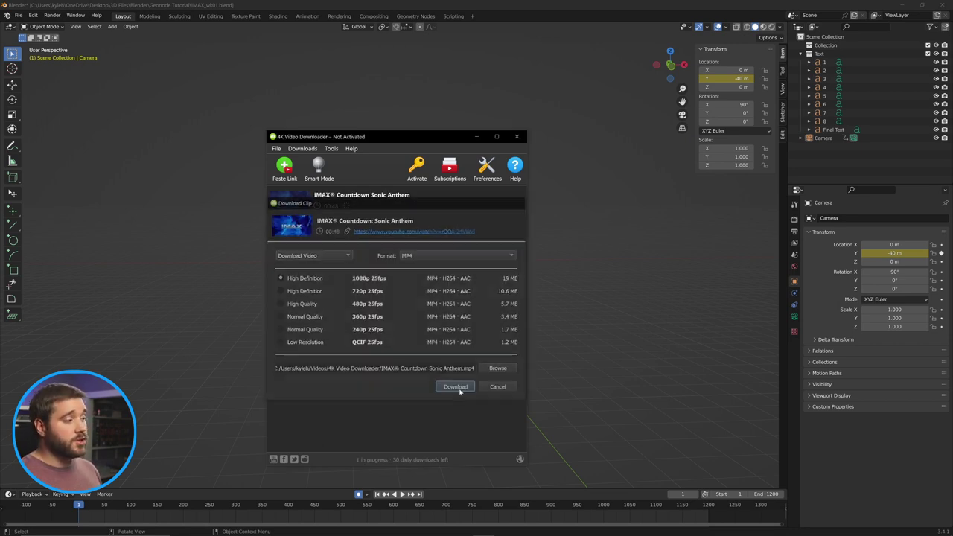
{"action": "left_click", "coordinate": [516, 136]}
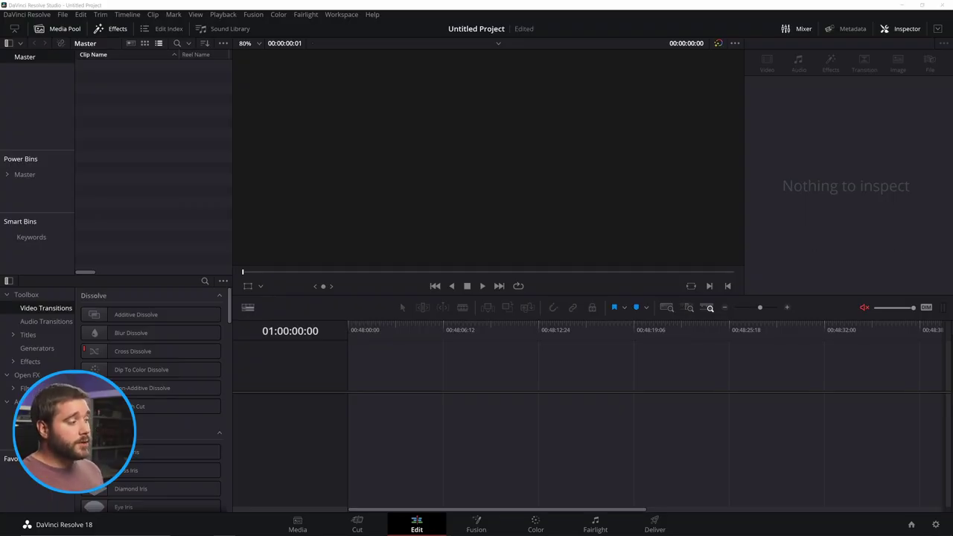
- Switch to DaVinci Resolve and place the IMAX Countdown Sonic Anthem clip on a new timeline, declining the project frame rate change
{"action": "left_click_drag", "start_coordinate": [952, 358], "coordinate": [349, 409]}
{"action": "left_click", "coordinate": [563, 308]}
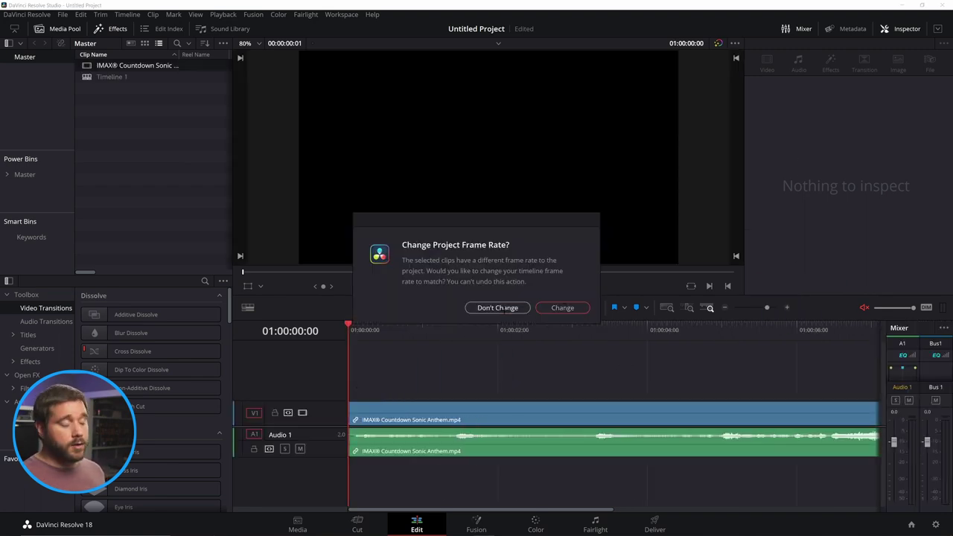
{"action": "left_click", "coordinate": [440, 330]}
{"action": "key", "text": "Home"}
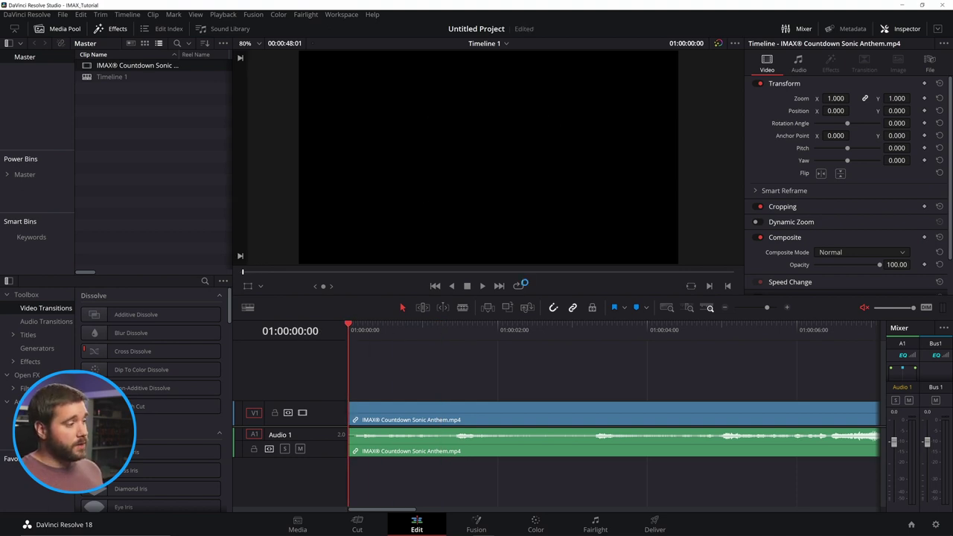
- Split the clip at 01:00:10:02 and remove everything before that point, shifting the remainder to the timeline start
{"action": "left_click_drag", "start_coordinate": [353, 332], "coordinate": [784, 360]}
{"action": "middle_click_drag", "start_coordinate": [751, 382], "coordinate": [313, 375]}
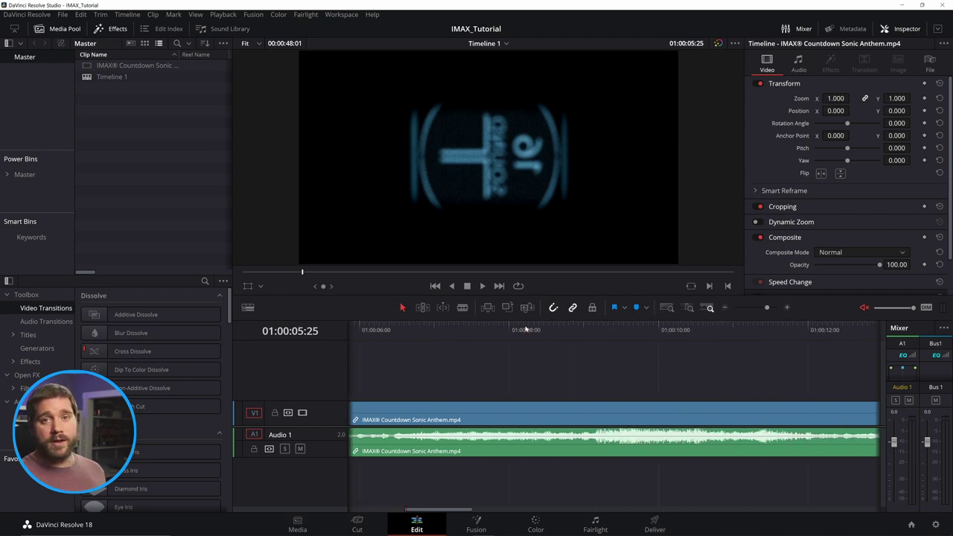
{"action": "left_click_drag", "start_coordinate": [525, 330], "coordinate": [663, 341]}
{"action": "key", "text": "ctrl+backslash"}
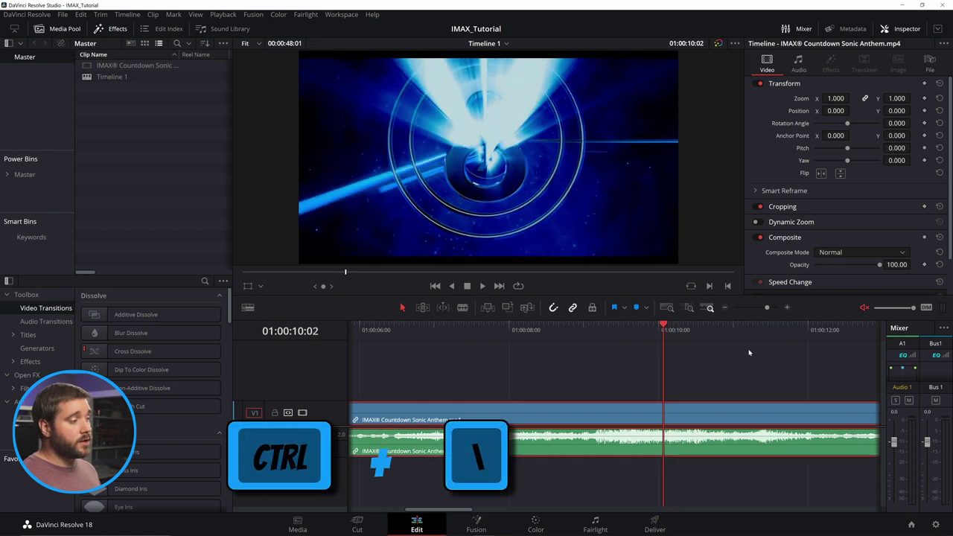
{"action": "key", "text": "Home"}
- Delete only the audio portion of the countdown clip from the timeline
{"action": "left_click", "coordinate": [549, 365]}
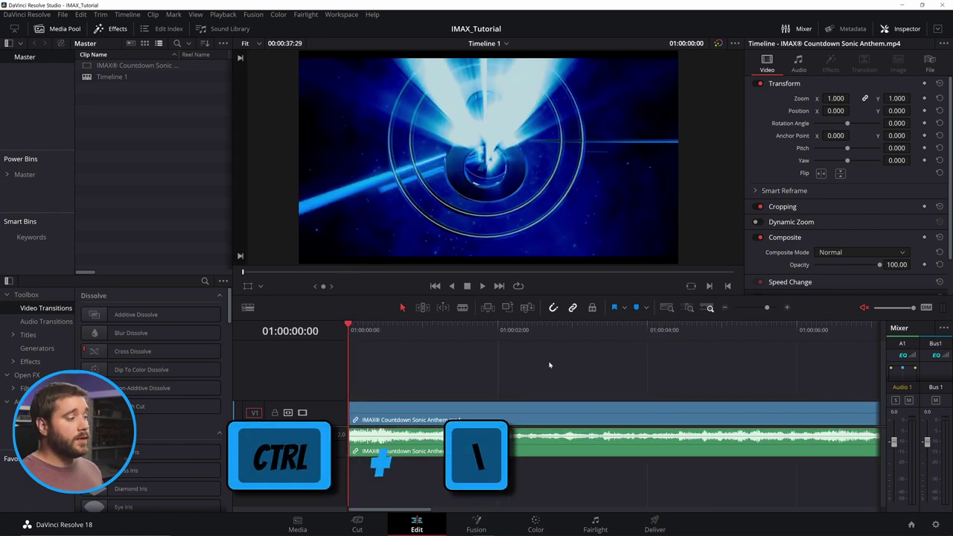
{"action": "left_click", "coordinate": [483, 446]}
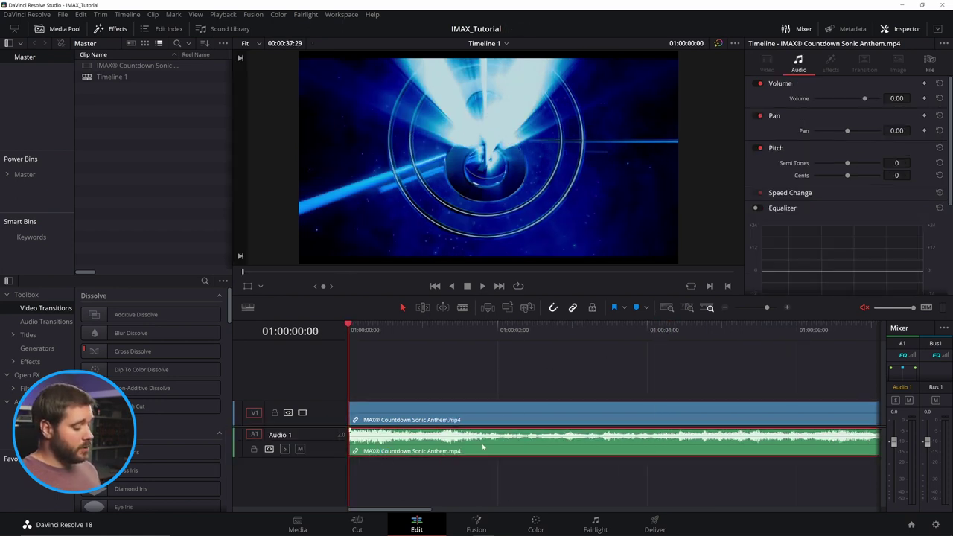
{"action": "key", "text": "Delete"}
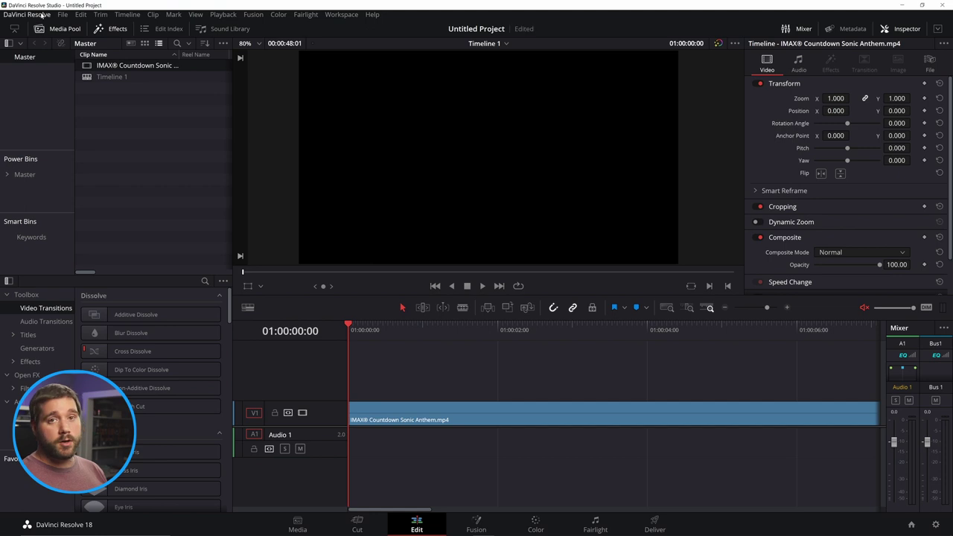
- Save the DaVinci Resolve project under the name IMAX_Tutorial
{"action": "left_click", "coordinate": [63, 14]}
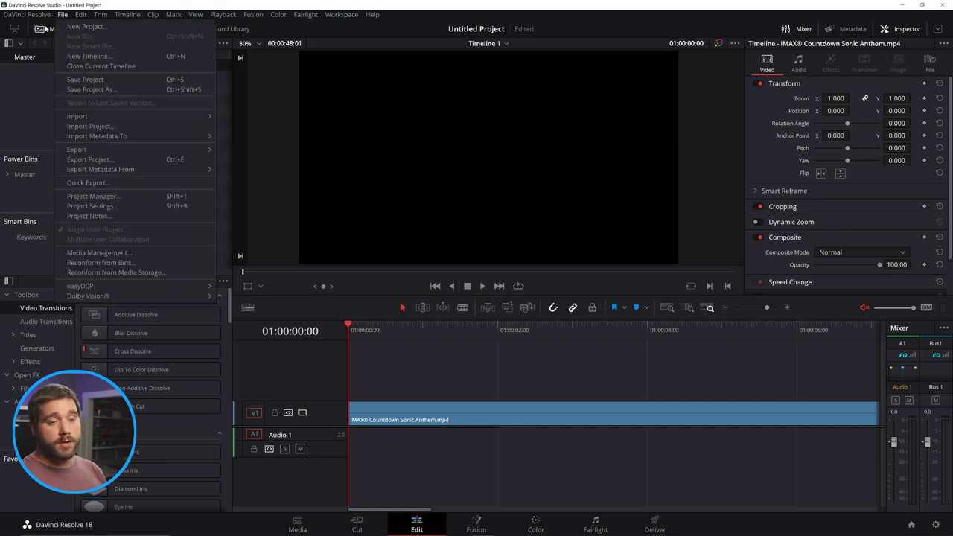
{"action": "left_click", "coordinate": [95, 91]}
{"action": "type", "text": "IMAX_tutorial"}
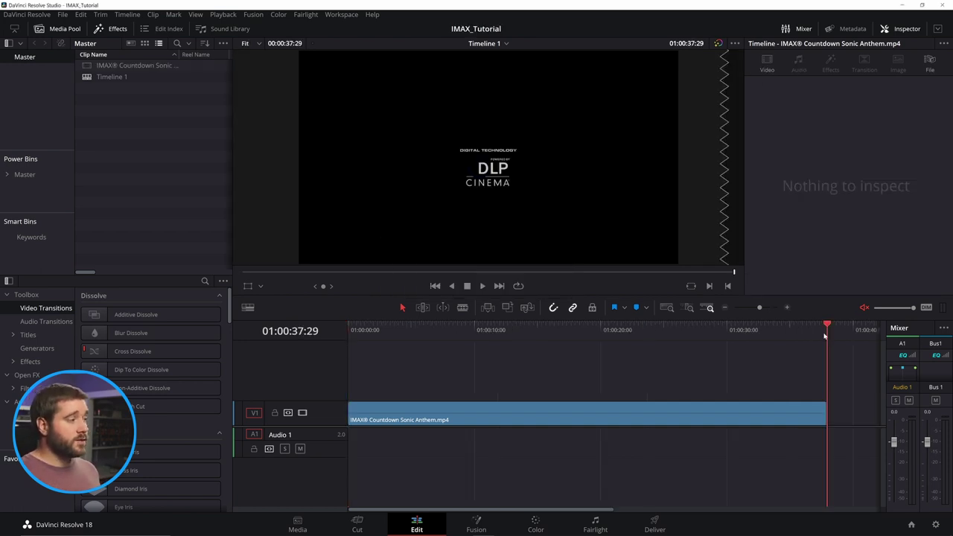
- Fine-trim the countdown clip so the timeline lasts 38:00, and return the playhead to the timeline start
{"action": "left_click", "coordinate": [489, 420]}
{"action": "left_click", "coordinate": [349, 417]}
{"action": "left_click_drag", "start_coordinate": [348, 417], "coordinate": [349, 418]}
{"action": "left_click", "coordinate": [792, 422]}
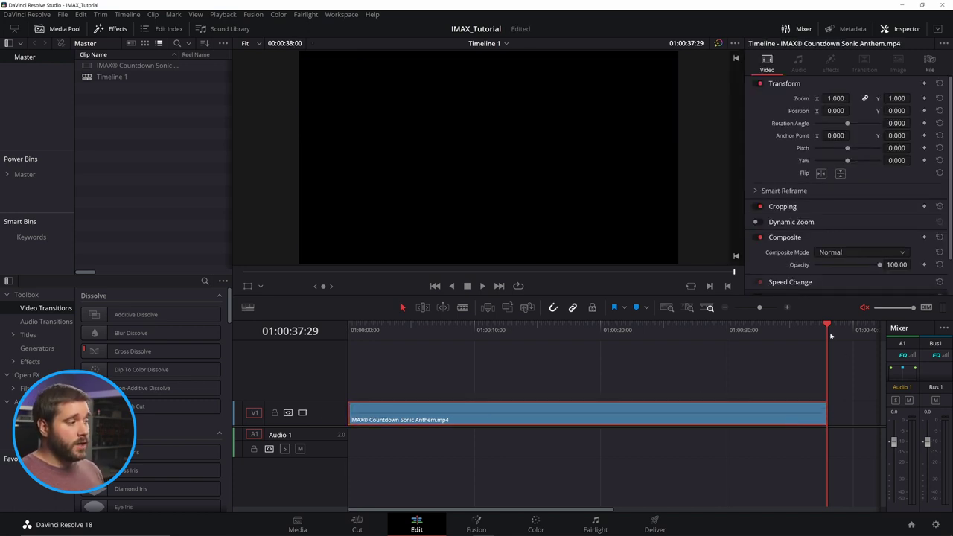
{"action": "left_click", "coordinate": [408, 347]}
{"action": "key", "text": "Home"}
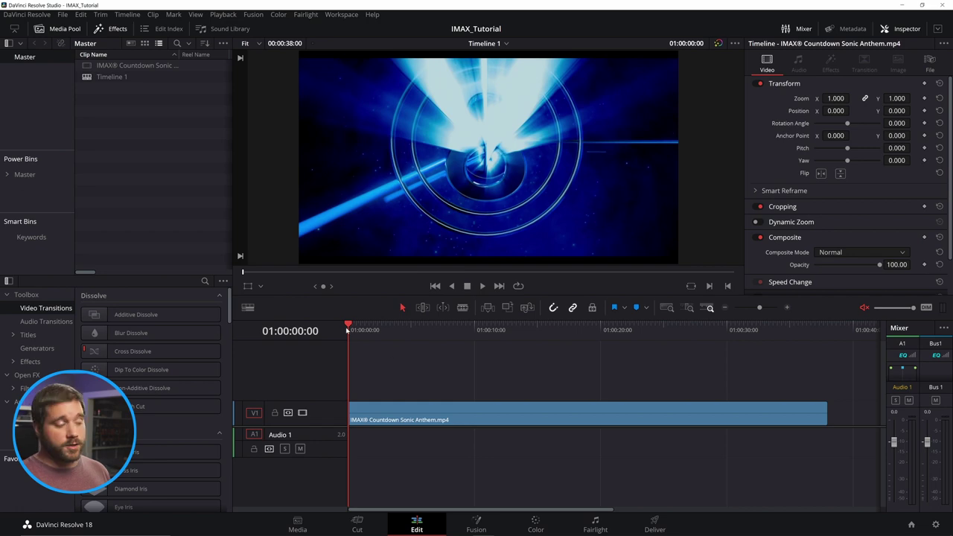
{"action": "mouse_move", "coordinate": [347, 329]}
{"action": "left_mouse_down"}
{"action": "mouse_move", "coordinate": [410, 330]}
{"action": "mouse_move", "coordinate": [348, 330]}
{"action": "left_mouse_up"}
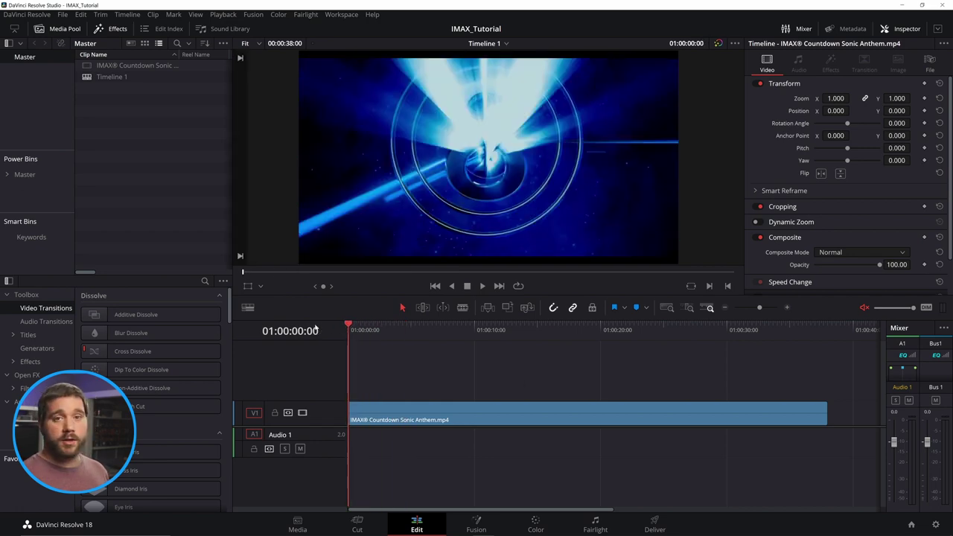
- Render the timeline as a QuickTime H.264 file named IMAX_REF into the Downloads folder
{"action": "left_click", "coordinate": [653, 523]}
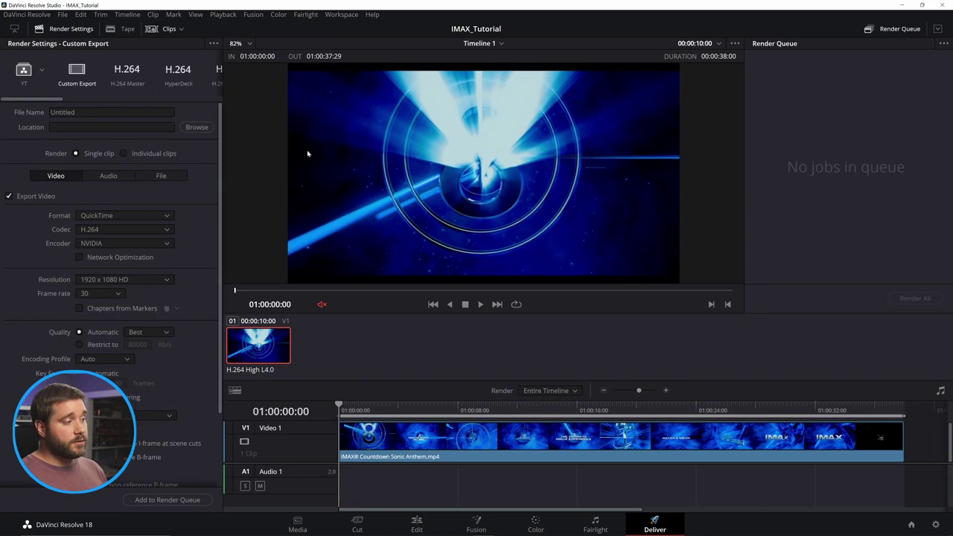
{"action": "double_click", "coordinate": [70, 113]}
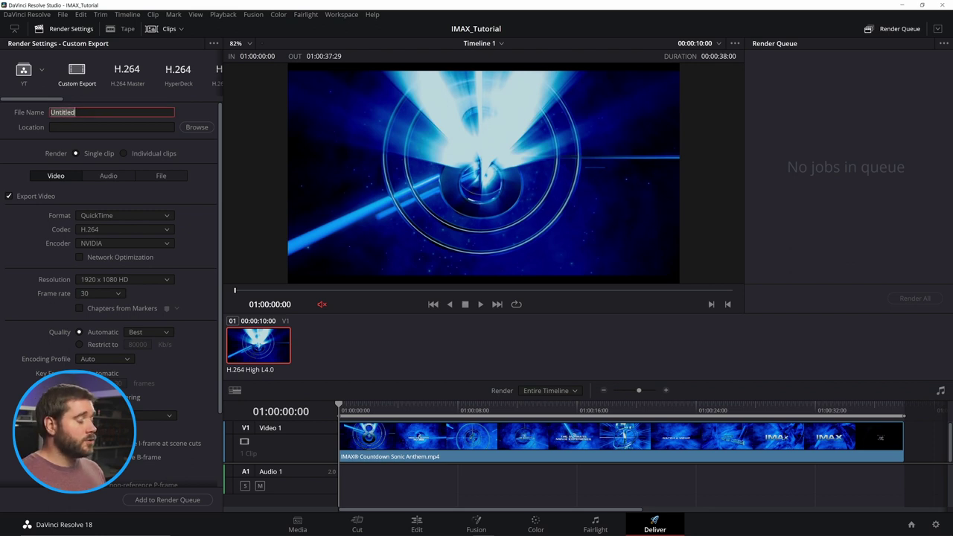
{"action": "type", "text": "IMAX_"}
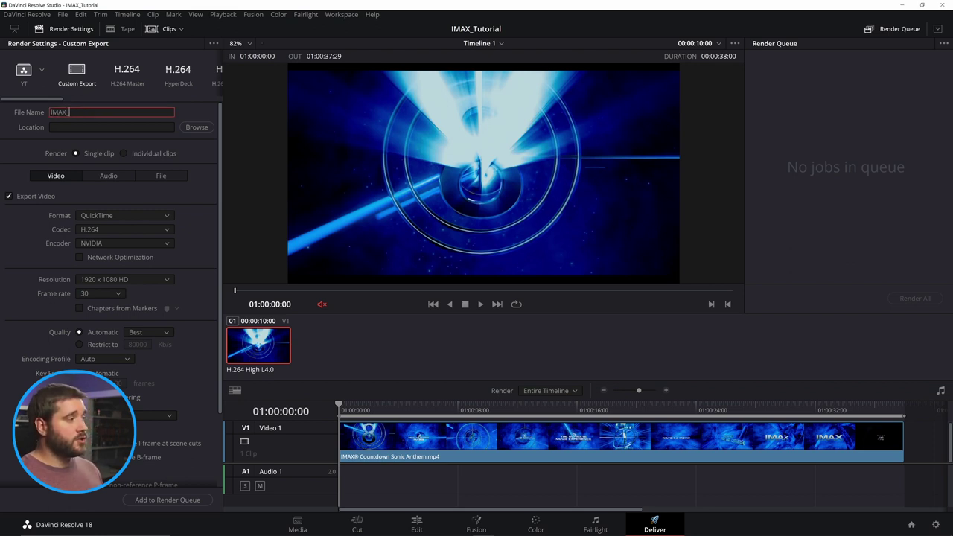
{"action": "type", "text": "REF"}
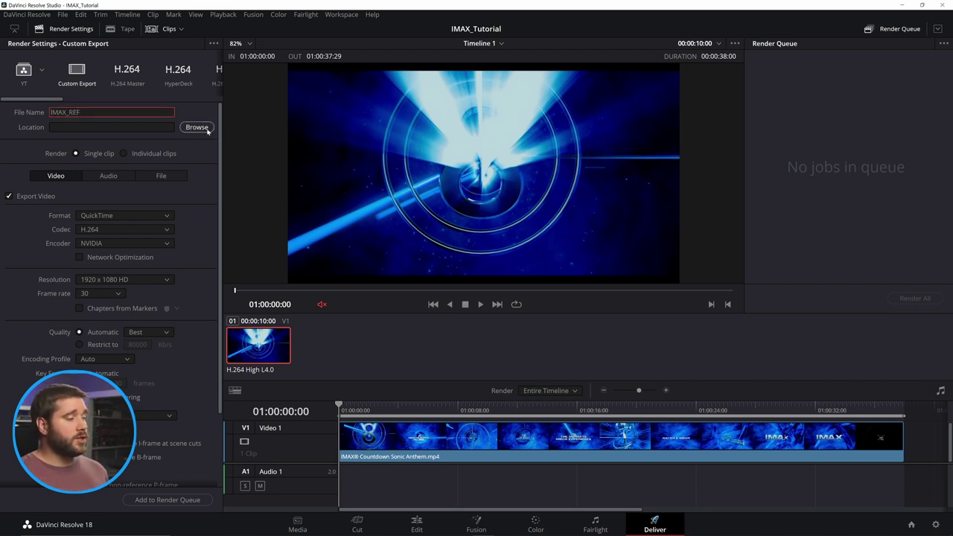
{"action": "left_click", "coordinate": [184, 127]}
{"action": "left_click", "coordinate": [38, 119]}
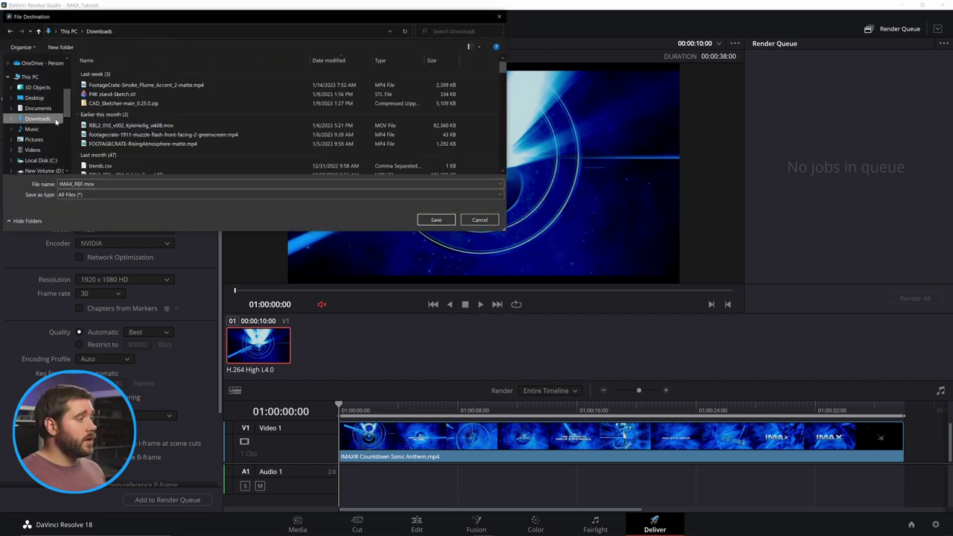
{"action": "left_click", "coordinate": [436, 219]}
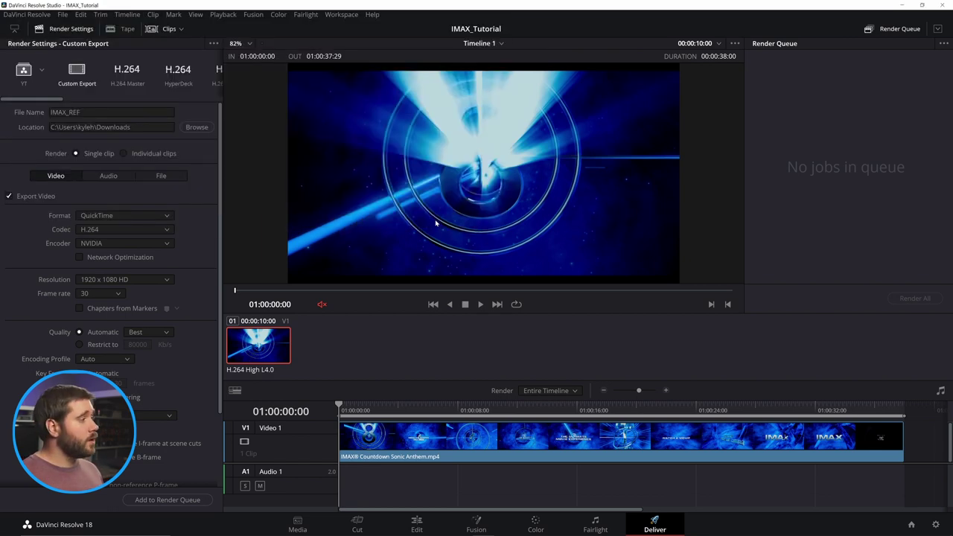
{"action": "left_click", "coordinate": [166, 499]}
{"action": "left_click", "coordinate": [916, 299]}
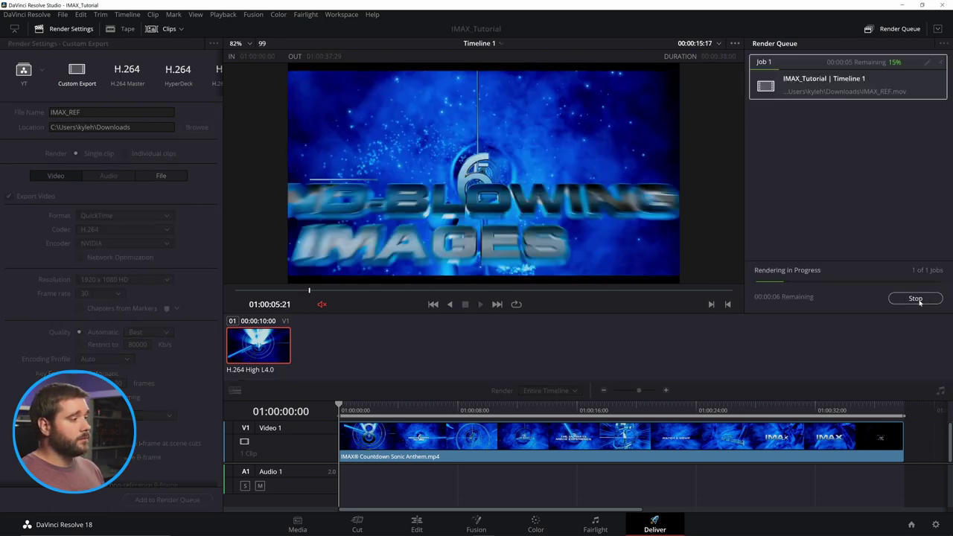
- Switch to Blender and enable background images for the camera with Movie Clip as the source
{"action": "left_click", "coordinate": [808, 361]}
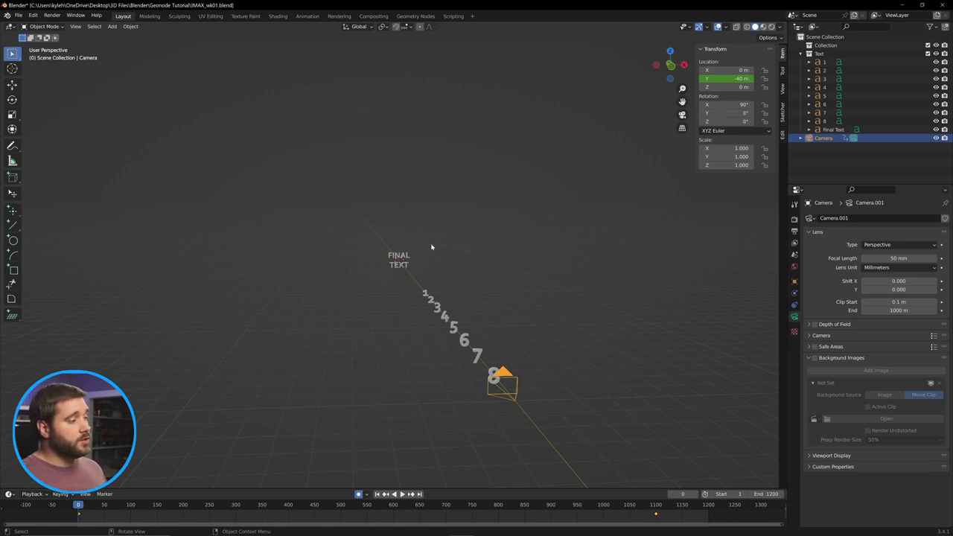
{"action": "left_click", "coordinate": [808, 359]}
{"action": "left_click", "coordinate": [584, 319]}
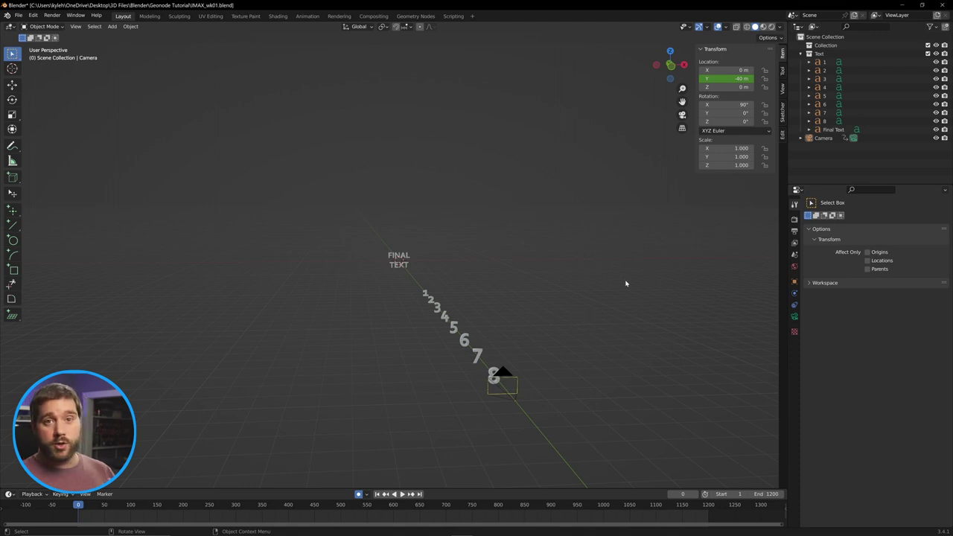
{"action": "left_click", "coordinate": [514, 385]}
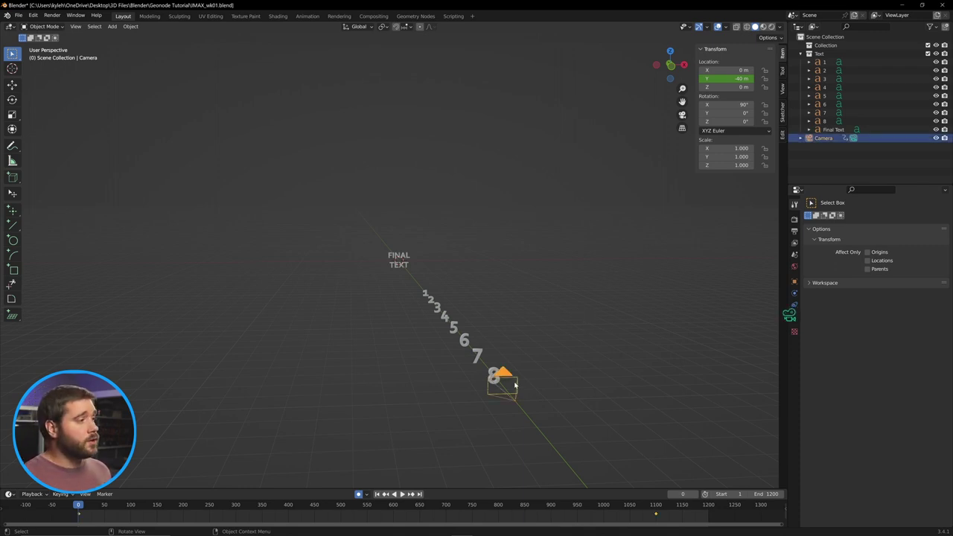
{"action": "left_click", "coordinate": [789, 316]}
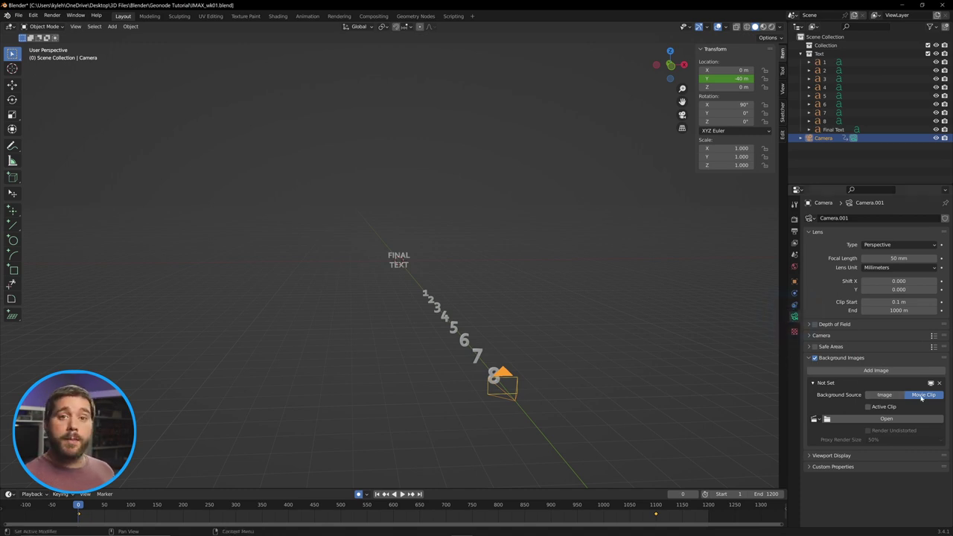
- Load IMAX_REF.mov from the Downloads folder as the camera's background clip
{"action": "left_click", "coordinate": [887, 419]}
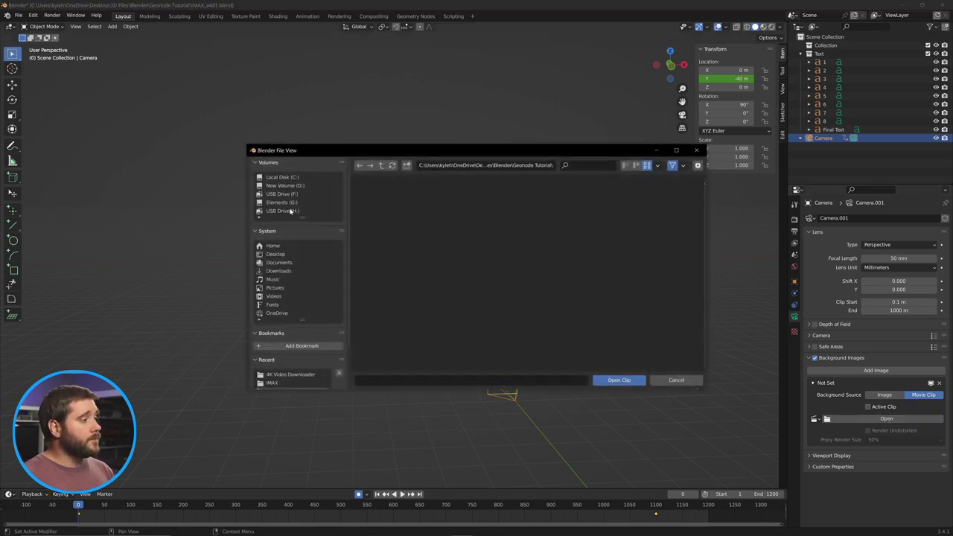
{"action": "left_click", "coordinate": [291, 271]}
{"action": "scroll", "coordinate": [484, 313], "scroll_direction": "down", "scroll_amount": 4}
{"action": "left_click", "coordinate": [510, 330]}
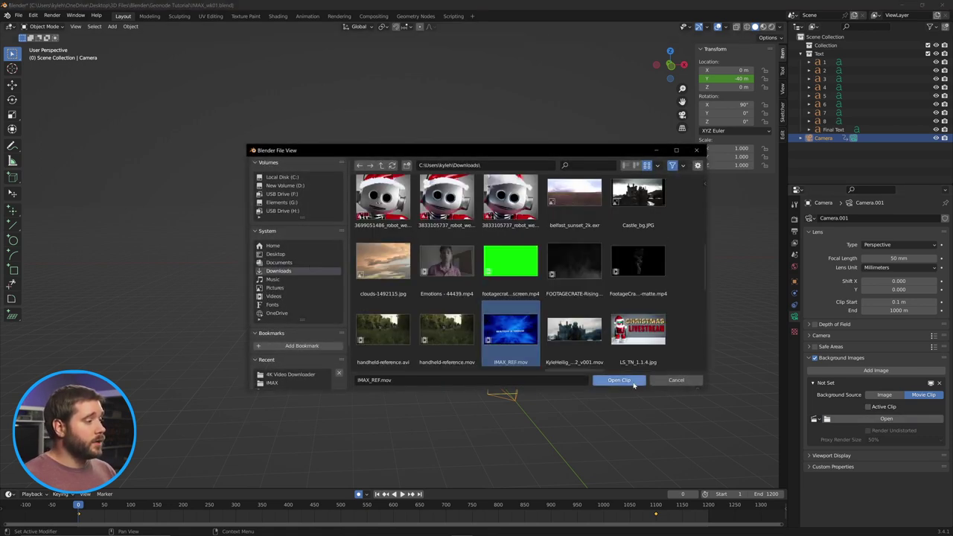
{"action": "left_click", "coordinate": [632, 382]}
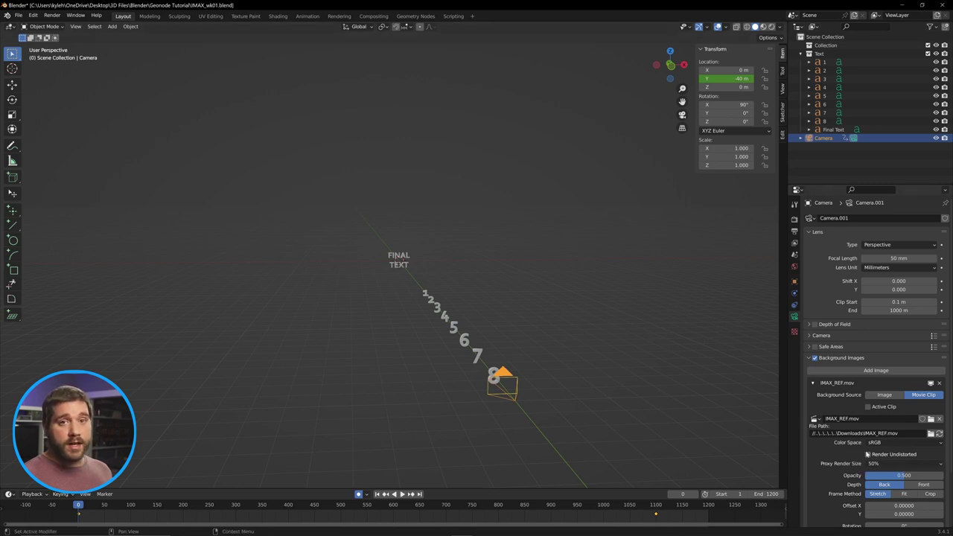
{"action": "scroll", "coordinate": [867, 454], "scroll_direction": "down", "scroll_amount": 2}
{"action": "left_click", "coordinate": [610, 407]}
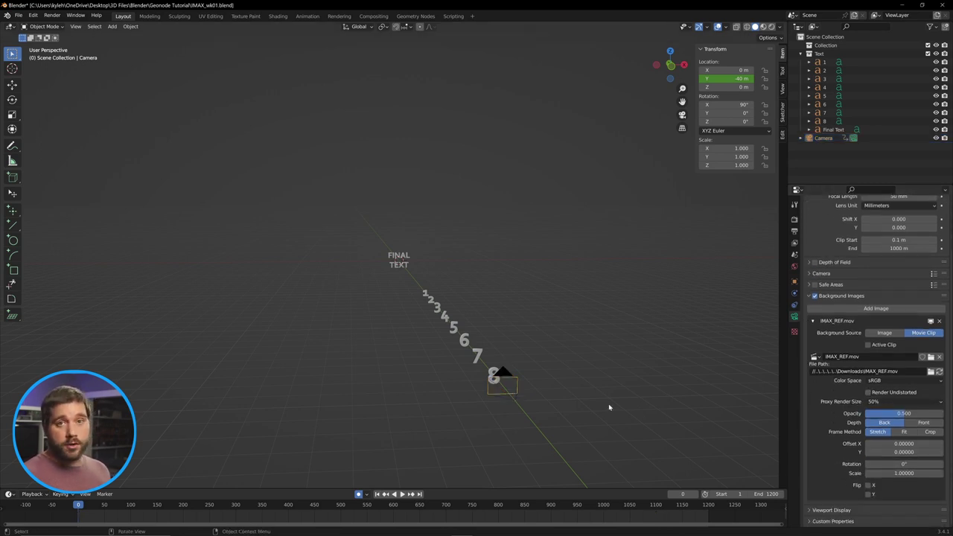
- Look through the camera and advance to frame 1 to view the background clip behind the number 8
{"action": "key", "text": "KP_0"}
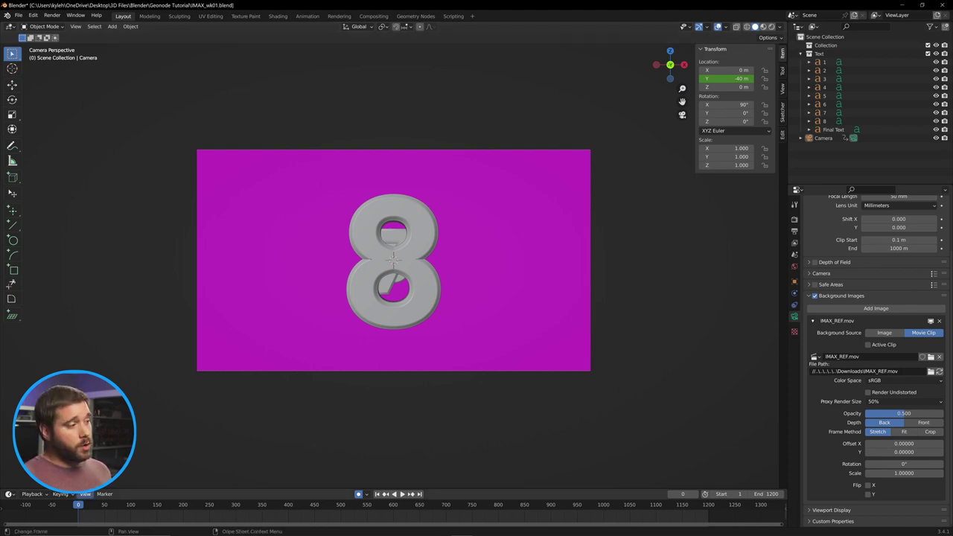
{"action": "key", "text": "Right"}
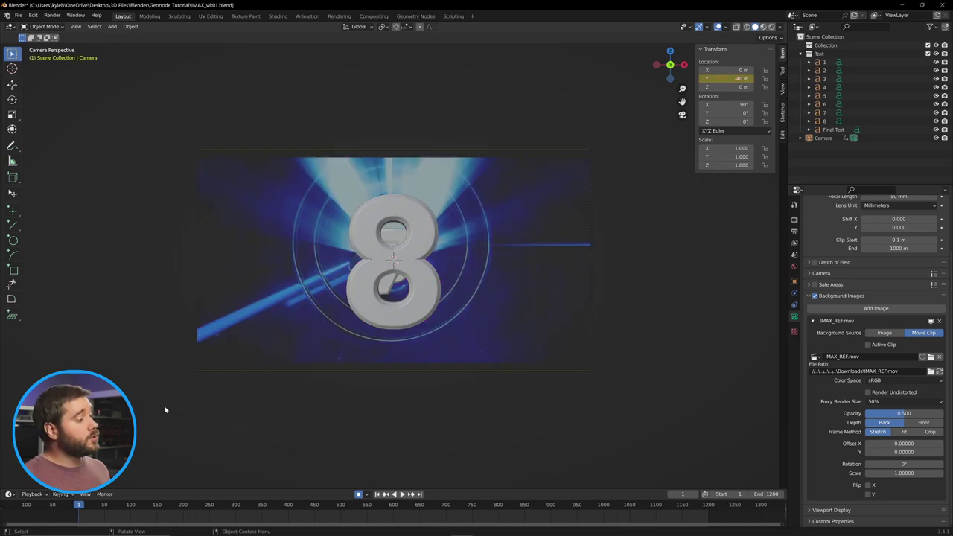
{"action": "scroll", "coordinate": [385, 192], "scroll_direction": "up", "scroll_amount": 5}
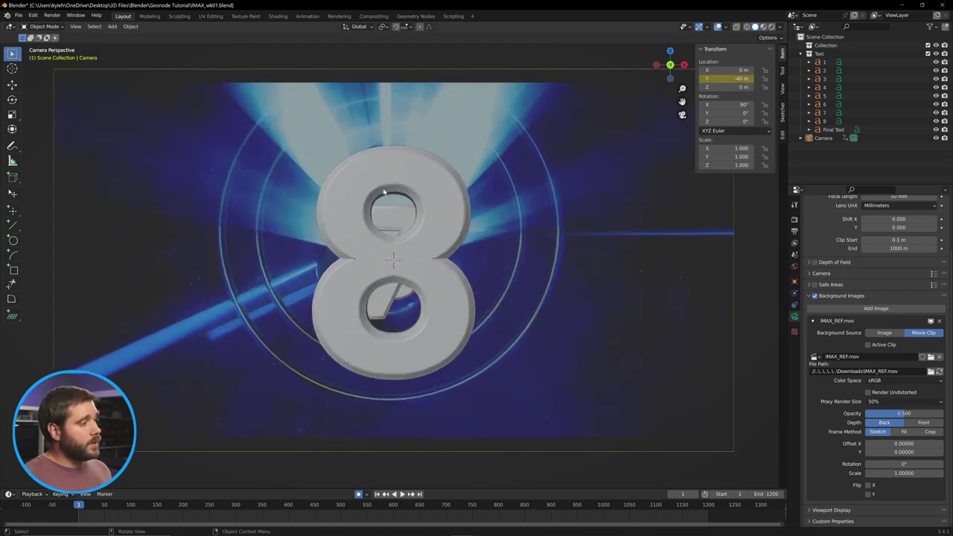
{"action": "scroll", "coordinate": [385, 192], "scroll_direction": "down", "scroll_amount": 2}
- Try setting the camera's Z location to -0.11 m to shift the number 8 against the background clip
{"action": "left_click", "coordinate": [443, 220]}
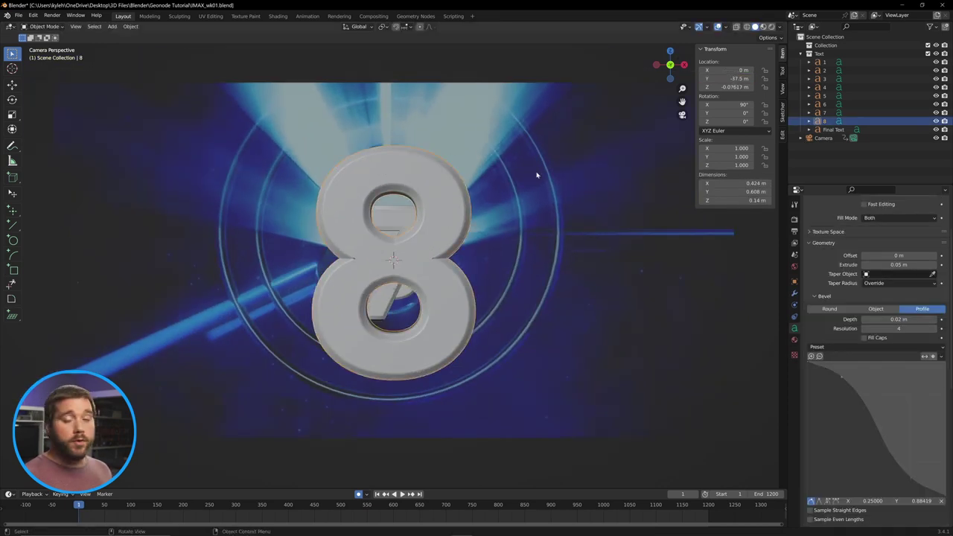
{"action": "left_click", "coordinate": [579, 469]}
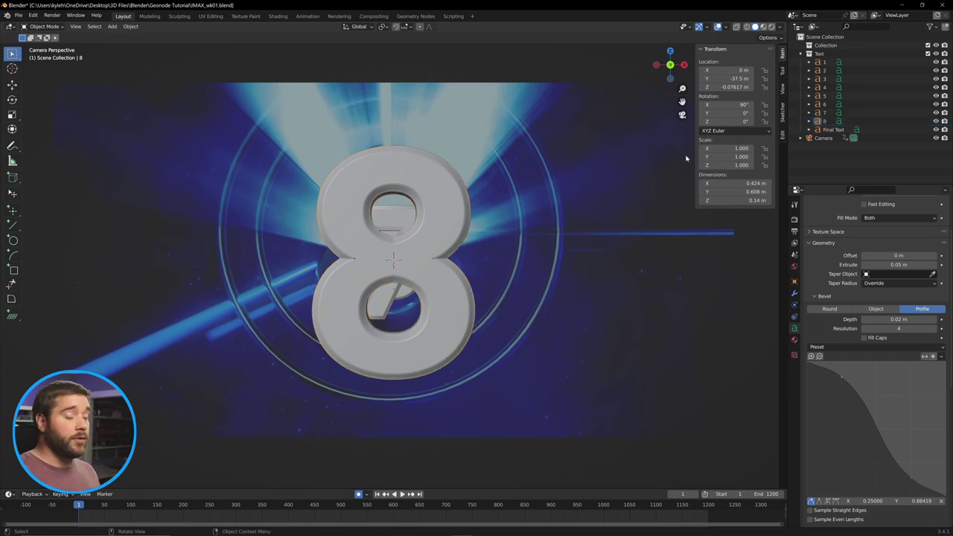
{"action": "left_click", "coordinate": [824, 138]}
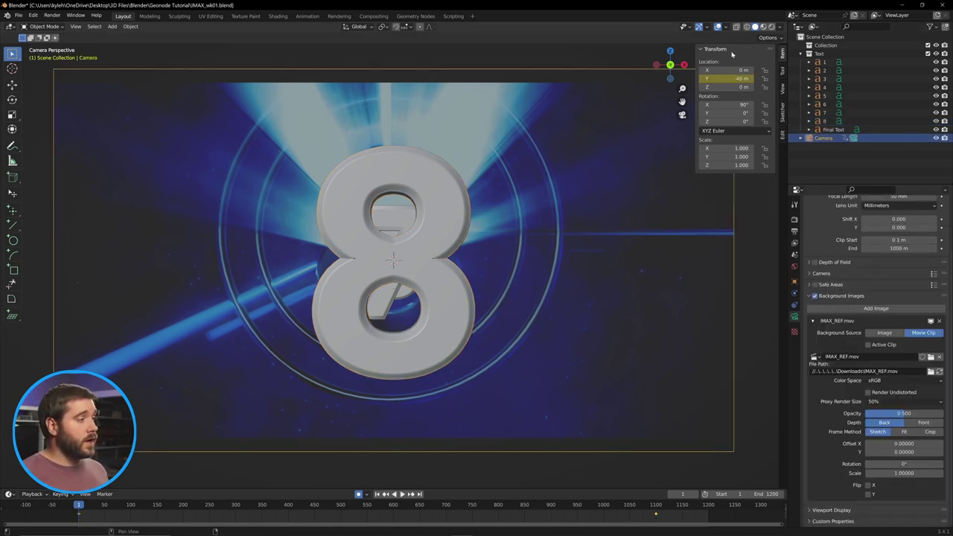
{"action": "left_click_drag", "start_coordinate": [737, 87], "coordinate": [712, 88]}
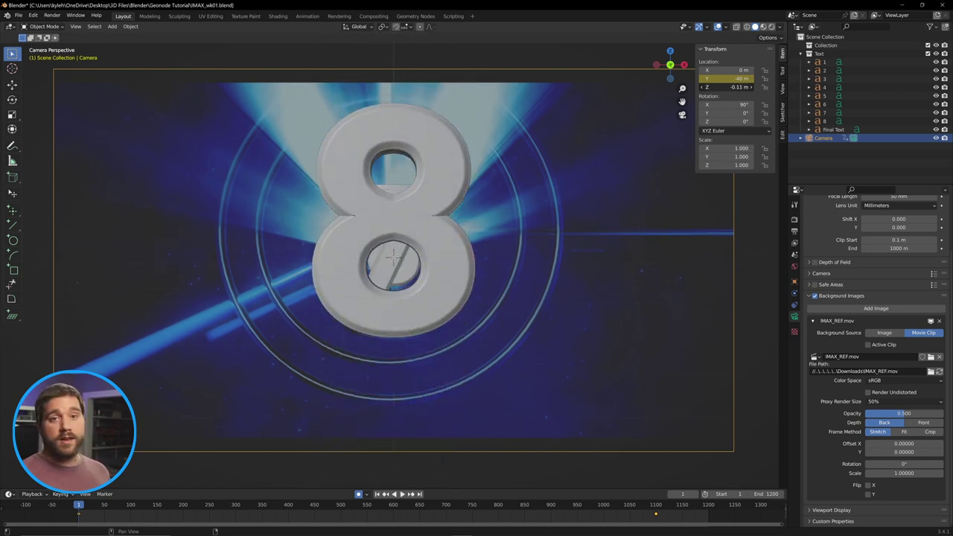
{"action": "left_click", "coordinate": [441, 188]}
{"action": "key", "text": "g"}
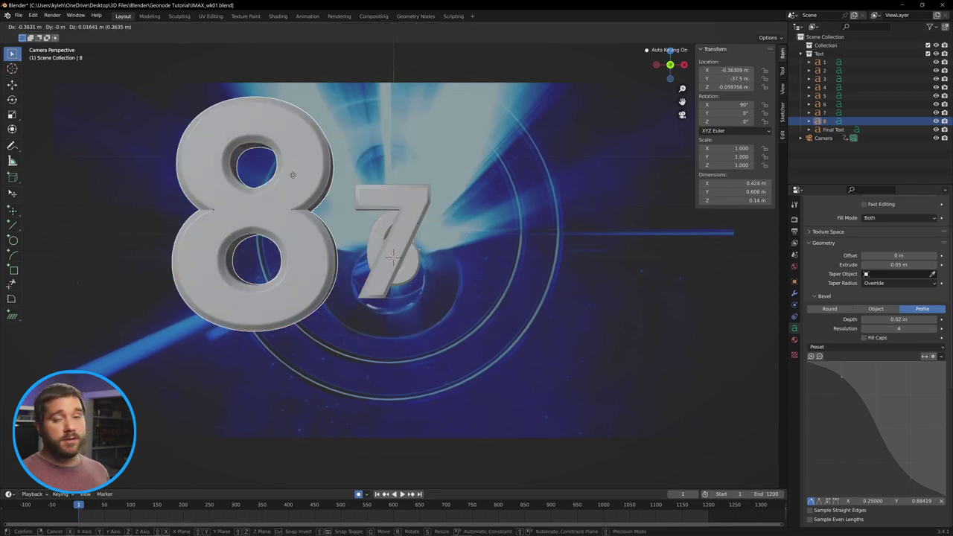
{"action": "key", "text": "Escape"}
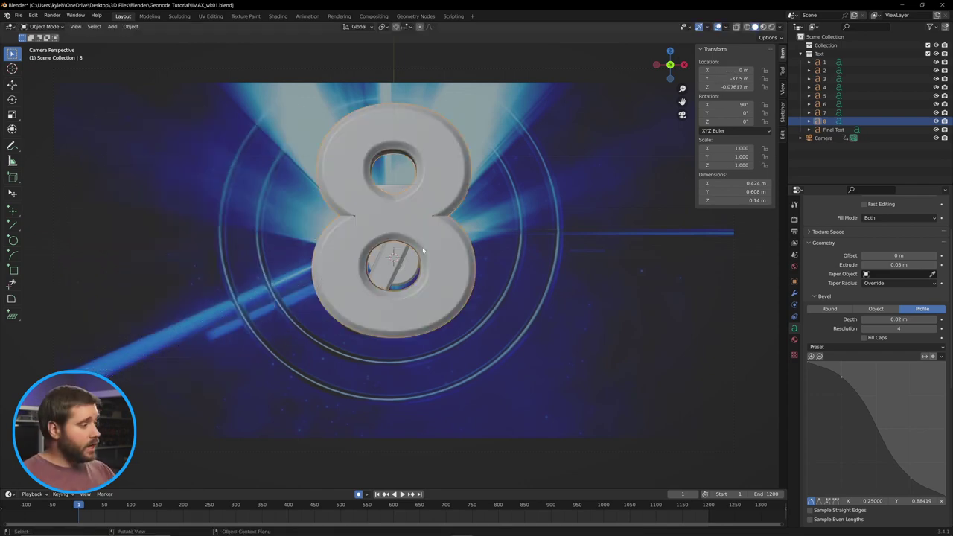
{"action": "left_click", "coordinate": [557, 254]}
- Exclude the Text collection from the view layer and play the animation to preview the countdown reference through the camera
{"action": "key", "text": "space"}
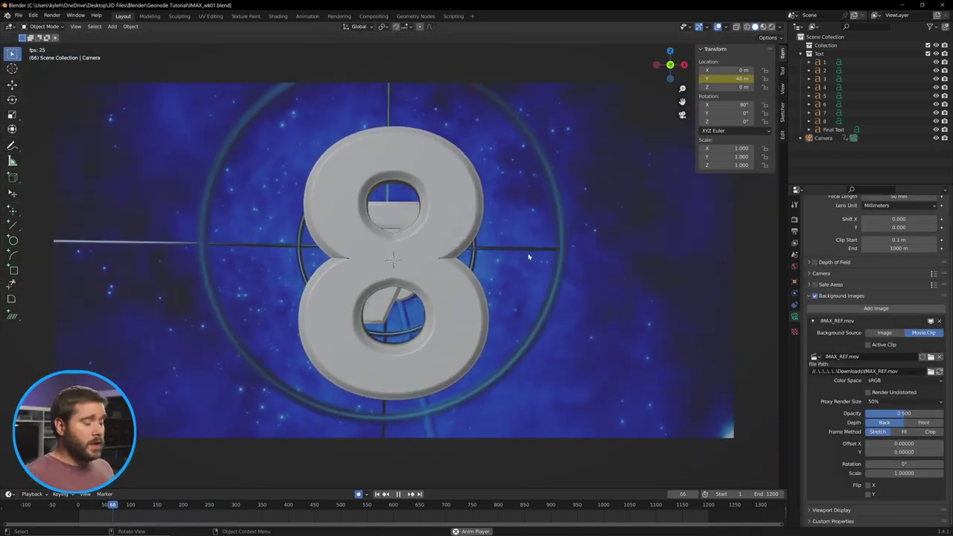
{"action": "key", "text": "space"}
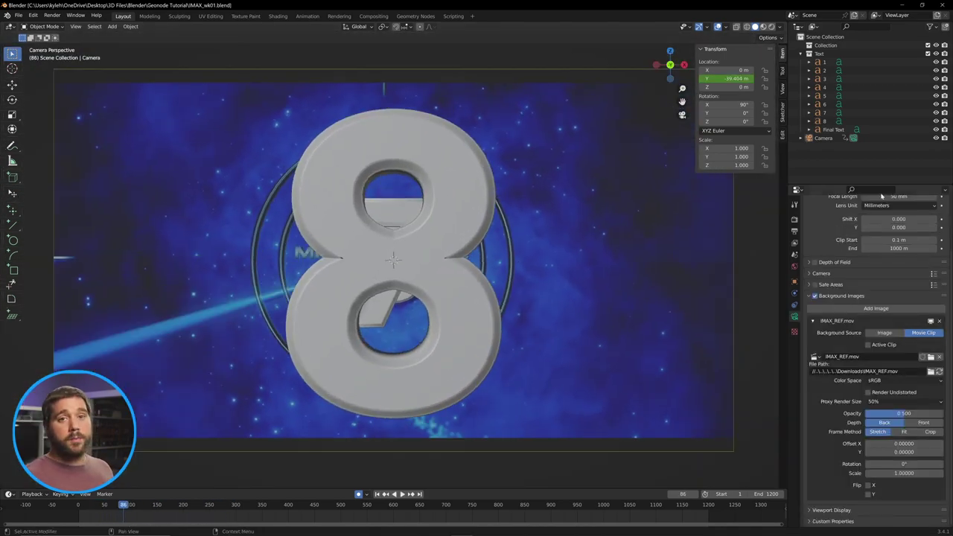
{"action": "left_click", "coordinate": [936, 54]}
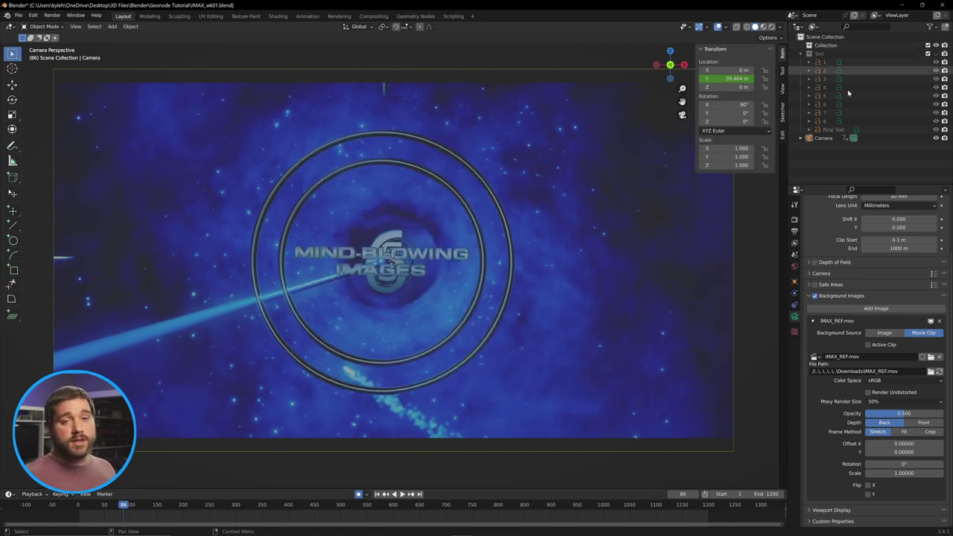
{"action": "key", "text": "space"}
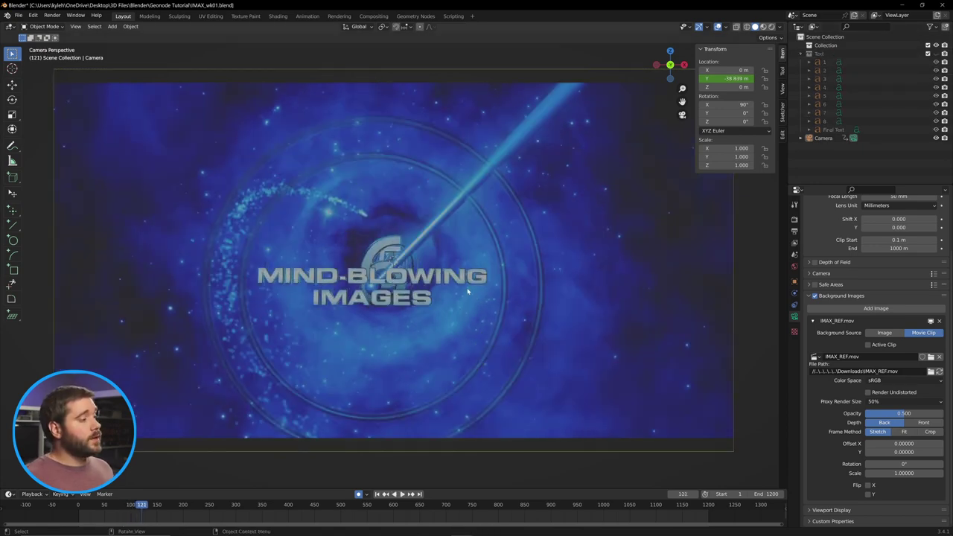
{"action": "key", "text": "space"}
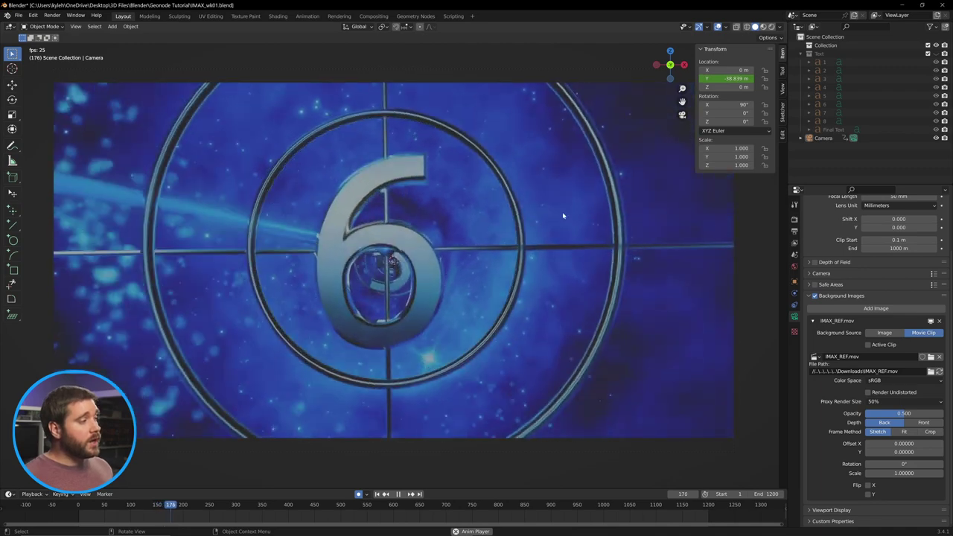
{"action": "key", "text": "Escape"}
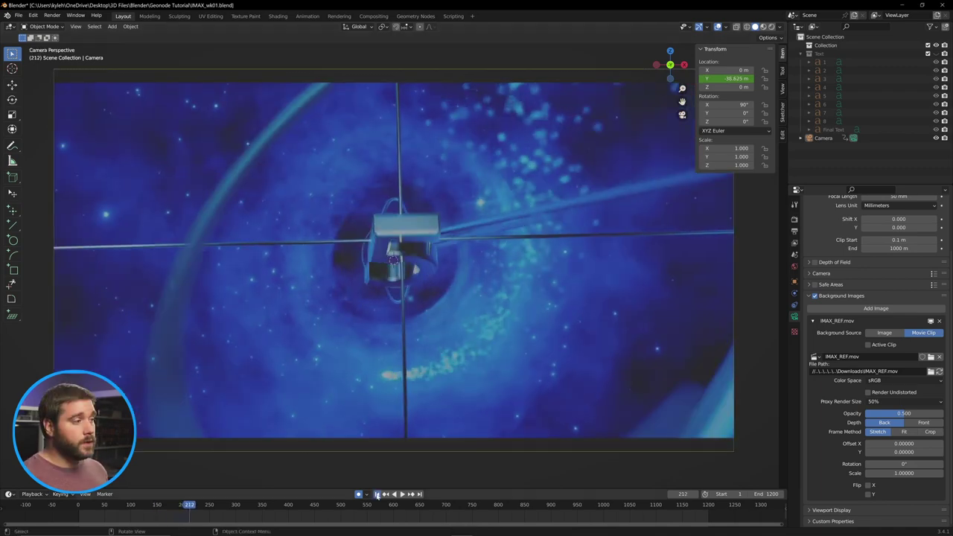
- Back at frame 1 outside the camera view, show the Text collection and snap the 3D cursor to the number 8
{"action": "key", "text": "KP_0"}
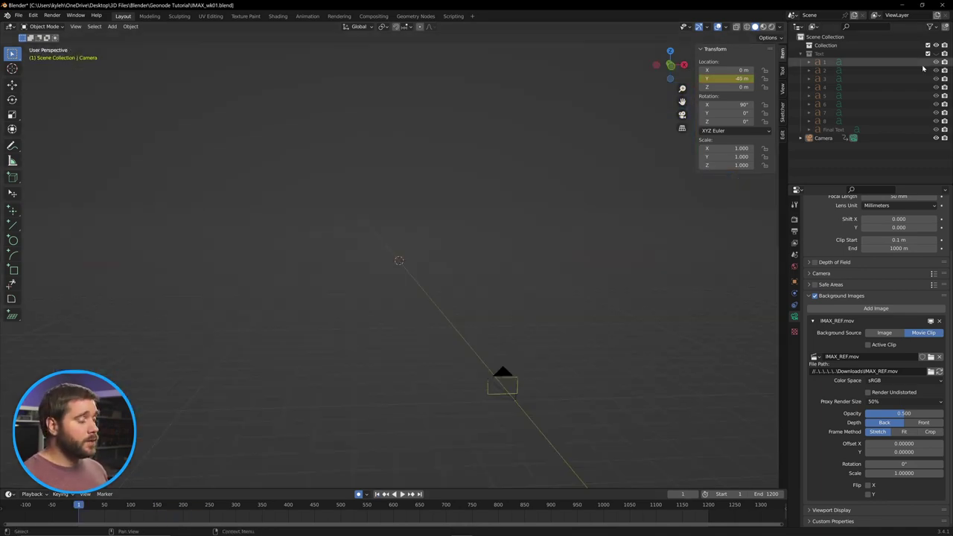
{"action": "left_click", "coordinate": [936, 54]}
{"action": "left_click", "coordinate": [570, 466]}
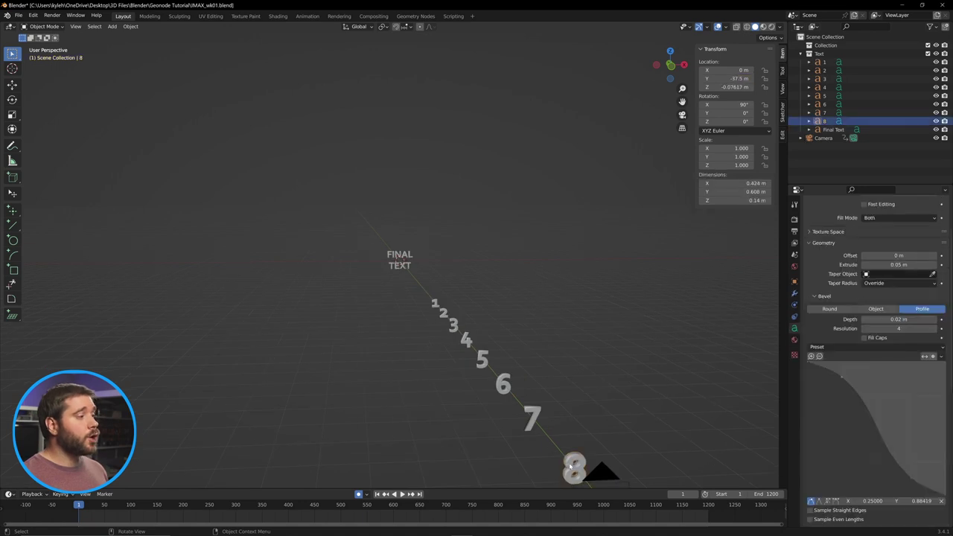
{"action": "middle_click_drag", "start_coordinate": [569, 466], "coordinate": [579, 350], "text": "shift"}
{"action": "key", "text": "shift+s"}
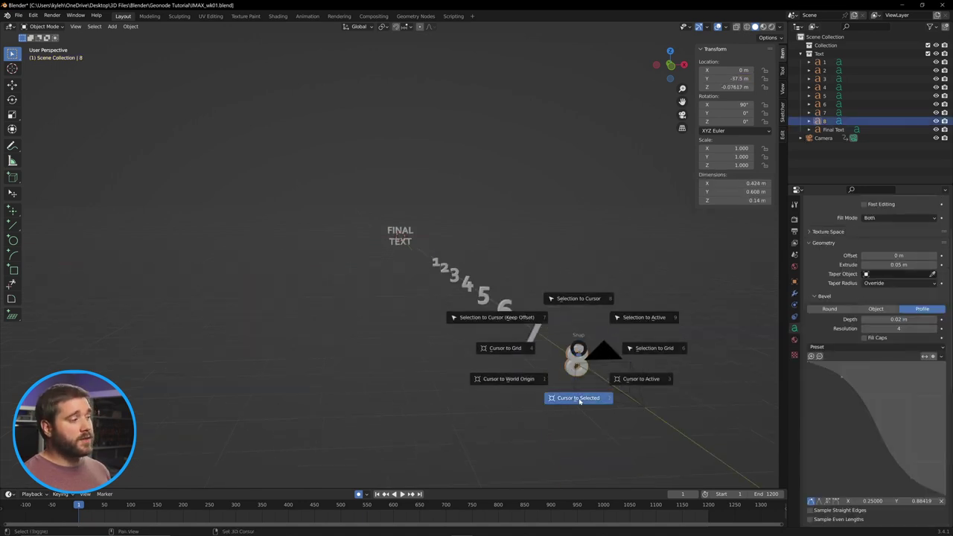
{"action": "left_click", "coordinate": [580, 382]}
- Add a UV sphere at the 3D cursor and scale it down by a factor of 0.1
{"action": "scroll", "coordinate": [582, 379], "scroll_direction": "up", "scroll_amount": 2}
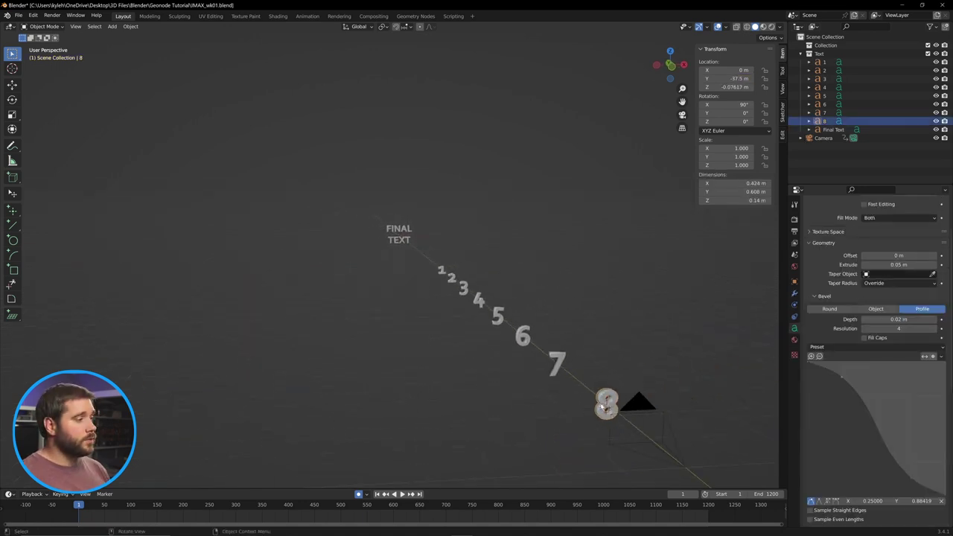
{"action": "middle_click_drag", "start_coordinate": [645, 396], "coordinate": [619, 375]}
{"action": "key", "text": "shift+a"}
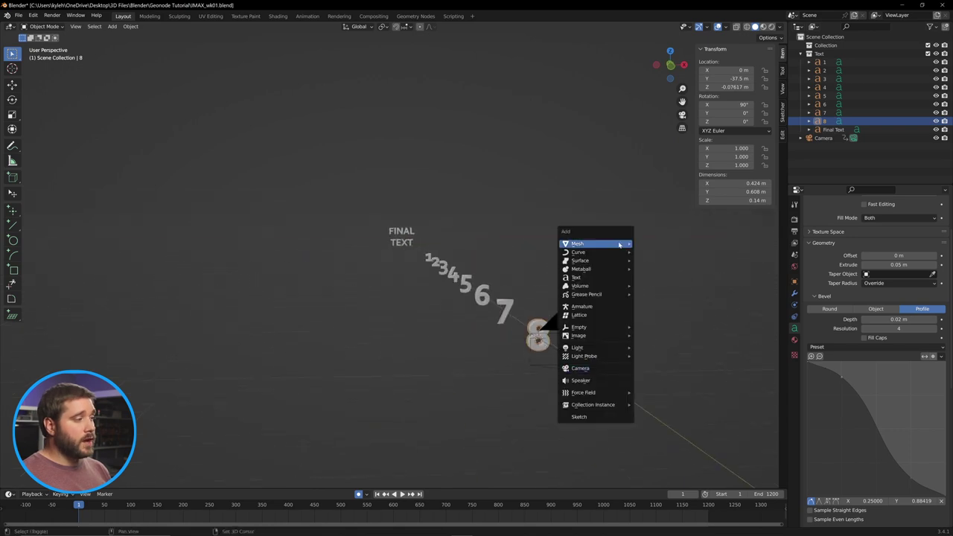
{"action": "mouse_move", "coordinate": [618, 241]}
{"action": "left_click", "coordinate": [658, 275]}
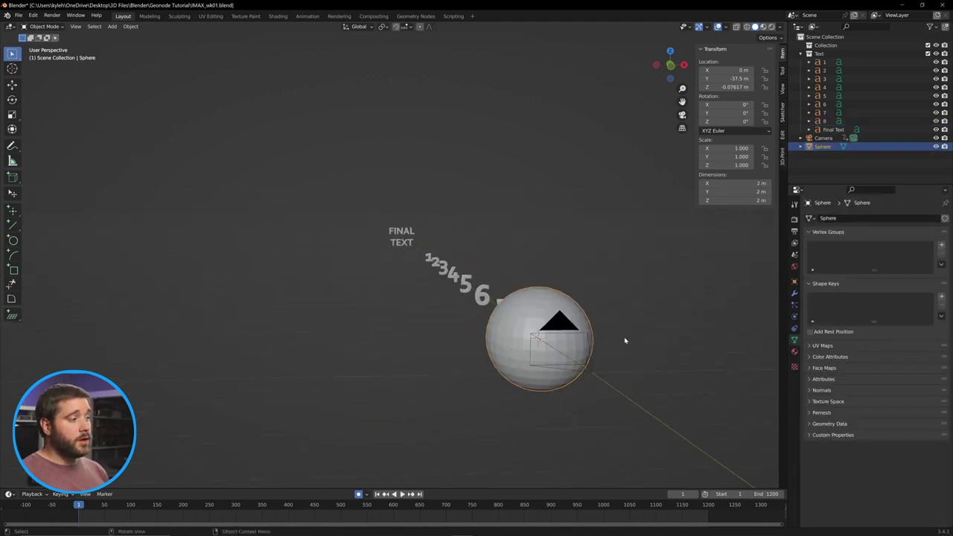
{"action": "type", "text": "s.1"}
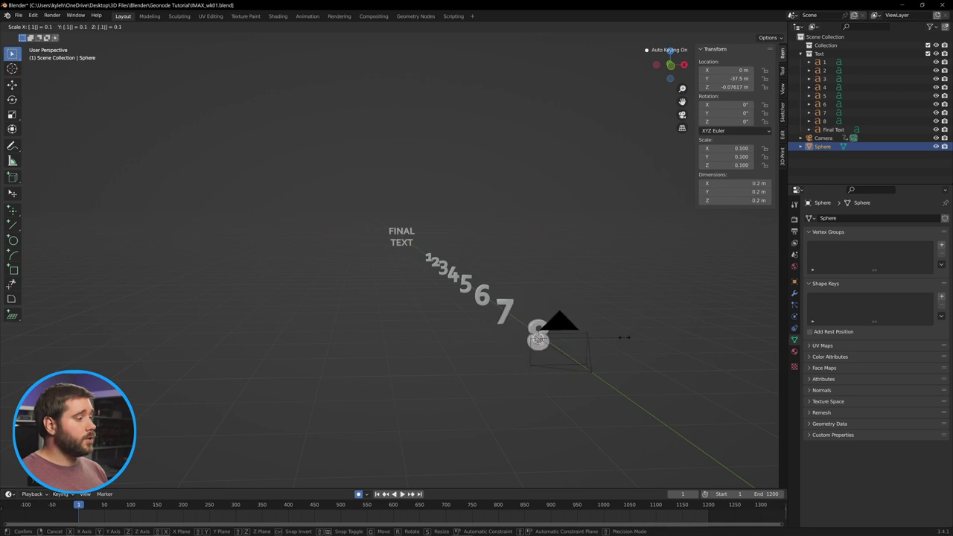
{"action": "key", "text": "Return"}
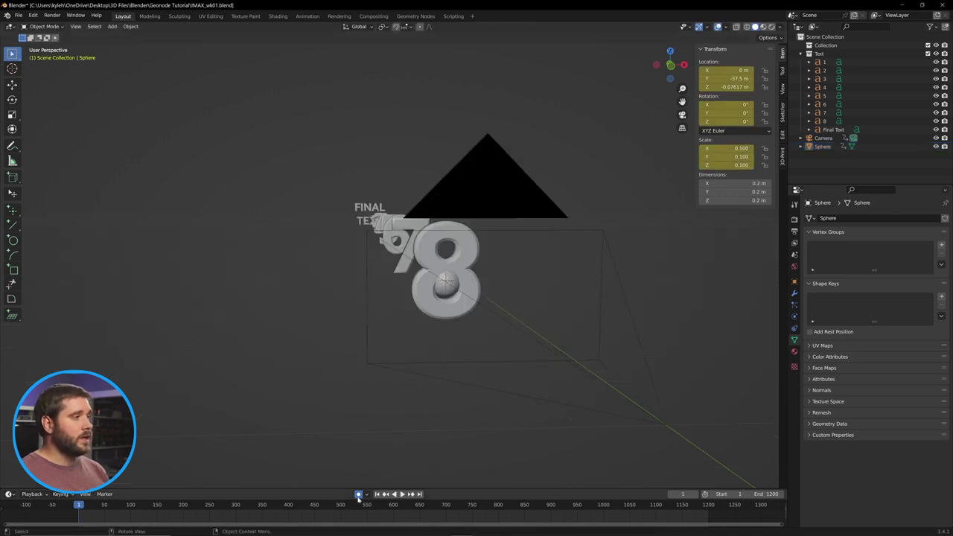
- Turn off auto keying and clear the location, rotation and scale keyframes from the sphere
{"action": "left_click", "coordinate": [359, 495]}
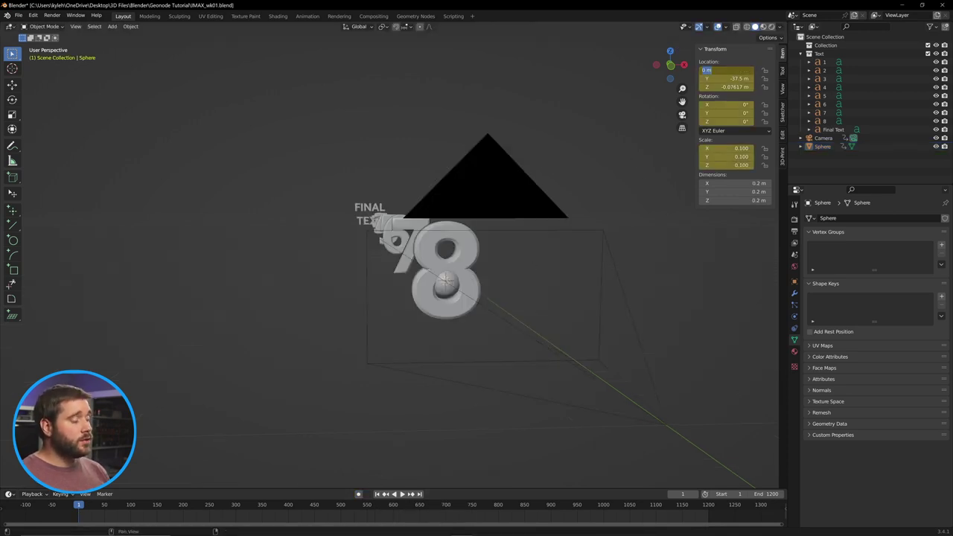
{"action": "right_click", "coordinate": [705, 70]}
{"action": "left_click", "coordinate": [705, 110]}
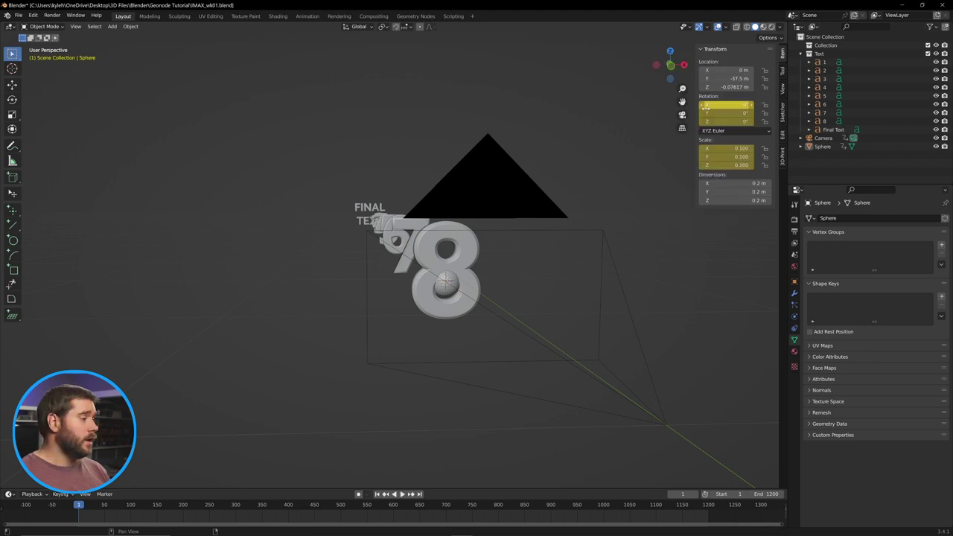
{"action": "right_click", "coordinate": [705, 108]}
{"action": "left_click", "coordinate": [704, 108]}
{"action": "right_click", "coordinate": [704, 156]}
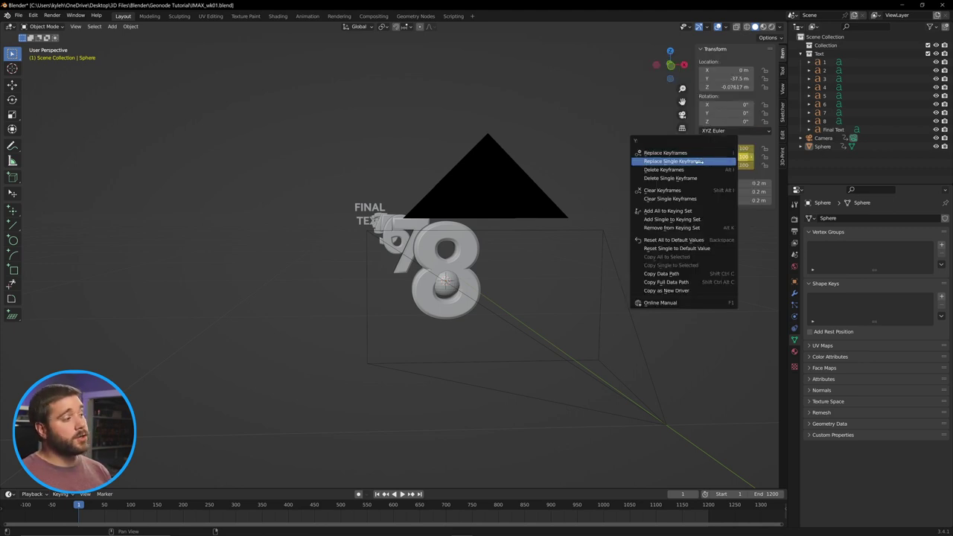
{"action": "left_click", "coordinate": [663, 191]}
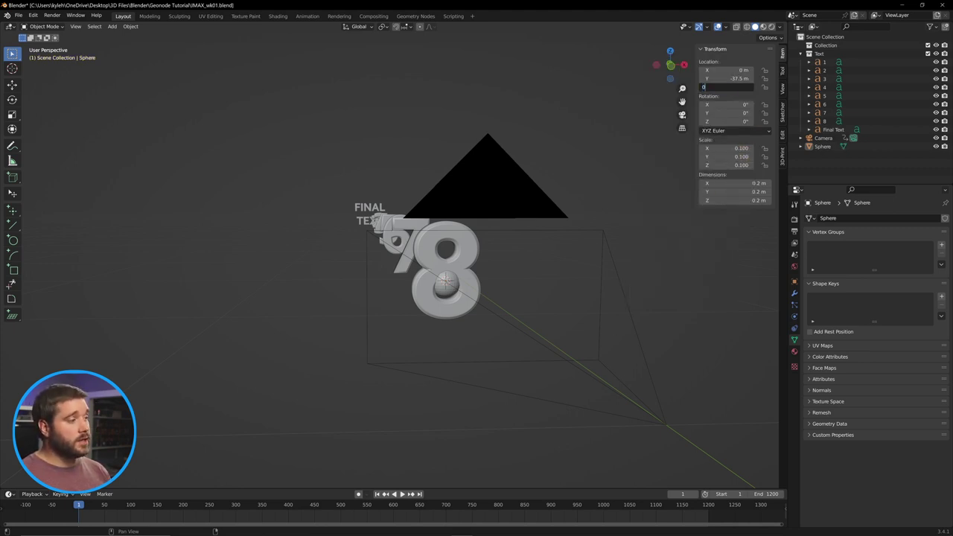
- Set the sphere's Z location to 0 m and view it through the camera with the Text collection hidden
{"action": "key", "text": "Return"}
{"action": "middle_click_drag", "start_coordinate": [625, 261], "coordinate": [418, 319]}
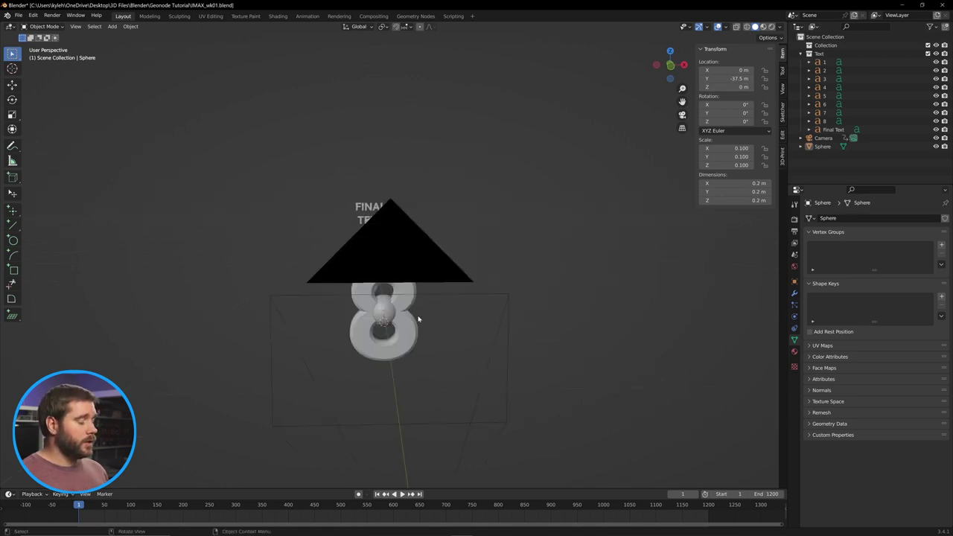
{"action": "key", "text": "KP_0"}
{"action": "left_click", "coordinate": [936, 53]}
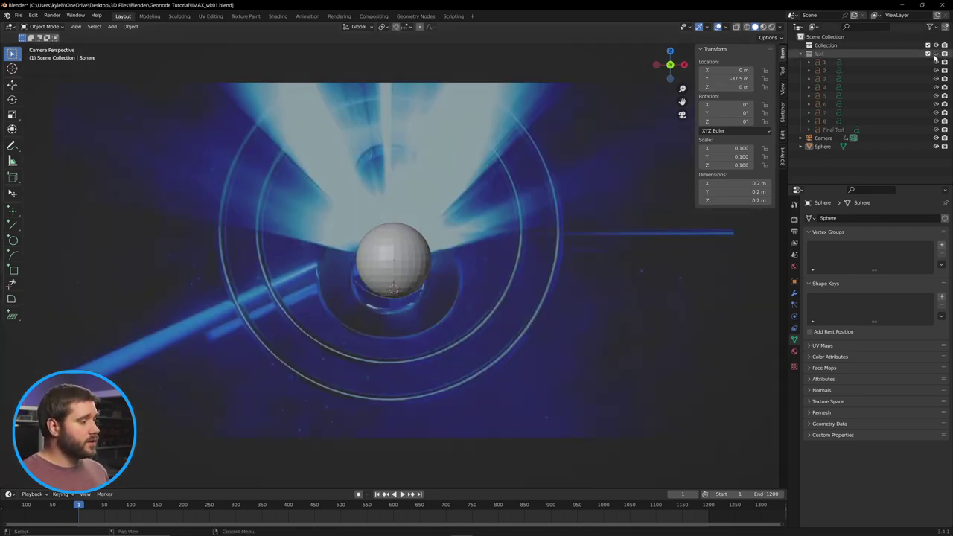
- Hide the sphere and play the reference clip through the camera up to frame 185 to examine the center of the number 6
{"action": "key", "text": "h"}
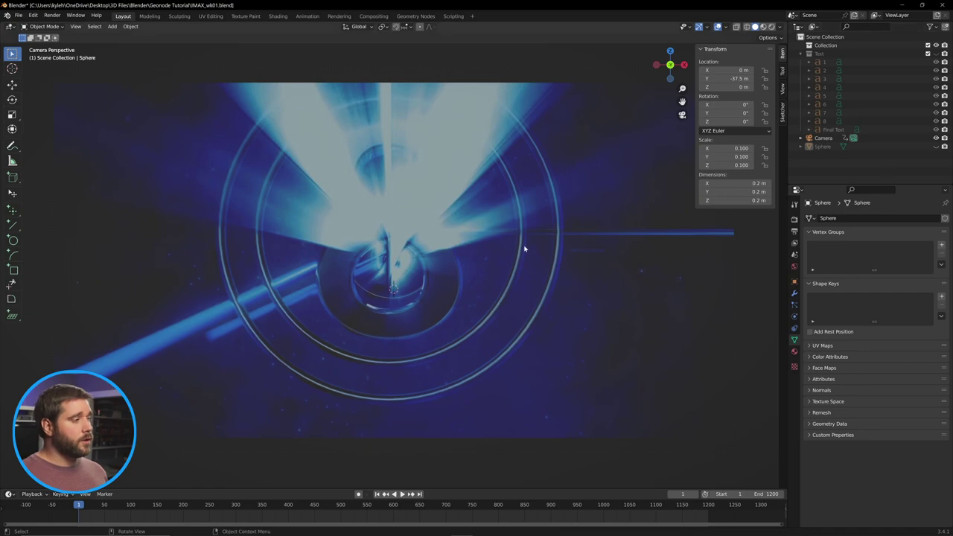
{"action": "key", "text": "space"}
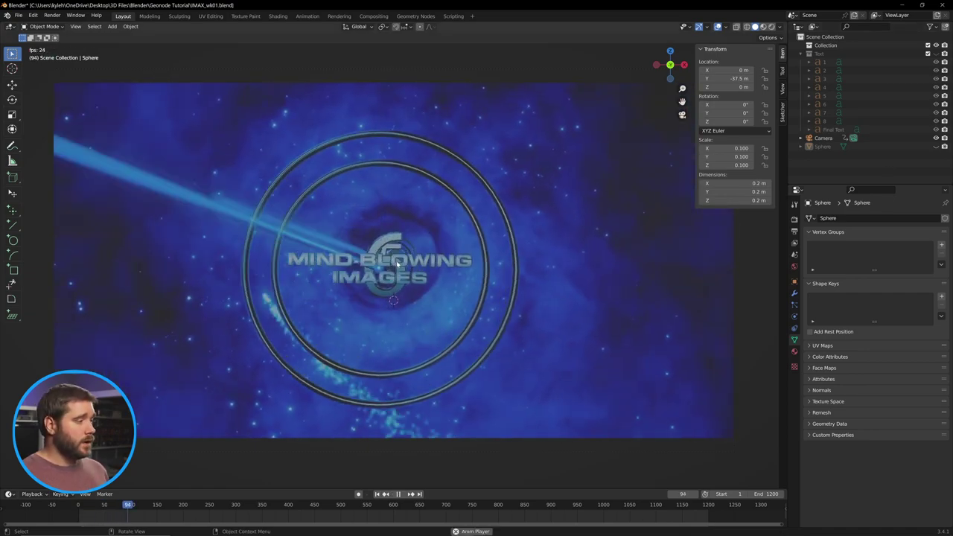
{"action": "key", "text": "space"}
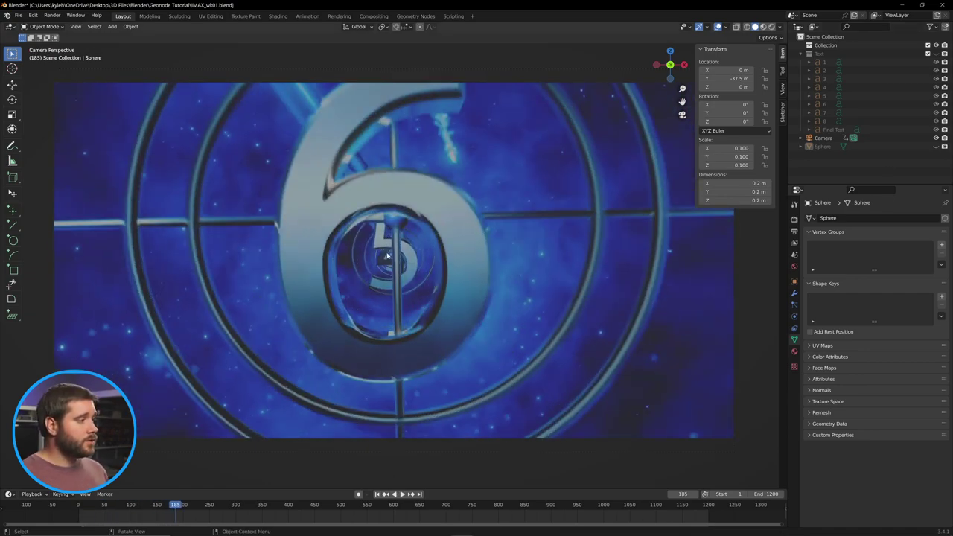
{"action": "scroll", "coordinate": [452, 226], "scroll_direction": "down", "scroll_amount": 3}
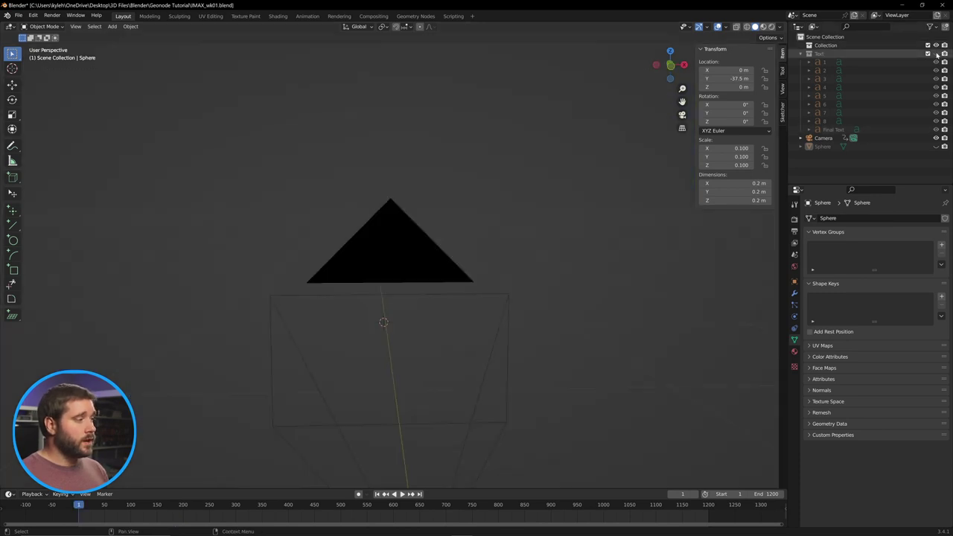
- Show the Text collection and the sphere again, and set the sphere's Y location to -37 m
{"action": "left_click", "coordinate": [936, 53]}
{"action": "middle_click_drag", "start_coordinate": [485, 320], "coordinate": [482, 318]}
{"action": "left_click", "coordinate": [936, 147]}
{"action": "left_click", "coordinate": [447, 249]}
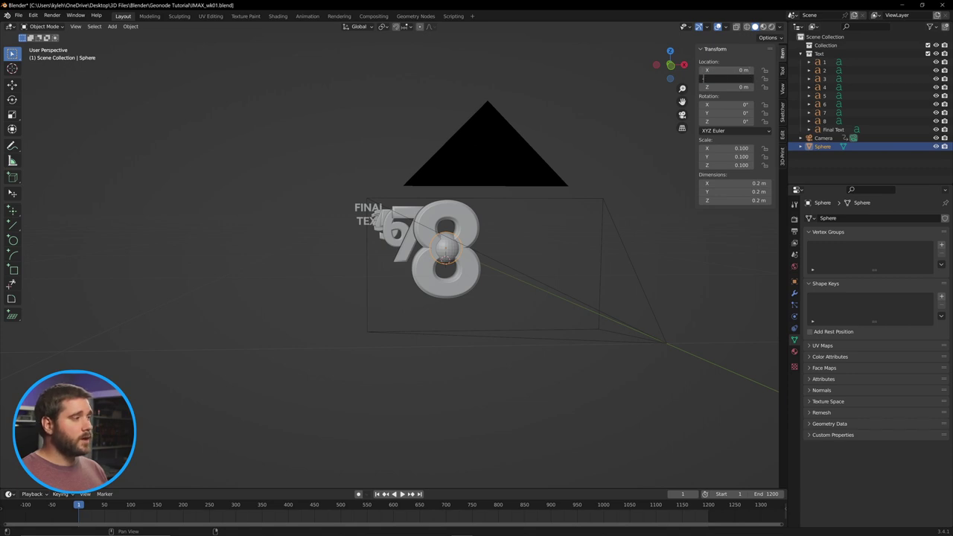
{"action": "key", "text": "Return"}
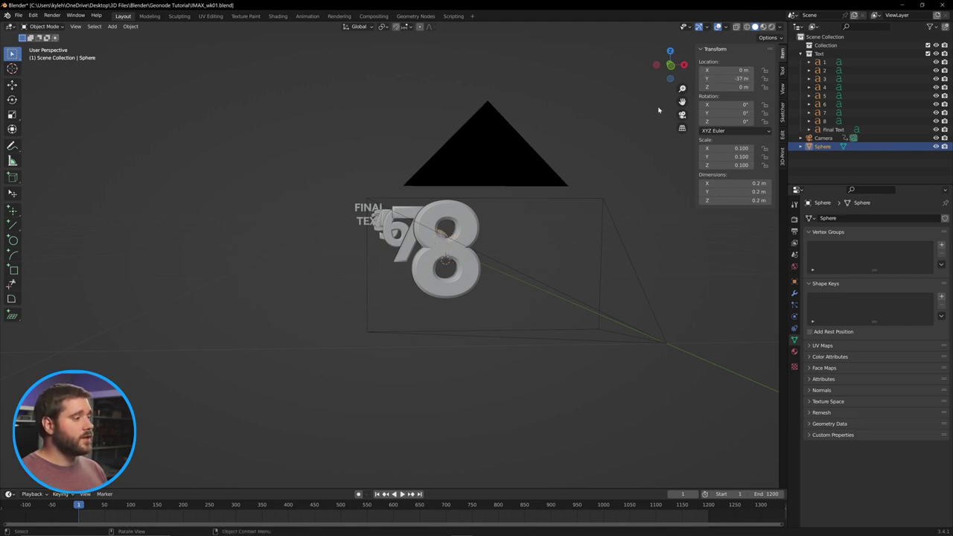
- Scale the sphere between the numbers 7 and 8 down by a factor of 0.5
{"action": "left_click", "coordinate": [446, 243]}
{"action": "middle_click_drag", "start_coordinate": [439, 250], "coordinate": [442, 240]}
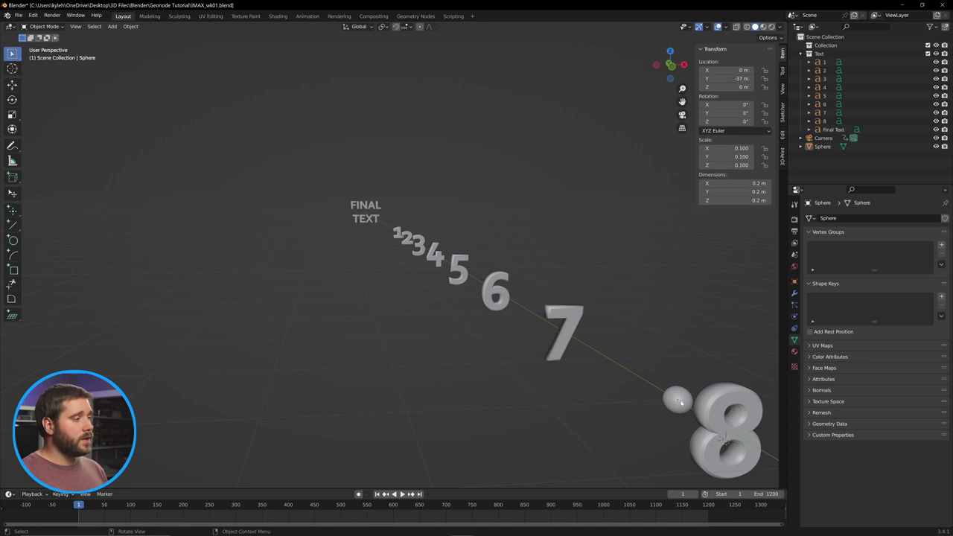
{"action": "left_click", "coordinate": [681, 400]}
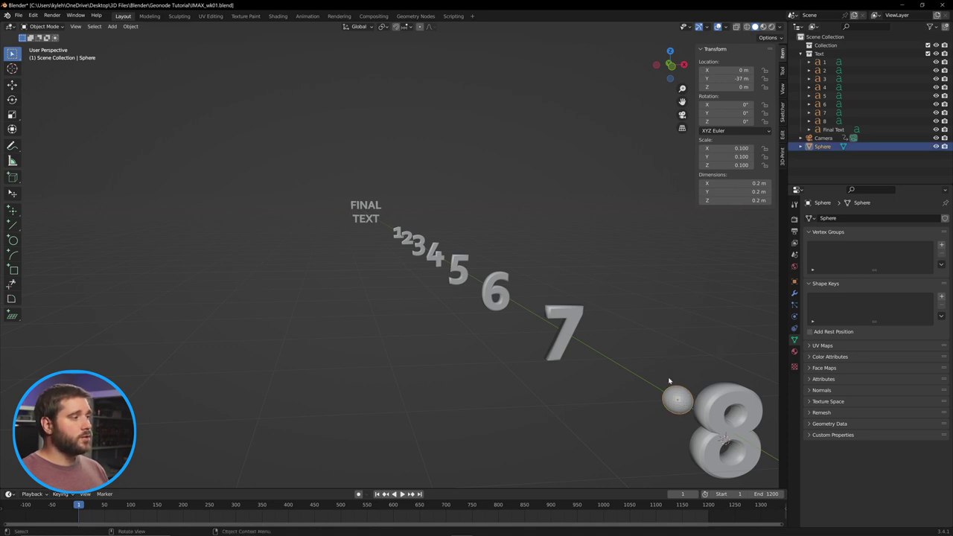
{"action": "type", "text": "s.5"}
{"action": "key", "text": "Return"}
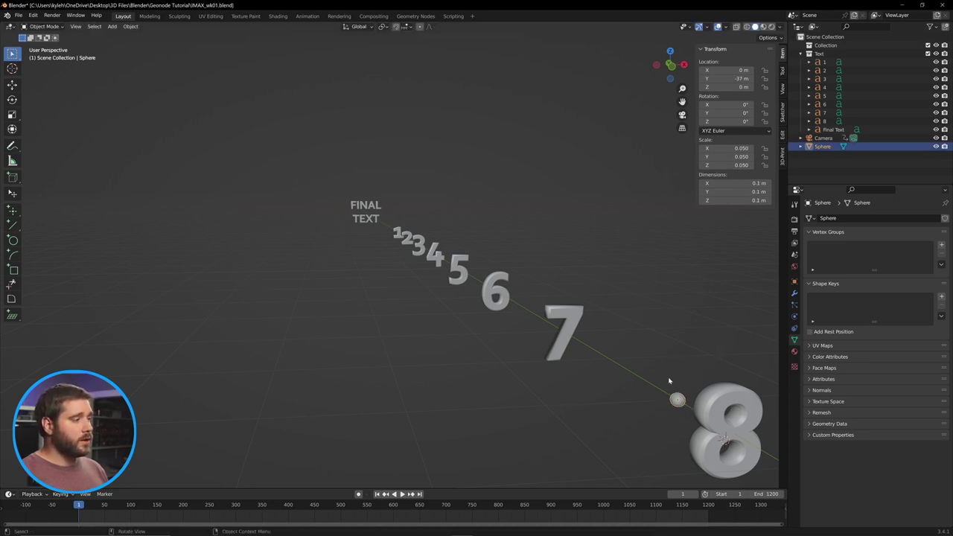
{"action": "mouse_move", "coordinate": [669, 381]}
{"action": "middle_mouse_down"}
{"action": "mouse_move", "coordinate": [631, 363]}
{"action": "mouse_move", "coordinate": [655, 377]}
{"action": "middle_mouse_up"}
{"action": "left_click", "coordinate": [509, 236]}
{"action": "middle_click_drag", "start_coordinate": [508, 236], "coordinate": [698, 296]}
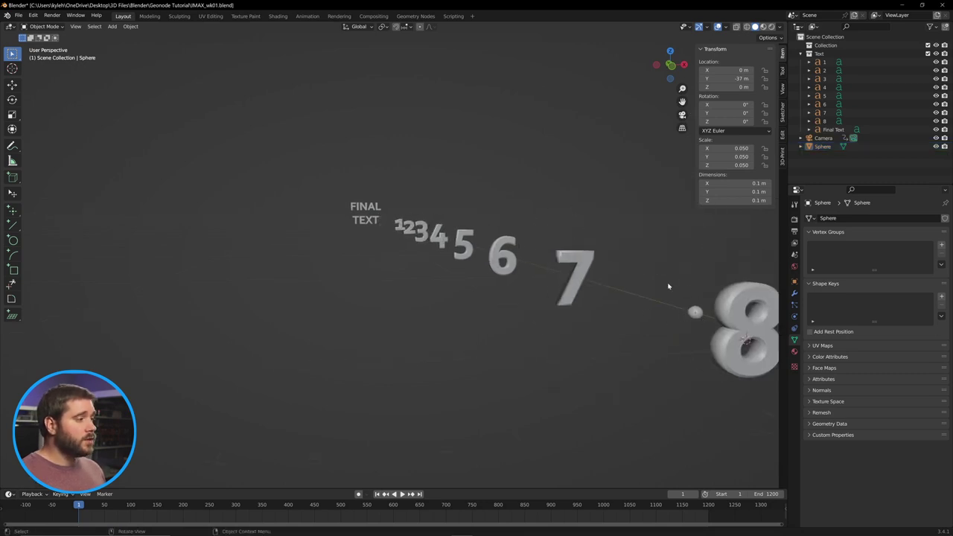
- Snap the 3D cursor to the center of the sphere
{"action": "left_click", "coordinate": [695, 312]}
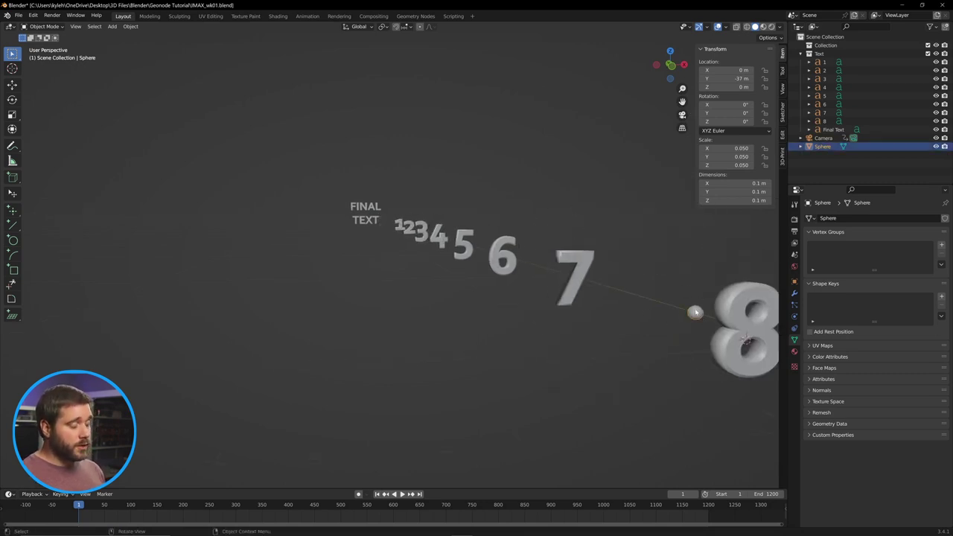
{"action": "key", "text": "shift+s"}
{"action": "left_click", "coordinate": [696, 366]}
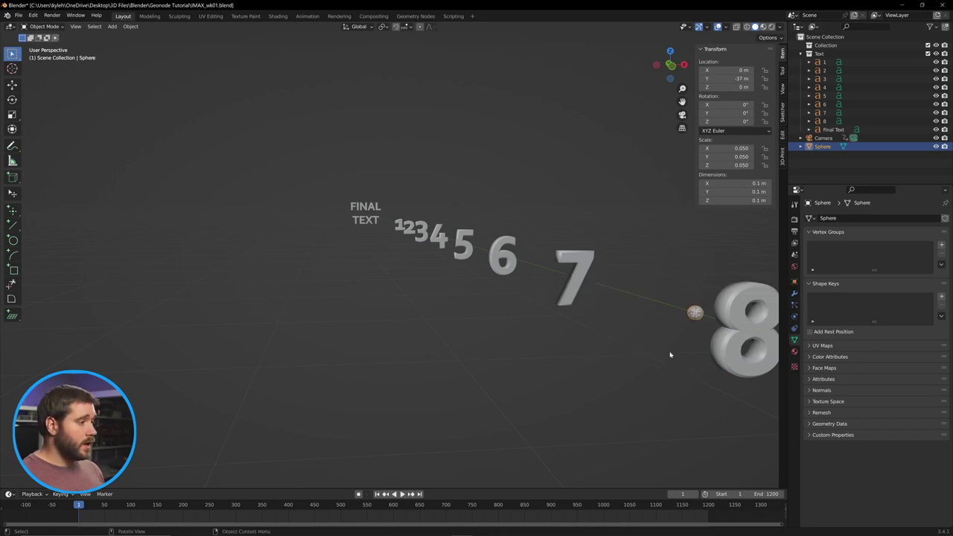
{"action": "left_click", "coordinate": [629, 350]}
- Add a mesh cylinder at the 3D cursor with 64 vertices
{"action": "key", "text": "shift+a"}
{"action": "mouse_move", "coordinate": [630, 351]}
{"action": "left_click", "coordinate": [715, 393]}
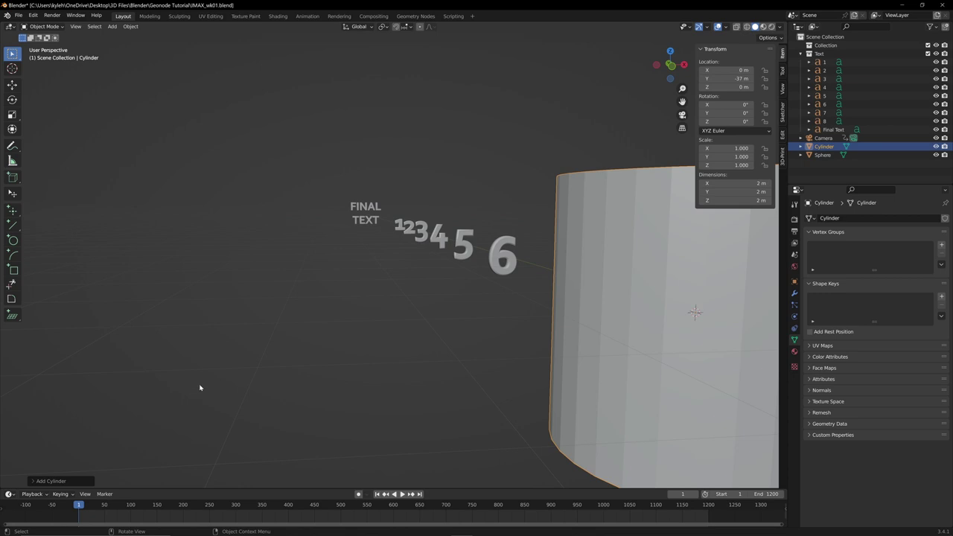
{"action": "scroll", "coordinate": [200, 387], "scroll_direction": "down", "scroll_amount": 8}
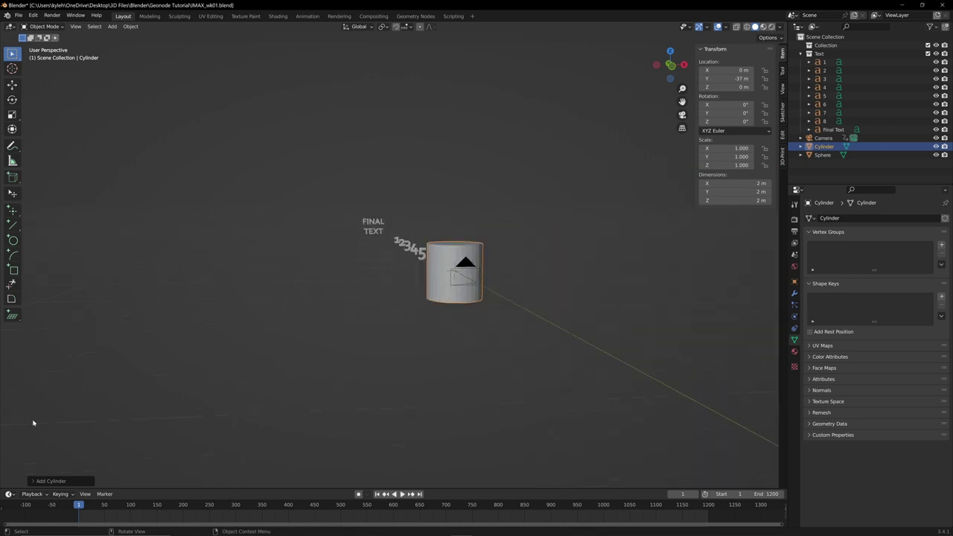
{"action": "left_click", "coordinate": [34, 481]}
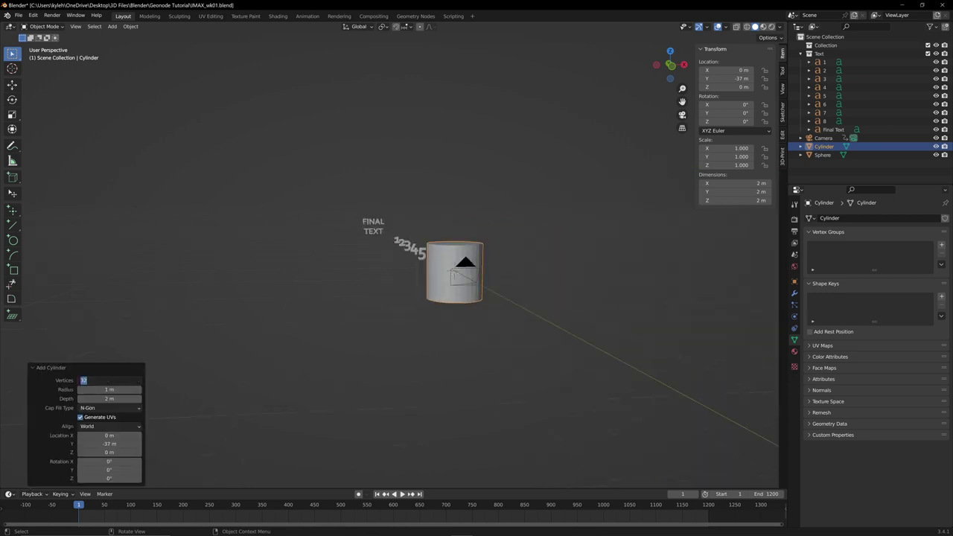
{"action": "key", "text": "Return"}
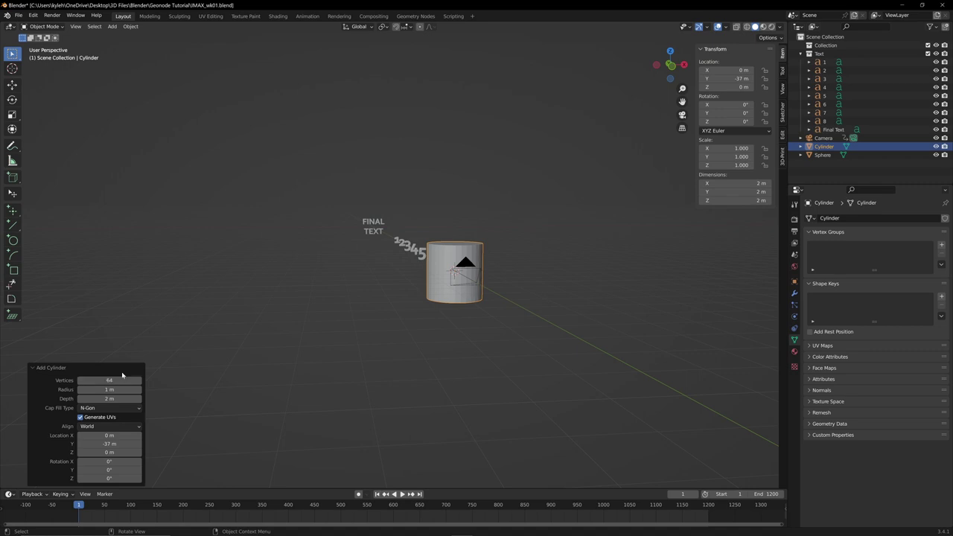
- Reduce the new cylinder's radius to 0.01 m after trying 0.05 m, and deselect it
{"action": "scroll", "coordinate": [481, 247], "scroll_direction": "up", "scroll_amount": 2}
{"action": "scroll", "coordinate": [481, 247], "scroll_direction": "down", "scroll_amount": 1}
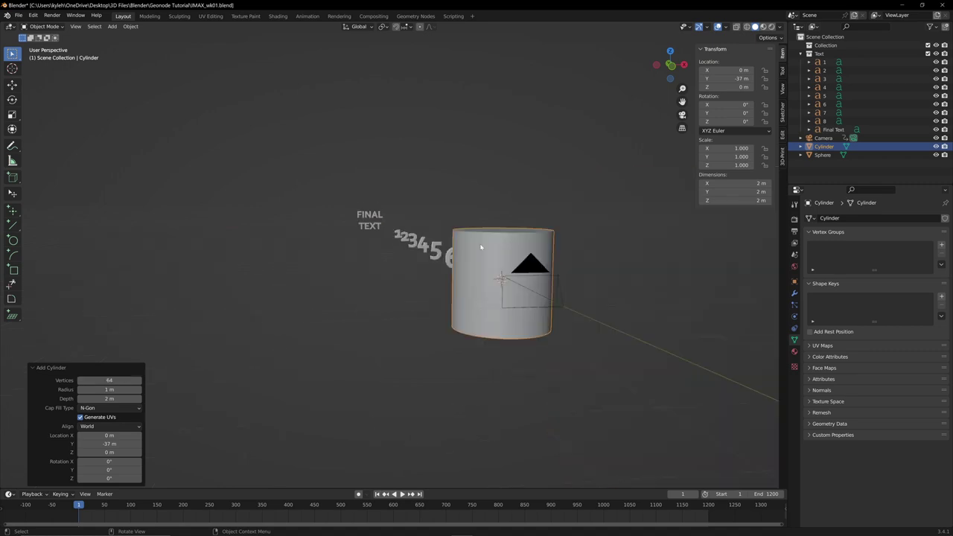
{"action": "left_click", "coordinate": [111, 390]}
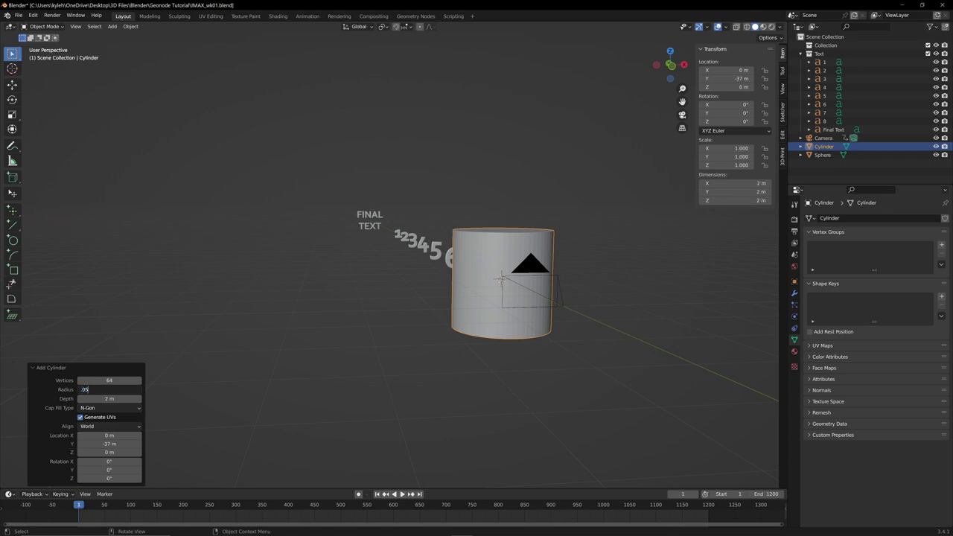
{"action": "key", "text": "Return"}
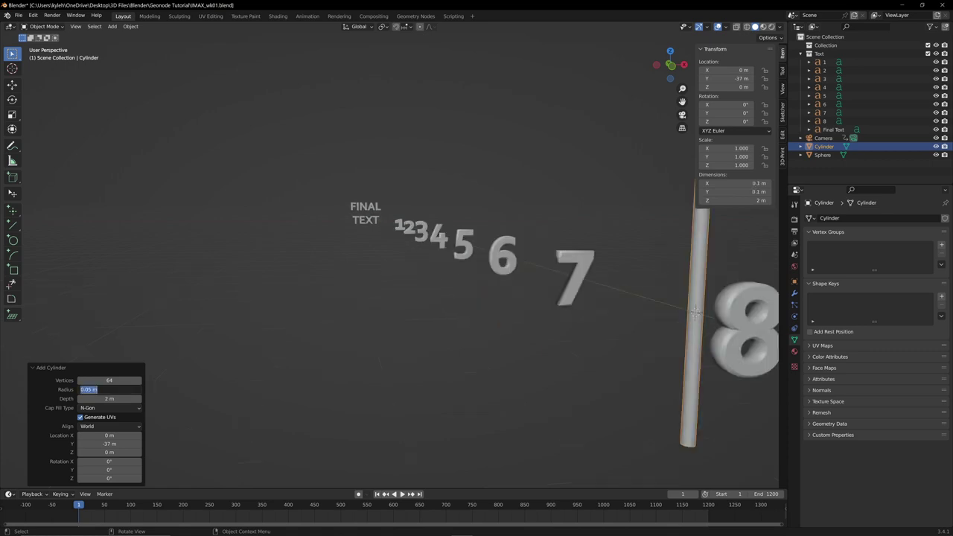
{"action": "type", "text": "1"}
{"action": "key", "text": "Return"}
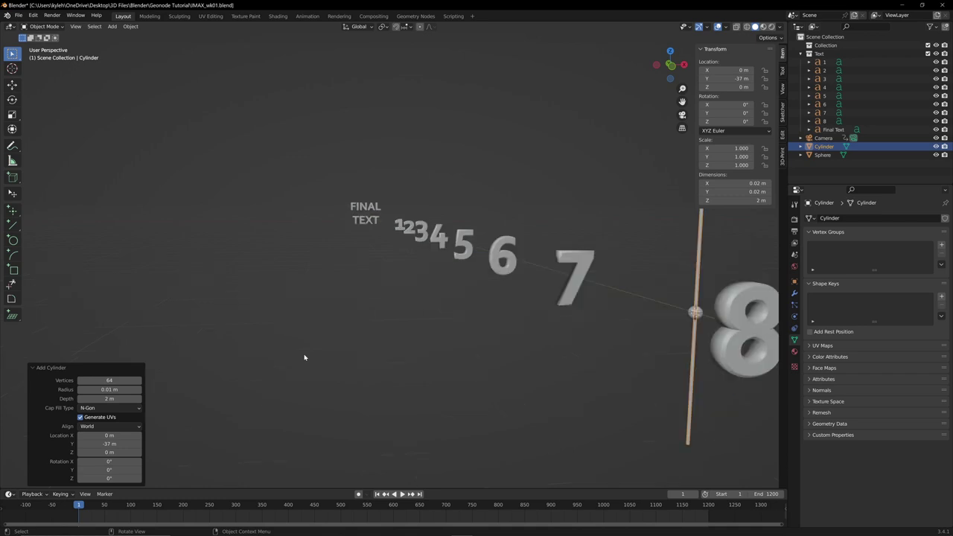
{"action": "left_click", "coordinate": [557, 374]}
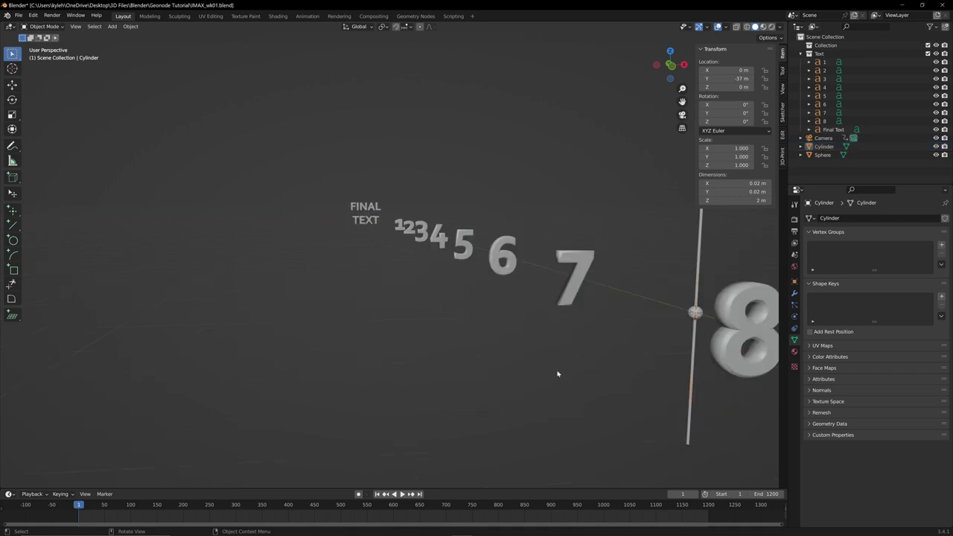
- Move the thin cylinder up 1 m along the Z axis so it starts at the sphere
{"action": "left_click", "coordinate": [703, 239]}
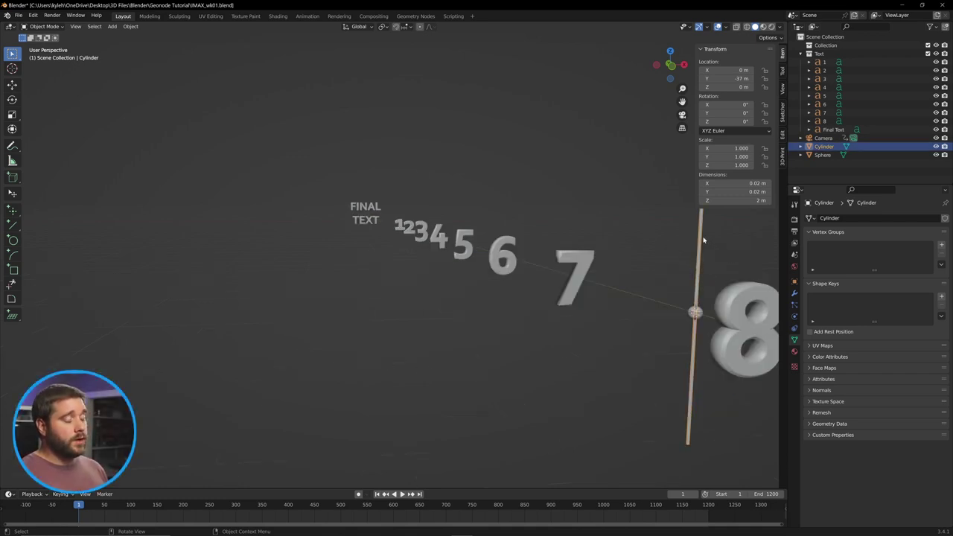
{"action": "type", "text": "gz"}
{"action": "type", "text": "1"}
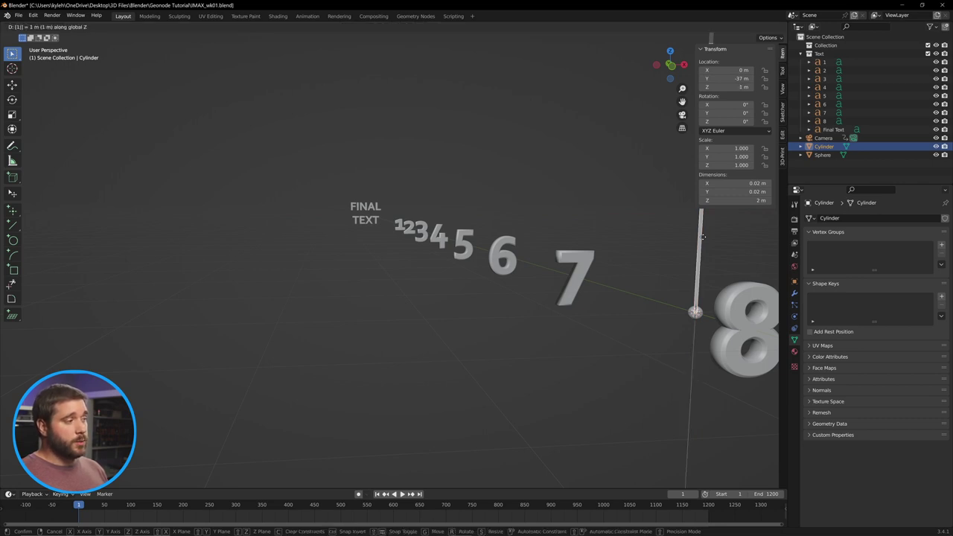
{"action": "key", "text": "Return"}
{"action": "middle_click_drag", "start_coordinate": [656, 305], "coordinate": [525, 295]}
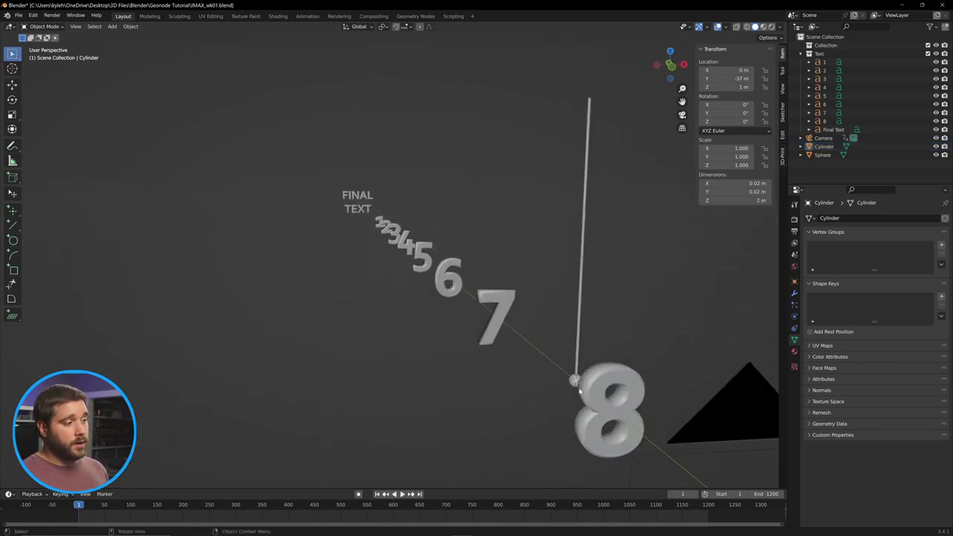
- Apply Shade Smooth to the sphere between the numbers 7 and 8
{"action": "left_click", "coordinate": [573, 381]}
{"action": "key", "text": "KP_Decimal"}
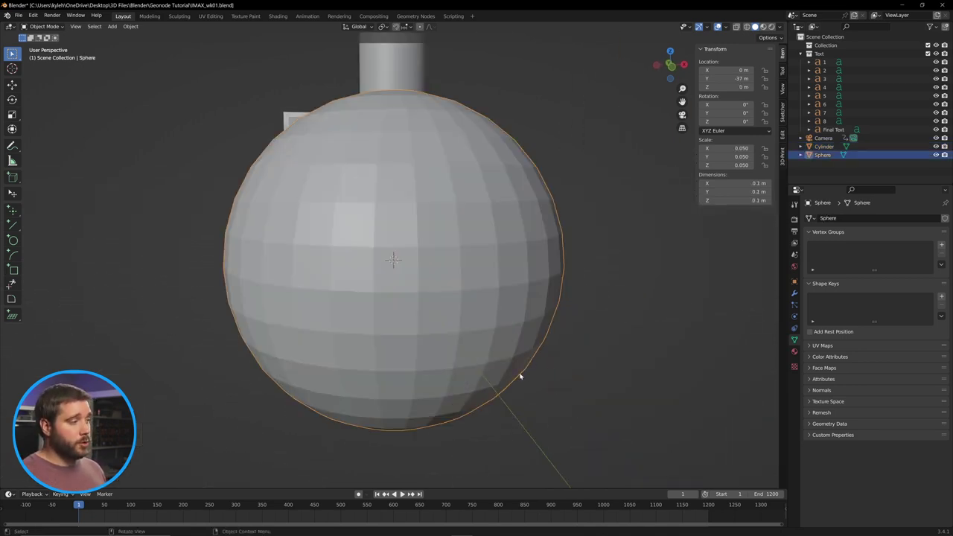
{"action": "scroll", "coordinate": [558, 381], "scroll_direction": "down", "scroll_amount": 6}
{"action": "scroll", "coordinate": [521, 350], "scroll_direction": "up", "scroll_amount": 8}
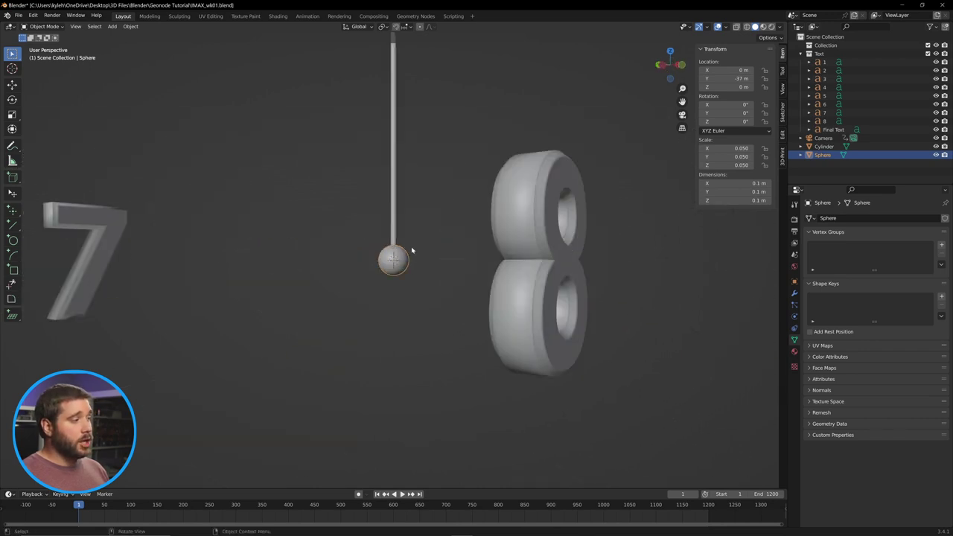
{"action": "right_click", "coordinate": [428, 257]}
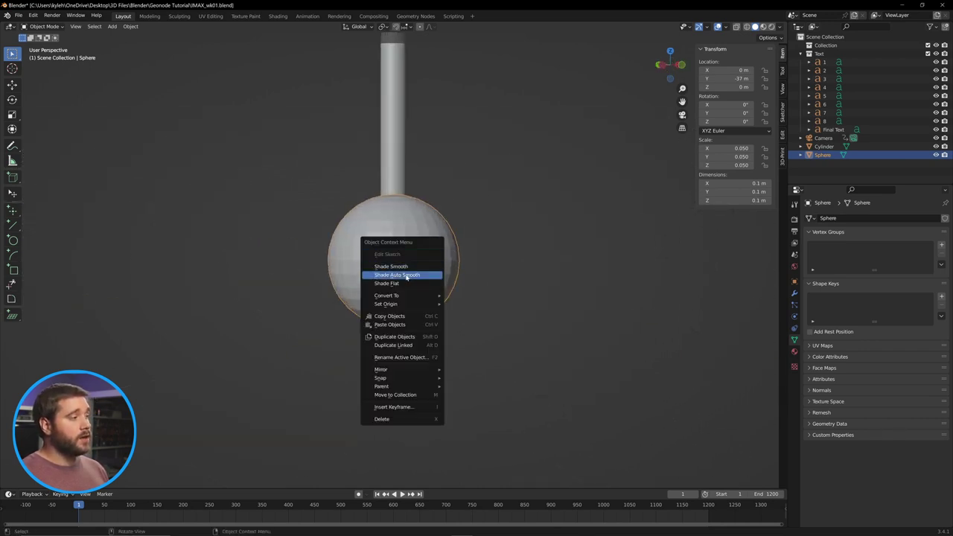
{"action": "left_click", "coordinate": [411, 266]}
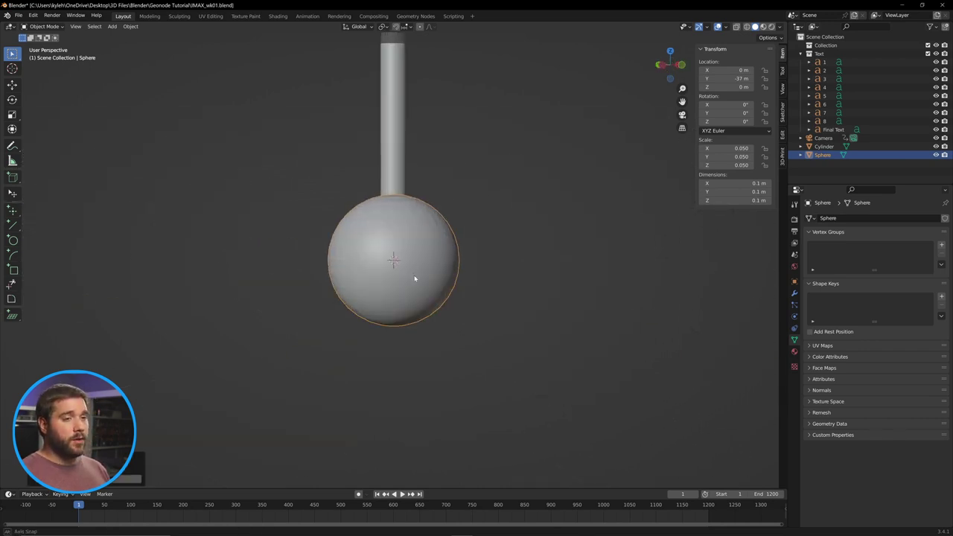
{"action": "middle_click_drag", "start_coordinate": [415, 278], "coordinate": [442, 317]}
{"action": "left_click", "coordinate": [396, 151]}
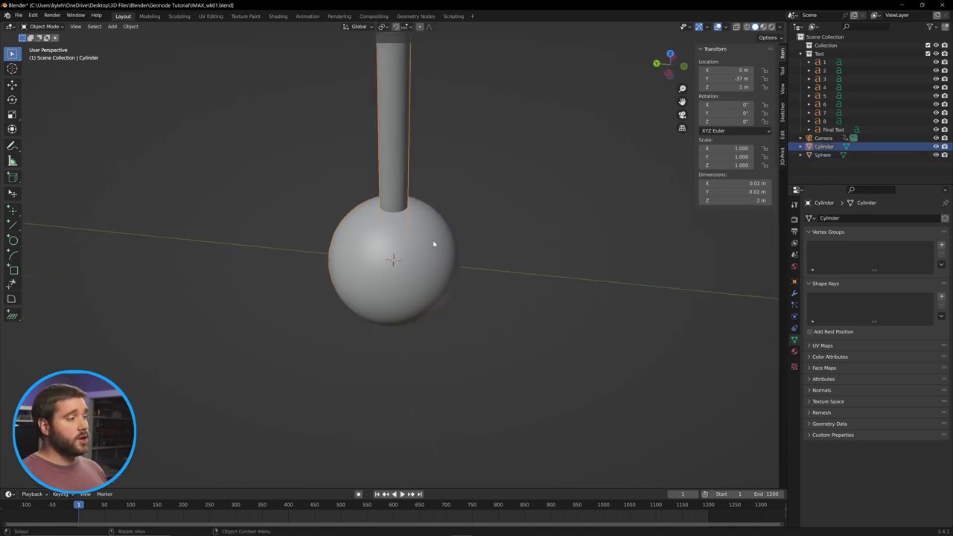
{"action": "left_click", "coordinate": [432, 246]}
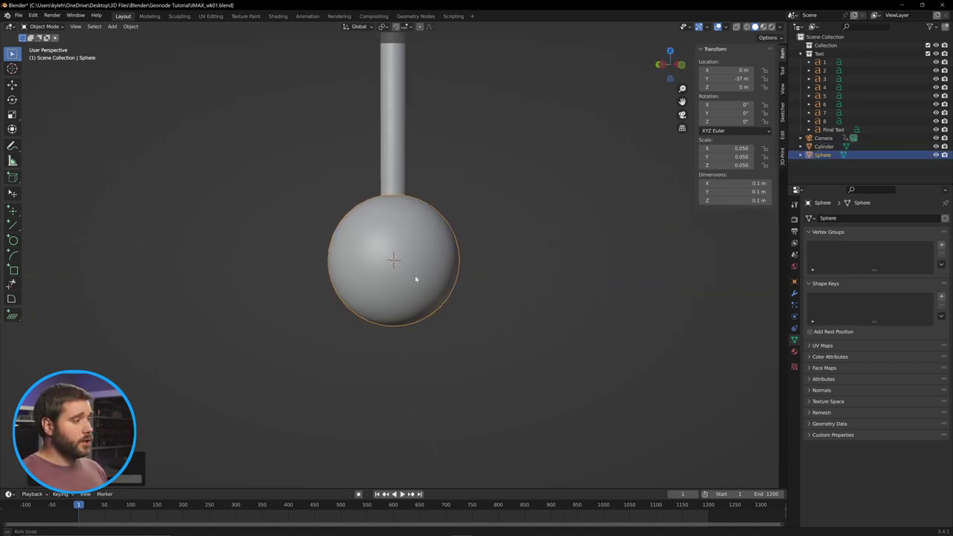
{"action": "middle_click_drag", "start_coordinate": [414, 275], "coordinate": [442, 316]}
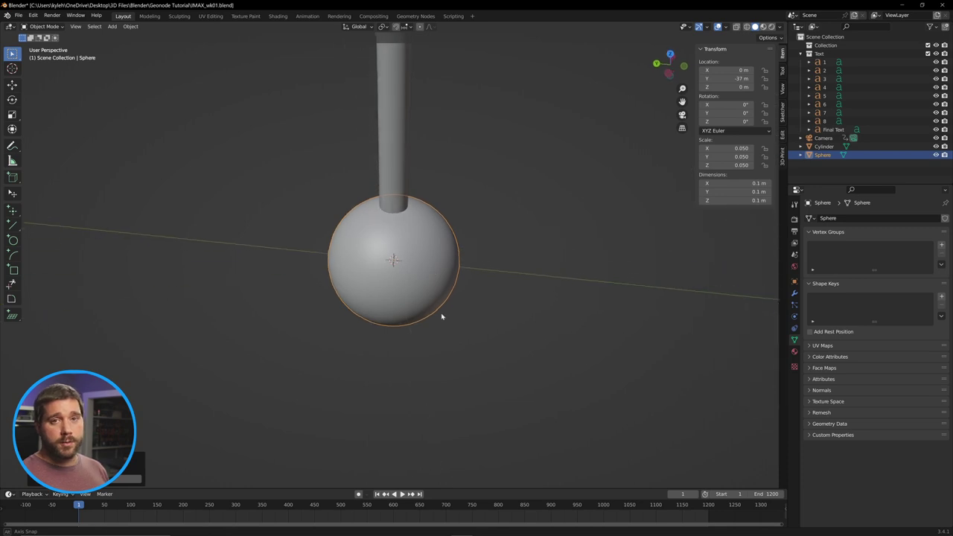
{"action": "left_click", "coordinate": [395, 151]}
{"action": "left_click", "coordinate": [411, 239]}
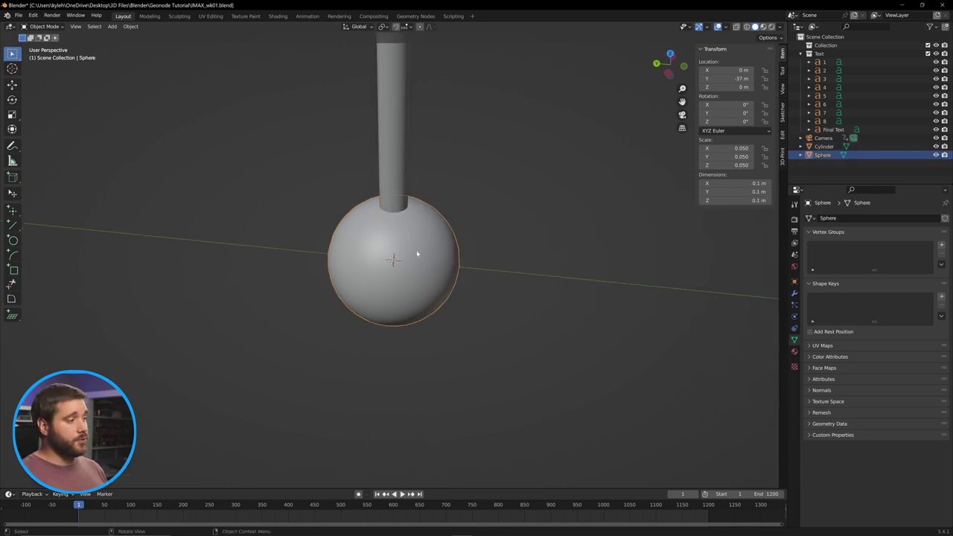
{"action": "middle_click_drag", "start_coordinate": [336, 153], "coordinate": [441, 303]}
{"action": "left_click", "coordinate": [395, 151]}
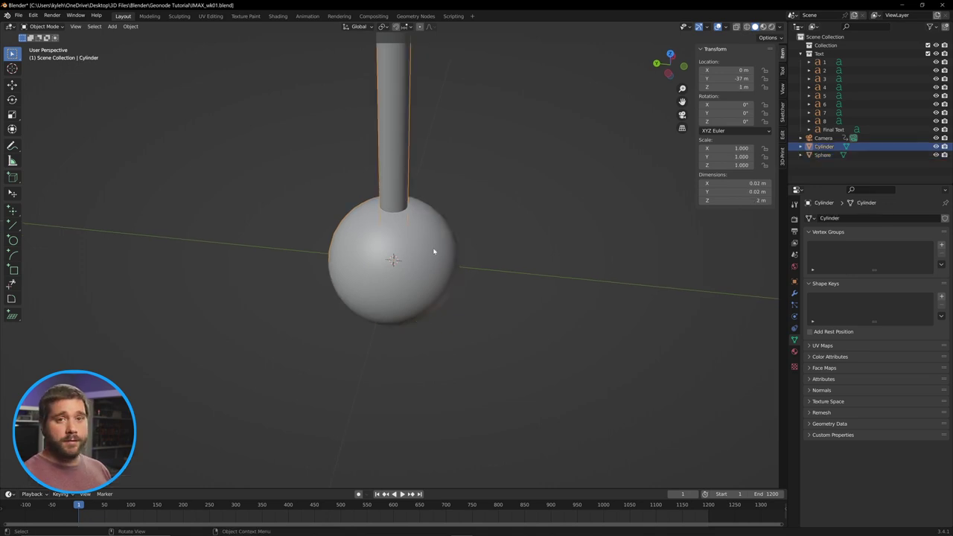
{"action": "left_click", "coordinate": [387, 238]}
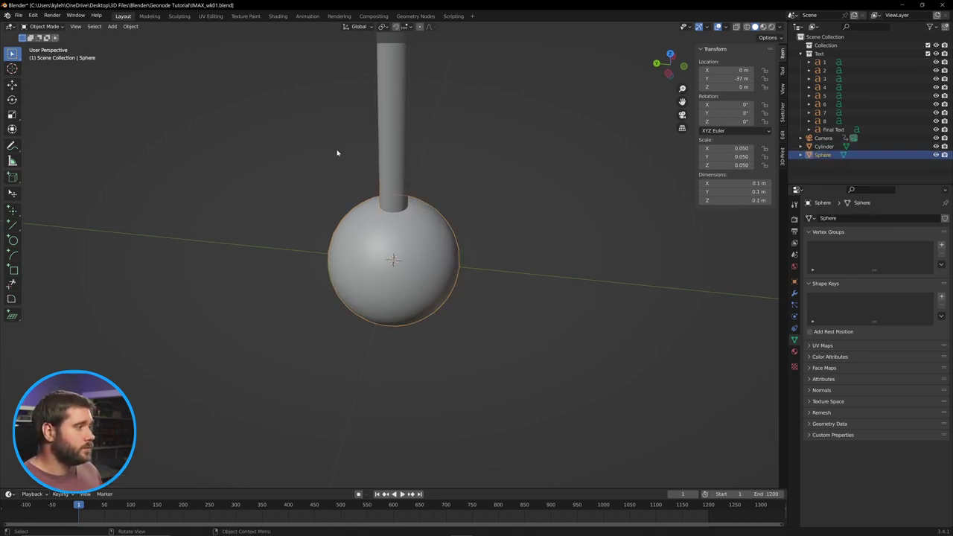
- Apply Shade Auto Smooth to the cylinder rod
{"action": "left_click", "coordinate": [384, 110]}
{"action": "right_click", "coordinate": [385, 110]}
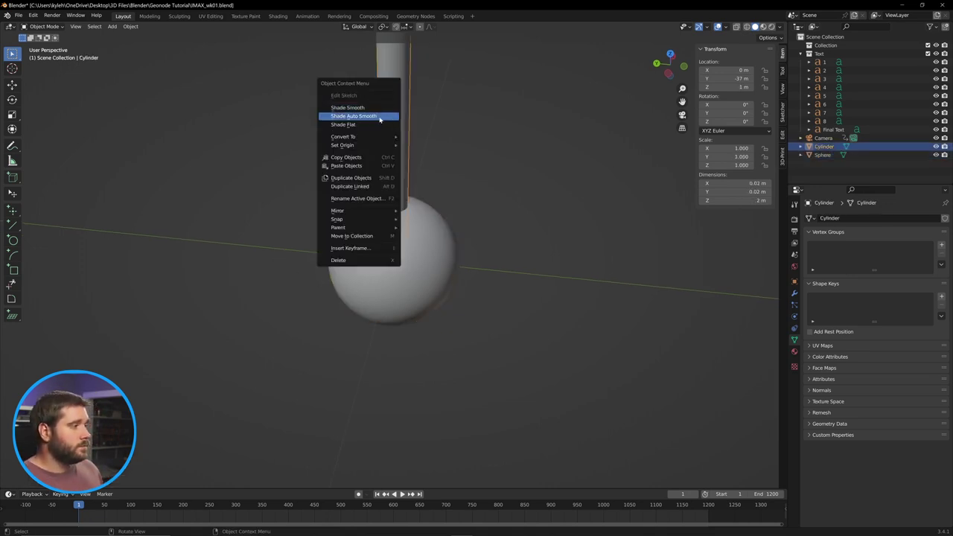
{"action": "left_click", "coordinate": [380, 116]}
{"action": "scroll", "coordinate": [402, 111], "scroll_direction": "down", "scroll_amount": 8}
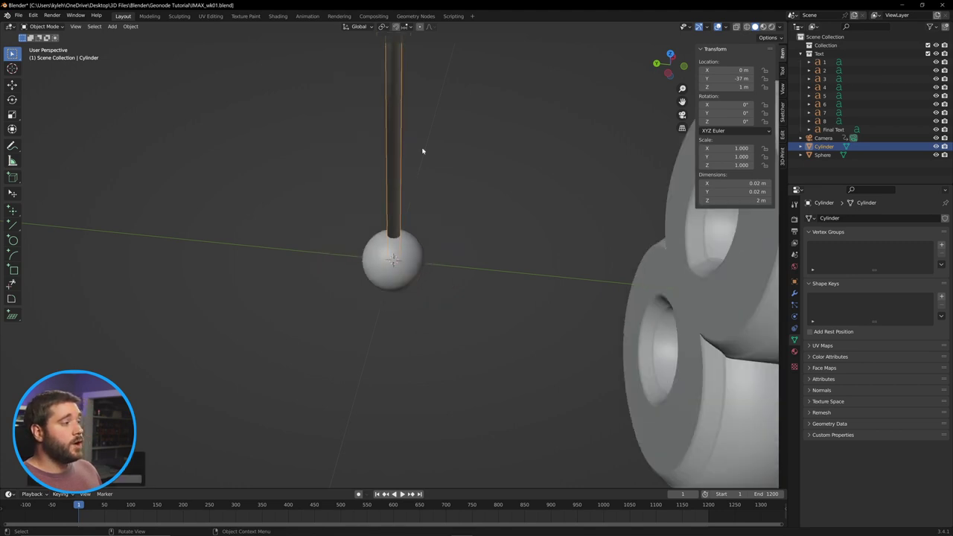
- Set the cylinder's origin to the 3D cursor at the sphere's center and briefly test its rotation
{"action": "left_click", "coordinate": [457, 155]}
{"action": "middle_click_drag", "start_coordinate": [458, 155], "coordinate": [414, 138]}
{"action": "scroll", "coordinate": [405, 123], "scroll_direction": "up", "scroll_amount": 4}
{"action": "left_click", "coordinate": [394, 103]}
{"action": "left_click", "coordinate": [130, 27]}
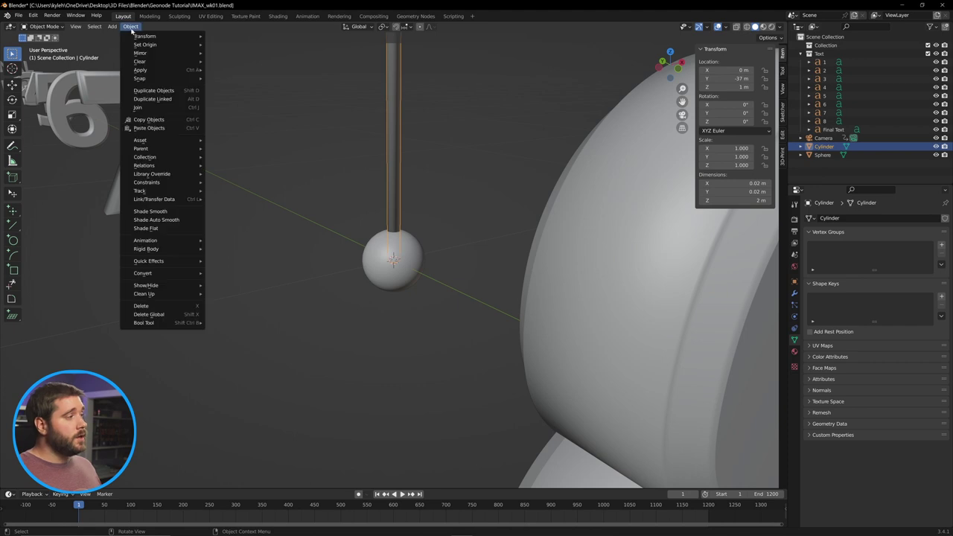
{"action": "mouse_move", "coordinate": [155, 46]}
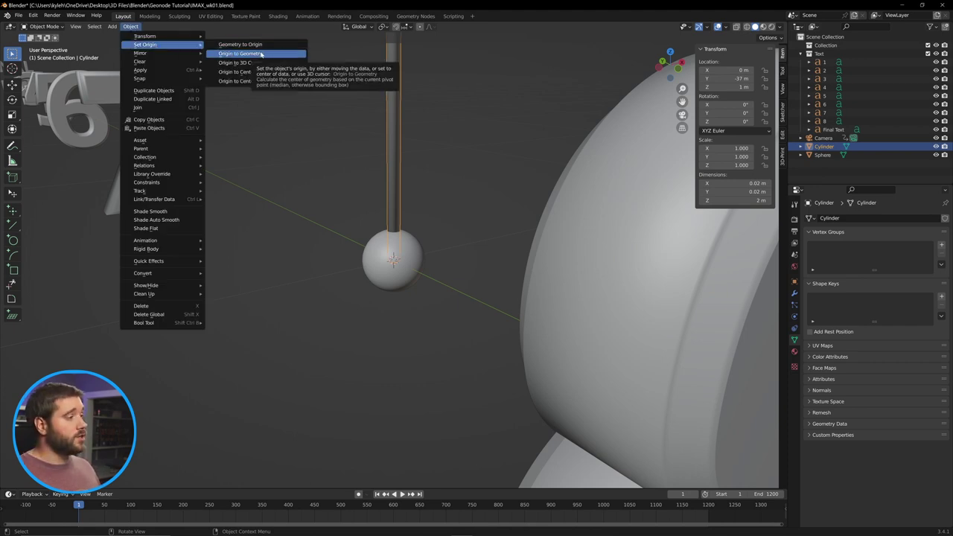
{"action": "left_click", "coordinate": [269, 54]}
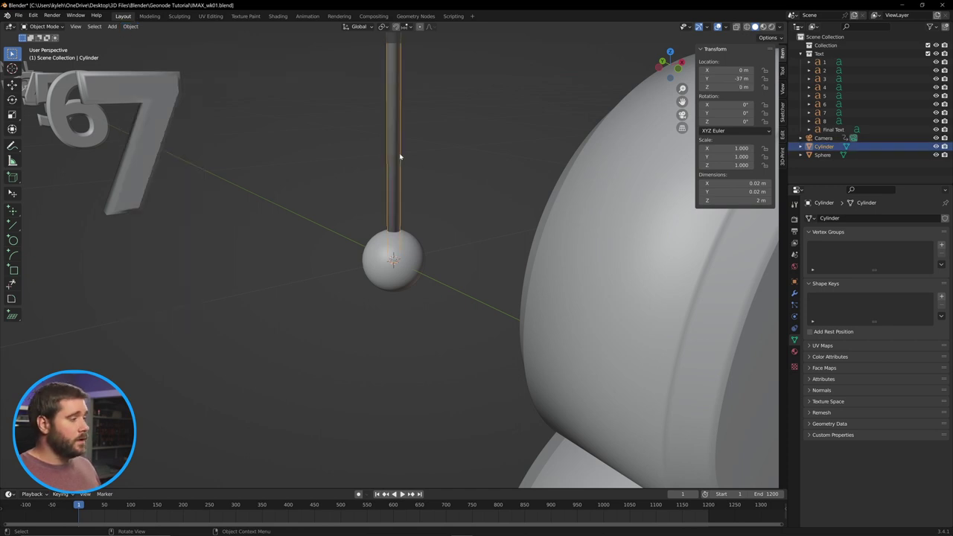
{"action": "key", "text": "r"}
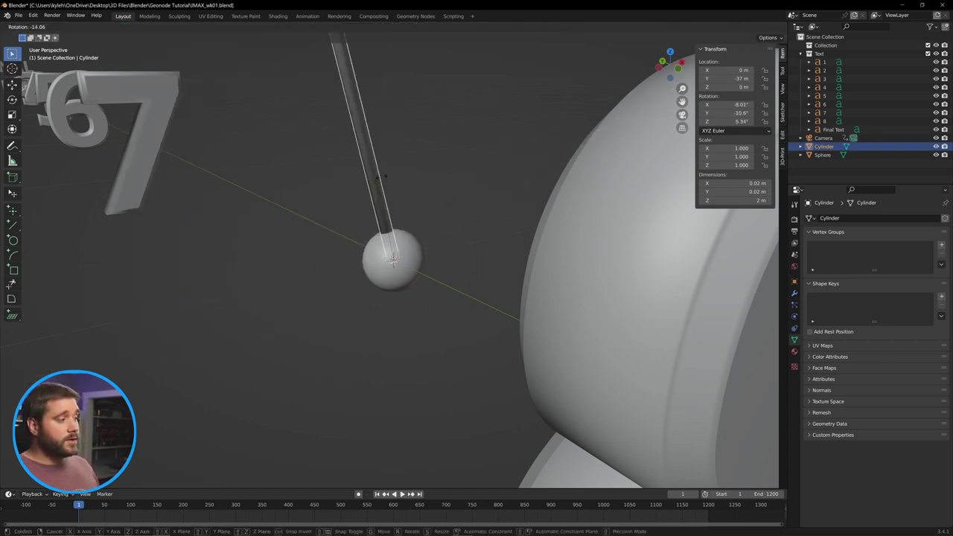
{"action": "key", "text": "Escape"}
- Parent the cylinder to the sphere, with the sphere as the parent object
{"action": "left_click", "coordinate": [408, 259]}
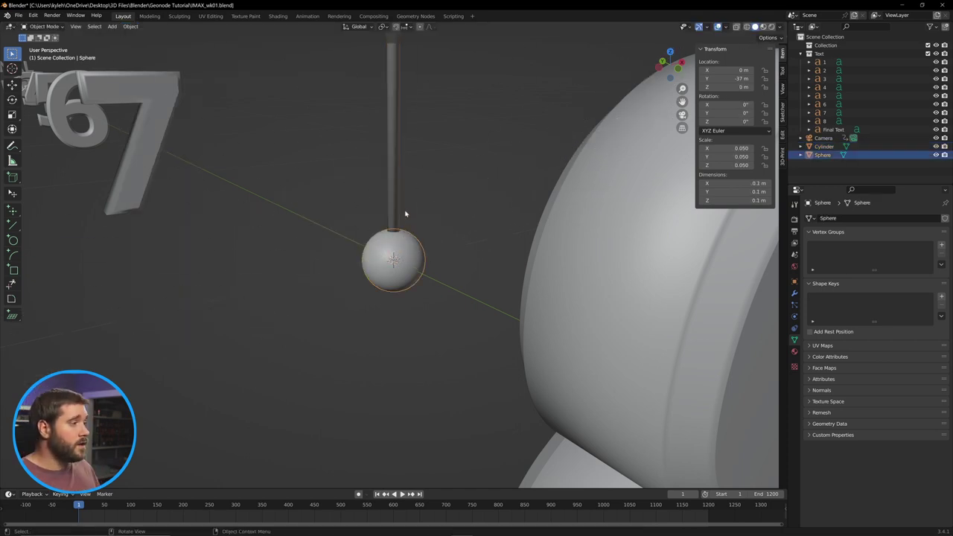
{"action": "left_click", "coordinate": [396, 175]}
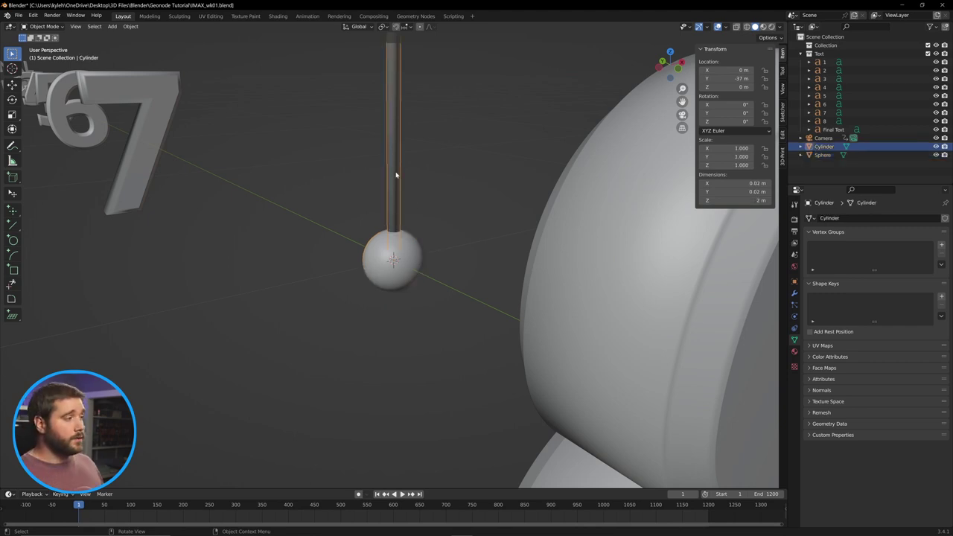
{"action": "left_click", "coordinate": [412, 257], "text": "shift"}
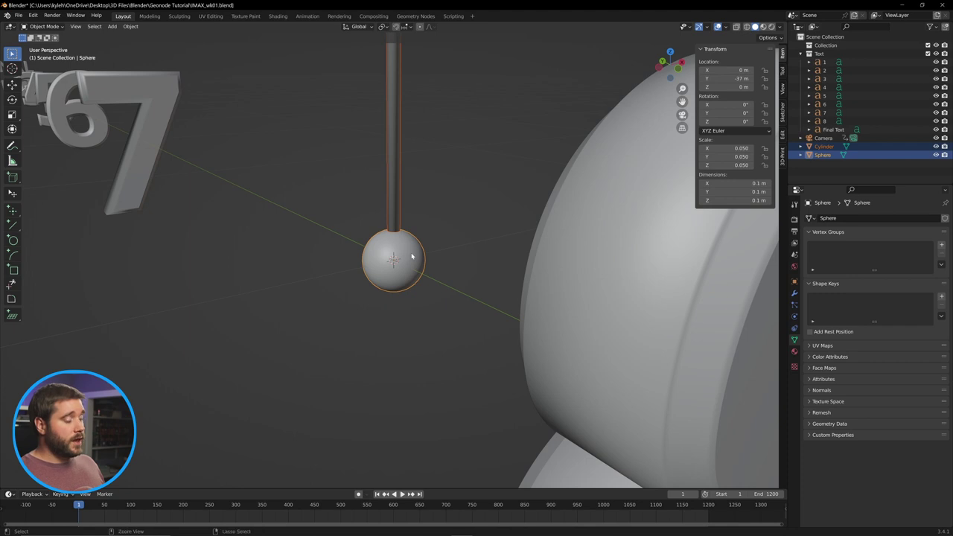
{"action": "key", "text": "ctrl+p"}
{"action": "left_click", "coordinate": [412, 254]}
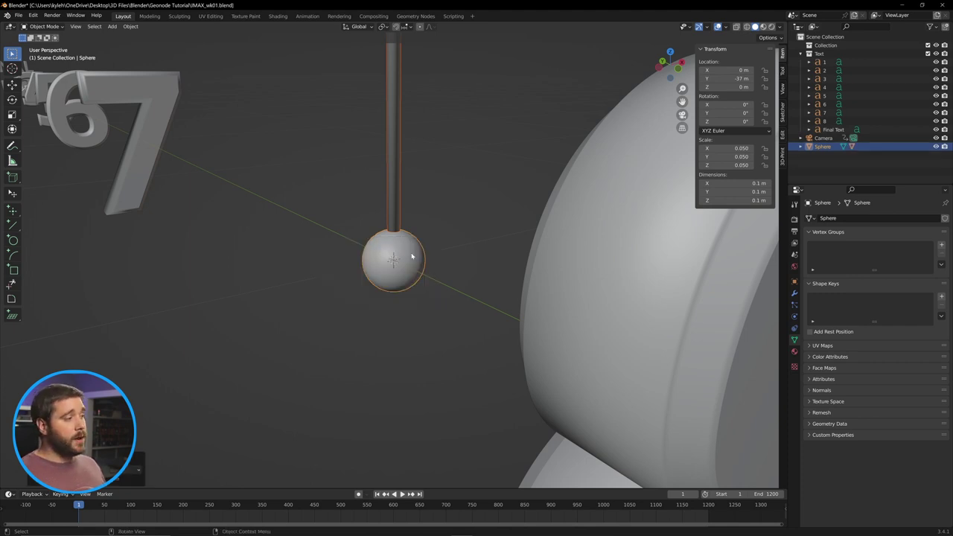
- Try rotating the sphere about the Y axis to test the parented cylinder
{"action": "left_click", "coordinate": [408, 151]}
{"action": "left_click", "coordinate": [386, 140]}
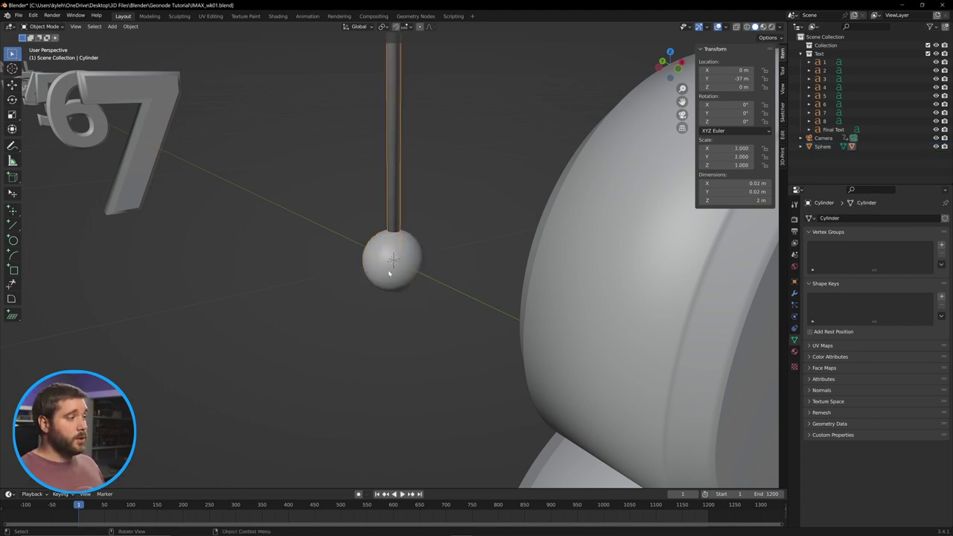
{"action": "left_click", "coordinate": [368, 257]}
{"action": "key", "text": "r"}
{"action": "key", "text": "y"}
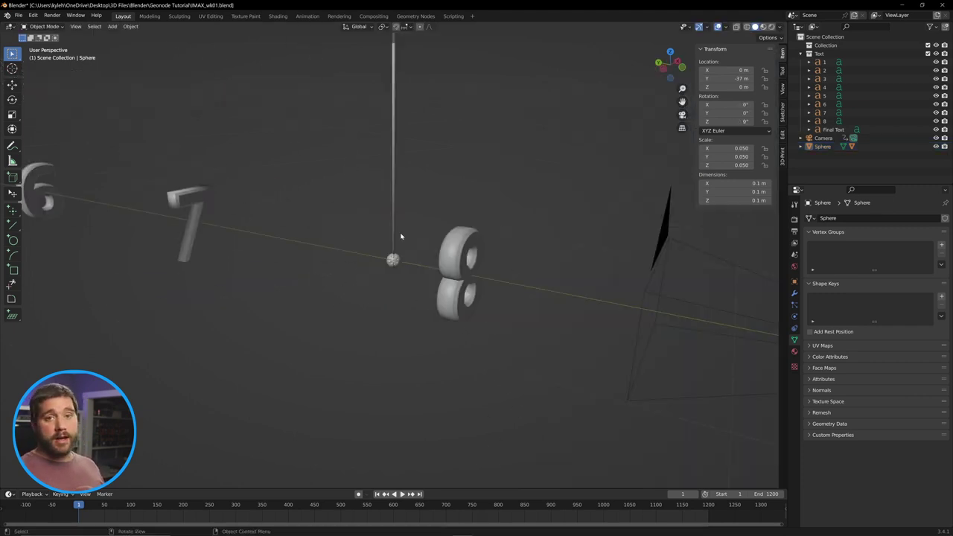
- Duplicate the sphere together with its rod along the Y axis to Y -34.5 m, near the number 7
{"action": "scroll", "coordinate": [375, 213], "scroll_direction": "down", "scroll_amount": 7}
{"action": "middle_click_drag", "start_coordinate": [402, 237], "coordinate": [668, 242]}
{"action": "scroll", "coordinate": [668, 243], "scroll_direction": "up", "scroll_amount": 9}
{"action": "left_click_drag", "start_coordinate": [495, 56], "coordinate": [653, 319]}
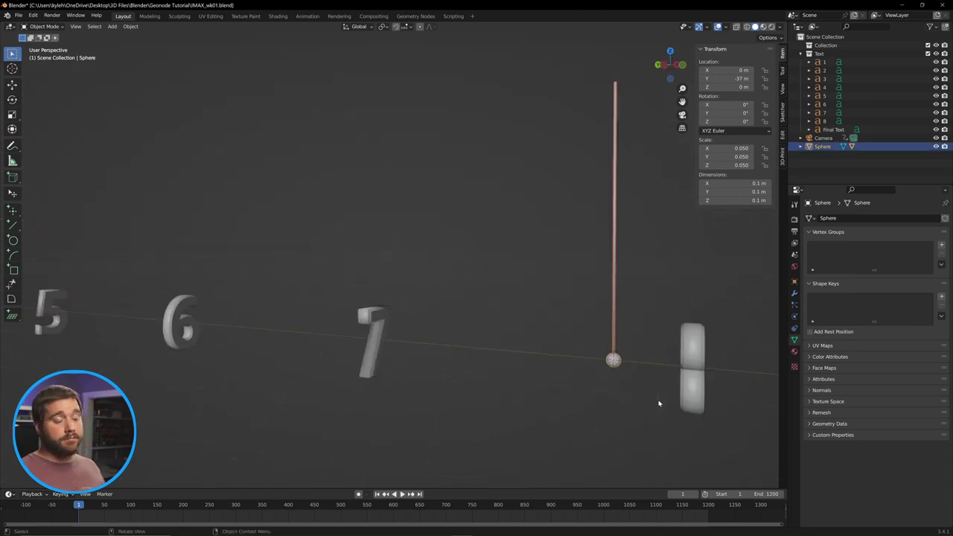
{"action": "key", "text": "shift+d"}
{"action": "key", "text": "y"}
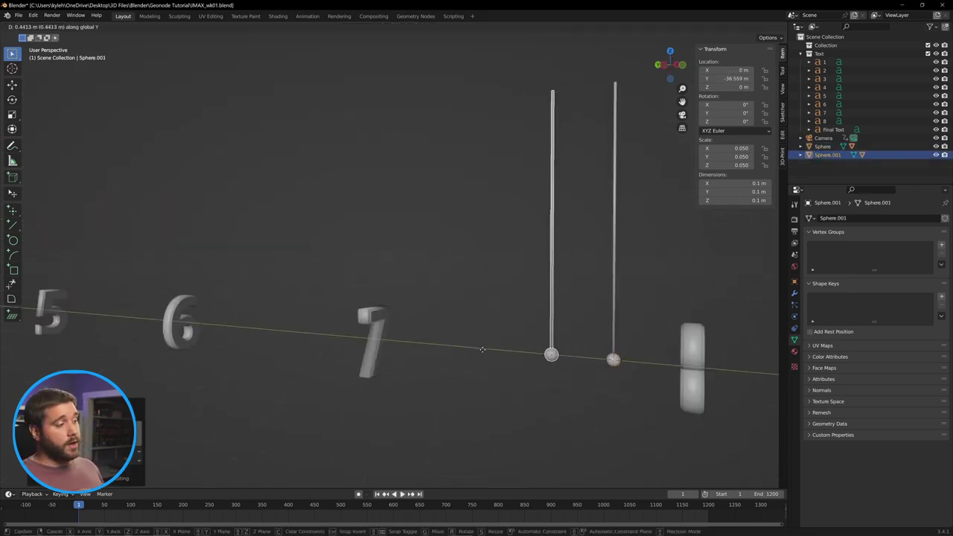
{"action": "left_click", "coordinate": [482, 353]}
- Duplicate both sphere-and-rod pairs and move the copies 5 m along the Y axis
{"action": "middle_click_drag", "start_coordinate": [469, 348], "coordinate": [499, 364]}
{"action": "left_click_drag", "start_coordinate": [598, 97], "coordinate": [491, 376], "text": "shift"}
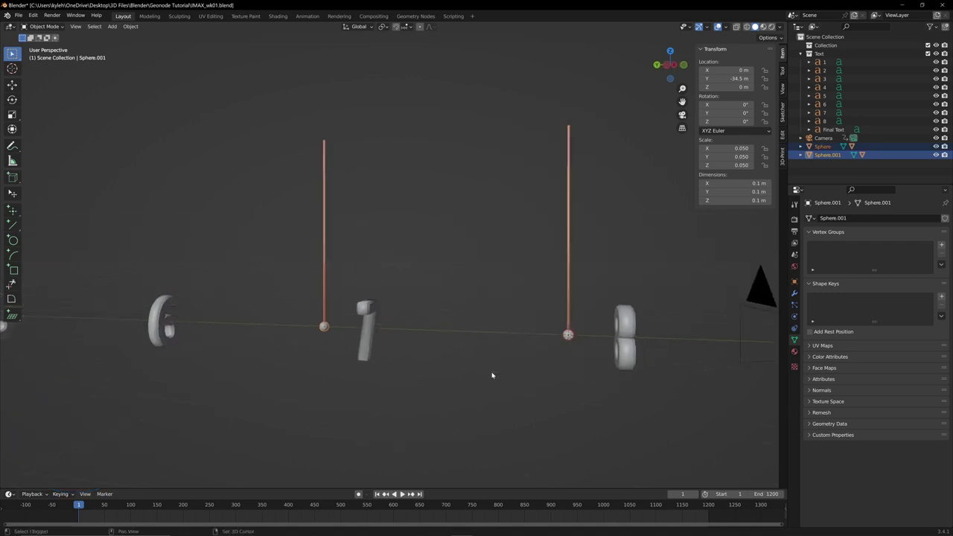
{"action": "key", "text": "shift+d"}
{"action": "type", "text": "y5"}
{"action": "key", "text": "Return"}
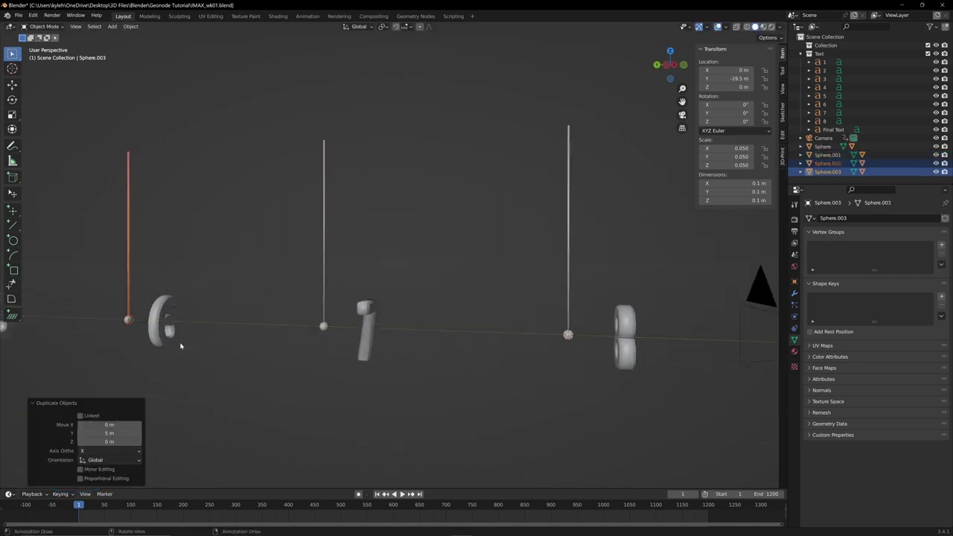
- Duplicate the four sphere-and-rod pairs and move the copies 10 m along the Y axis to cover the remaining numbers
{"action": "scroll", "coordinate": [335, 343], "scroll_direction": "down", "scroll_amount": 4}
{"action": "left_click_drag", "start_coordinate": [532, 160], "coordinate": [505, 348], "text": "shift"}
{"action": "key", "text": "shift+d"}
{"action": "type", "text": "y10"}
{"action": "middle_click_drag", "start_coordinate": [249, 373], "coordinate": [483, 345]}
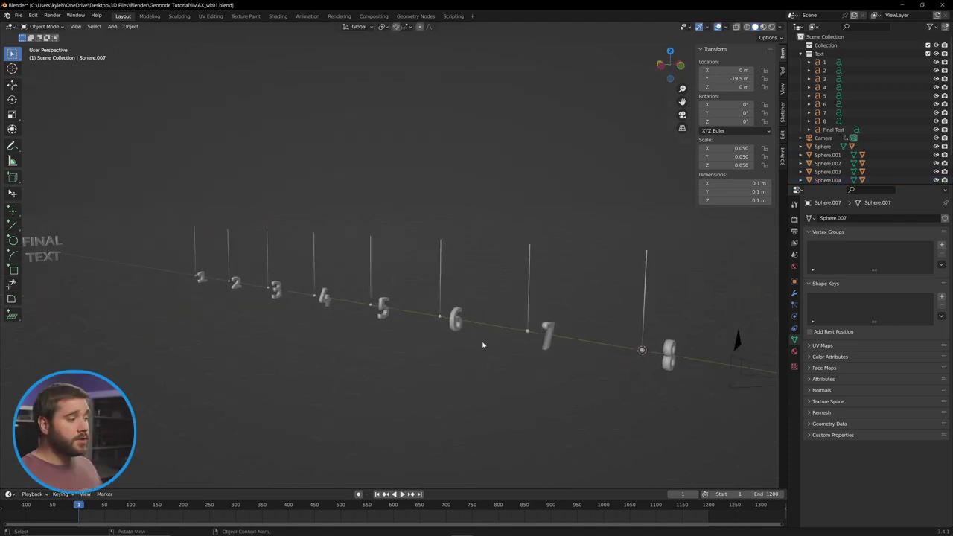
{"action": "middle_click_drag", "start_coordinate": [618, 229], "coordinate": [600, 255]}
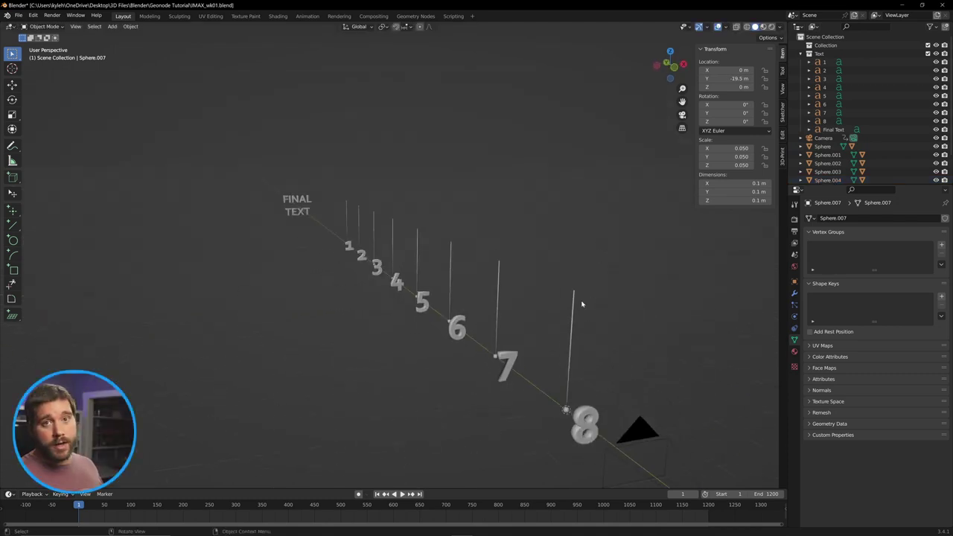
{"action": "middle_click_drag", "start_coordinate": [583, 304], "coordinate": [606, 385]}
- Switch to the camera view, create a new collection, and move all eight spheres into it
{"action": "key", "text": "KP_0"}
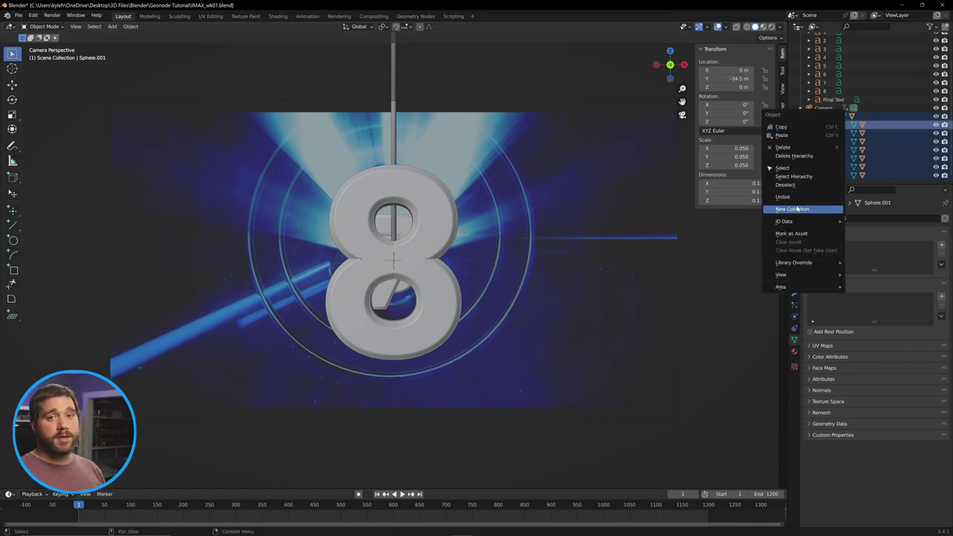
{"action": "left_click", "coordinate": [798, 210]}
{"action": "left_click_drag", "start_coordinate": [826, 117], "coordinate": [827, 47]}
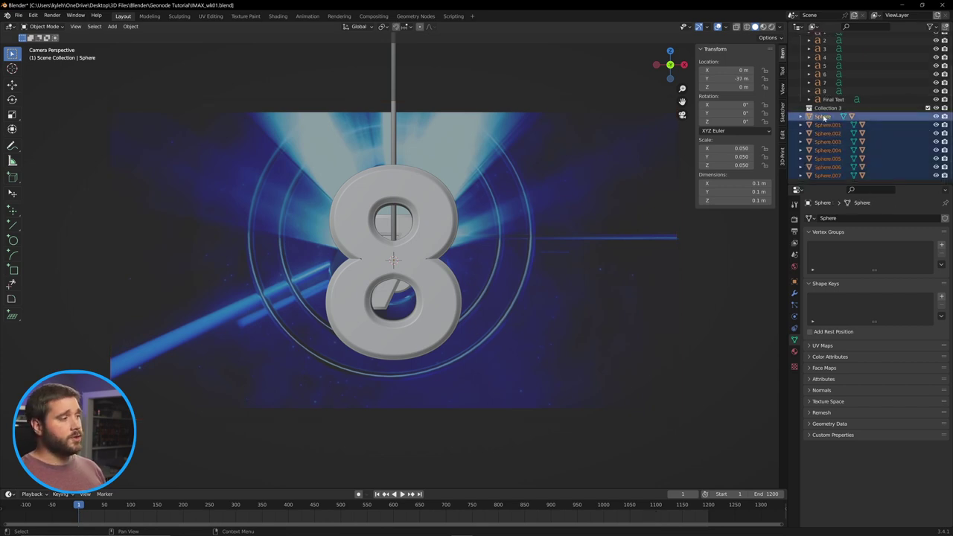
{"action": "left_click_drag", "start_coordinate": [823, 118], "coordinate": [828, 109]}
{"action": "scroll", "coordinate": [831, 116], "scroll_direction": "down", "scroll_amount": 5}
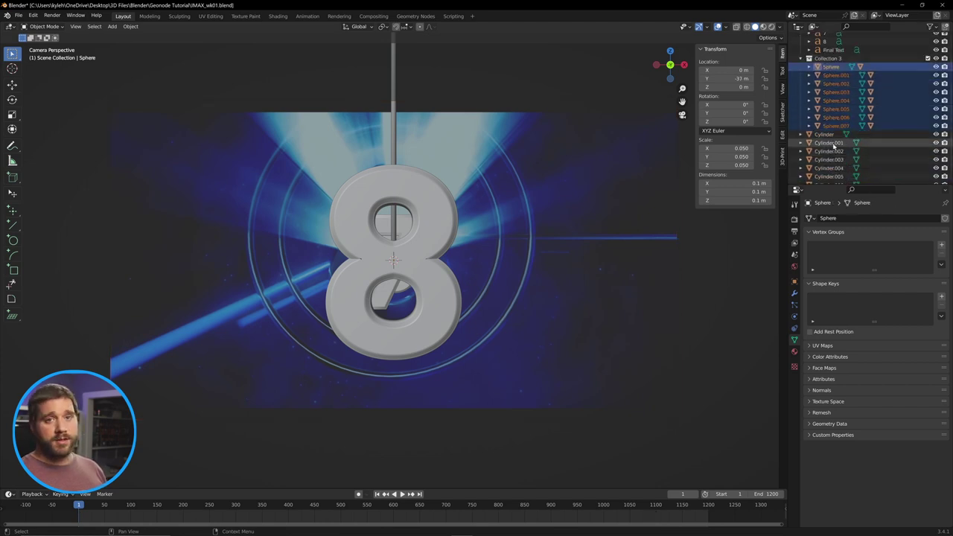
{"action": "scroll", "coordinate": [834, 145], "scroll_direction": "down", "scroll_amount": 2}
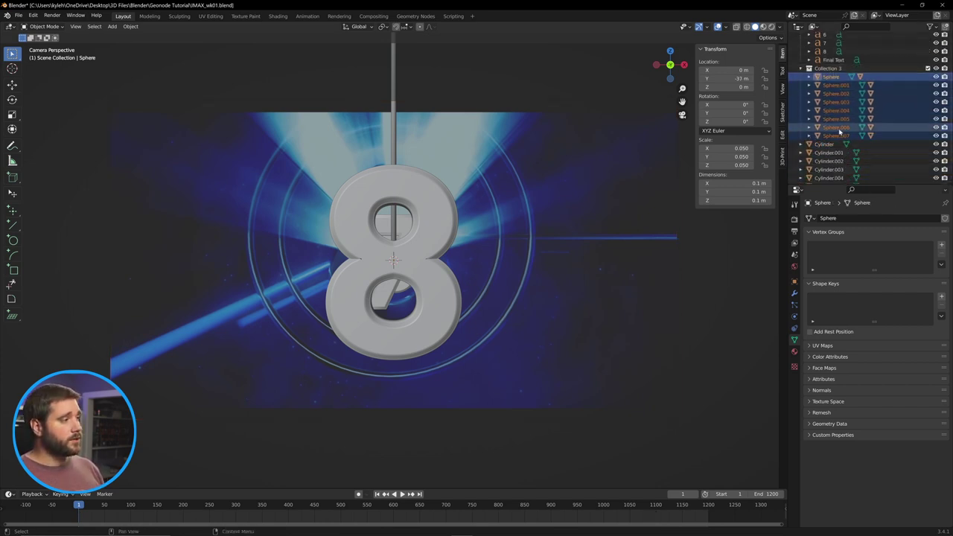
- Move all the cylinder rods into Collection 3 with the spheres
{"action": "left_click", "coordinate": [825, 118]}
{"action": "left_click", "coordinate": [827, 175], "text": "shift"}
{"action": "scroll", "coordinate": [829, 143], "scroll_direction": "up", "scroll_amount": 2}
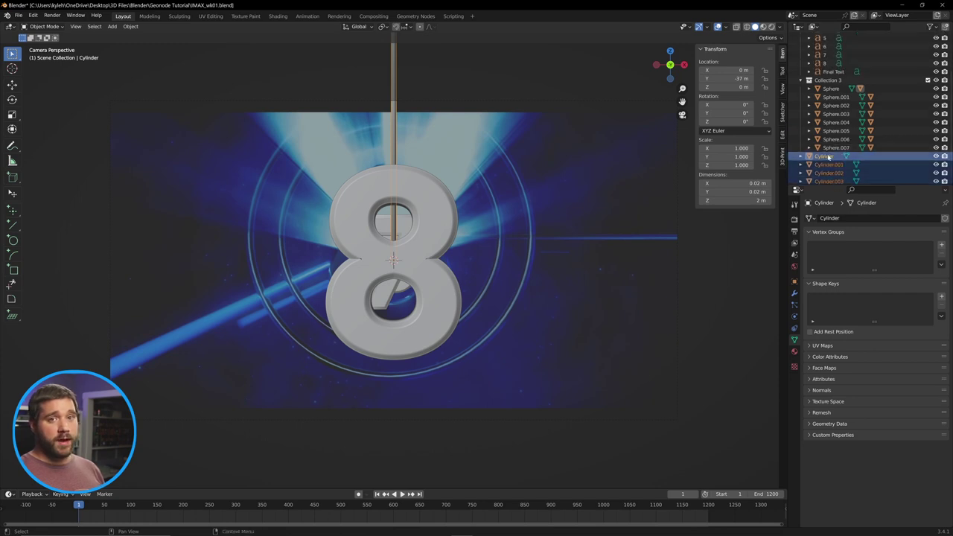
{"action": "left_click_drag", "start_coordinate": [828, 157], "coordinate": [829, 86]}
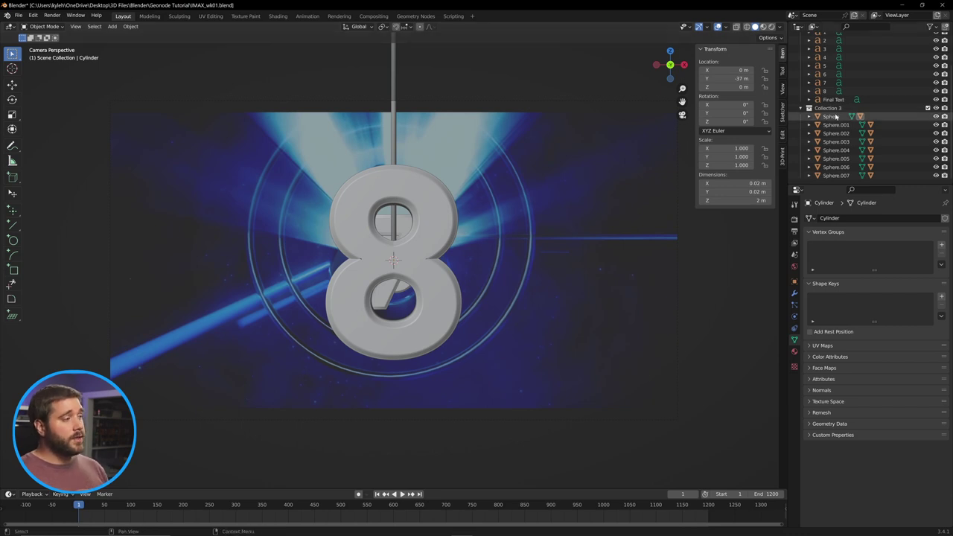
- Return to the camera view and exclude the collection holding the numbers and final text from the view layer
{"action": "middle_click_drag", "start_coordinate": [489, 309], "coordinate": [421, 340]}
{"action": "scroll", "coordinate": [531, 239], "scroll_direction": "down", "scroll_amount": 3}
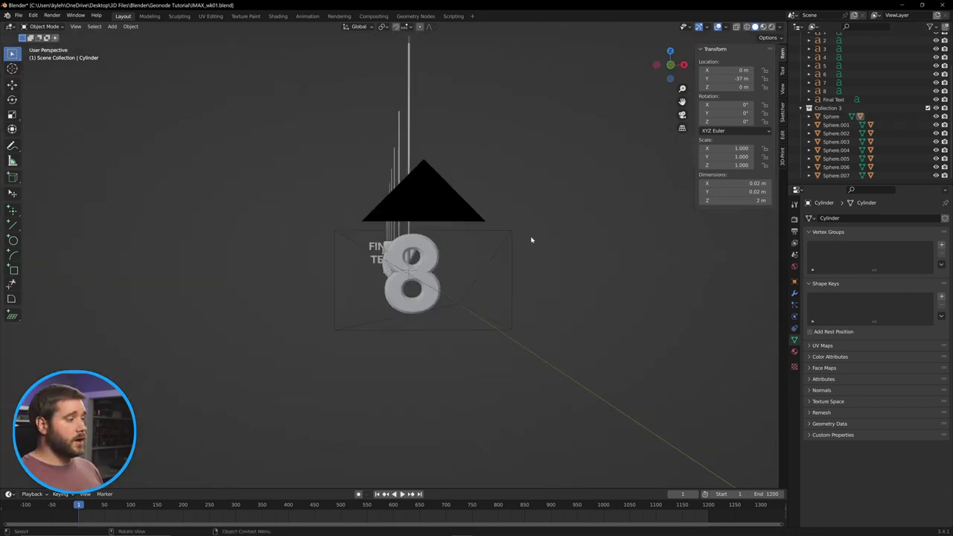
{"action": "middle_click_drag", "start_coordinate": [526, 233], "coordinate": [564, 225]}
{"action": "key", "text": "KP_0"}
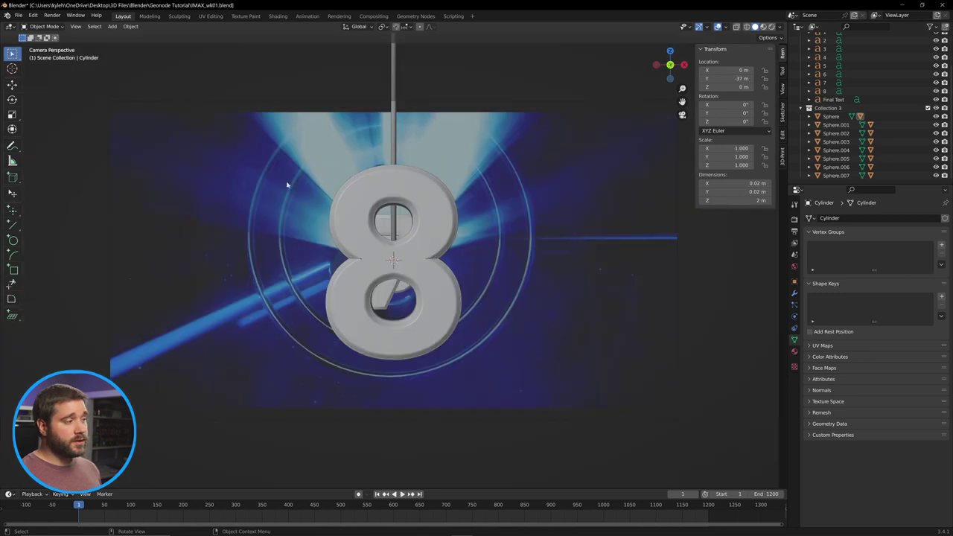
{"action": "scroll", "coordinate": [898, 100], "scroll_direction": "up", "scroll_amount": 2}
{"action": "left_click", "coordinate": [928, 63]}
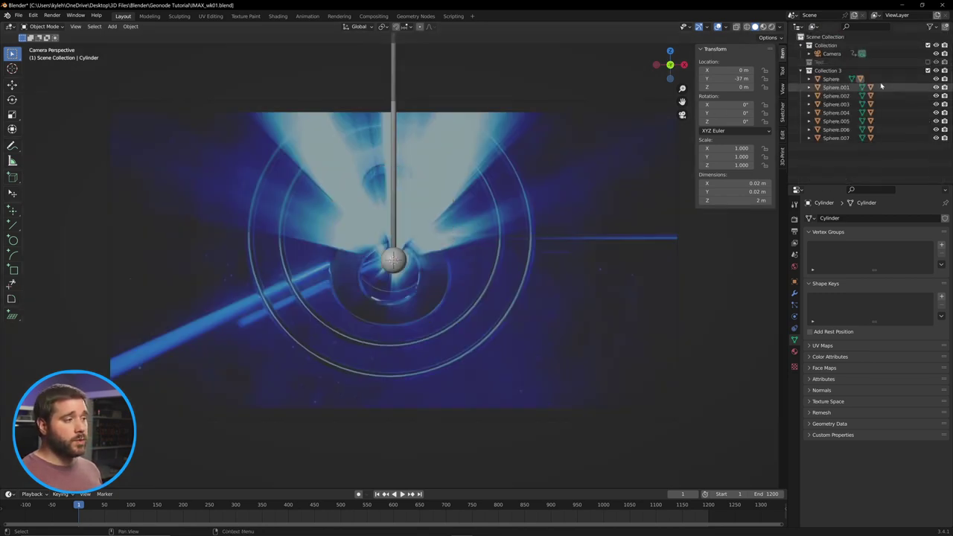
{"action": "scroll", "coordinate": [414, 394], "scroll_direction": "down", "scroll_amount": 2}
{"action": "scroll", "coordinate": [293, 287], "scroll_direction": "up", "scroll_amount": 3}
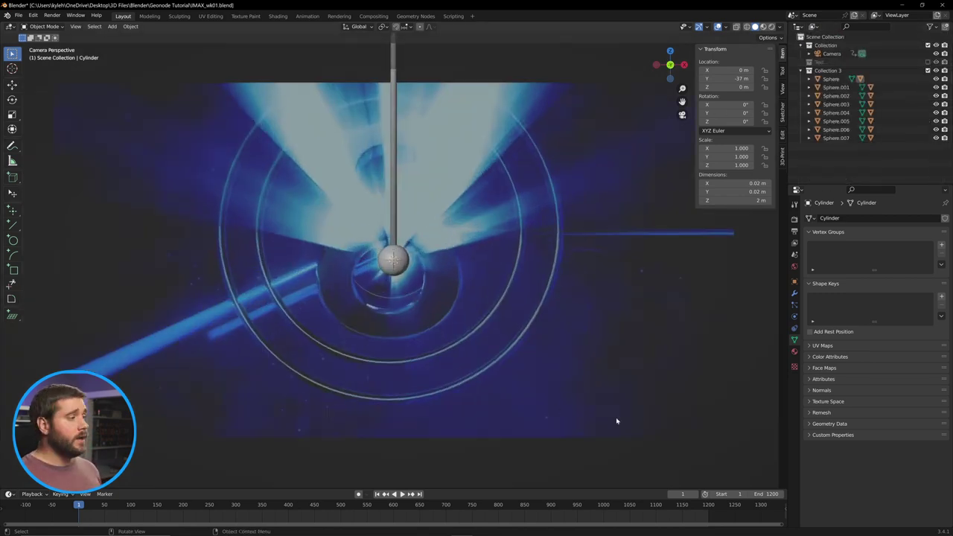
- Add a sphere-shaped empty at the 3D cursor and set its Y location to -40 m
{"action": "middle_click_drag", "start_coordinate": [615, 421], "coordinate": [484, 258]}
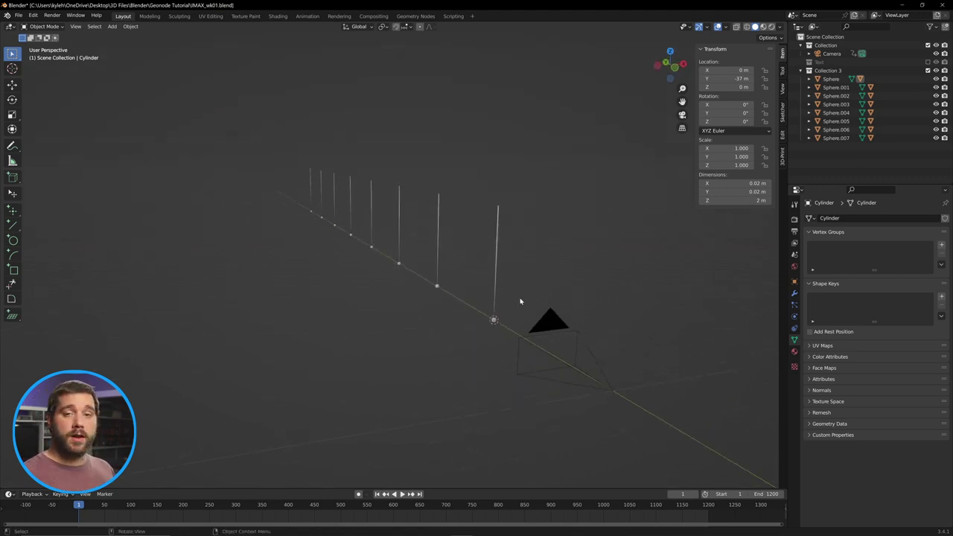
{"action": "middle_click_drag", "start_coordinate": [518, 302], "coordinate": [548, 327]}
{"action": "key", "text": "shift+a"}
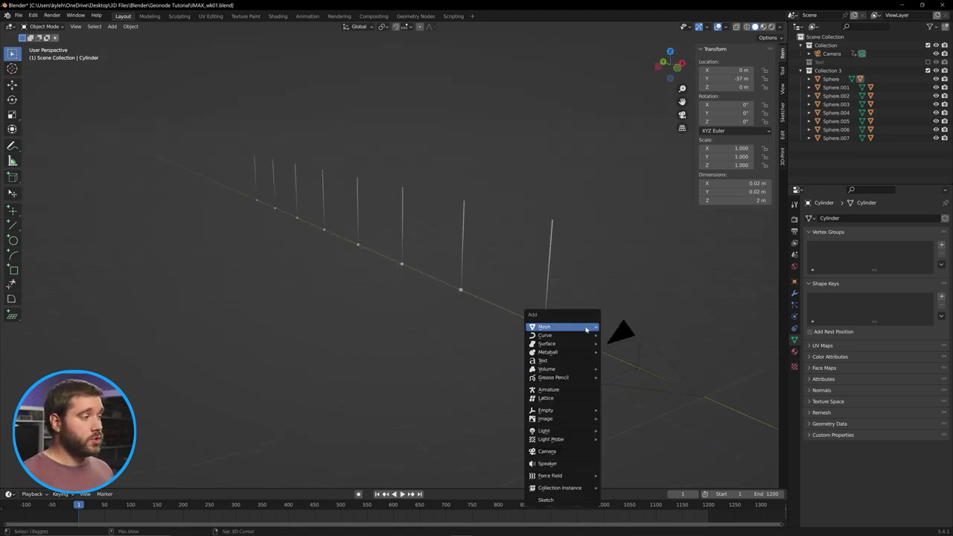
{"action": "mouse_move", "coordinate": [557, 419]}
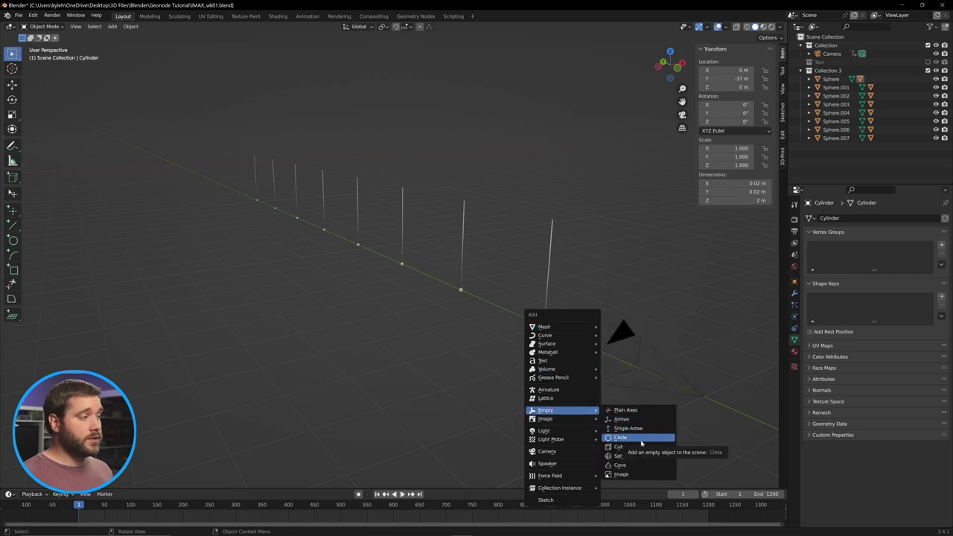
{"action": "left_click", "coordinate": [641, 454]}
{"action": "double_click", "coordinate": [726, 78]}
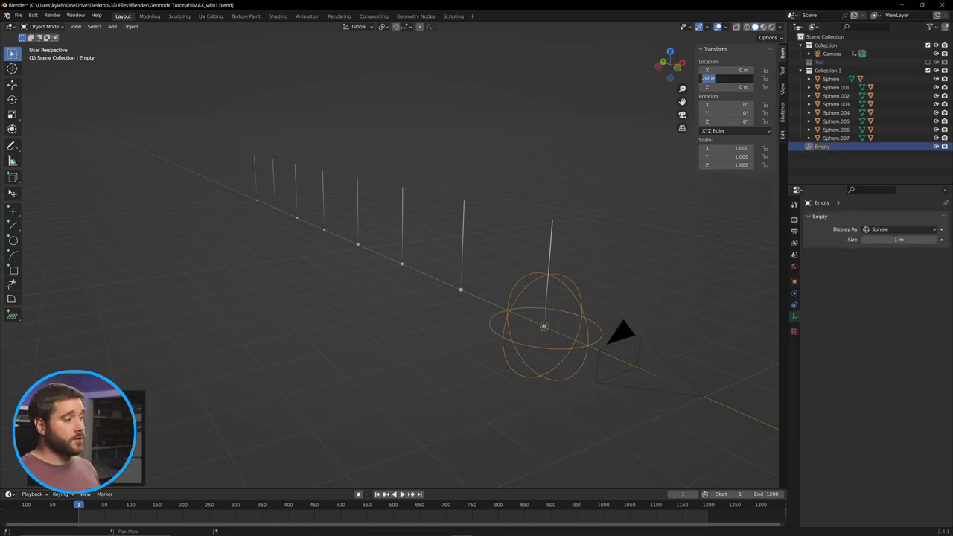
{"action": "type", "text": "-40"}
{"action": "key", "text": "Return"}
- Parent all the spheres and rods to the sphere empty using Object (Keep Transform)
{"action": "middle_click_drag", "start_coordinate": [659, 250], "coordinate": [679, 275]}
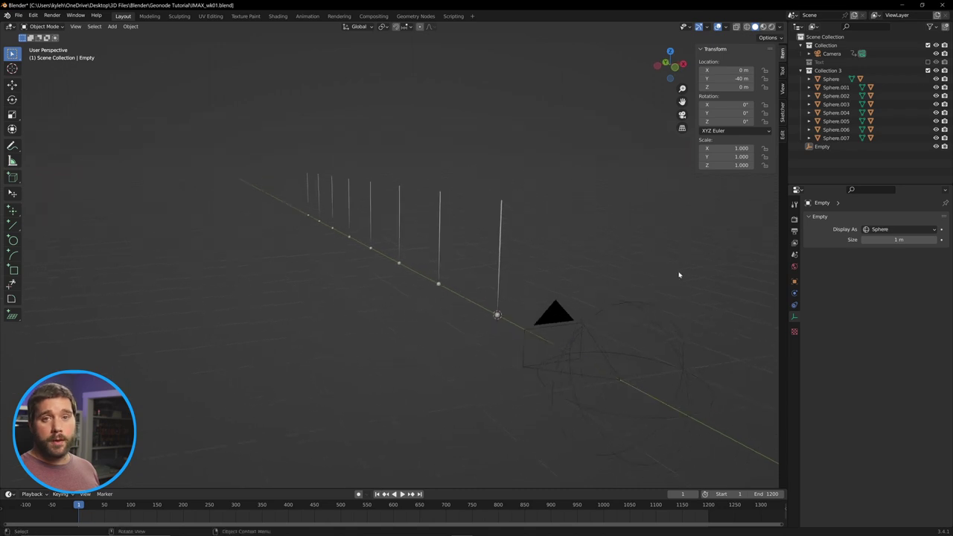
{"action": "middle_click_drag", "start_coordinate": [588, 252], "coordinate": [617, 261]}
{"action": "scroll", "coordinate": [618, 261], "scroll_direction": "down", "scroll_amount": 4}
{"action": "middle_click_drag", "start_coordinate": [569, 212], "coordinate": [558, 207]}
{"action": "left_click_drag", "start_coordinate": [529, 171], "coordinate": [130, 334]}
{"action": "middle_click_drag", "start_coordinate": [617, 290], "coordinate": [605, 300]}
{"action": "left_click", "coordinate": [605, 302], "text": "shift"}
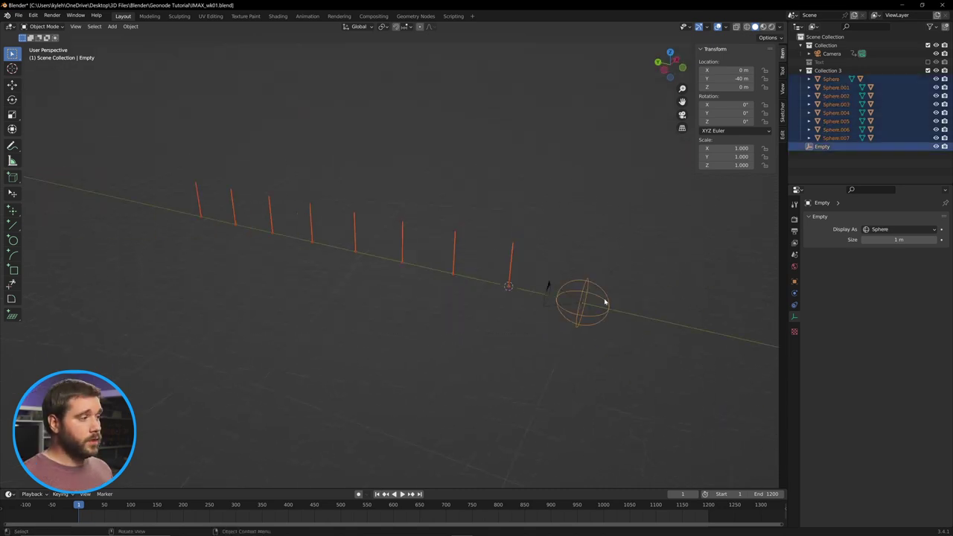
{"action": "key", "text": "ctrl+p"}
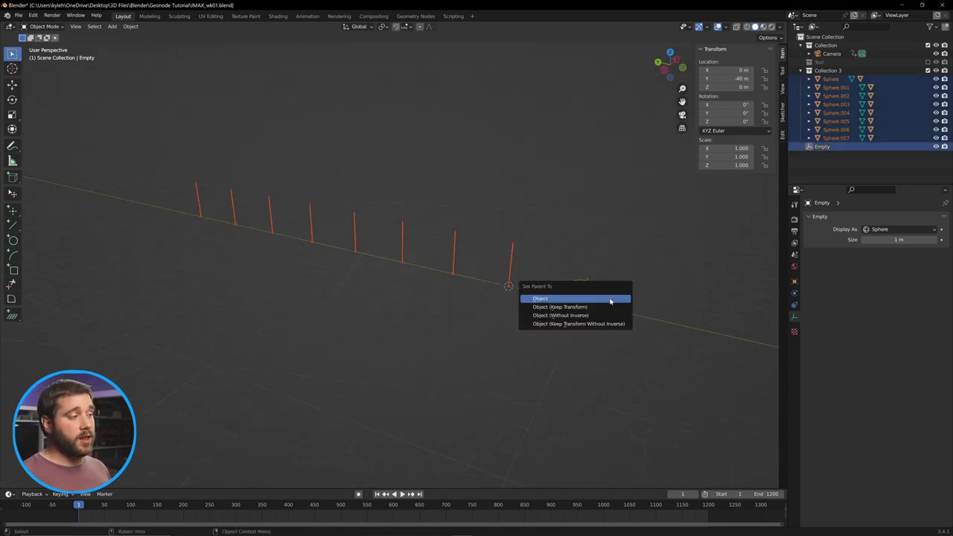
{"action": "left_click", "coordinate": [598, 308]}
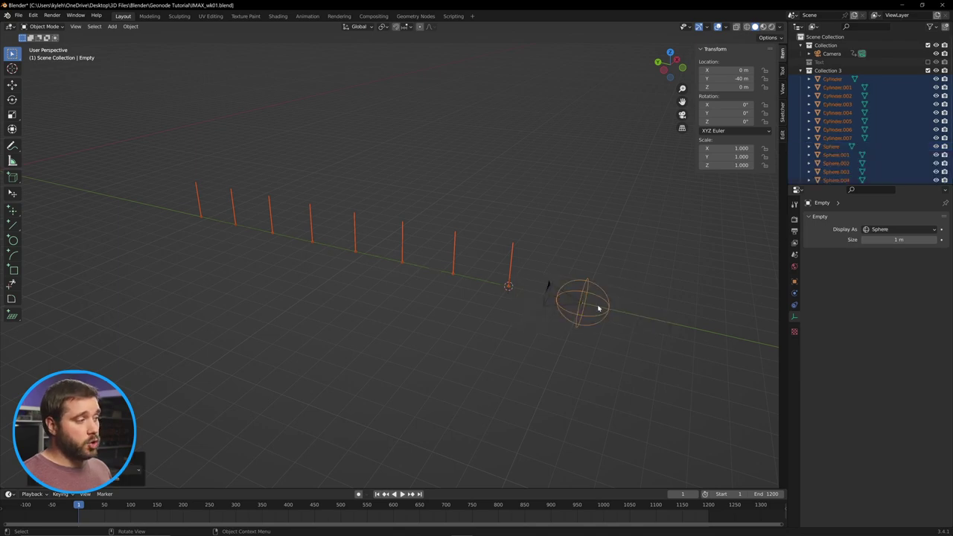
- Try rotating the parent empty with all its spheres and rods about the global Y axis
{"action": "key", "text": "r"}
{"action": "key", "text": "y"}
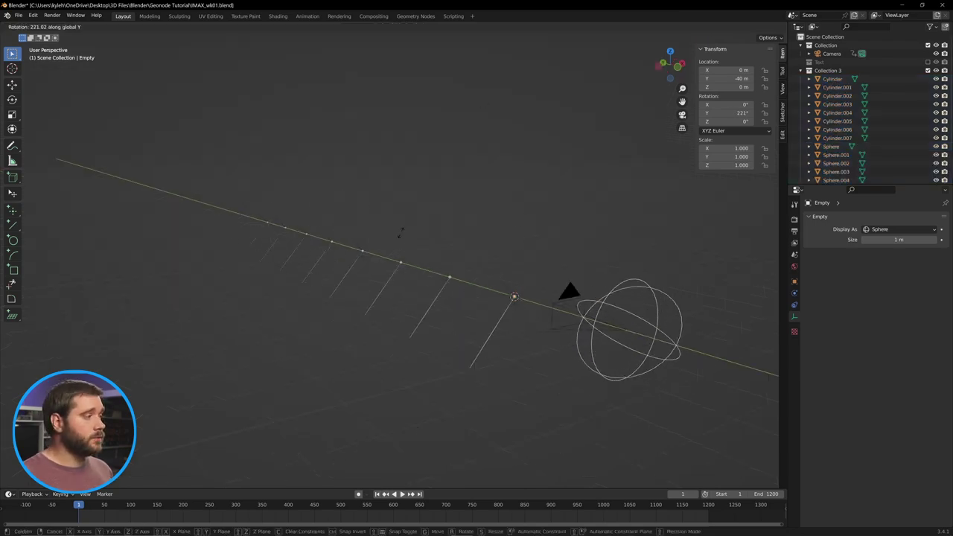
{"action": "key", "text": "Escape"}
- Switch to the camera view, move the empty into Collection 3, and expand its list of children
{"action": "middle_click_drag", "start_coordinate": [717, 294], "coordinate": [659, 345]}
{"action": "key", "text": "KP_0"}
{"action": "scroll", "coordinate": [831, 120], "scroll_direction": "down", "scroll_amount": 3}
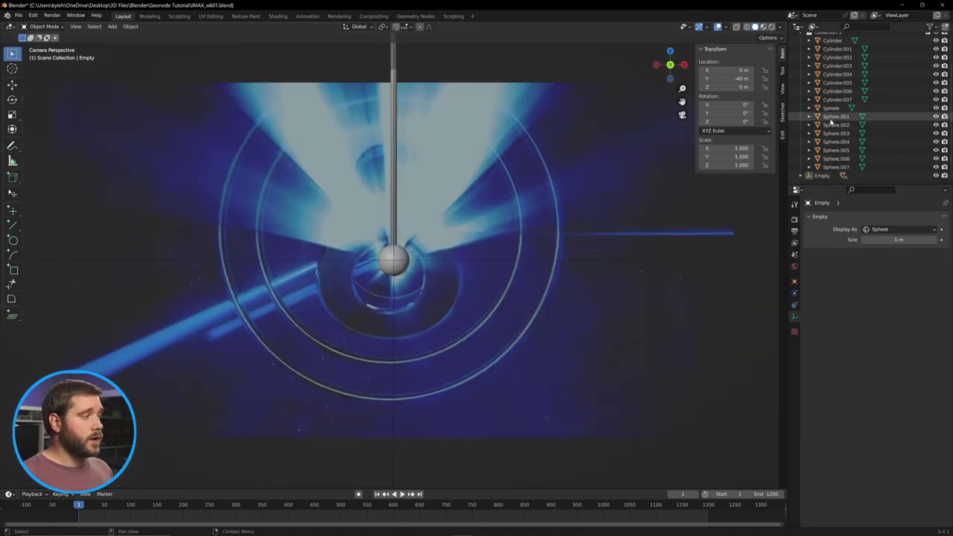
{"action": "left_click_drag", "start_coordinate": [825, 176], "coordinate": [827, 71]}
{"action": "left_click", "coordinate": [810, 79]}
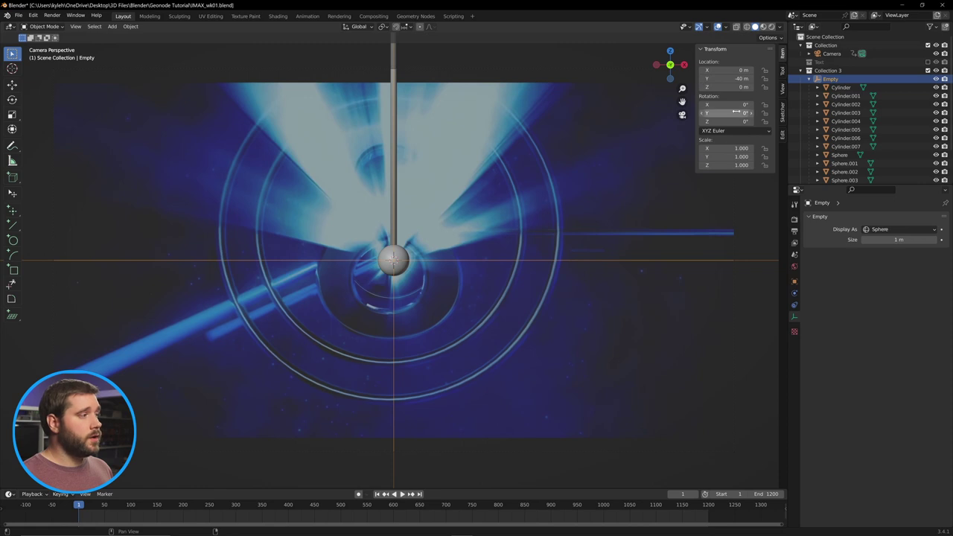
- Rotate the empty to -116° on Y to angle the rods along the reference image's diagonal beam, and deselect it
{"action": "left_click_drag", "start_coordinate": [736, 112], "coordinate": [659, 113]}
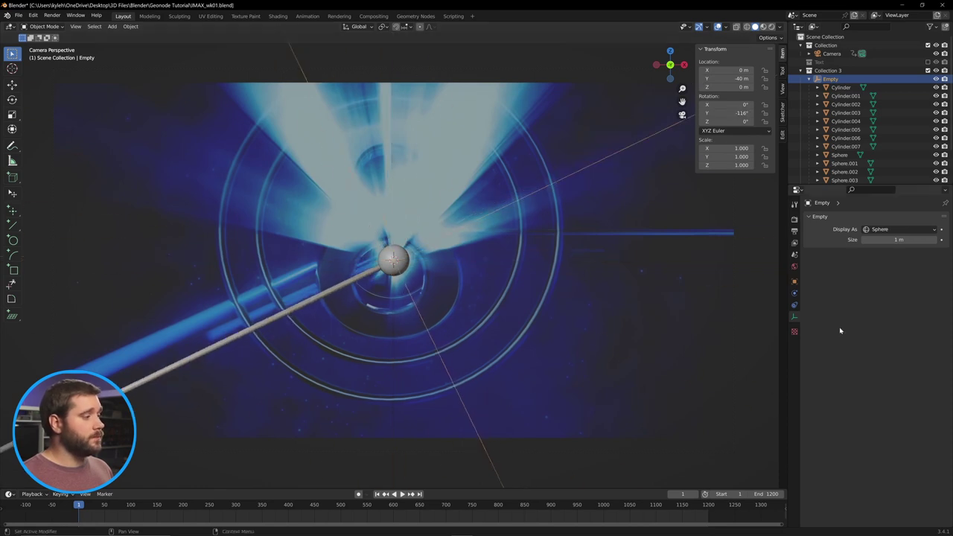
{"action": "left_click", "coordinate": [761, 341]}
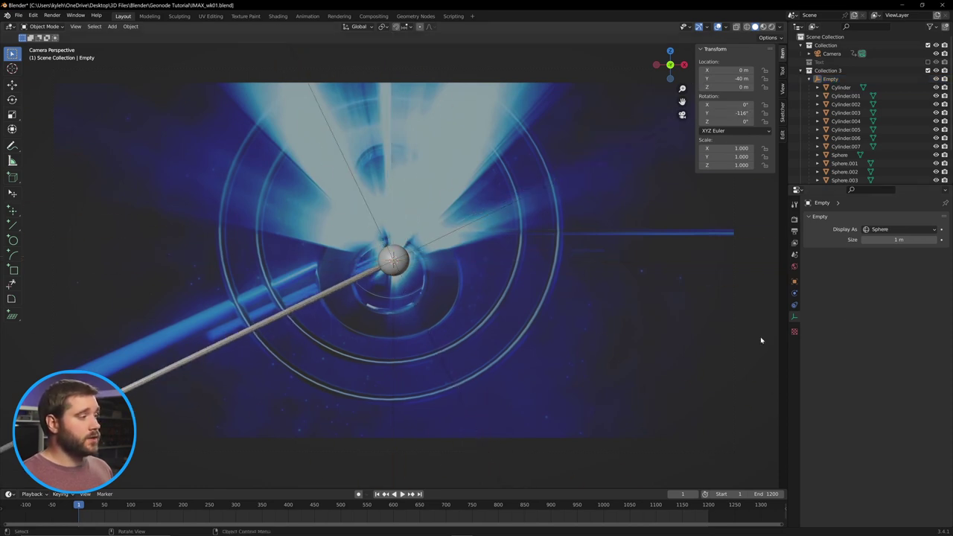
- Rename the empty as Rotation and insert a single keyframe on its Y rotation at frame 1
{"action": "left_click", "coordinate": [831, 80]}
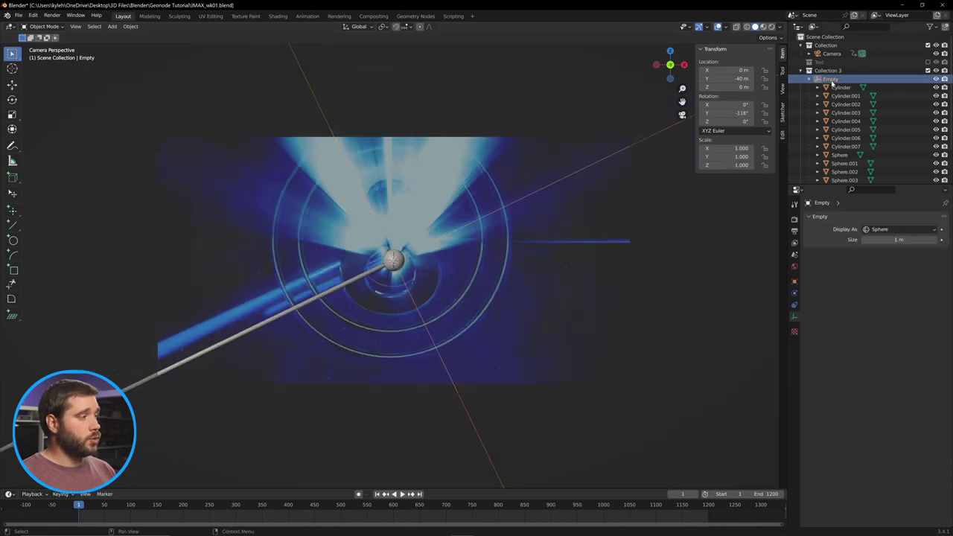
{"action": "type", "text": "Rotatio"}
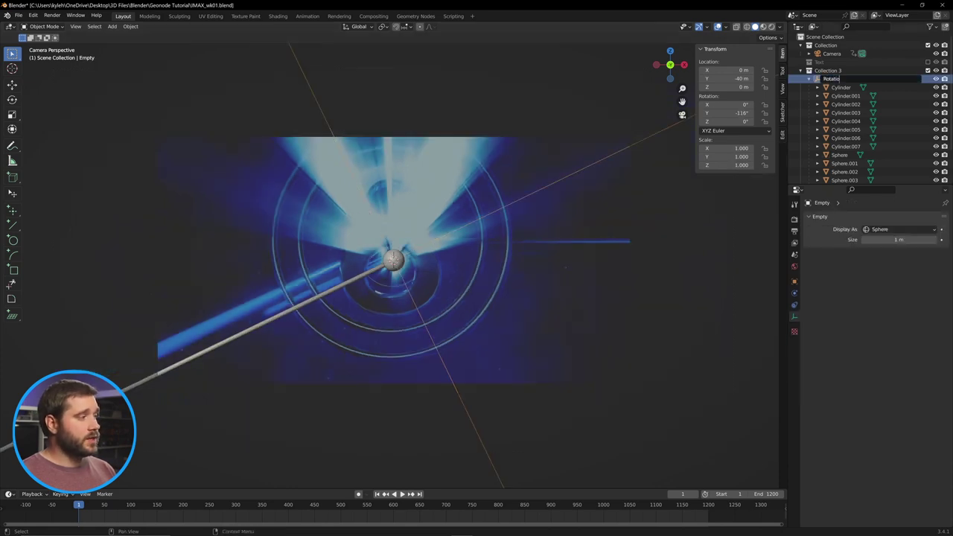
{"action": "type", "text": "n"}
{"action": "key", "text": "Return"}
{"action": "right_click", "coordinate": [738, 113]}
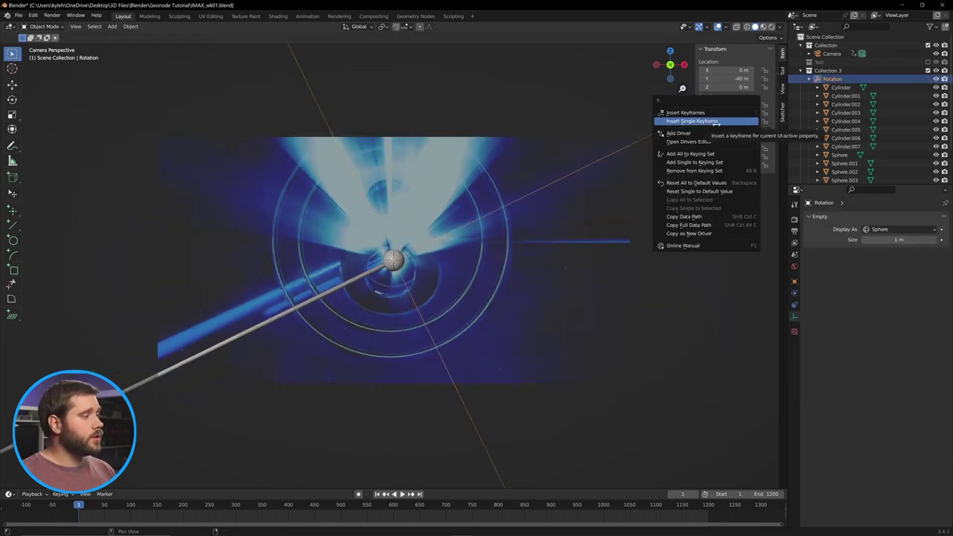
{"action": "left_click", "coordinate": [713, 122]}
- At frame 83, set the empty's Y rotation to -116d+360, keyframe it, and review the resulting motion
{"action": "left_click_drag", "start_coordinate": [141, 508], "coordinate": [122, 498]}
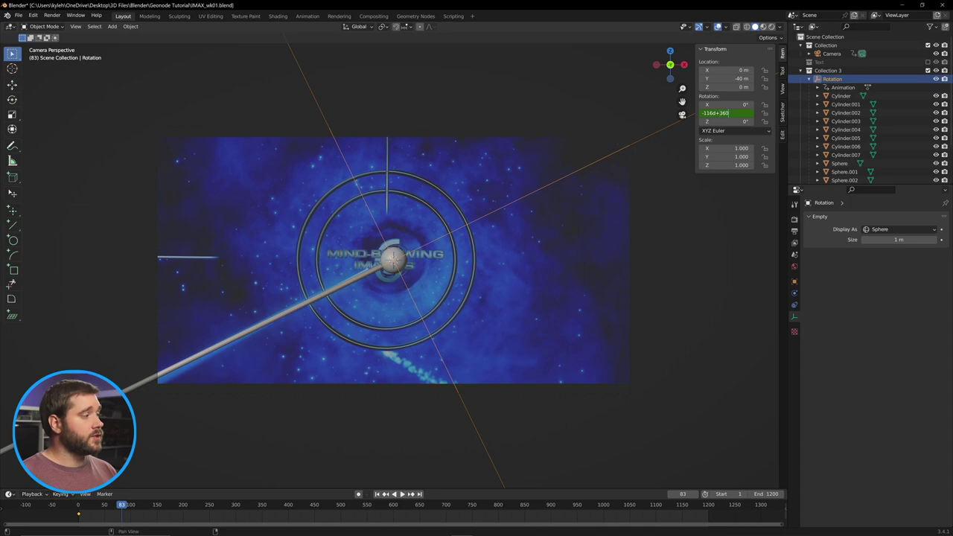
{"action": "key", "text": "Return"}
{"action": "right_click", "coordinate": [704, 112]}
{"action": "left_click", "coordinate": [694, 111]}
{"action": "key", "text": "space"}
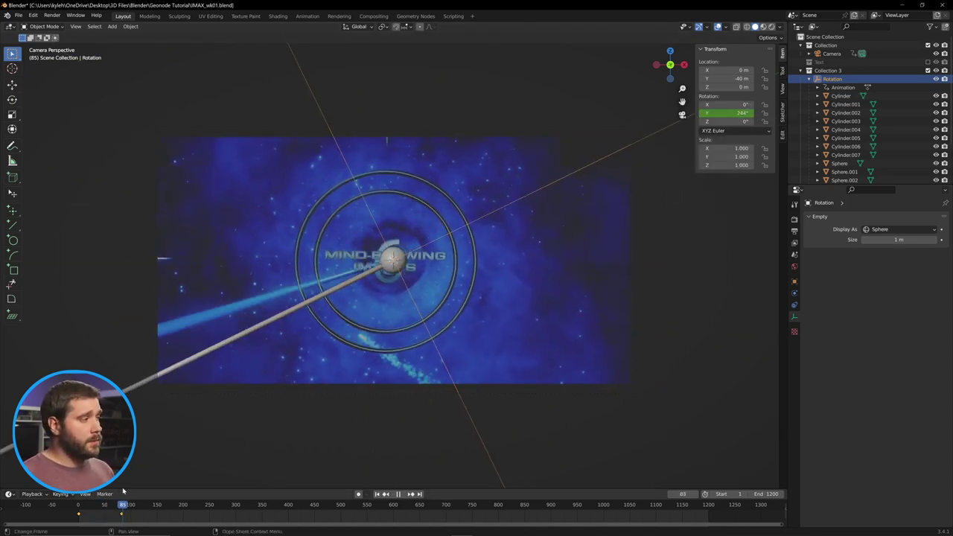
{"action": "left_click_drag", "start_coordinate": [143, 490], "coordinate": [116, 493]}
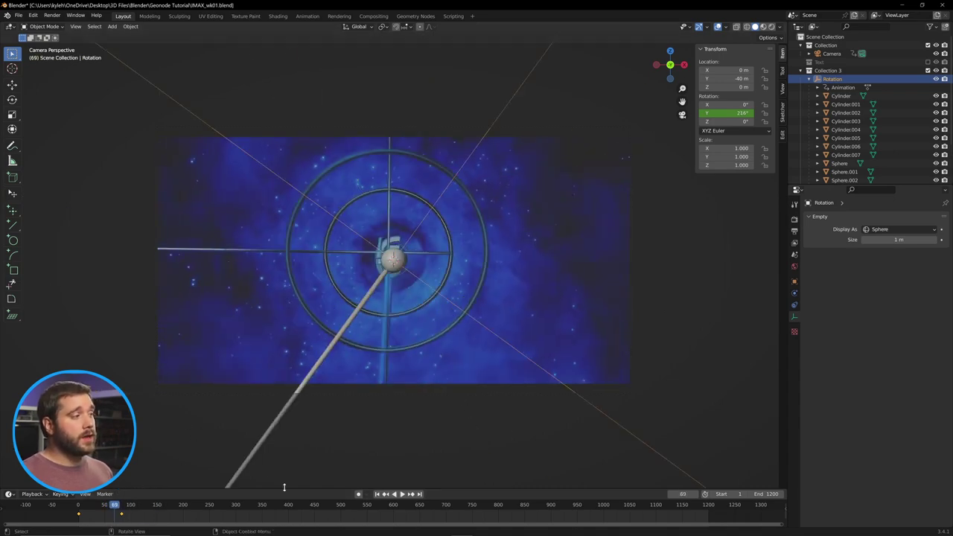
- Make the timeline taller, split the 3D viewport vertically, and turn the new area into a Graph Editor
{"action": "left_click_drag", "start_coordinate": [284, 488], "coordinate": [305, 405]}
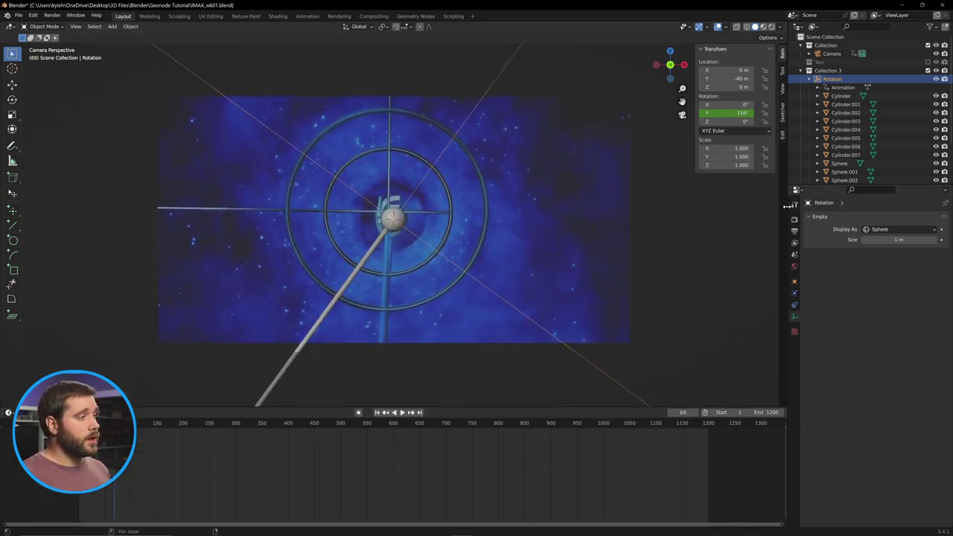
{"action": "right_click", "coordinate": [788, 207]}
{"action": "left_click", "coordinate": [788, 208]}
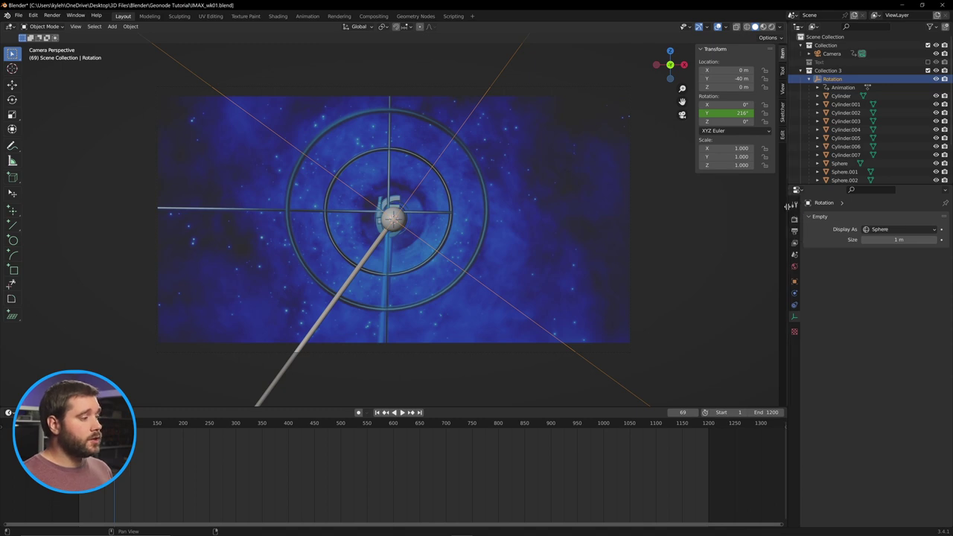
{"action": "left_click", "coordinate": [407, 208]}
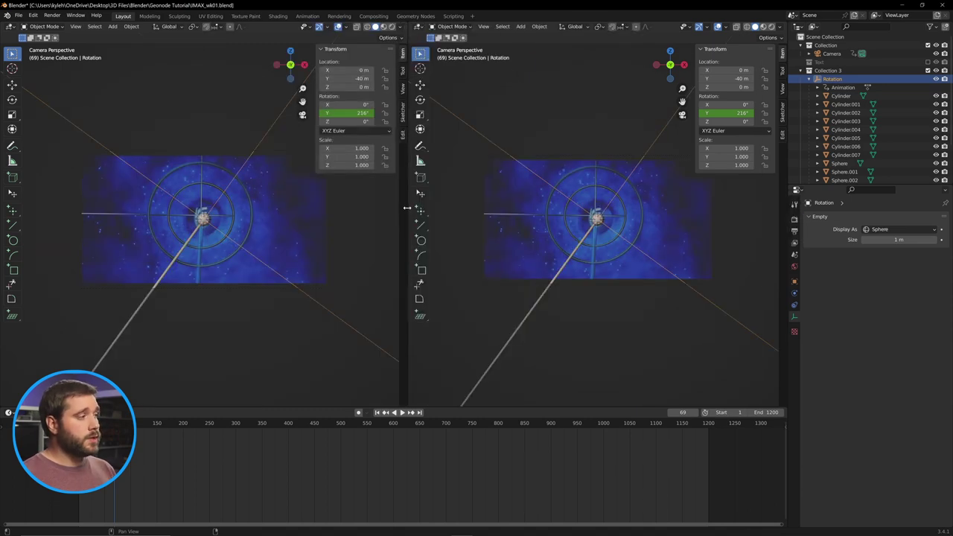
{"action": "left_click", "coordinate": [419, 27]}
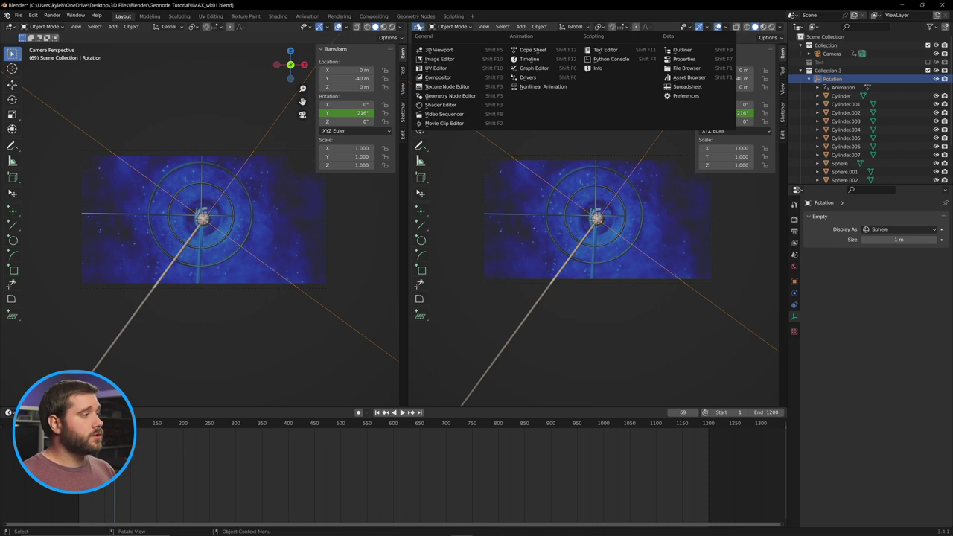
{"action": "left_click", "coordinate": [534, 68]}
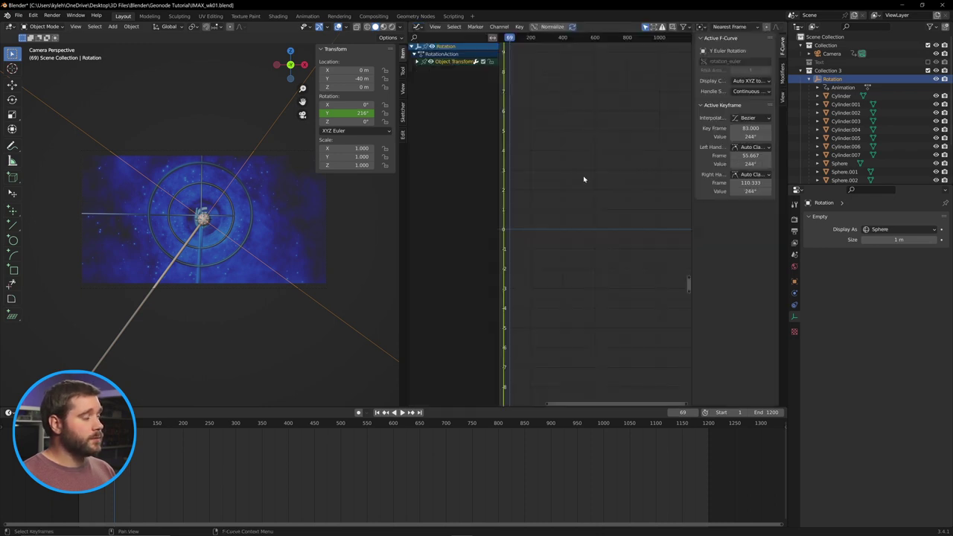
- Turn on Normalize for the rotation curve in the Graph Editor
{"action": "scroll", "coordinate": [627, 215], "scroll_direction": "down", "scroll_amount": 2}
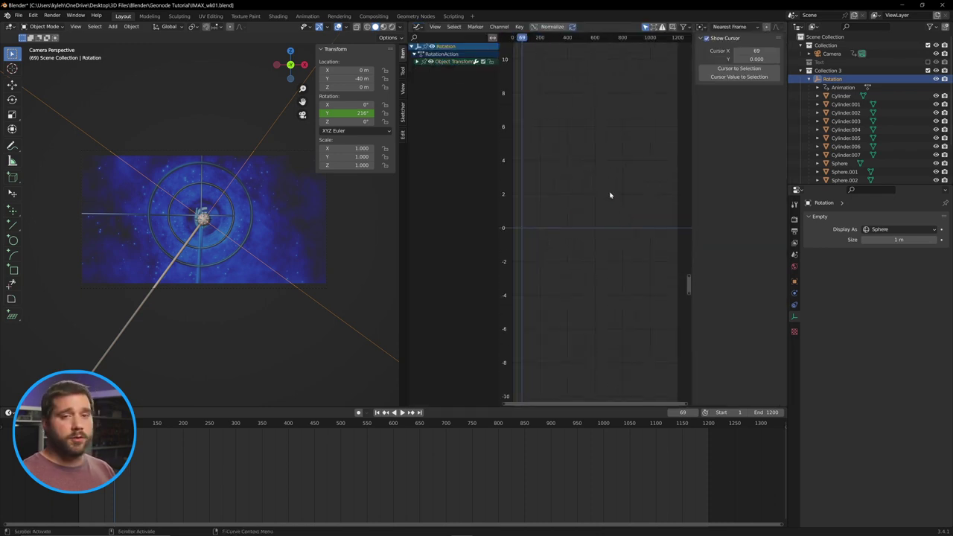
{"action": "left_click", "coordinate": [557, 27]}
{"action": "left_click", "coordinate": [546, 29]}
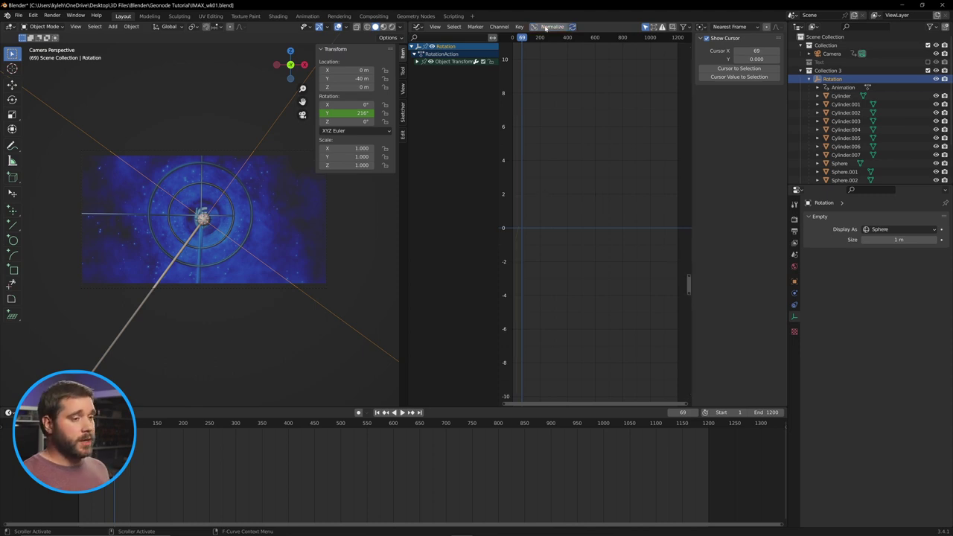
{"action": "left_click", "coordinate": [555, 29]}
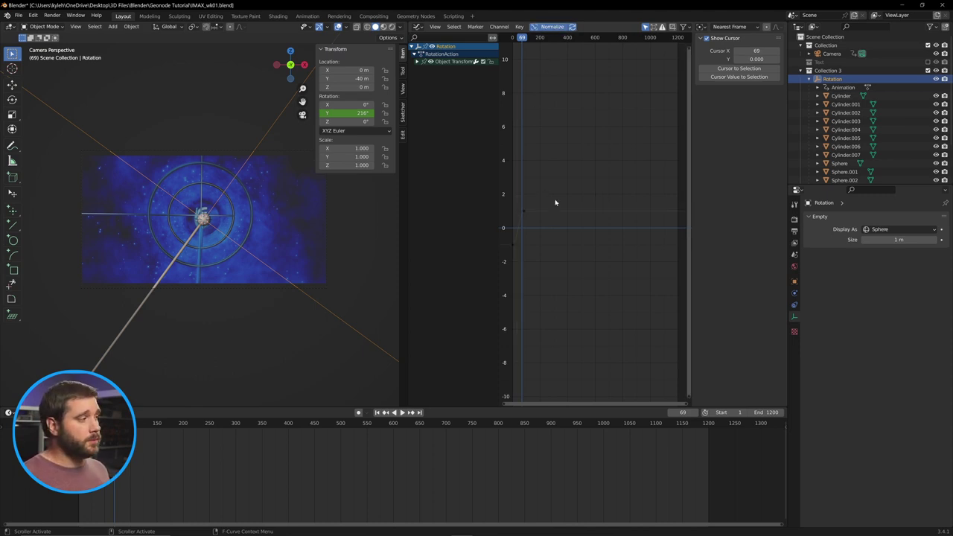
- Set both Y rotation keyframes to Linear interpolation, play the animation, and return to frame 1
{"action": "scroll", "coordinate": [542, 222], "scroll_direction": "up", "scroll_amount": 5}
{"action": "middle_click_drag", "start_coordinate": [530, 236], "coordinate": [672, 230]}
{"action": "scroll", "coordinate": [605, 208], "scroll_direction": "up", "scroll_amount": 5}
{"action": "scroll", "coordinate": [606, 192], "scroll_direction": "up", "scroll_amount": 8}
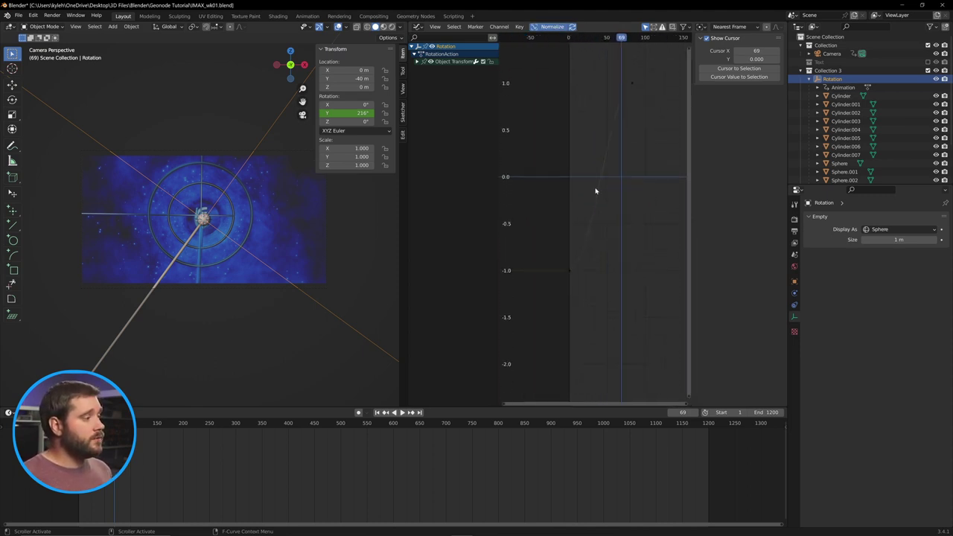
{"action": "middle_click_drag", "start_coordinate": [596, 189], "coordinate": [587, 230]}
{"action": "scroll", "coordinate": [587, 230], "scroll_direction": "down", "scroll_amount": 6}
{"action": "left_click_drag", "start_coordinate": [638, 122], "coordinate": [555, 301]}
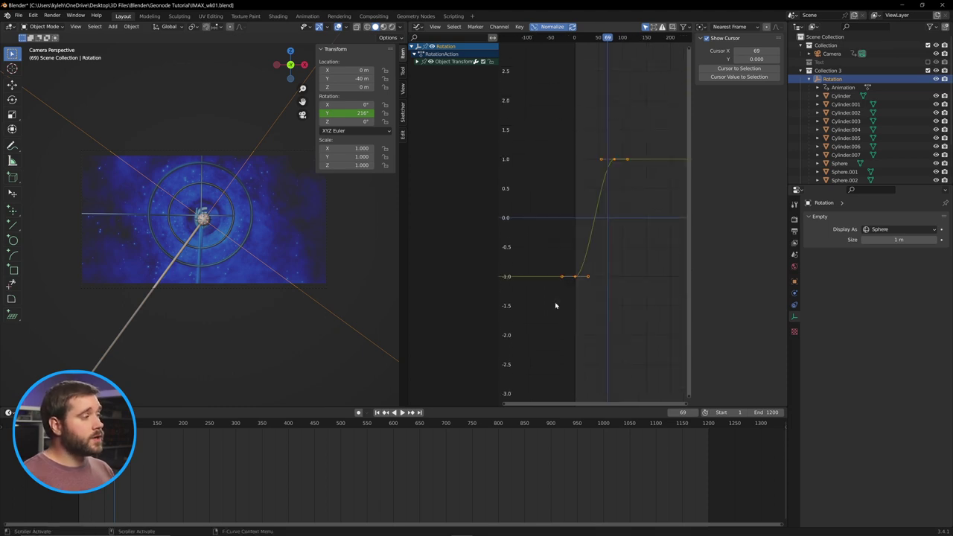
{"action": "right_click", "coordinate": [554, 302]}
{"action": "mouse_move", "coordinate": [562, 318]}
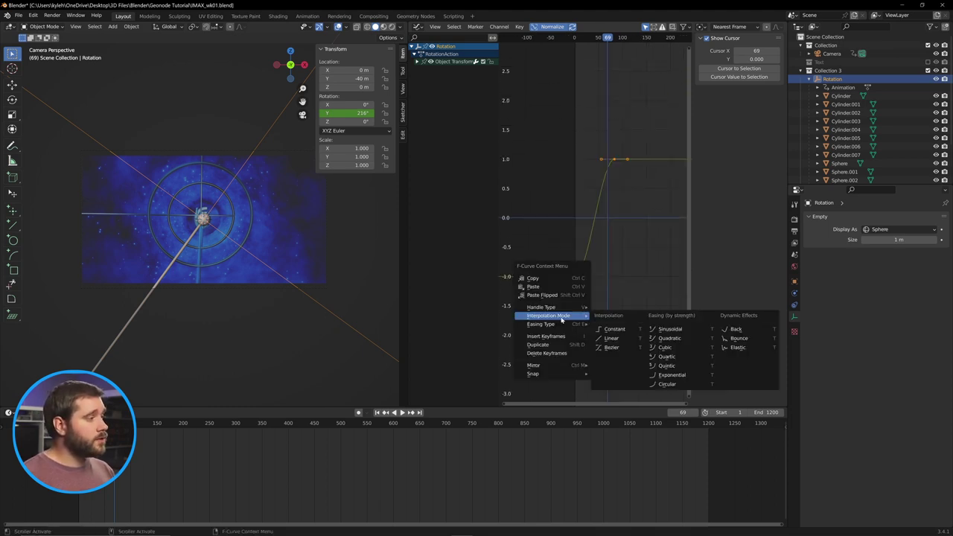
{"action": "left_click", "coordinate": [627, 340]}
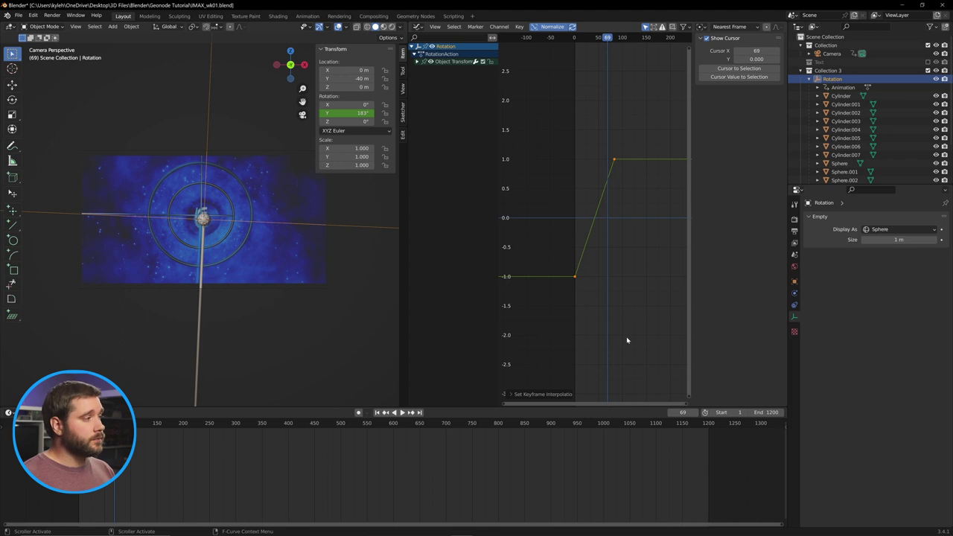
{"action": "key", "text": "space"}
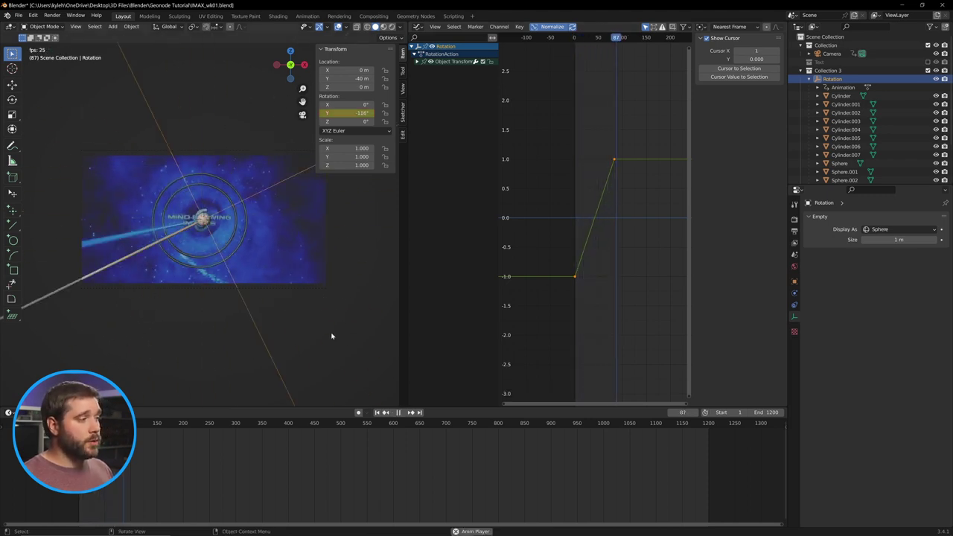
{"action": "key", "text": "space"}
{"action": "left_click", "coordinate": [377, 412]}
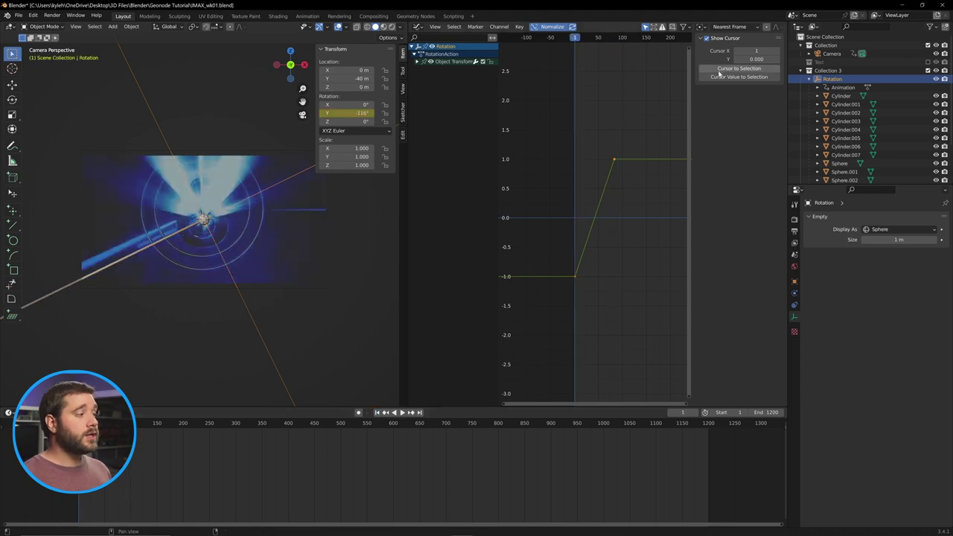
- Apply Linear Extrapolation to the Y rotation curve and play the animation
{"action": "left_click_drag", "start_coordinate": [634, 134], "coordinate": [567, 260]}
{"action": "key", "text": "shift+e"}
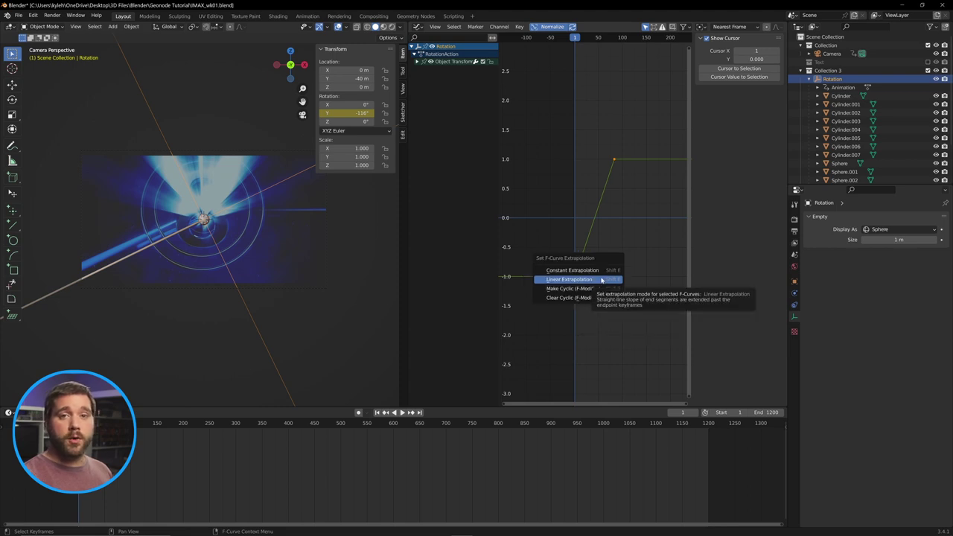
{"action": "left_click", "coordinate": [602, 280]}
{"action": "left_click", "coordinate": [618, 289]}
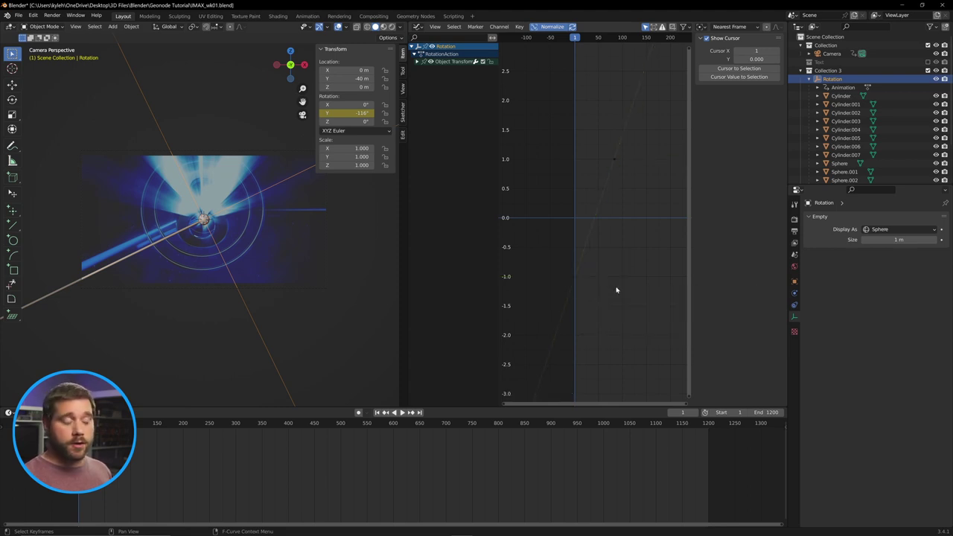
{"action": "key", "text": "space"}
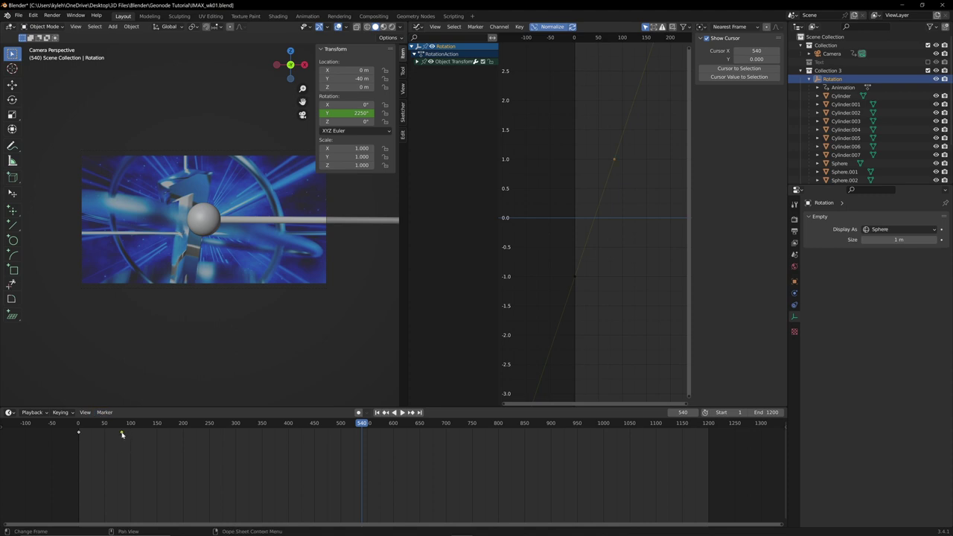
- Move the second rotation keyframe to frame 84 and play the animation from the start
{"action": "key", "text": "g"}
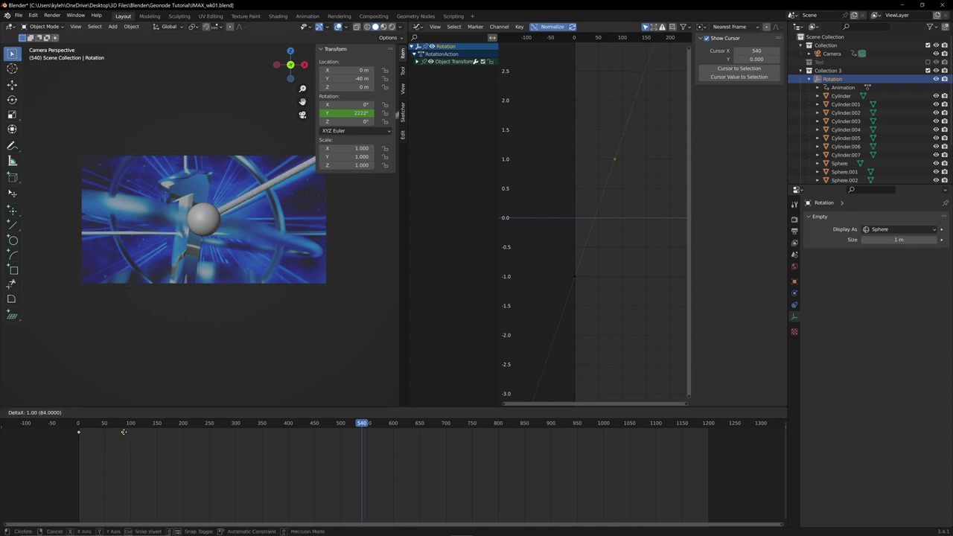
{"action": "left_click", "coordinate": [124, 432]}
{"action": "left_click_drag", "start_coordinate": [367, 423], "coordinate": [80, 441]}
{"action": "key", "text": "space"}
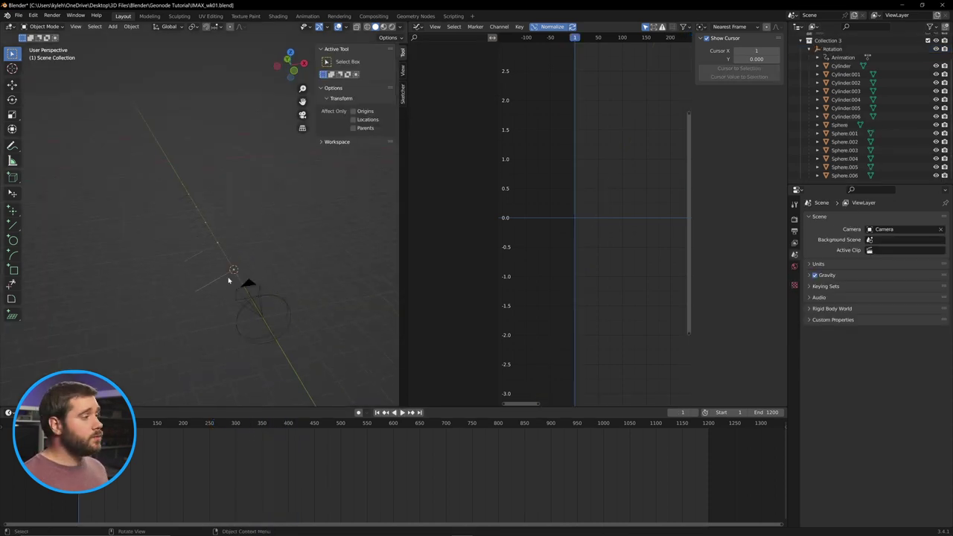
- Join the areas so that the 3D viewport takes over the Graph Editor's space
{"action": "right_click", "coordinate": [400, 158]}
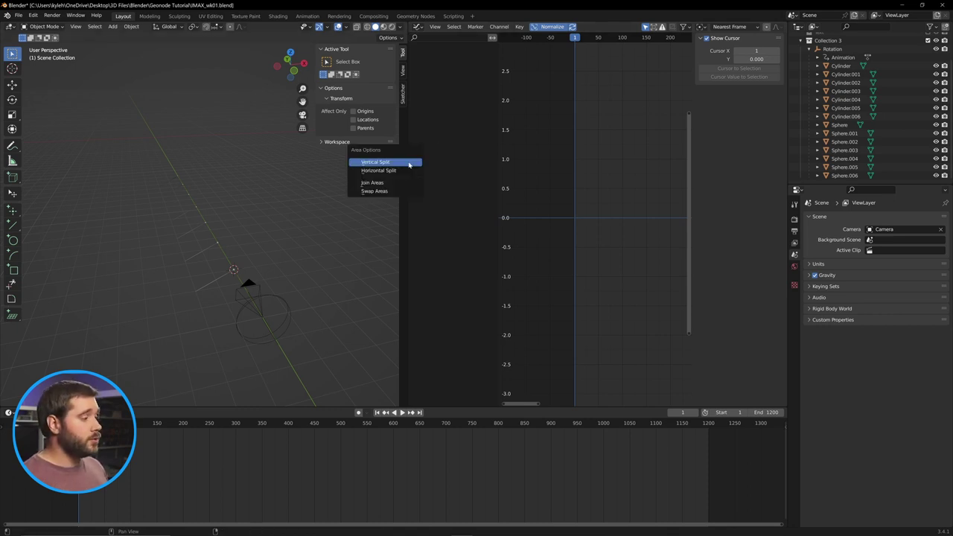
{"action": "left_click", "coordinate": [395, 183]}
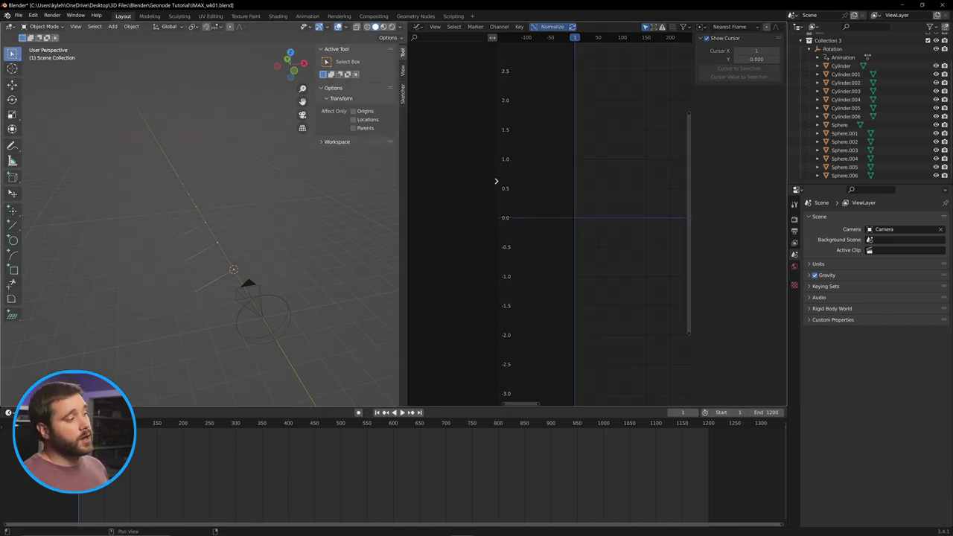
{"action": "left_click", "coordinate": [536, 191]}
- Examine the row of cylinders and spheres in front of the camera and return to the camera view
{"action": "scroll", "coordinate": [453, 273], "scroll_direction": "down", "scroll_amount": 6}
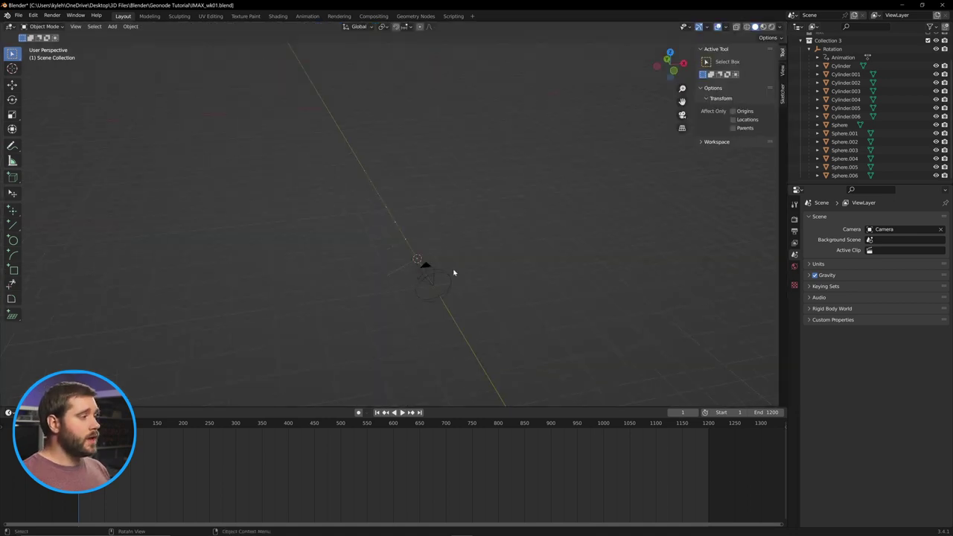
{"action": "middle_click_drag", "start_coordinate": [453, 273], "coordinate": [538, 223]}
{"action": "scroll", "coordinate": [538, 224], "scroll_direction": "up", "scroll_amount": 4}
{"action": "scroll", "coordinate": [428, 271], "scroll_direction": "down", "scroll_amount": 3}
{"action": "scroll", "coordinate": [428, 272], "scroll_direction": "up", "scroll_amount": 4}
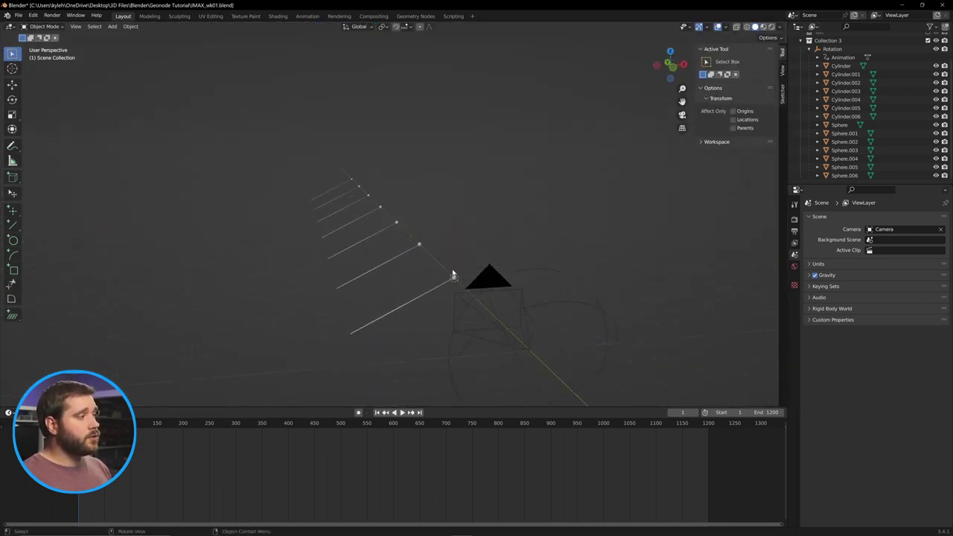
{"action": "scroll", "coordinate": [521, 277], "scroll_direction": "down", "scroll_amount": 1}
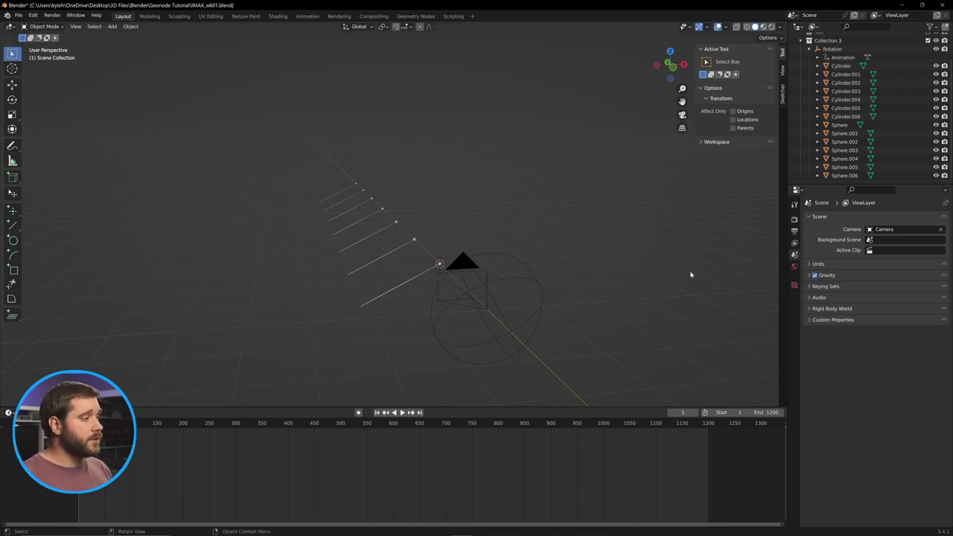
{"action": "key", "text": "KP_0"}
{"action": "scroll", "coordinate": [863, 112], "scroll_direction": "up", "scroll_amount": 2}
- Select the camera, go to frame 0, and include the Text collection in the view layer
{"action": "left_click", "coordinate": [831, 53]}
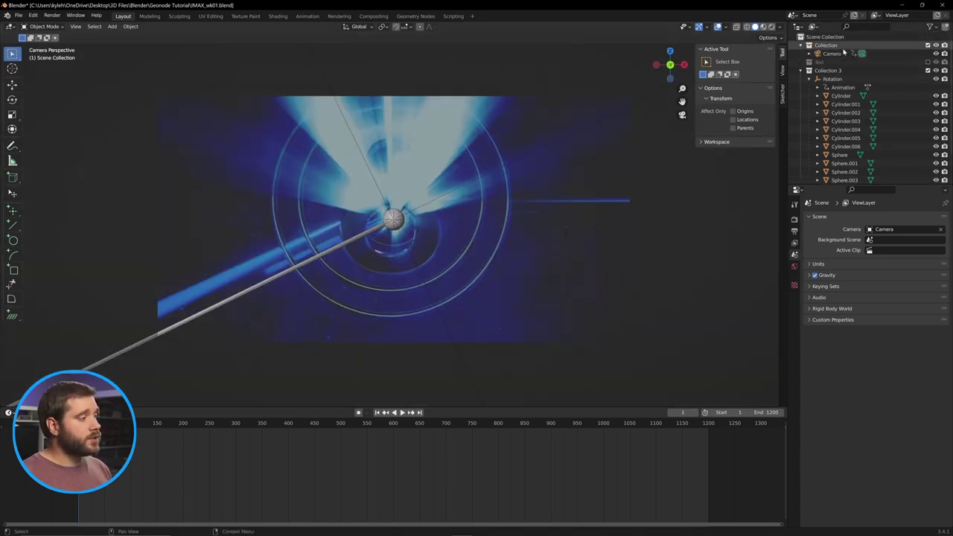
{"action": "left_click", "coordinate": [862, 54]}
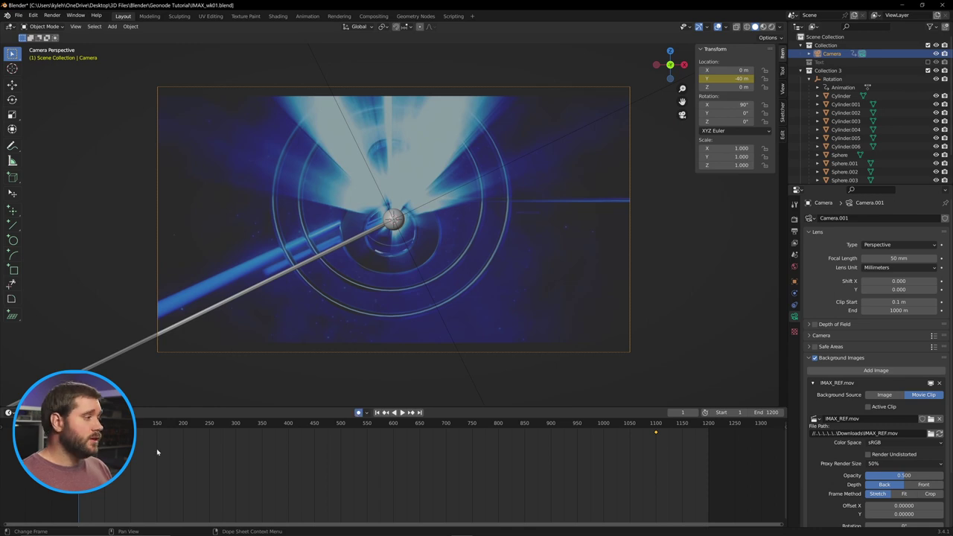
{"action": "mouse_move", "coordinate": [79, 423]}
{"action": "left_mouse_down"}
{"action": "mouse_move", "coordinate": [89, 423]}
{"action": "mouse_move", "coordinate": [78, 423]}
{"action": "left_mouse_up"}
{"action": "left_click", "coordinate": [928, 62]}
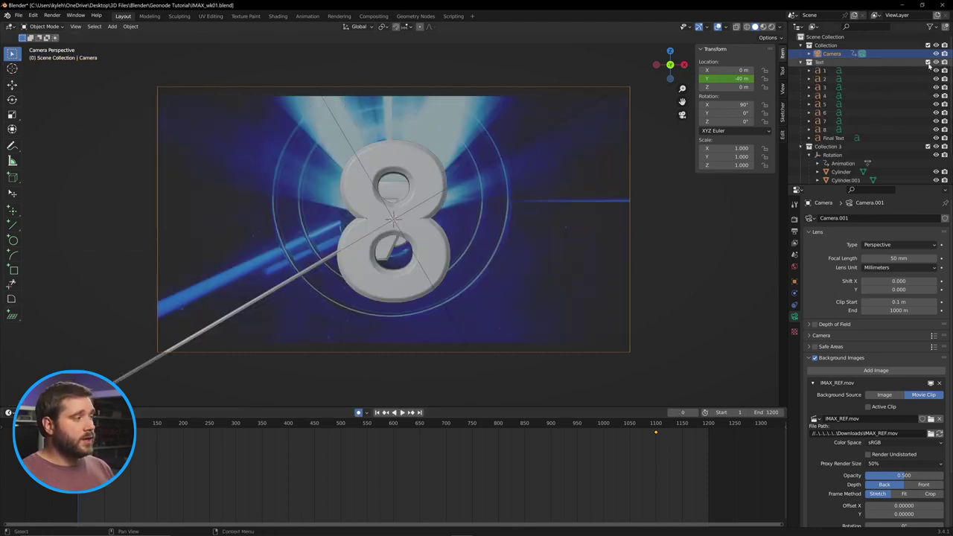
- At frame 40, move the camera into the 8's lower hole by setting X to 0.01 m, Y to about -37.7 m and Z to -0.11 m
{"action": "key", "text": "space"}
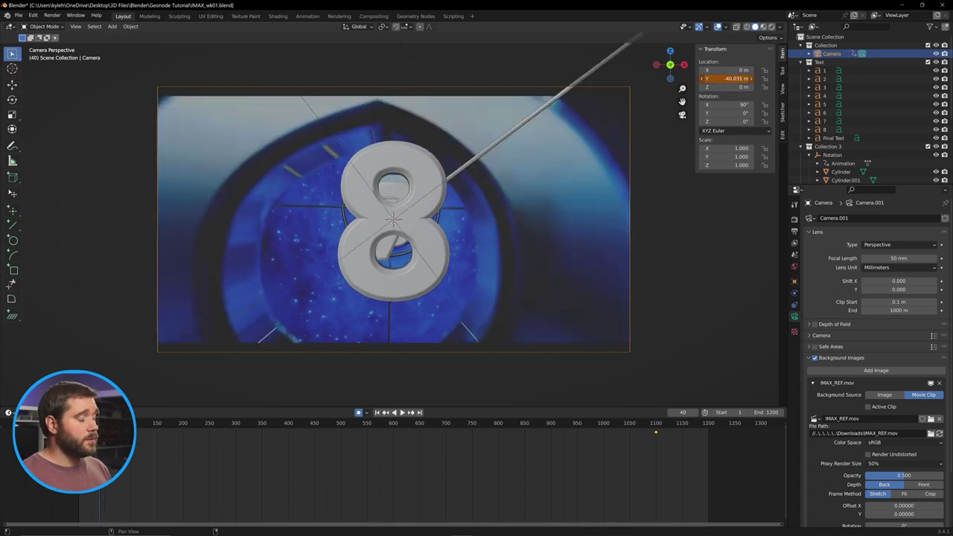
{"action": "left_click_drag", "start_coordinate": [738, 78], "coordinate": [754, 78]}
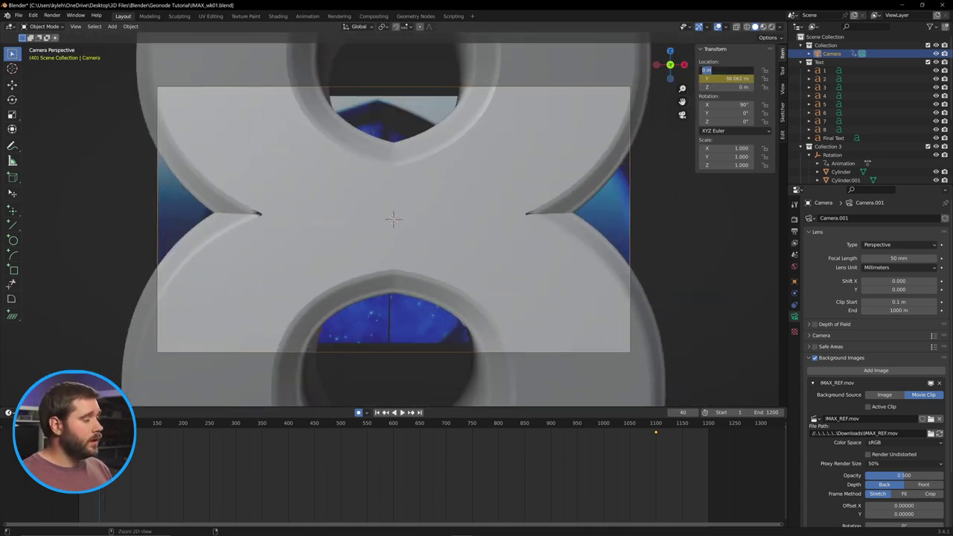
{"action": "middle_click_drag", "start_coordinate": [393, 218], "coordinate": [393, 144], "text": "shift"}
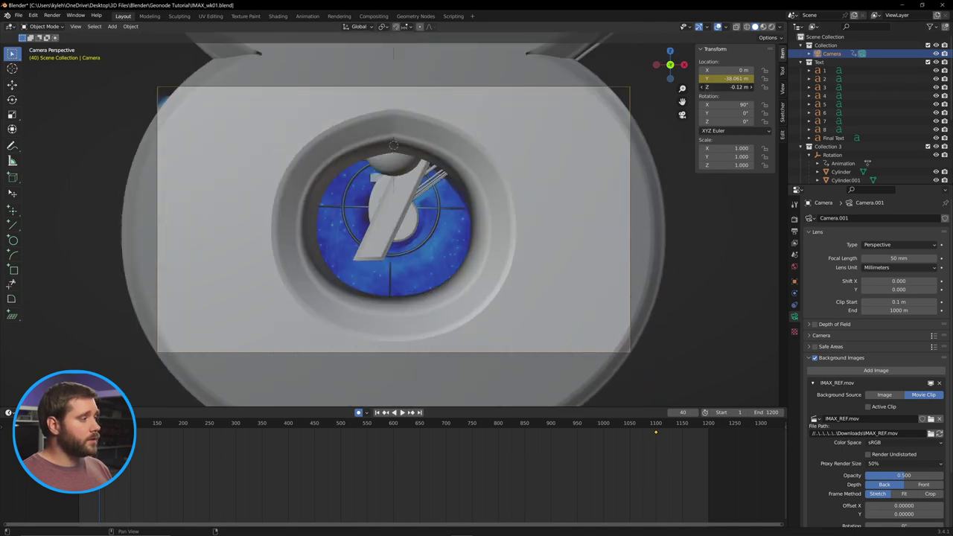
{"action": "scroll", "coordinate": [393, 144], "scroll_direction": "up", "scroll_amount": 4}
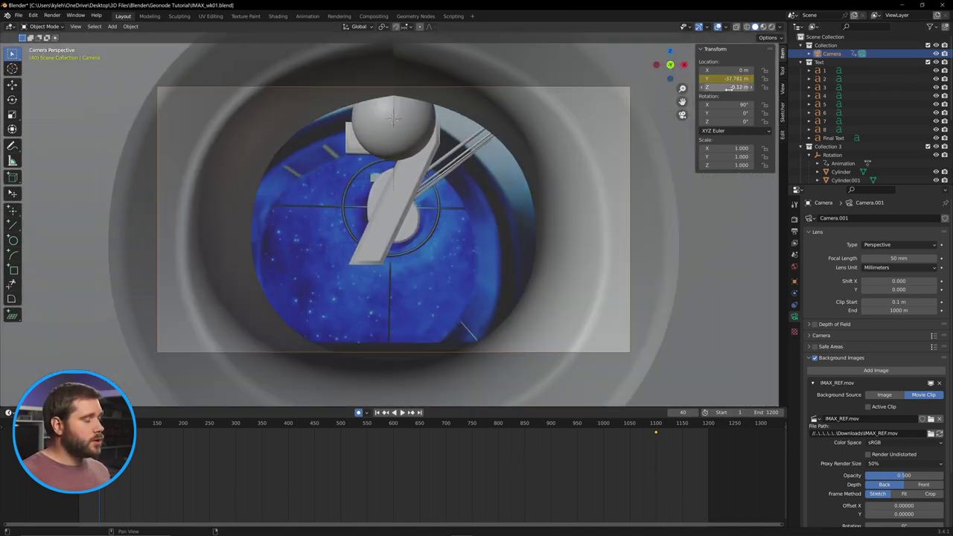
{"action": "mouse_move", "coordinate": [727, 87]}
{"action": "left_mouse_down"}
{"action": "mouse_move", "coordinate": [745, 87]}
{"action": "mouse_move", "coordinate": [721, 78]}
{"action": "mouse_move", "coordinate": [744, 78]}
{"action": "left_mouse_up"}
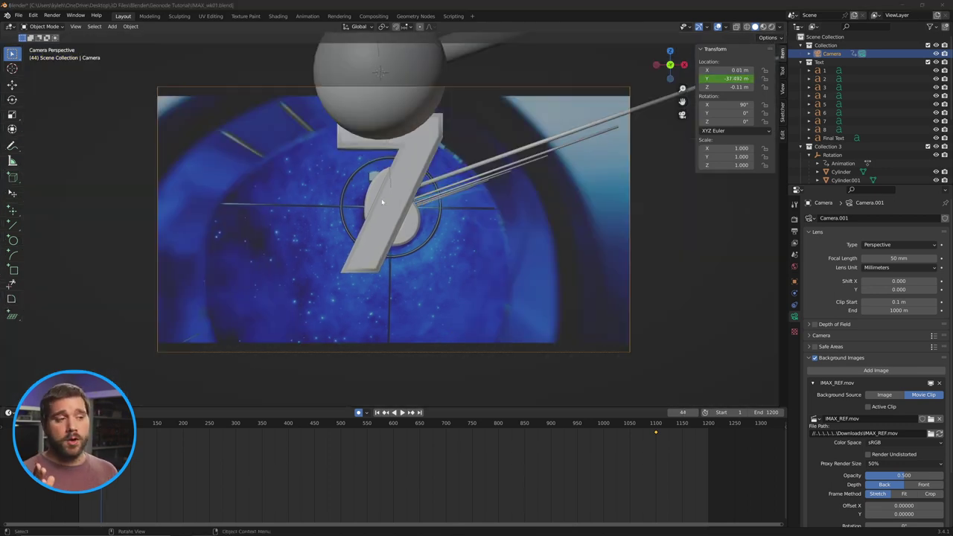
{"action": "scroll", "coordinate": [382, 201], "scroll_direction": "down", "scroll_amount": 2}
{"action": "scroll", "coordinate": [381, 199], "scroll_direction": "up", "scroll_amount": 2}
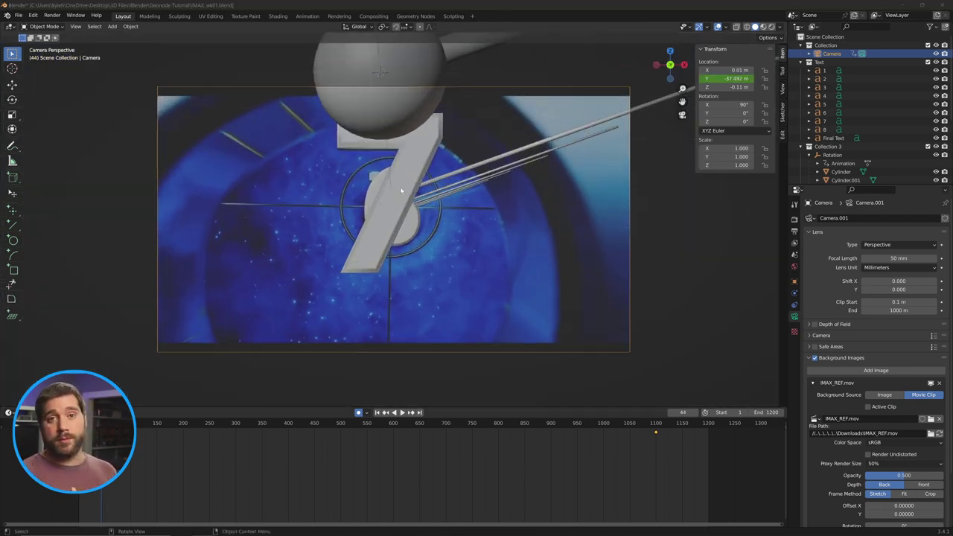
- Leave the camera view and scale the number 8 text by 0.5
{"action": "left_click", "coordinate": [448, 207]}
{"action": "middle_click_drag", "start_coordinate": [448, 208], "coordinate": [521, 253]}
{"action": "left_click", "coordinate": [560, 291]}
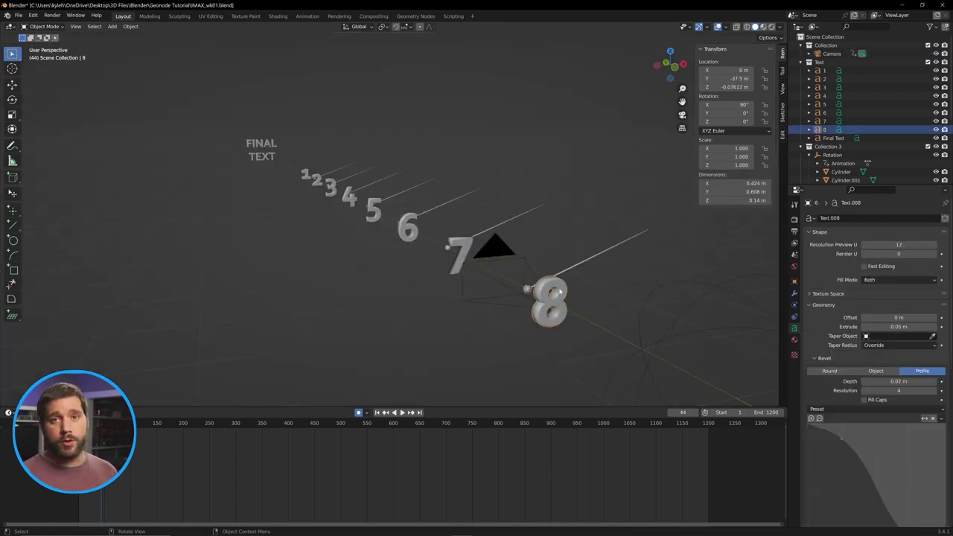
{"action": "type", "text": "s"}
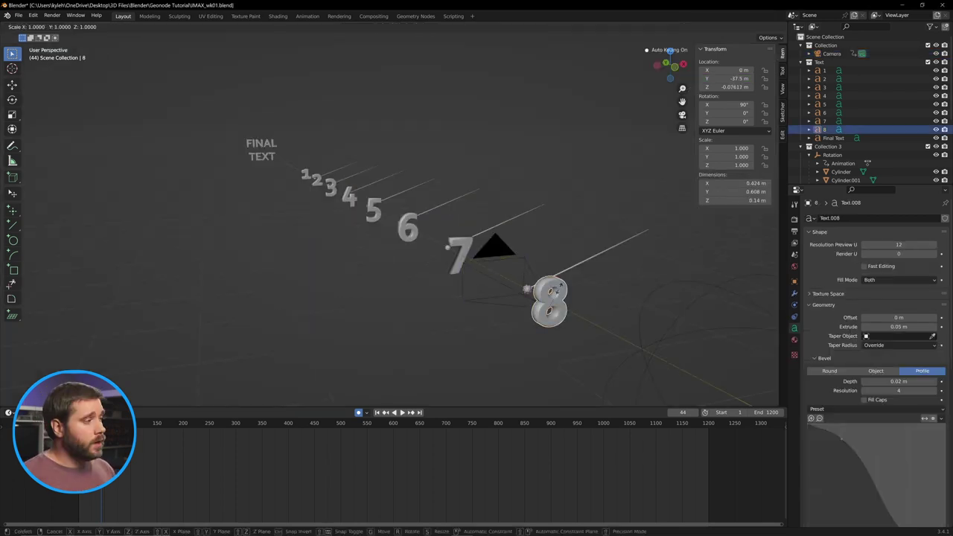
{"action": "type", "text": ".5"}
{"action": "key", "text": "Return"}
- Select the number texts 7, 6 and 5 together
{"action": "left_click", "coordinate": [464, 245]}
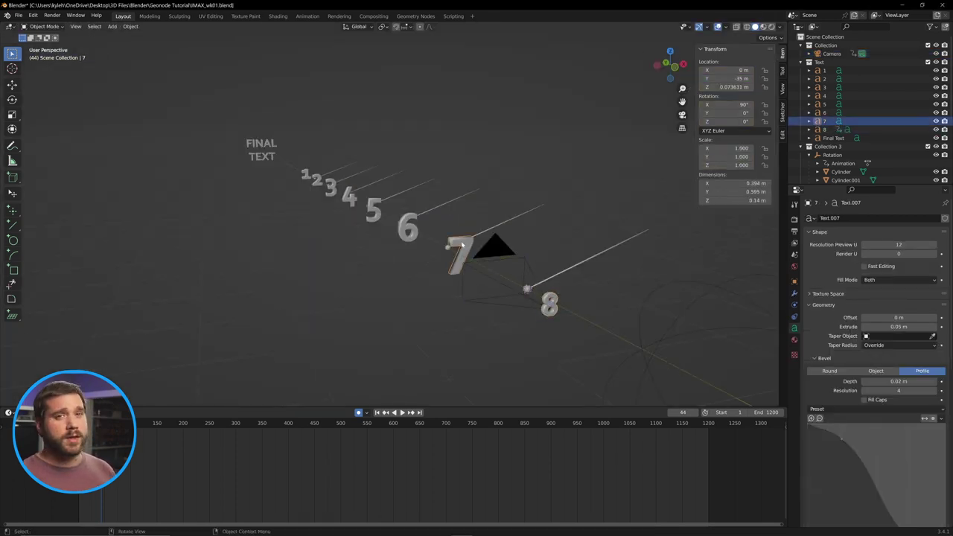
{"action": "left_click", "coordinate": [406, 223], "text": "shift"}
{"action": "left_click", "coordinate": [374, 205], "text": "shift"}
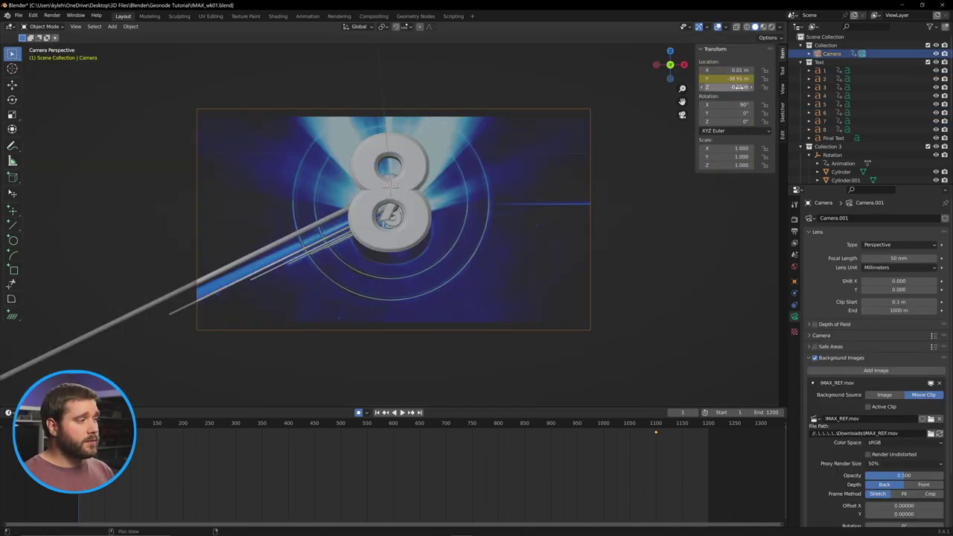
- Play the animation to about frame 60 and raise the camera's Z location to 0.02 m to center the 7
{"action": "key", "text": "space"}
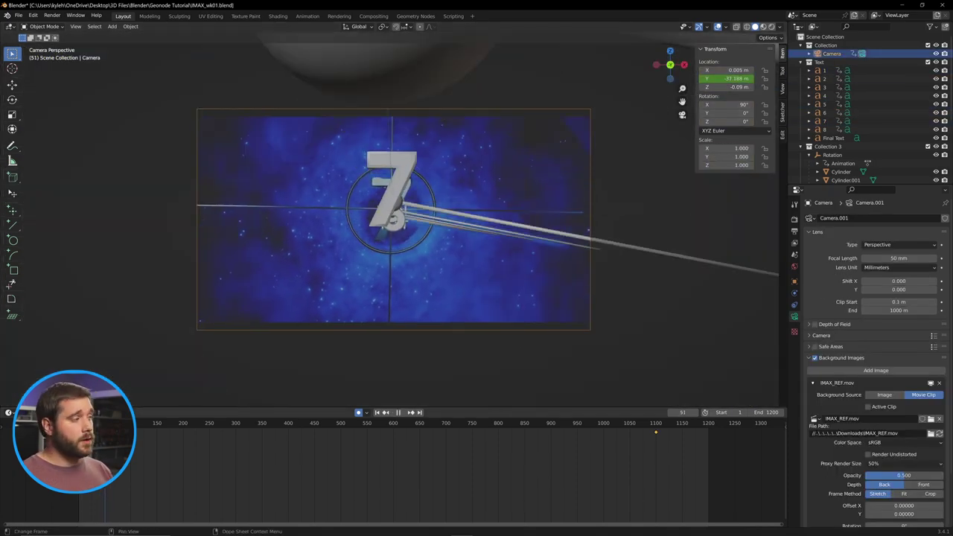
{"action": "key", "text": "space"}
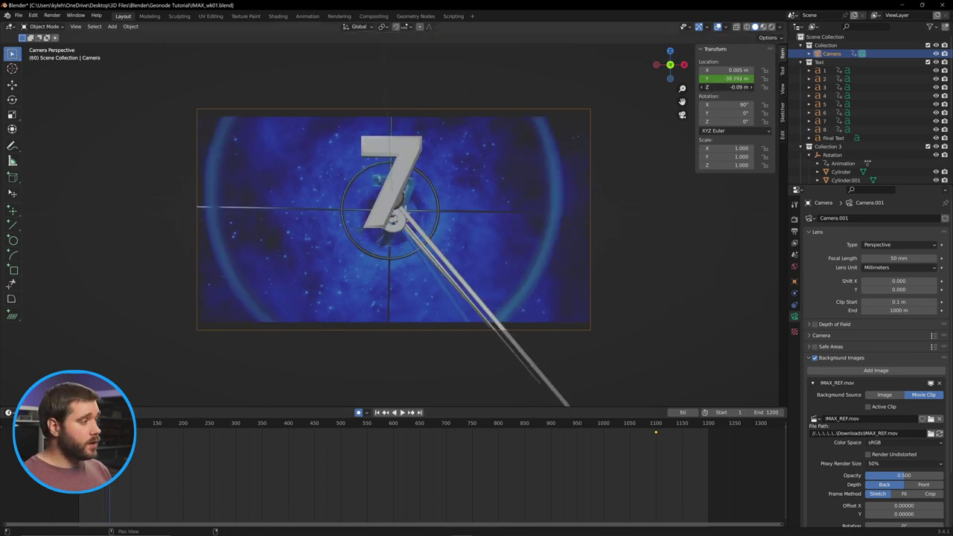
{"action": "left_click_drag", "start_coordinate": [733, 87], "coordinate": [748, 87]}
{"action": "key", "text": "space"}
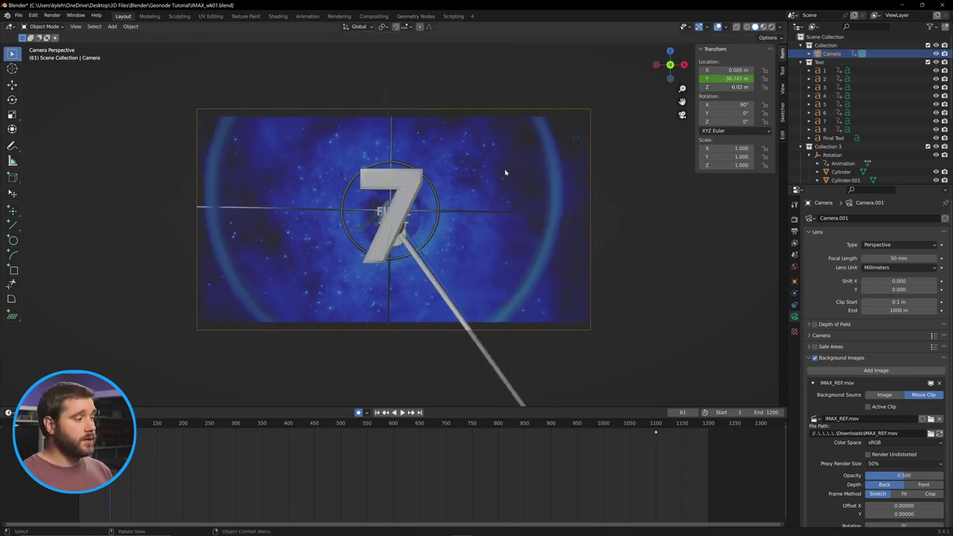
- Advance the animation past the 6 and exclude Collection 3 with the cylinders and spheres from the view layer
{"action": "key", "text": "space"}
{"action": "scroll", "coordinate": [858, 110], "scroll_direction": "down", "scroll_amount": 4}
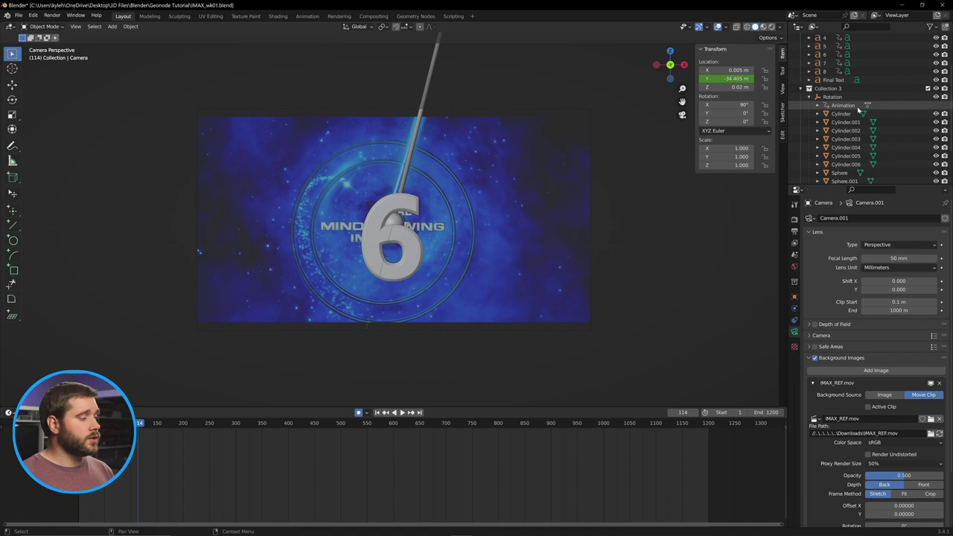
{"action": "scroll", "coordinate": [858, 110], "scroll_direction": "down", "scroll_amount": 3}
{"action": "scroll", "coordinate": [858, 113], "scroll_direction": "up", "scroll_amount": 2}
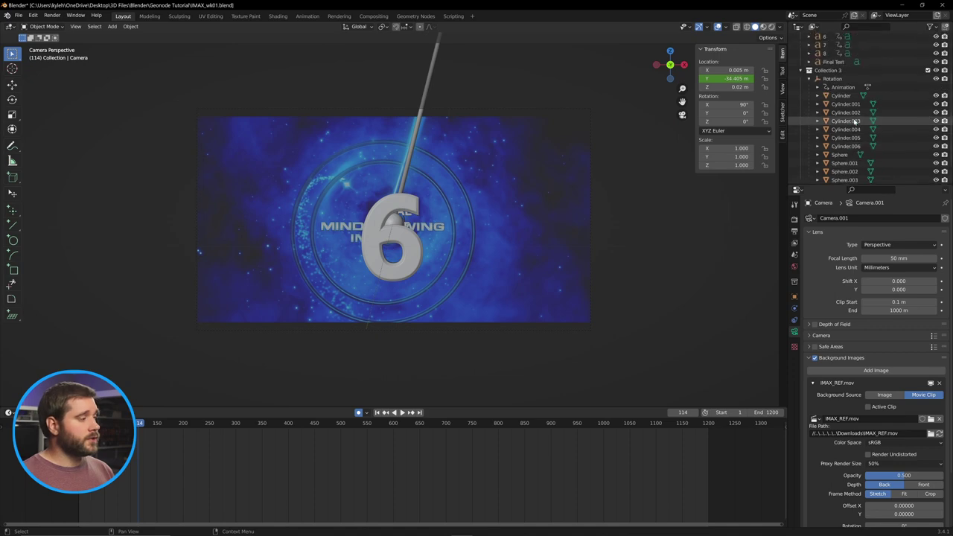
{"action": "left_click", "coordinate": [929, 71]}
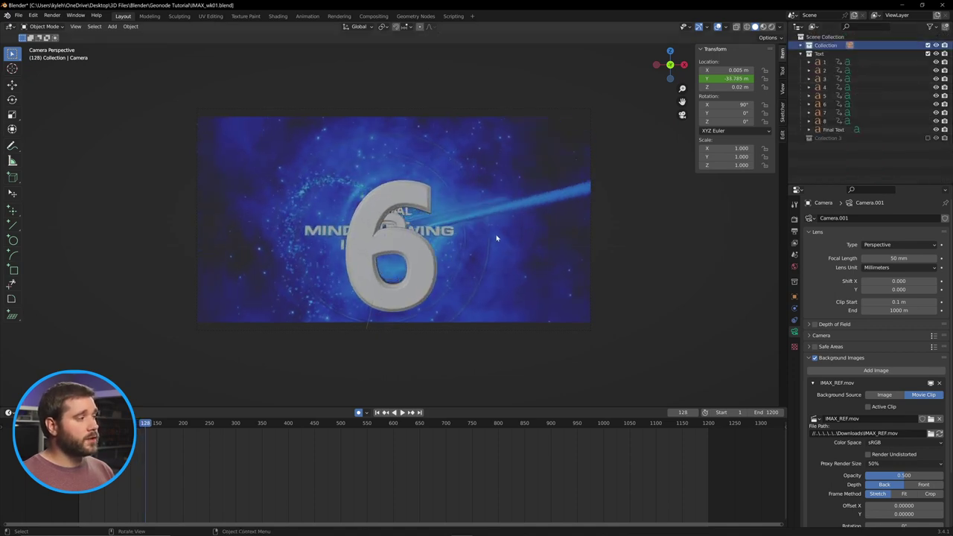
- Return to the start of the animation and play it in an enlarged camera view
{"action": "key", "text": "shift+Left"}
{"action": "scroll", "coordinate": [481, 297], "scroll_direction": "up", "scroll_amount": 6}
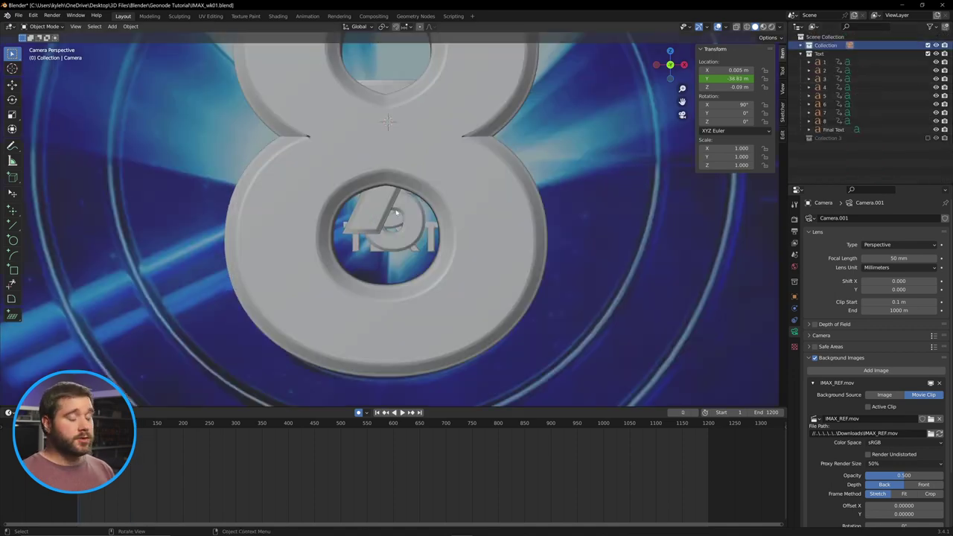
{"action": "key", "text": "space"}
{"action": "key", "text": "space"}
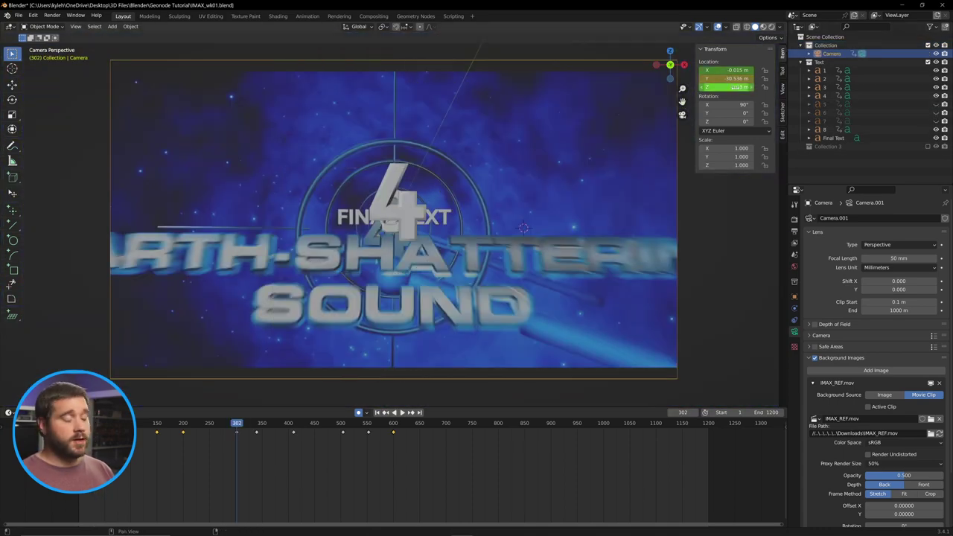
- At frame 302, set the camera's Z location to 0.07 m and its X location to 0.015 m
{"action": "left_click_drag", "start_coordinate": [752, 89], "coordinate": [763, 90]}
{"action": "left_click", "coordinate": [703, 71]}
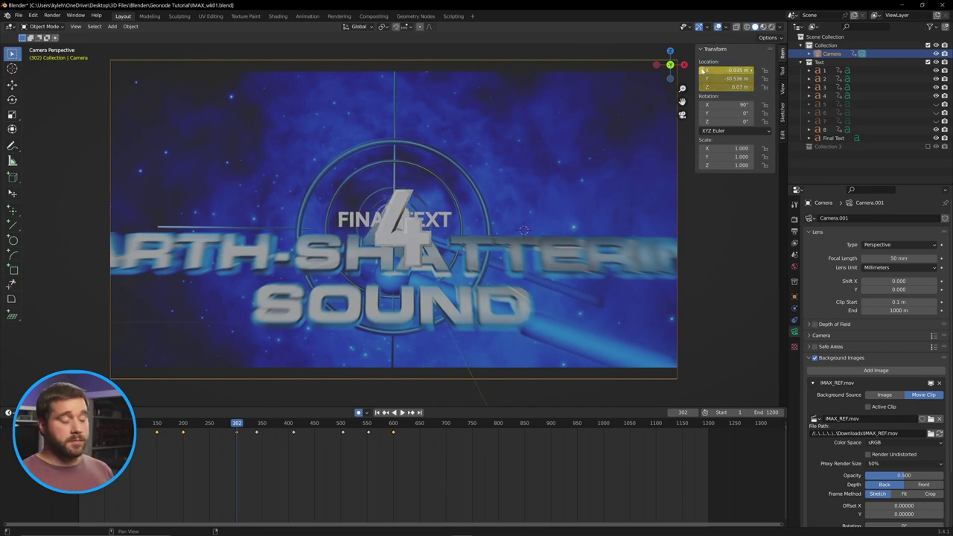
{"action": "left_click", "coordinate": [752, 71]}
{"action": "left_click", "coordinate": [752, 71]}
{"action": "left_click", "coordinate": [752, 71]}
{"action": "left_click", "coordinate": [752, 72]}
{"action": "left_click", "coordinate": [752, 71]}
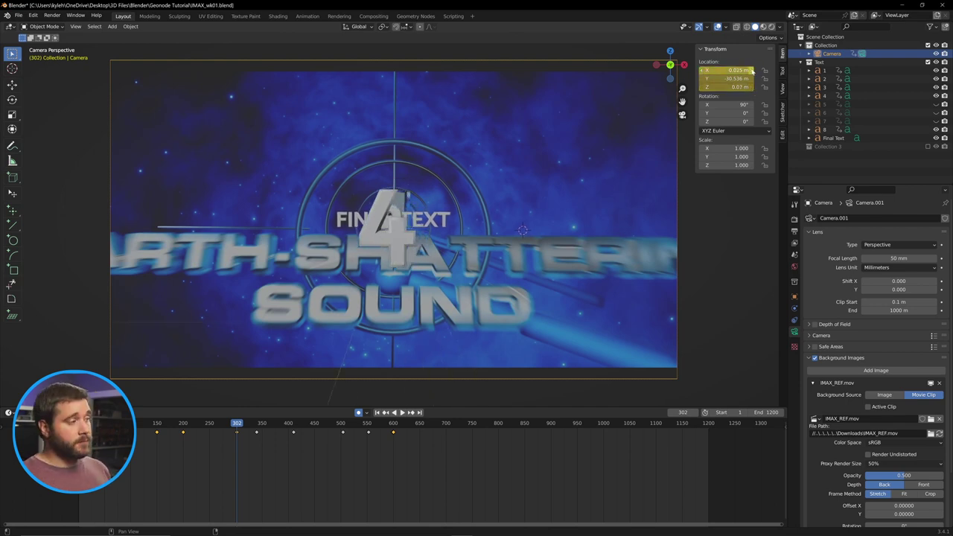
- Go to the keyframe at frame 340 and adjust the camera's X location to line up with the 4
{"action": "left_click", "coordinate": [411, 414]}
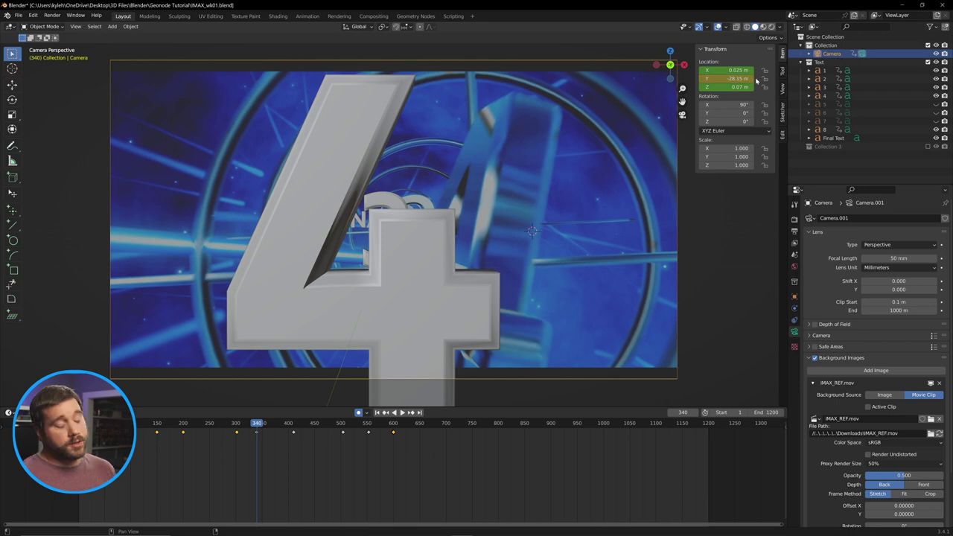
{"action": "mouse_move", "coordinate": [702, 69]}
{"action": "left_mouse_down"}
{"action": "mouse_move", "coordinate": [670, 70]}
{"action": "mouse_move", "coordinate": [752, 72]}
{"action": "mouse_move", "coordinate": [722, 87]}
{"action": "mouse_move", "coordinate": [693, 79]}
{"action": "left_mouse_up"}
{"action": "key", "text": "Up"}
- Hide the number texts 1, 2 and 3 in the viewport and adjust the camera's Z location at the frame 410 keyframe
{"action": "left_click", "coordinate": [936, 87]}
{"action": "left_click", "coordinate": [411, 413]}
{"action": "left_click", "coordinate": [386, 414]}
{"action": "left_click_drag", "start_coordinate": [936, 71], "coordinate": [934, 81]}
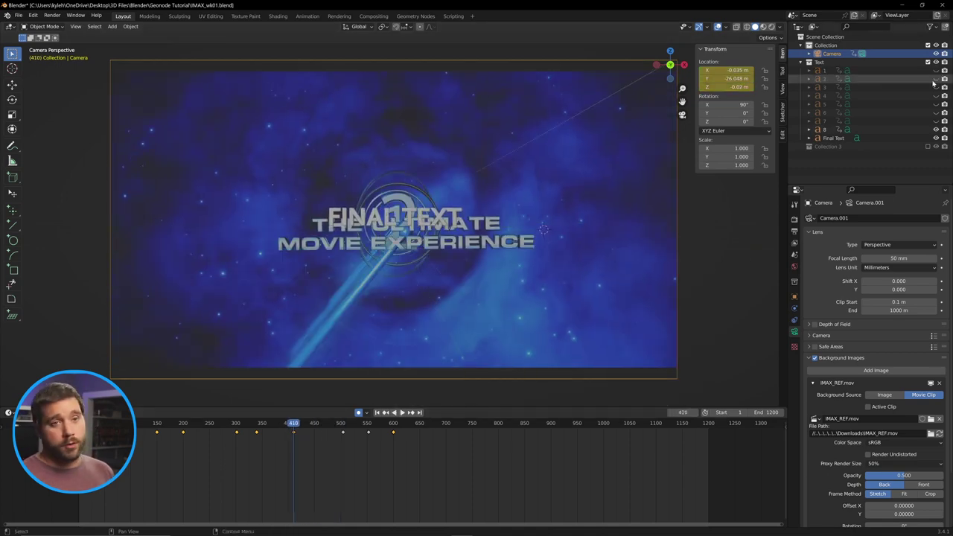
{"action": "left_click", "coordinate": [934, 80]}
{"action": "left_click_drag", "start_coordinate": [750, 87], "coordinate": [704, 88]}
{"action": "left_click_drag", "start_coordinate": [704, 87], "coordinate": [700, 87]}
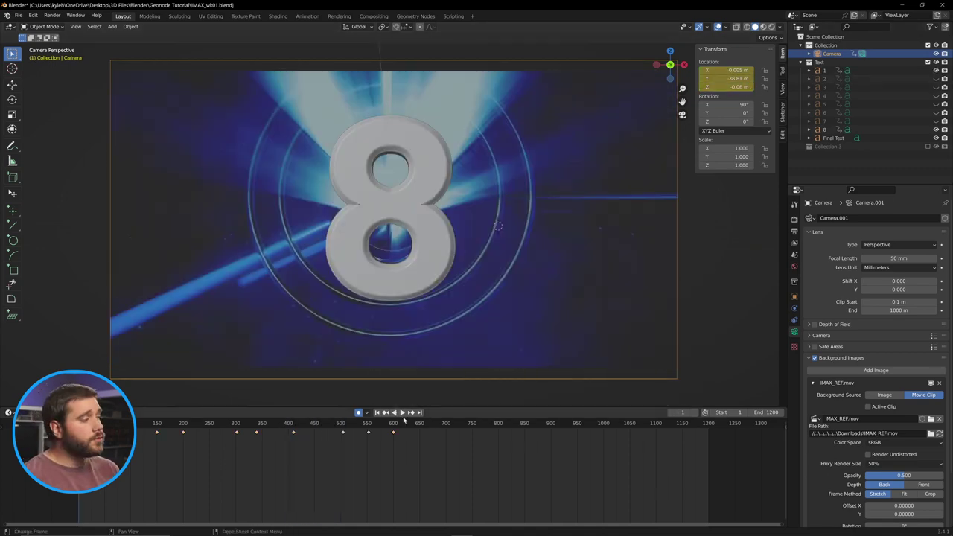
- Play the camera animation from frame 1 and scrub back to frame 21 to check the move through the 8
{"action": "left_click", "coordinate": [403, 415]}
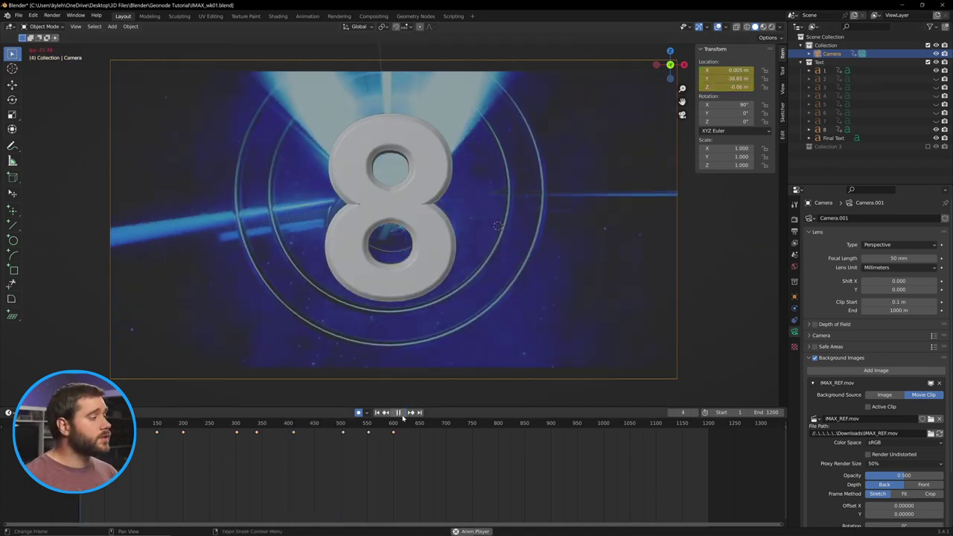
{"action": "left_click", "coordinate": [399, 412]}
{"action": "left_click", "coordinate": [377, 411]}
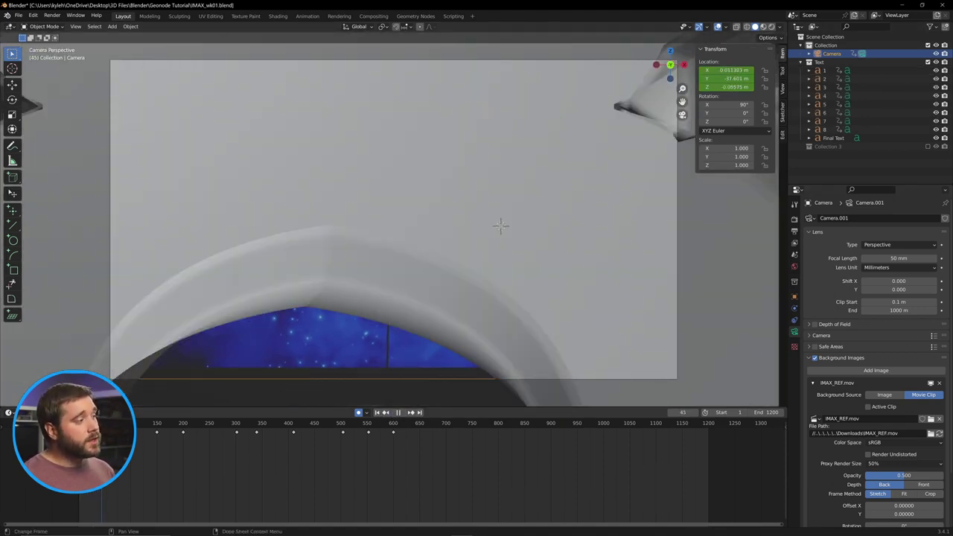
{"action": "left_click_drag", "start_coordinate": [101, 423], "coordinate": [89, 423]}
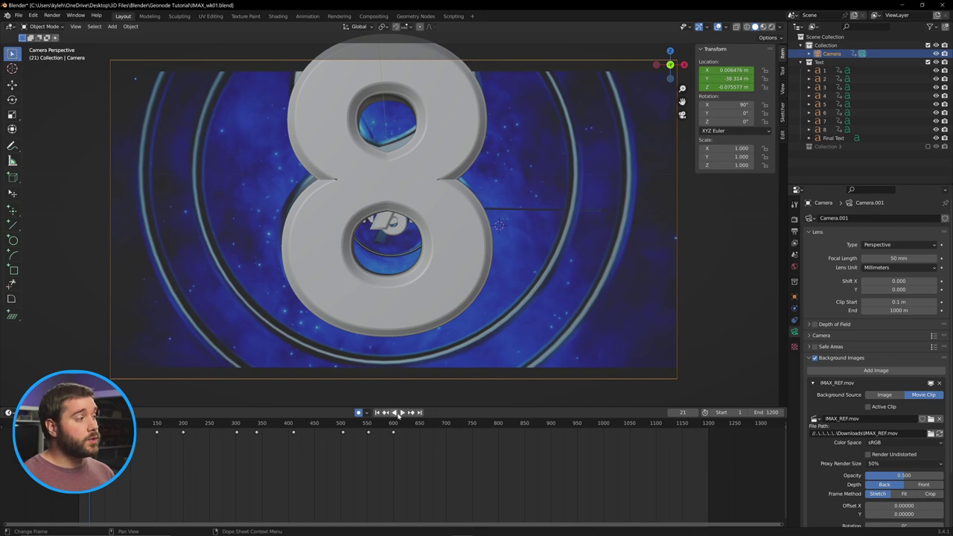
- Split the 3D viewport vertically and turn the new area into a Graph Editor
{"action": "right_click", "coordinate": [789, 208]}
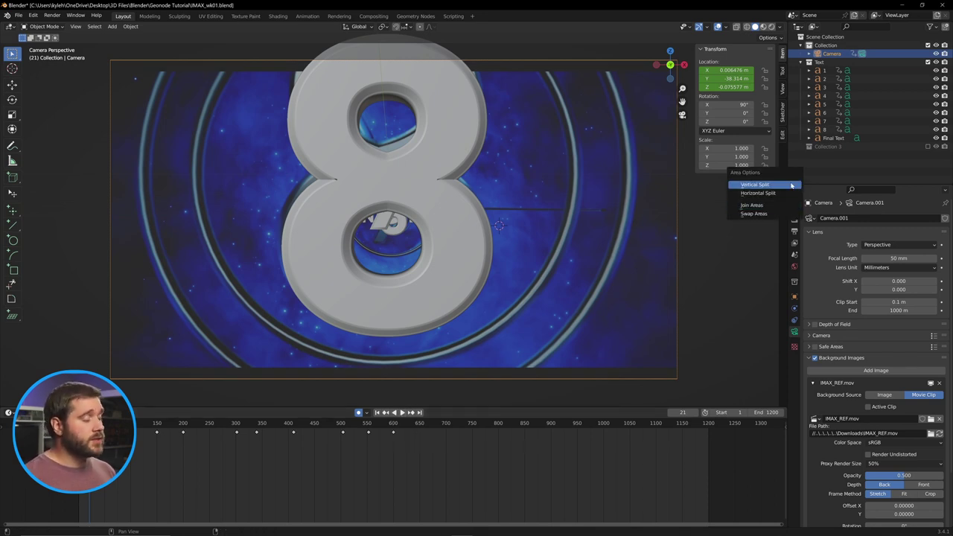
{"action": "left_click", "coordinate": [791, 184]}
{"action": "left_click", "coordinate": [438, 186]}
{"action": "left_click", "coordinate": [455, 27]}
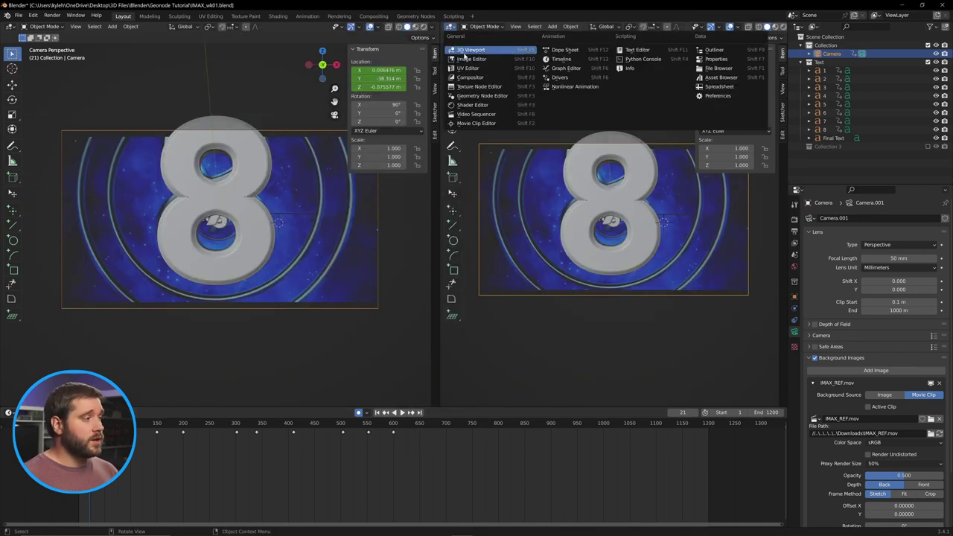
{"action": "left_click", "coordinate": [573, 75]}
- Normalize the camera's curves in the Graph Editor, frame the early keyframes, and expand the Object Transforms channels
{"action": "left_click", "coordinate": [583, 26]}
{"action": "key", "text": "Home"}
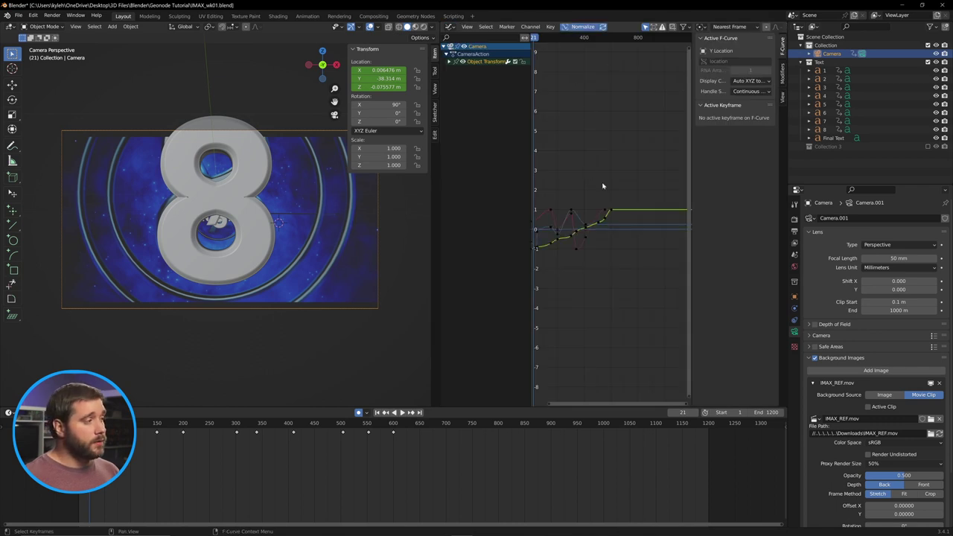
{"action": "scroll", "coordinate": [609, 210], "scroll_direction": "up", "scroll_amount": 3}
{"action": "middle_click_drag", "start_coordinate": [613, 222], "coordinate": [632, 234]}
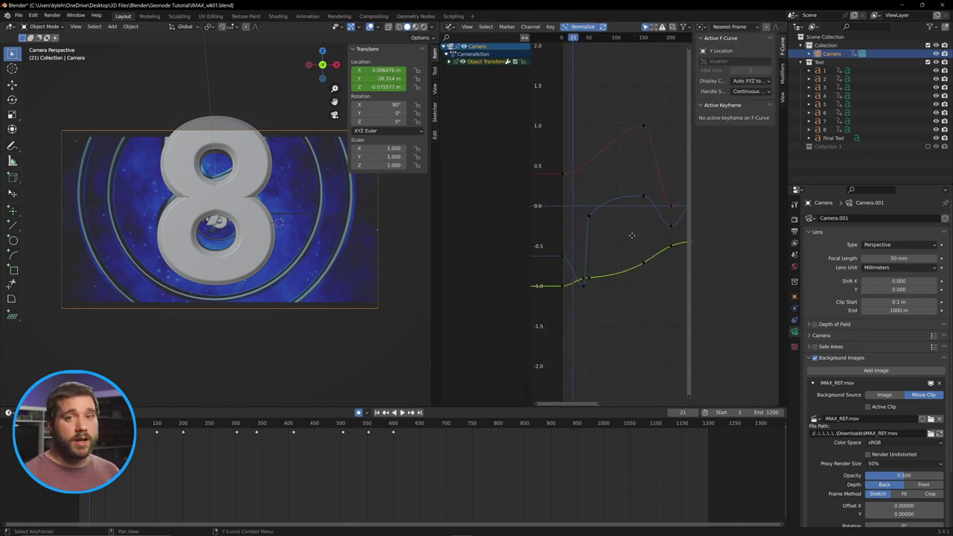
{"action": "left_click", "coordinate": [448, 61]}
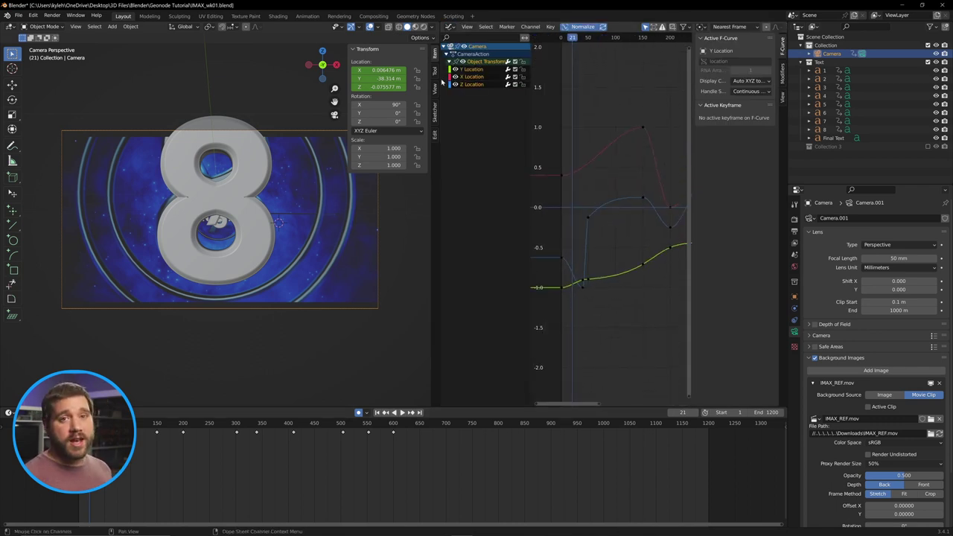
- Try the camera animation without the location keyframe near frame 50, replaying the pass from the 8 to the 7
{"action": "key", "text": "space"}
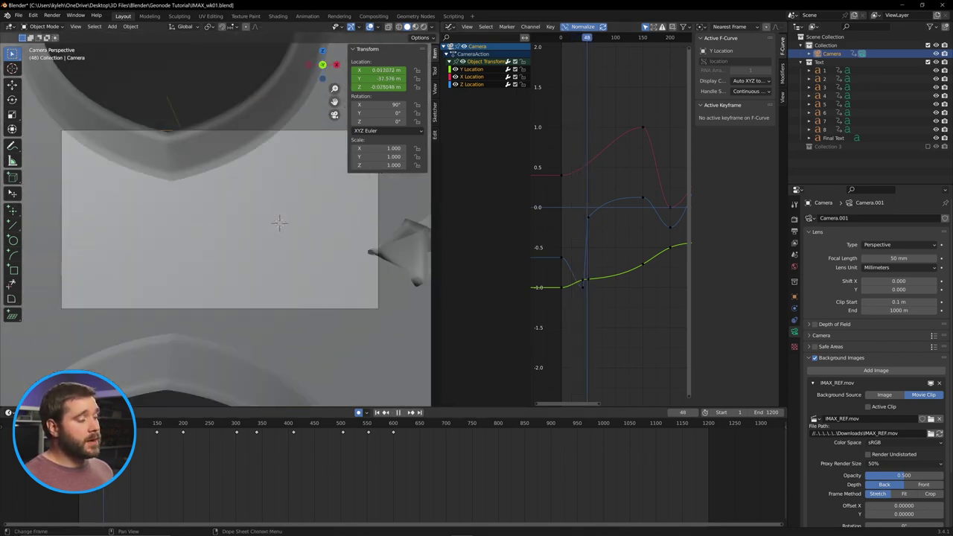
{"action": "key", "text": "ctrl+z"}
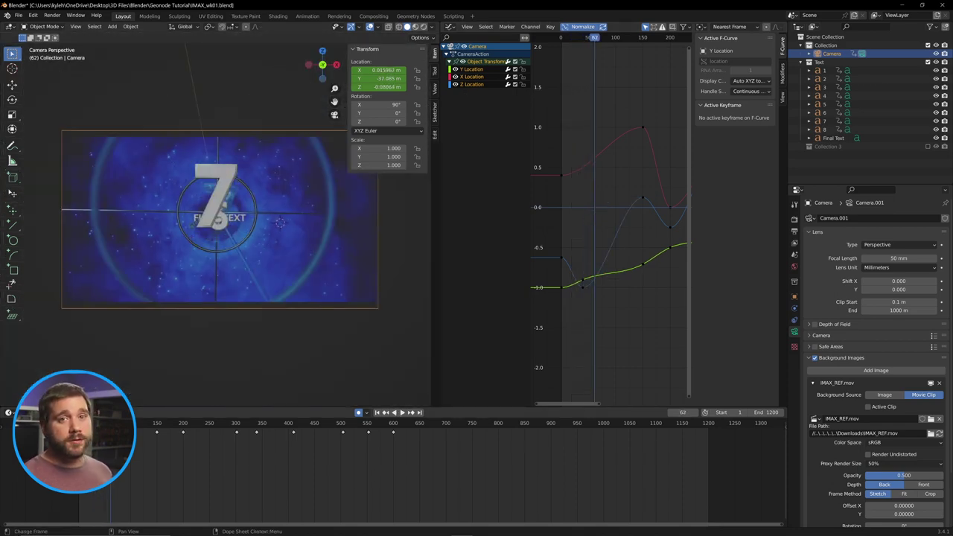
{"action": "left_click", "coordinate": [99, 423]}
{"action": "key", "text": "space"}
{"action": "key", "text": "space"}
{"action": "left_click_drag", "start_coordinate": [124, 423], "coordinate": [100, 423]}
- Undo the removal of the camera keyframe near frame 50 and deselect the curves in the Graph Editor
{"action": "key", "text": "ctrl+z"}
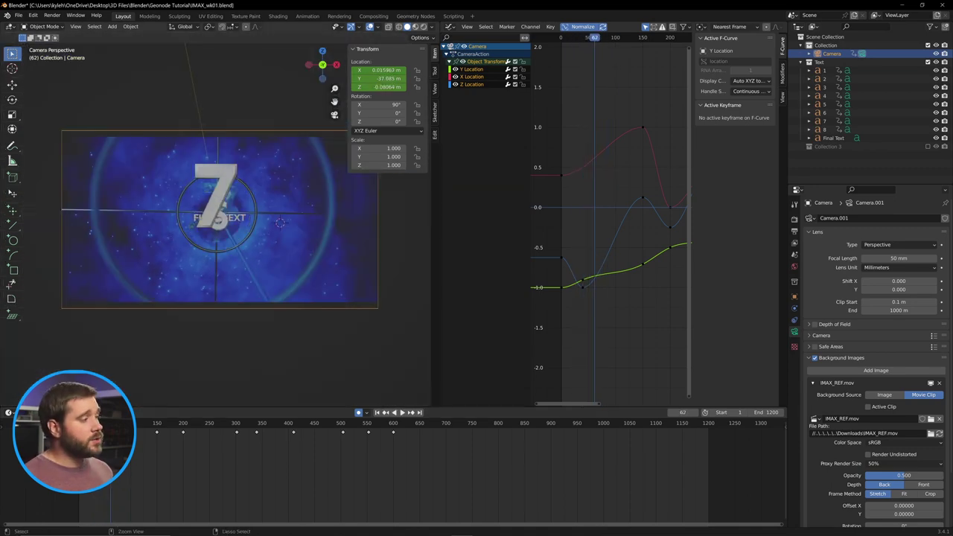
{"action": "key", "text": "ctrl+z"}
{"action": "scroll", "coordinate": [592, 217], "scroll_direction": "up", "scroll_amount": 8}
{"action": "left_click", "coordinate": [599, 221]}
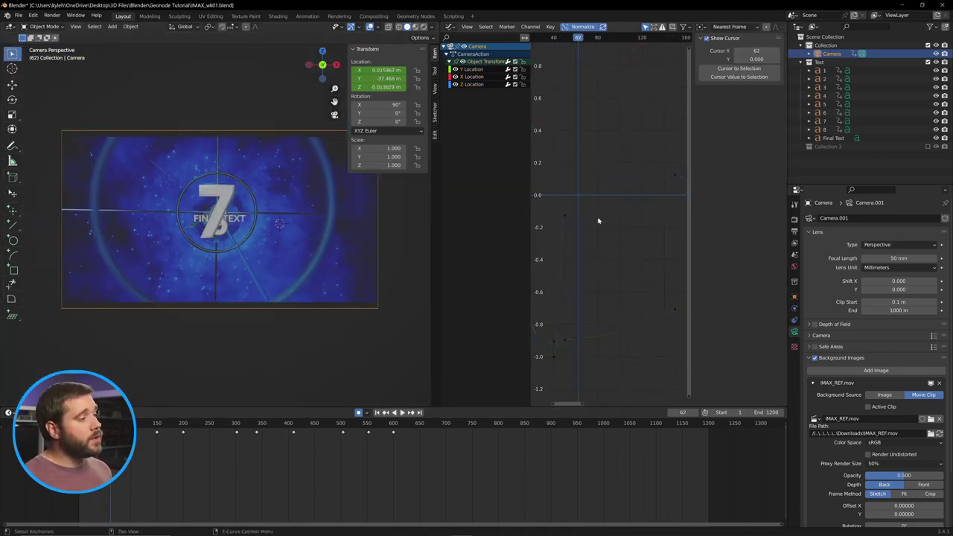
- Play the camera animation from the 7 through to the final text
{"action": "left_click_drag", "start_coordinate": [564, 217], "coordinate": [597, 215]}
{"action": "key", "text": "space"}
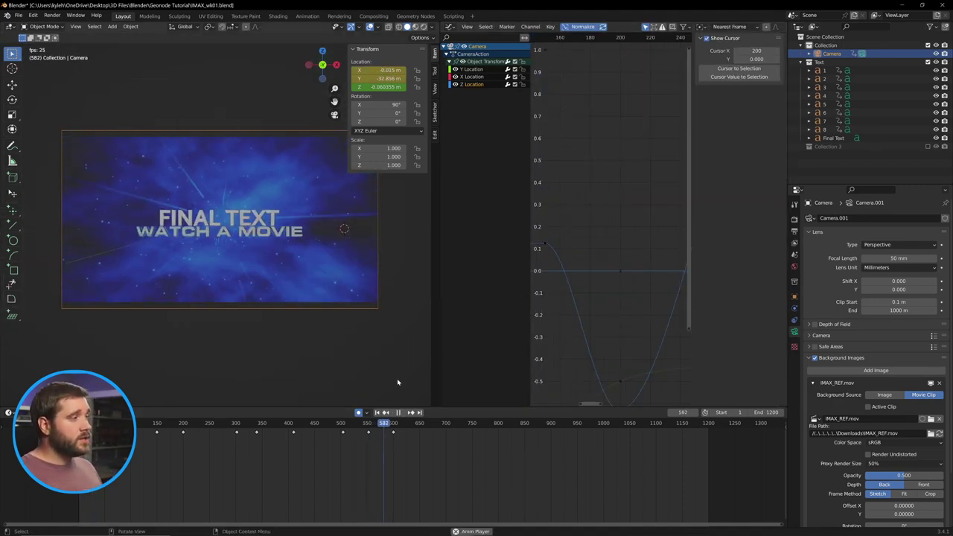
{"action": "key", "text": "space"}
- Turn off the camera's background images and replay the animation from the first frame
{"action": "scroll", "coordinate": [870, 406], "scroll_direction": "down", "scroll_amount": 3}
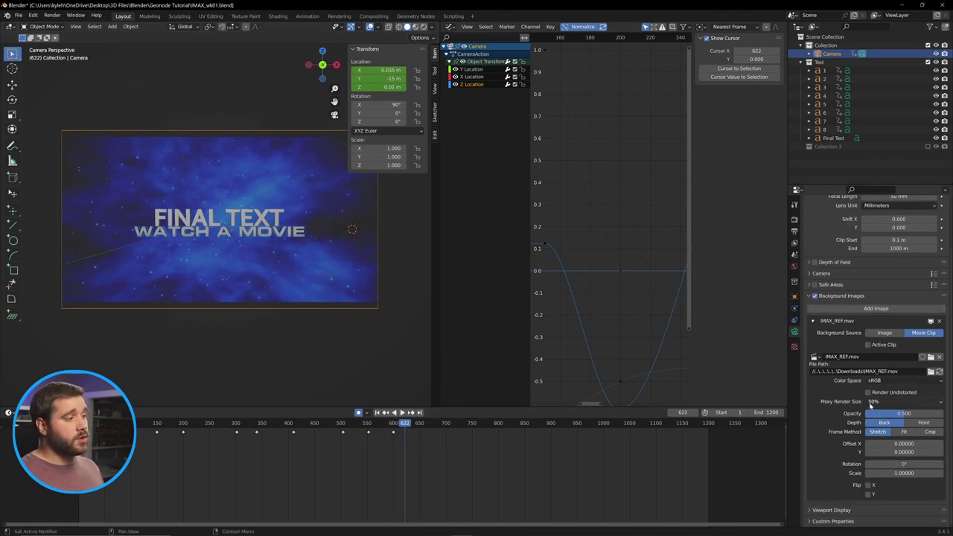
{"action": "scroll", "coordinate": [859, 350], "scroll_direction": "up", "scroll_amount": 3}
{"action": "left_click", "coordinate": [814, 357]}
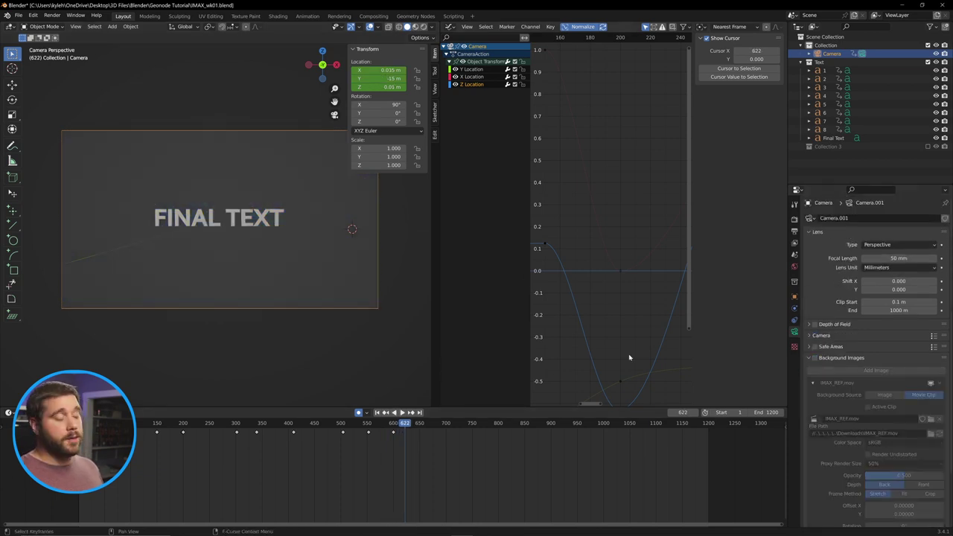
{"action": "key", "text": "shift+Left"}
{"action": "key", "text": "space"}
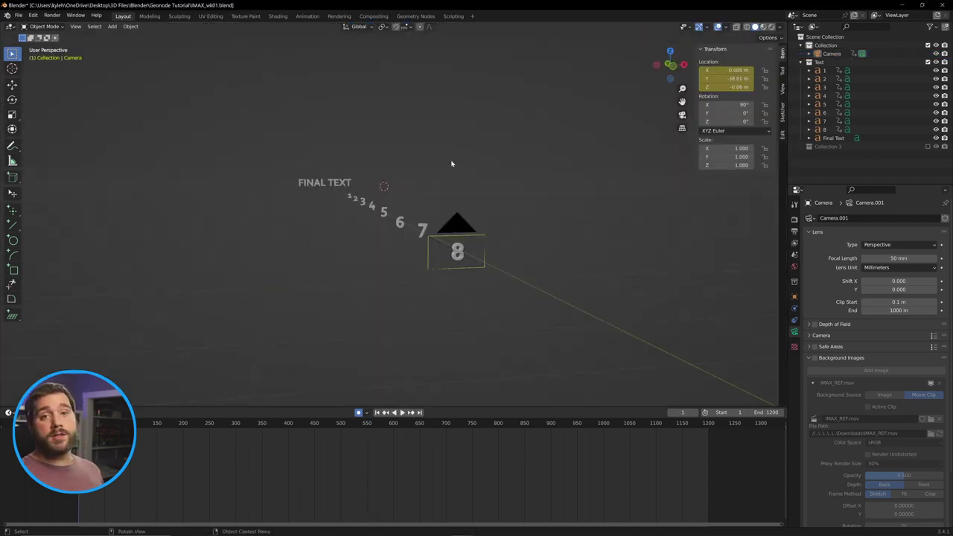
- Create a new material for the number 8 text and name it Metal
{"action": "mouse_move", "coordinate": [446, 163]}
{"action": "middle_mouse_down"}
{"action": "mouse_move", "coordinate": [458, 174]}
{"action": "mouse_move", "coordinate": [431, 165]}
{"action": "middle_mouse_up"}
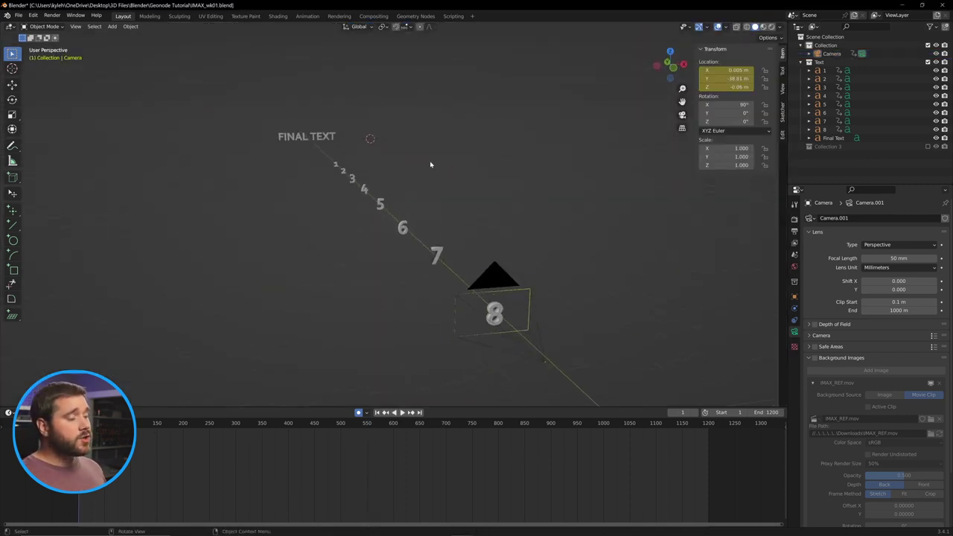
{"action": "left_click", "coordinate": [293, 138]}
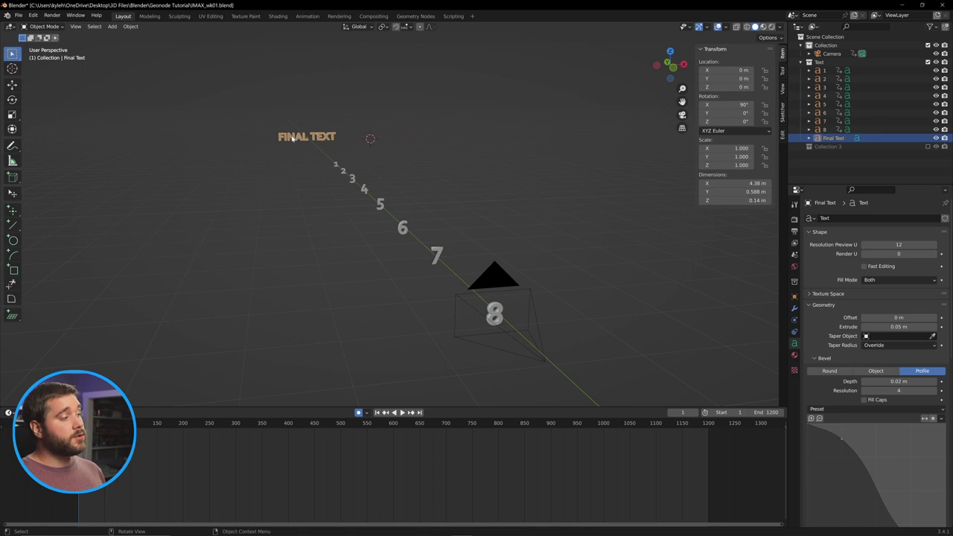
{"action": "left_click", "coordinate": [489, 322]}
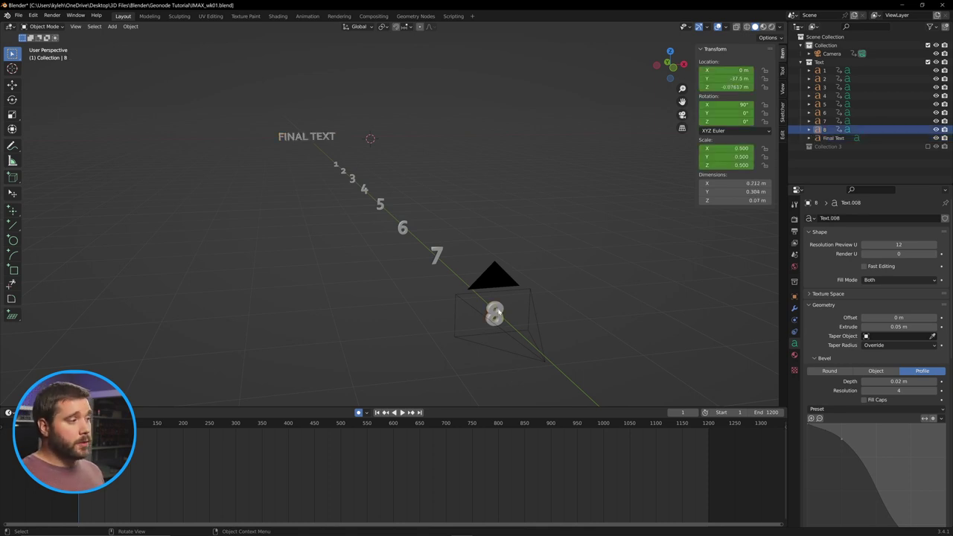
{"action": "left_click", "coordinate": [795, 355]}
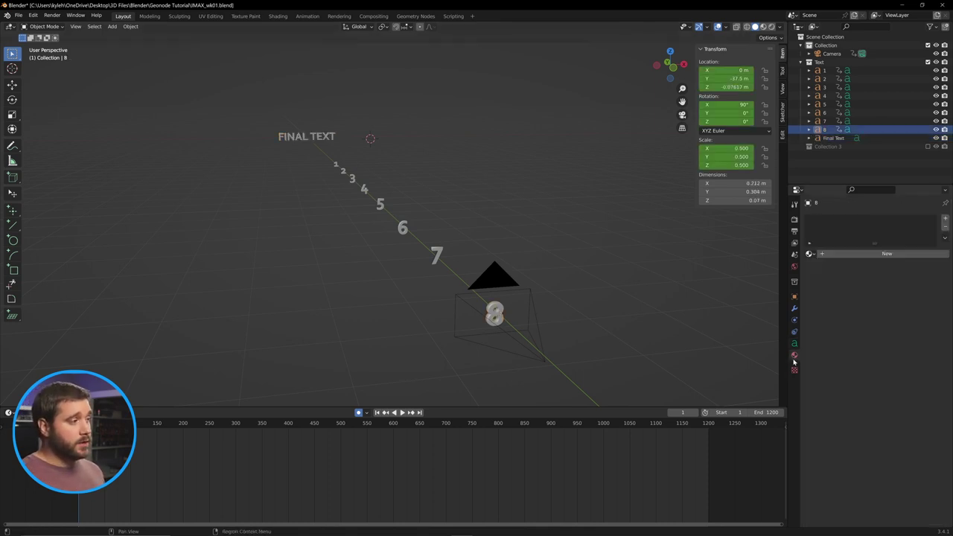
{"action": "left_click", "coordinate": [879, 255]}
{"action": "double_click", "coordinate": [835, 254]}
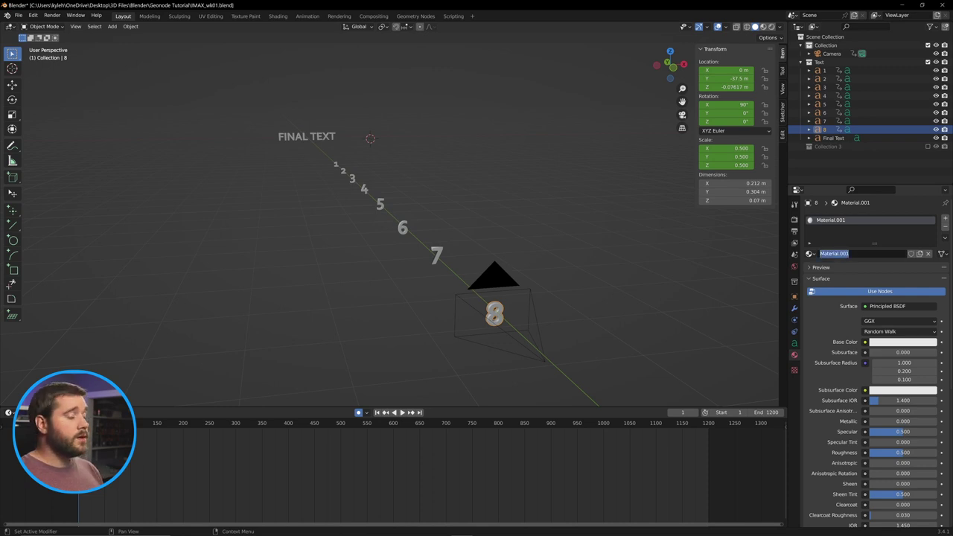
{"action": "type", "text": "Metal"}
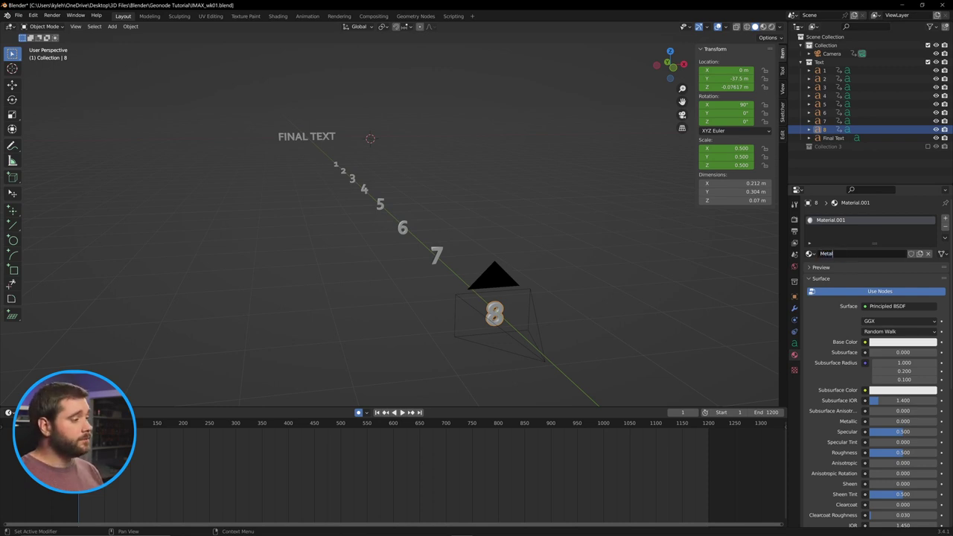
{"action": "left_click", "coordinate": [600, 300]}
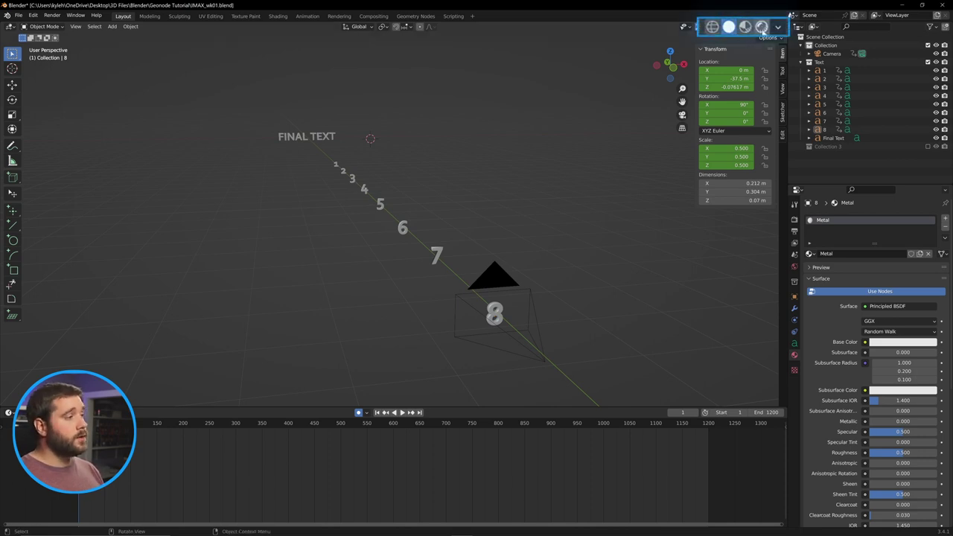
- Switch the viewport to Material Preview shading to show the number 8's material
{"action": "left_click", "coordinate": [761, 27]}
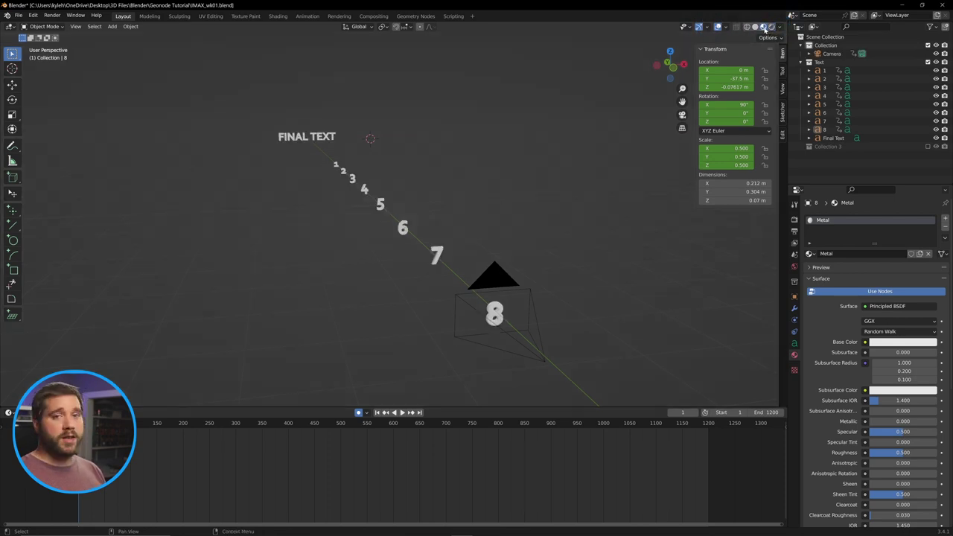
{"action": "middle_click_drag", "start_coordinate": [721, 349], "coordinate": [633, 288]}
{"action": "scroll", "coordinate": [467, 315], "scroll_direction": "up", "scroll_amount": 6}
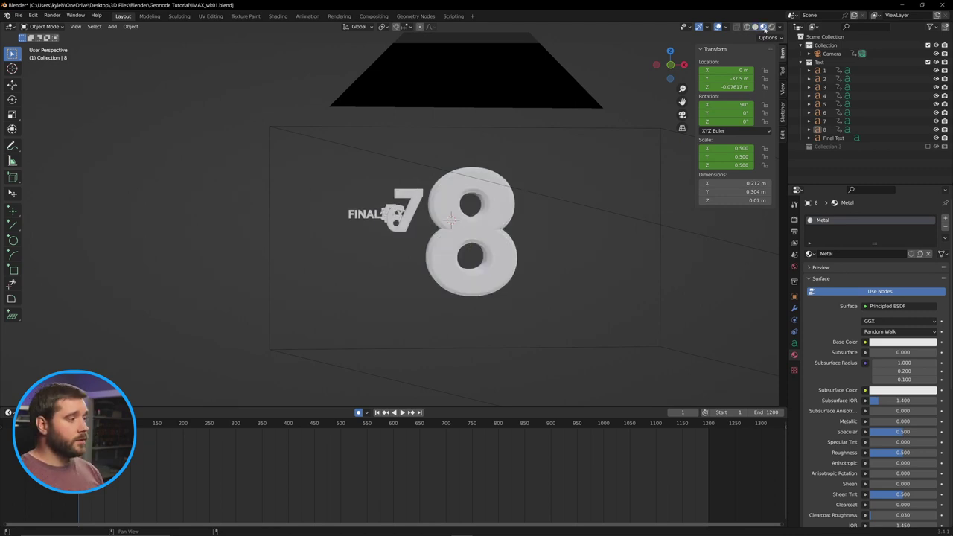
- Set the Metal material's Metallic to 1.000 and its Roughness to 0.1
{"action": "scroll", "coordinate": [839, 354], "scroll_direction": "down", "scroll_amount": 2}
{"action": "scroll", "coordinate": [840, 354], "scroll_direction": "down", "scroll_amount": 5}
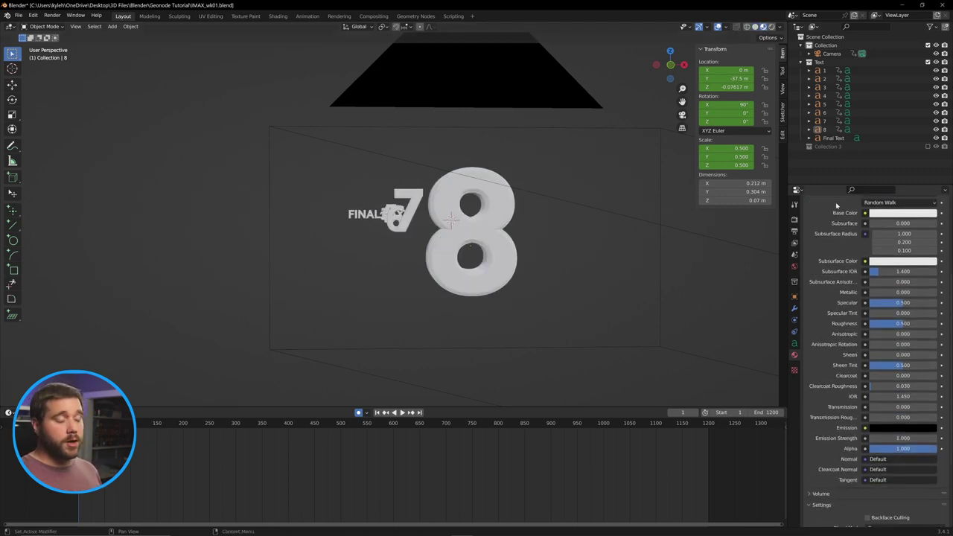
{"action": "left_click_drag", "start_coordinate": [879, 292], "coordinate": [937, 292]}
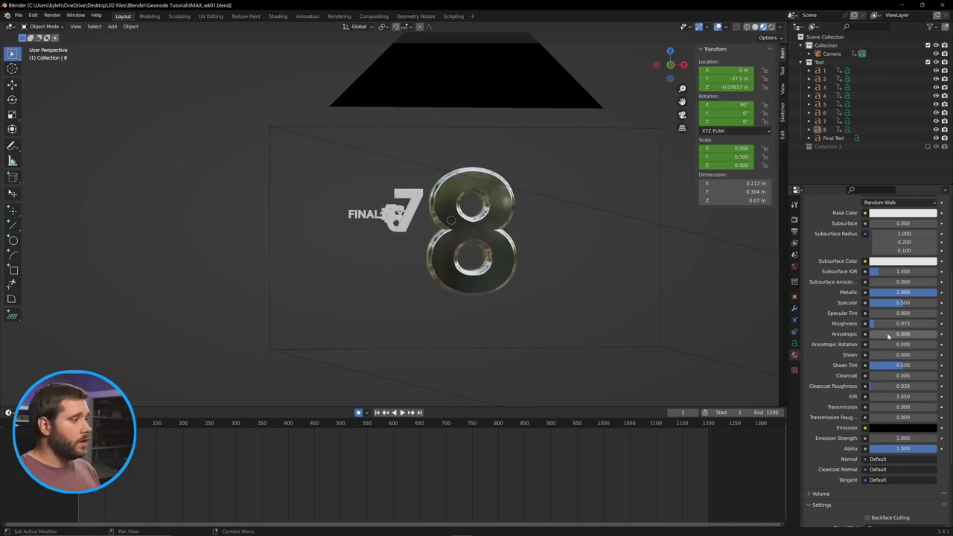
{"action": "left_click", "coordinate": [890, 324]}
{"action": "type", "text": ".1"}
{"action": "key", "text": "Return"}
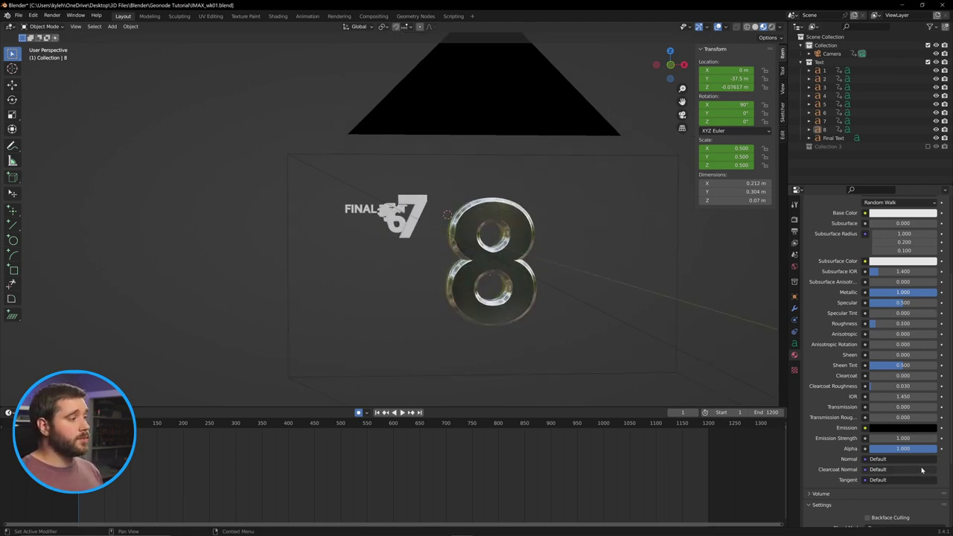
- Select the 8, switch to the Shading workspace, and move the Principled BSDF node well away from the Material Output
{"action": "left_click", "coordinate": [534, 274]}
{"action": "middle_click_drag", "start_coordinate": [537, 275], "coordinate": [650, 290]}
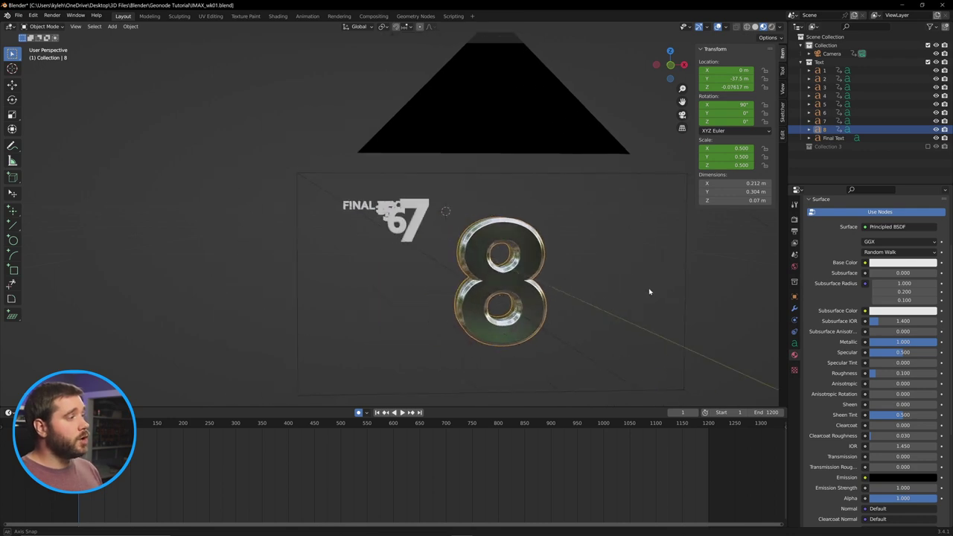
{"action": "left_click", "coordinate": [277, 16]}
{"action": "scroll", "coordinate": [566, 419], "scroll_direction": "down", "scroll_amount": 3}
{"action": "mouse_move", "coordinate": [521, 223]}
{"action": "middle_mouse_down"}
{"action": "mouse_move", "coordinate": [467, 199]}
{"action": "mouse_move", "coordinate": [477, 206]}
{"action": "middle_mouse_up"}
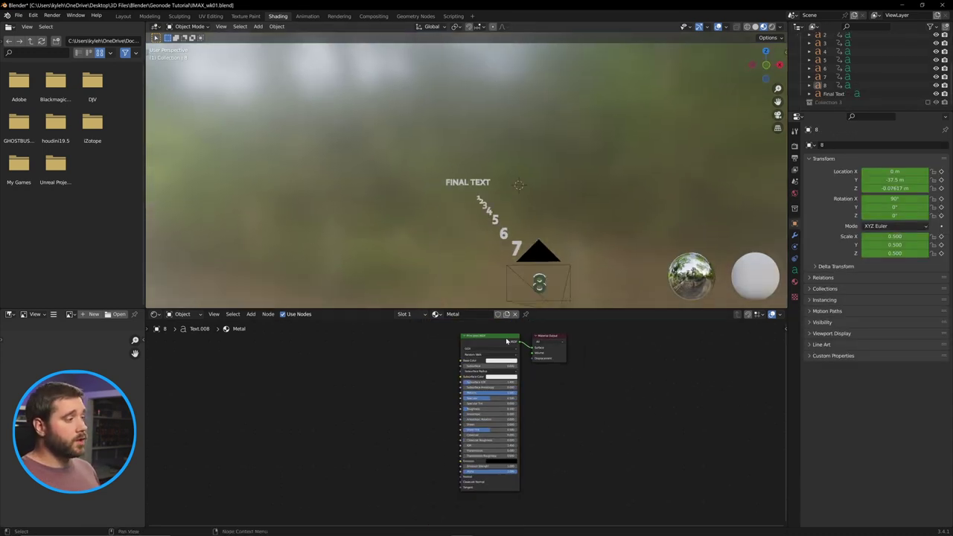
{"action": "left_click_drag", "start_coordinate": [496, 338], "coordinate": [377, 385]}
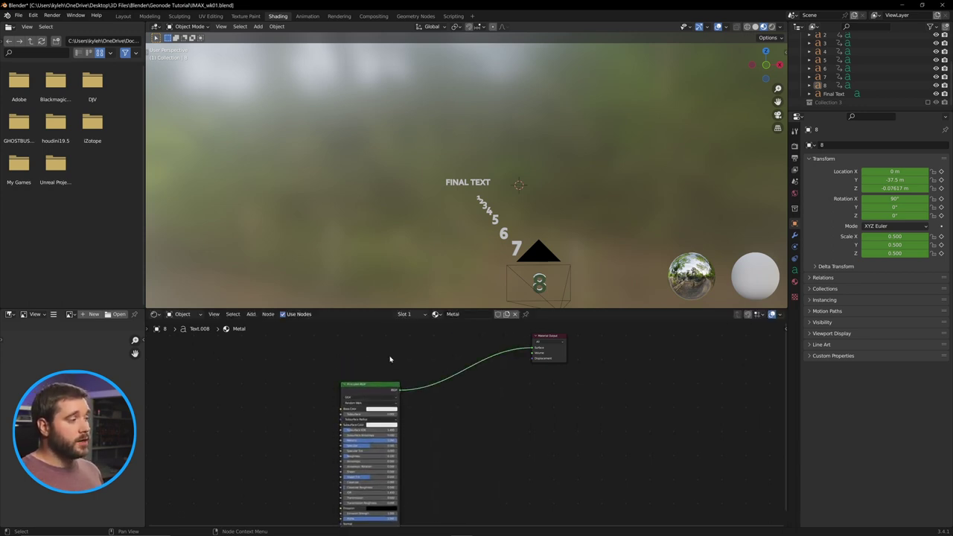
- Add a Transparent BSDF node above the Principled BSDF in the Metal material
{"action": "key", "text": "shift+a"}
{"action": "left_click", "coordinate": [390, 358]}
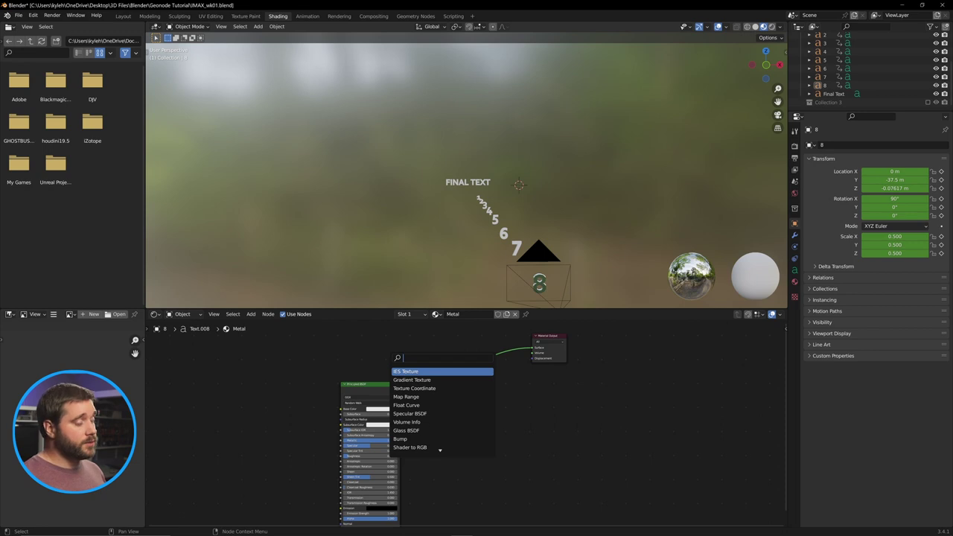
{"action": "type", "text": "transp"}
{"action": "key", "text": "Return"}
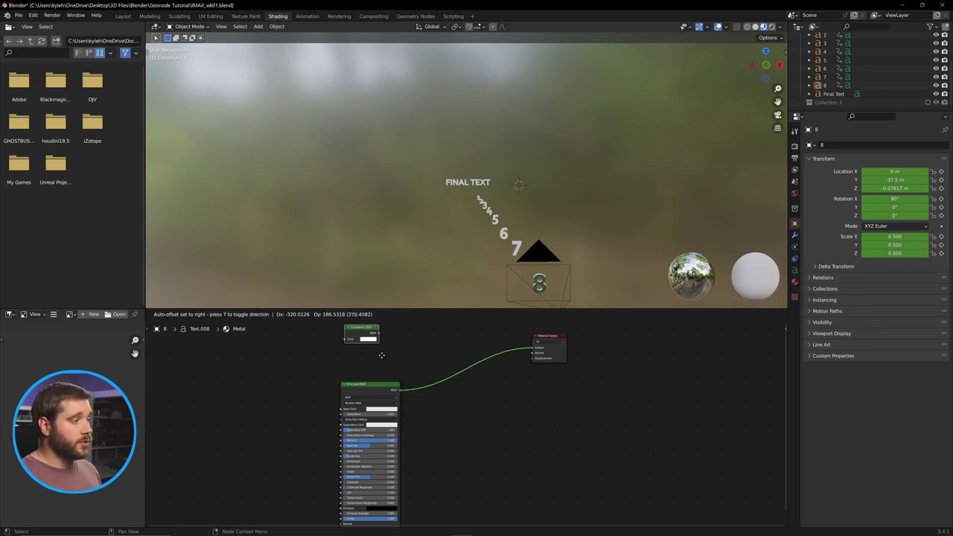
{"action": "left_click", "coordinate": [383, 350]}
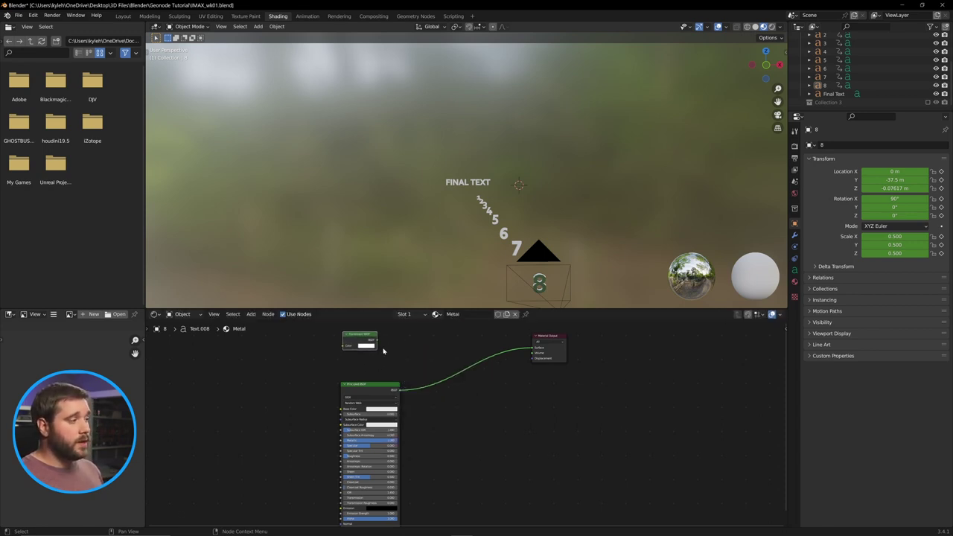
{"action": "left_click", "coordinate": [378, 341]}
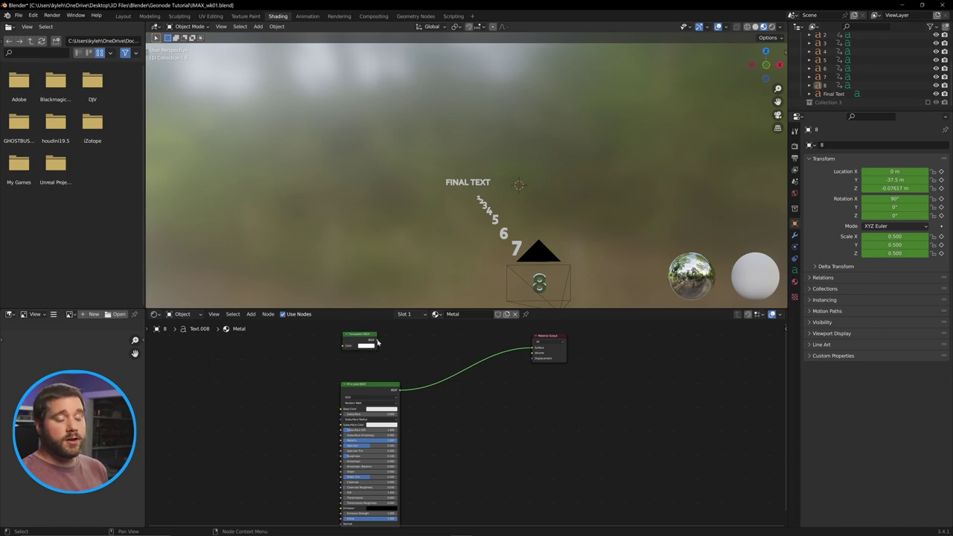
- Insert a Mix Shader between the Principled BSDF and Material Output, and connect the Transparent BSDF to its second shader input
{"action": "key", "text": "shift+a"}
{"action": "left_click", "coordinate": [431, 351]}
{"action": "type", "text": "mix"}
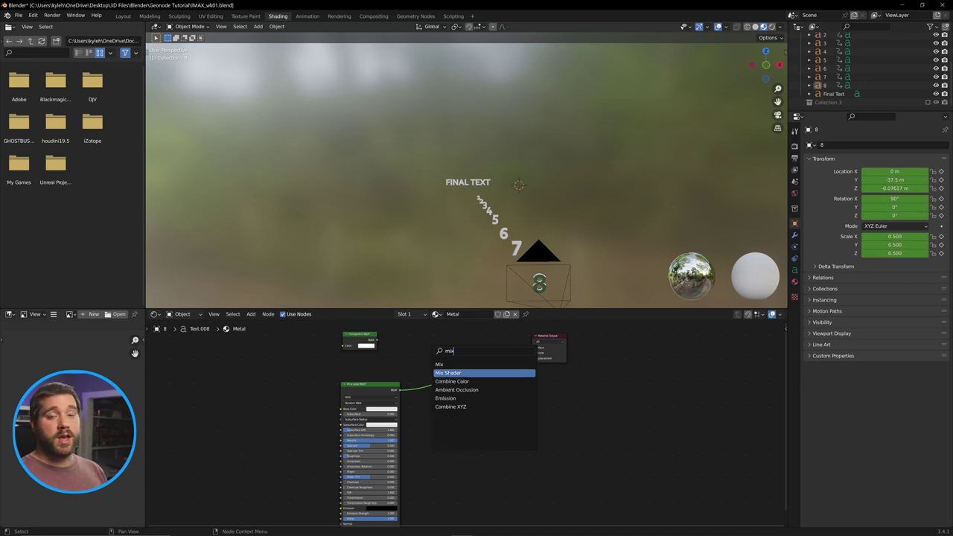
{"action": "key", "text": "Return"}
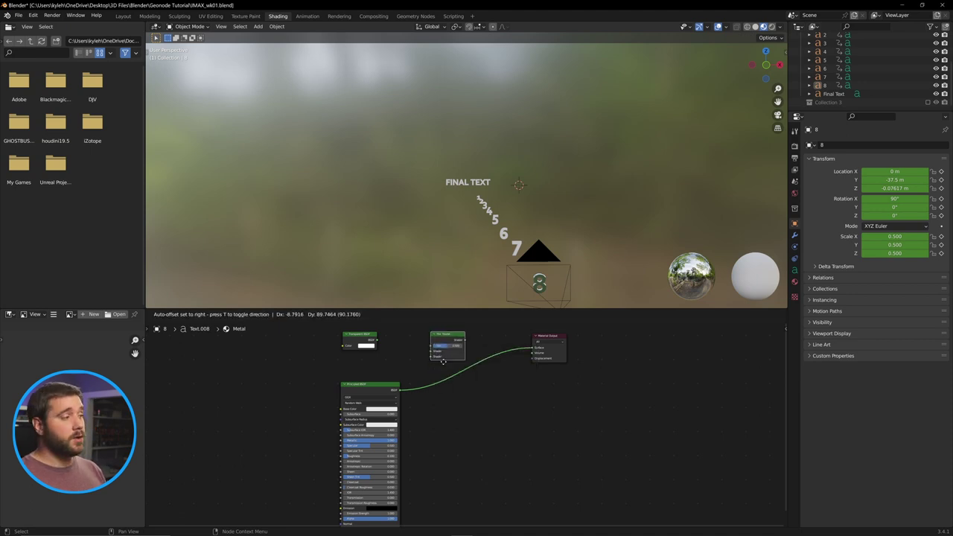
{"action": "left_click", "coordinate": [457, 365]}
{"action": "left_click_drag", "start_coordinate": [378, 345], "coordinate": [449, 372]}
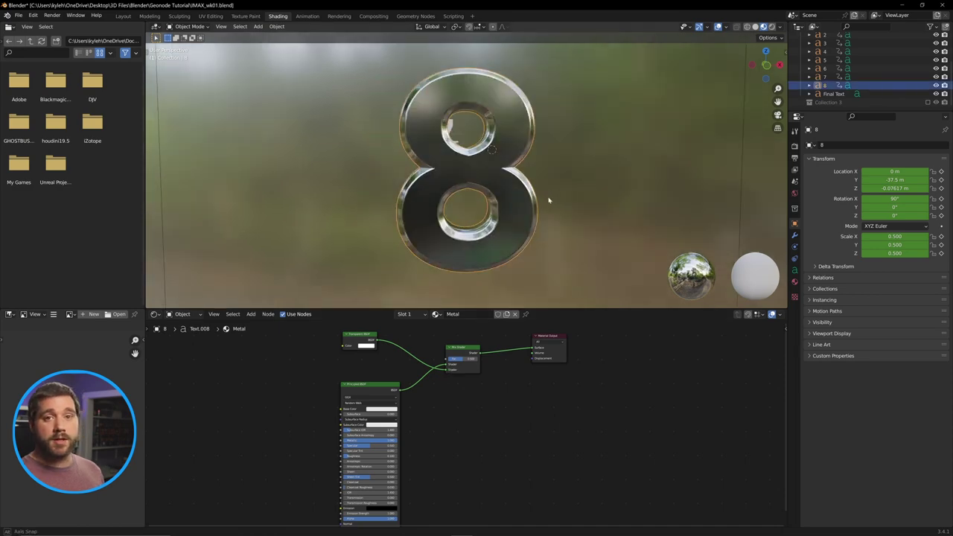
- Raise the Mix Shader's factor to 1.000
{"action": "middle_click_drag", "start_coordinate": [549, 200], "coordinate": [422, 188]}
{"action": "middle_click_drag", "start_coordinate": [410, 235], "coordinate": [350, 137]}
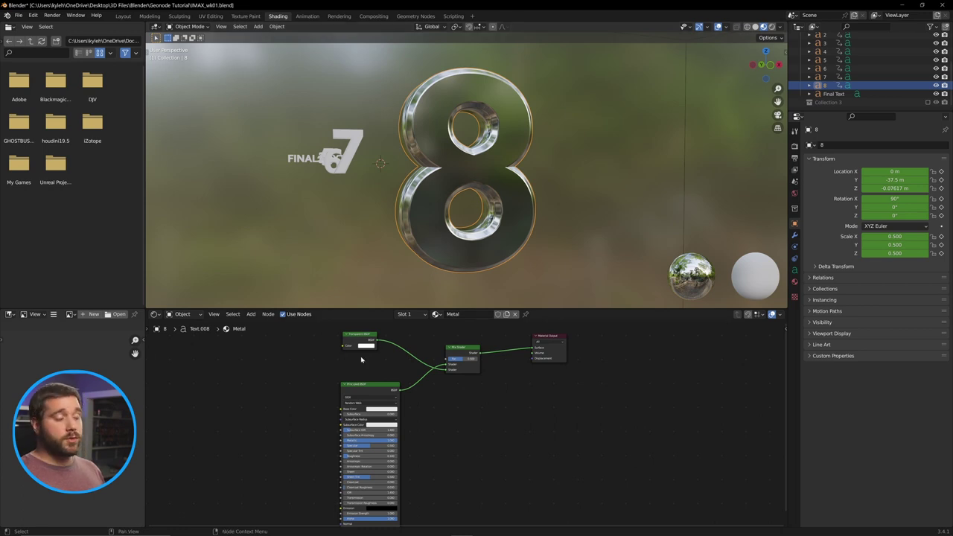
{"action": "scroll", "coordinate": [418, 439], "scroll_direction": "up", "scroll_amount": 4}
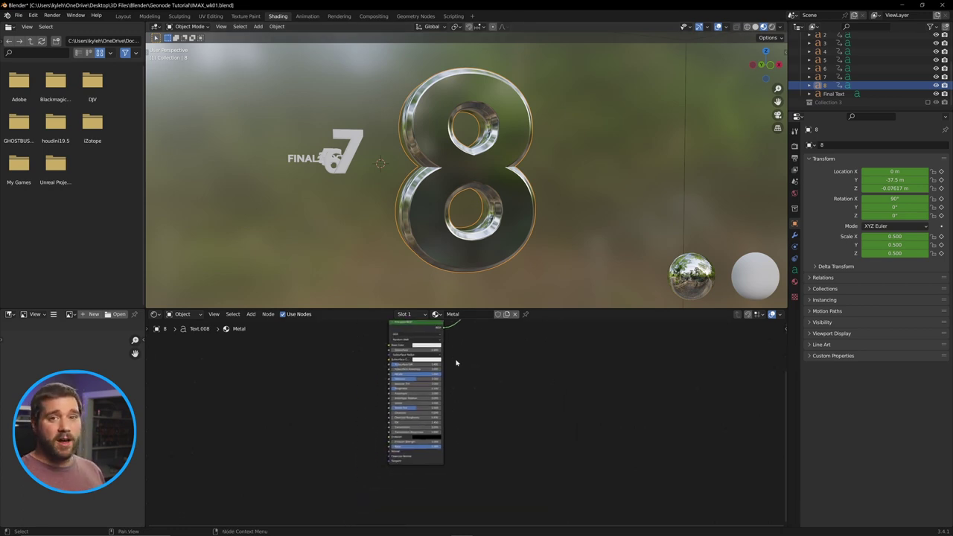
{"action": "mouse_move", "coordinate": [411, 471]}
{"action": "left_mouse_down"}
{"action": "mouse_move", "coordinate": [319, 471]}
{"action": "mouse_move", "coordinate": [417, 471]}
{"action": "left_mouse_up"}
{"action": "scroll", "coordinate": [444, 432], "scroll_direction": "down", "scroll_amount": 6}
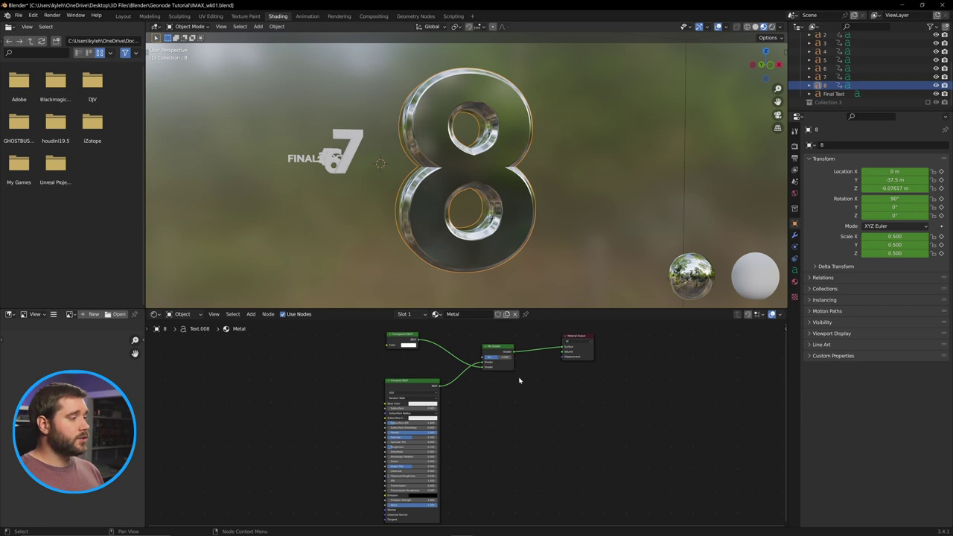
{"action": "mouse_move", "coordinate": [505, 357]}
{"action": "left_mouse_down"}
{"action": "mouse_move", "coordinate": [490, 357]}
{"action": "mouse_move", "coordinate": [512, 358]}
{"action": "left_mouse_up"}
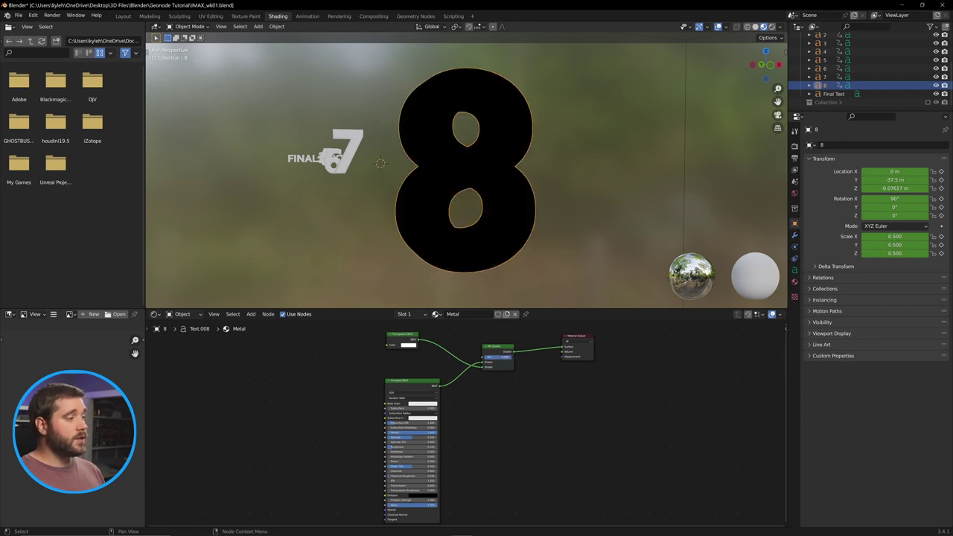
- Swap the Mix Shader's inputs, connecting the Transparent BSDF to the first shader socket and the Principled BSDF to the second
{"action": "right_click_drag", "start_coordinate": [470, 357], "coordinate": [471, 390], "text": "ctrl"}
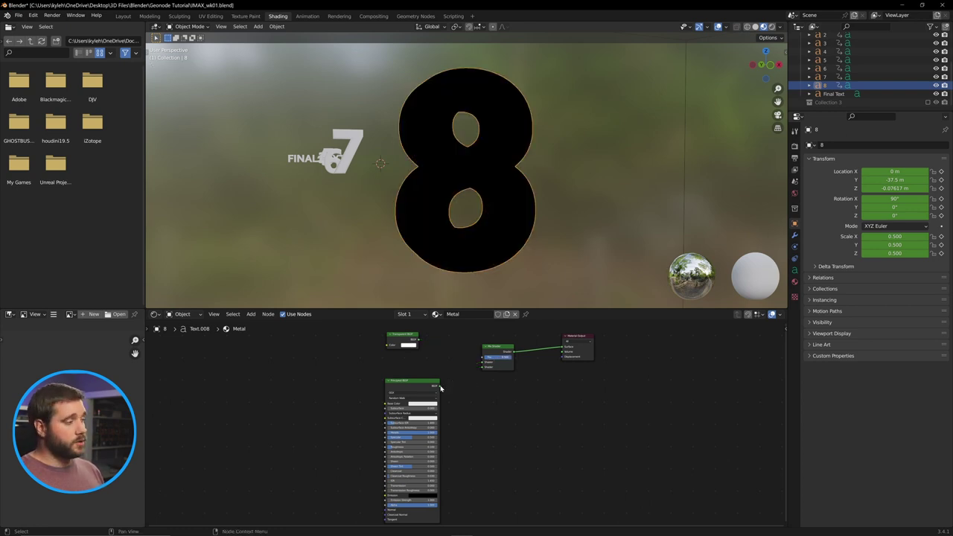
{"action": "left_click_drag", "start_coordinate": [440, 387], "coordinate": [486, 364]}
{"action": "left_click_drag", "start_coordinate": [439, 386], "coordinate": [485, 365]}
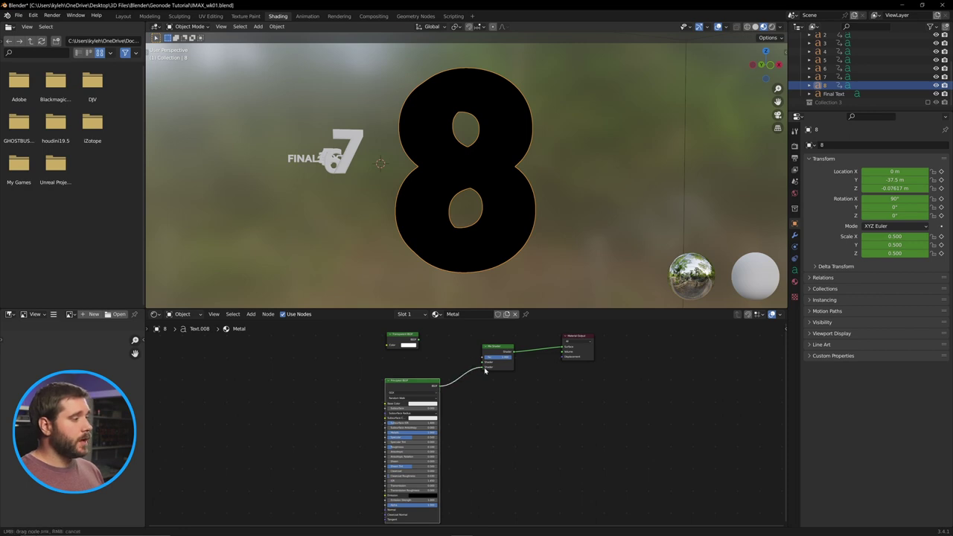
{"action": "mouse_move", "coordinate": [417, 340]}
{"action": "left_mouse_down"}
{"action": "mouse_move", "coordinate": [485, 362]}
{"action": "mouse_move", "coordinate": [512, 359]}
{"action": "left_mouse_up"}
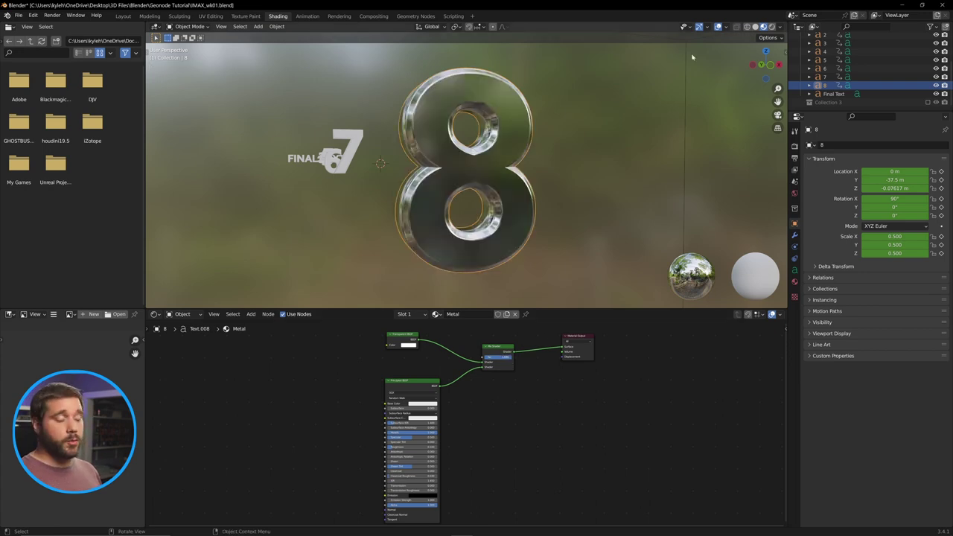
- Set the Metal material's Blend Mode to Alpha Hashed and test its transparency with the Mix Shader factor, finishing at 1.000
{"action": "left_click", "coordinate": [772, 27]}
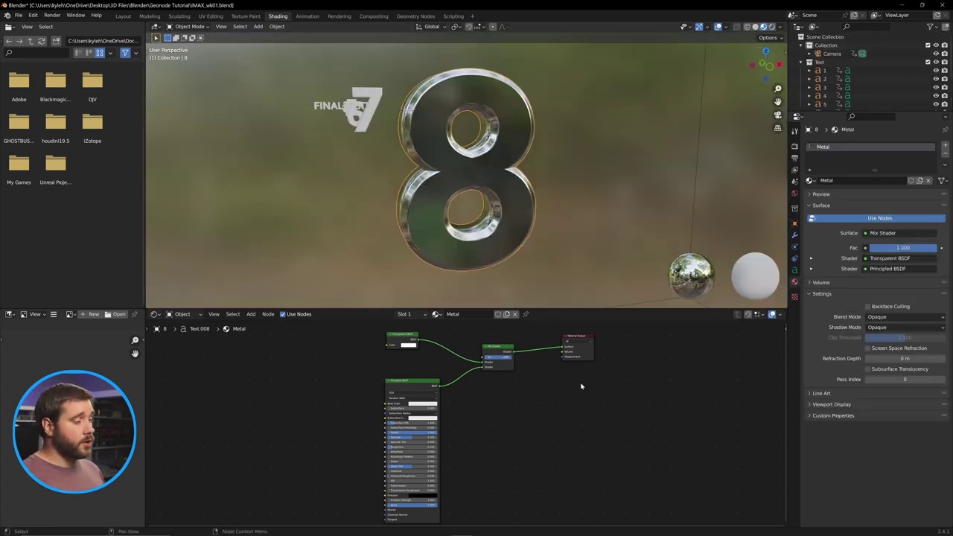
{"action": "mouse_move", "coordinate": [510, 358]}
{"action": "left_mouse_down"}
{"action": "mouse_move", "coordinate": [484, 357]}
{"action": "mouse_move", "coordinate": [511, 357]}
{"action": "left_mouse_up"}
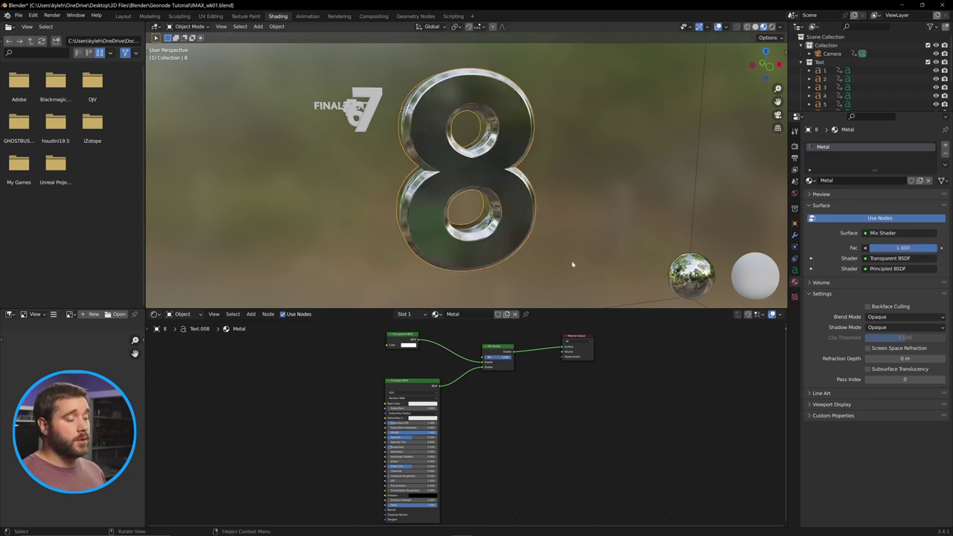
{"action": "left_click", "coordinate": [930, 317]}
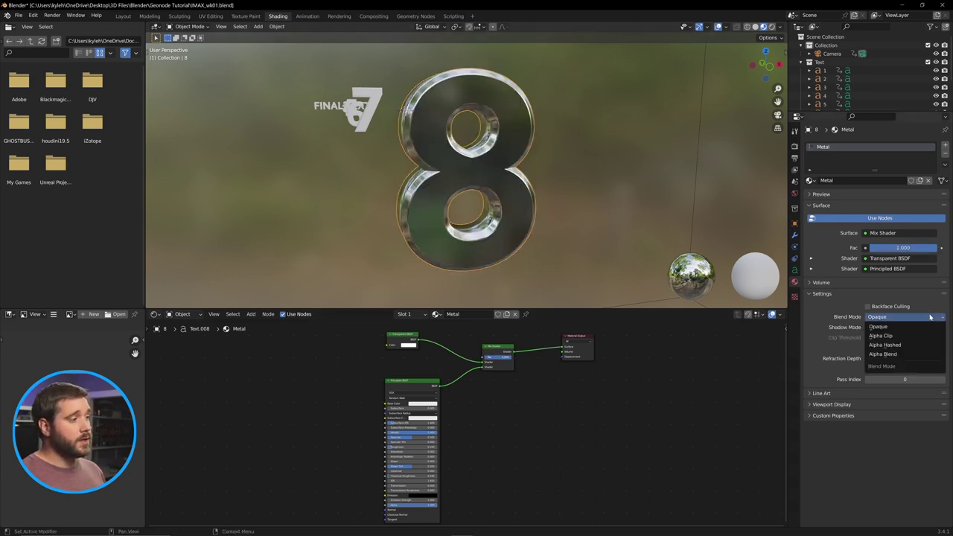
{"action": "left_click", "coordinate": [886, 344]}
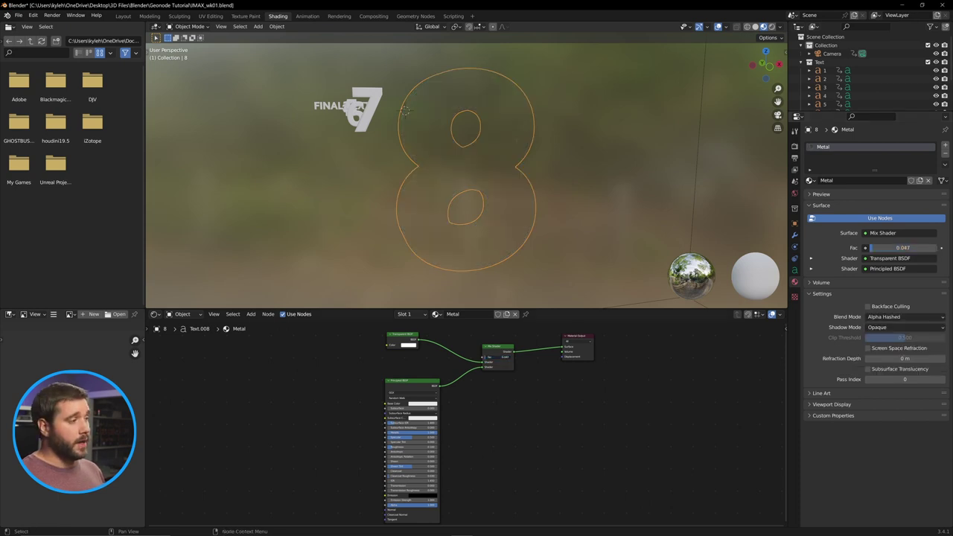
{"action": "left_click_drag", "start_coordinate": [902, 247], "coordinate": [937, 248]}
- Try the Alpha Blend mode on the Metal material, lowering the Mix Shader factor and returning it to 1.000
{"action": "left_click", "coordinate": [905, 317]}
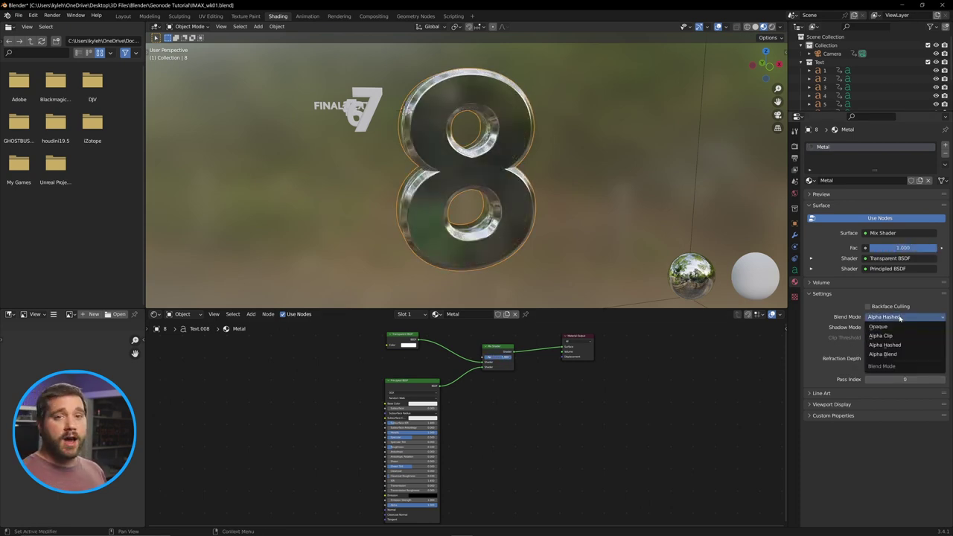
{"action": "left_click", "coordinate": [901, 355]}
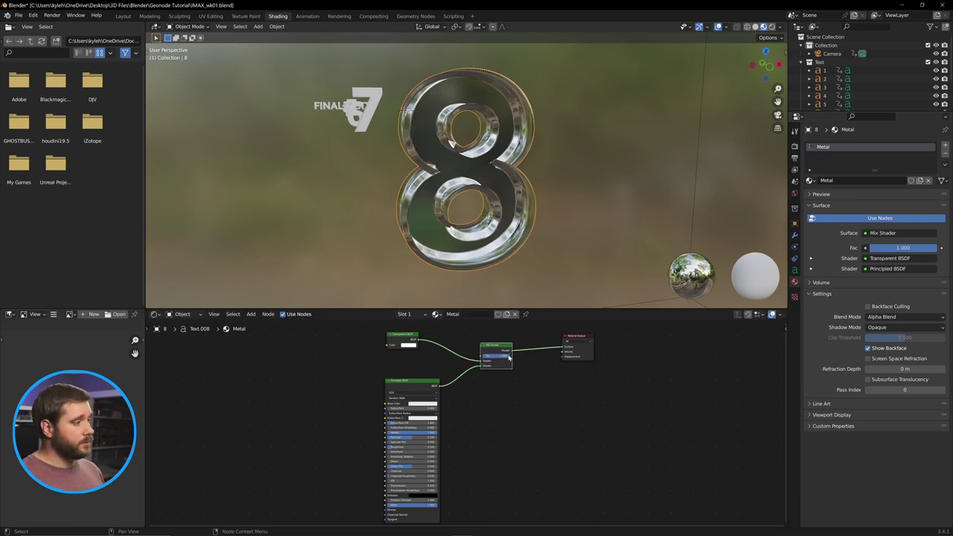
{"action": "left_click_drag", "start_coordinate": [497, 357], "coordinate": [470, 358]}
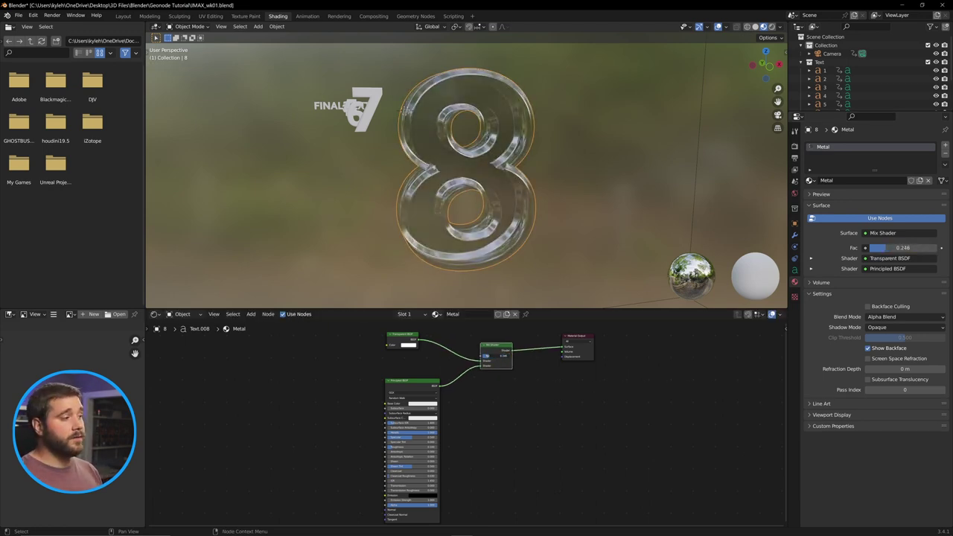
{"action": "left_click_drag", "start_coordinate": [870, 248], "coordinate": [936, 247]}
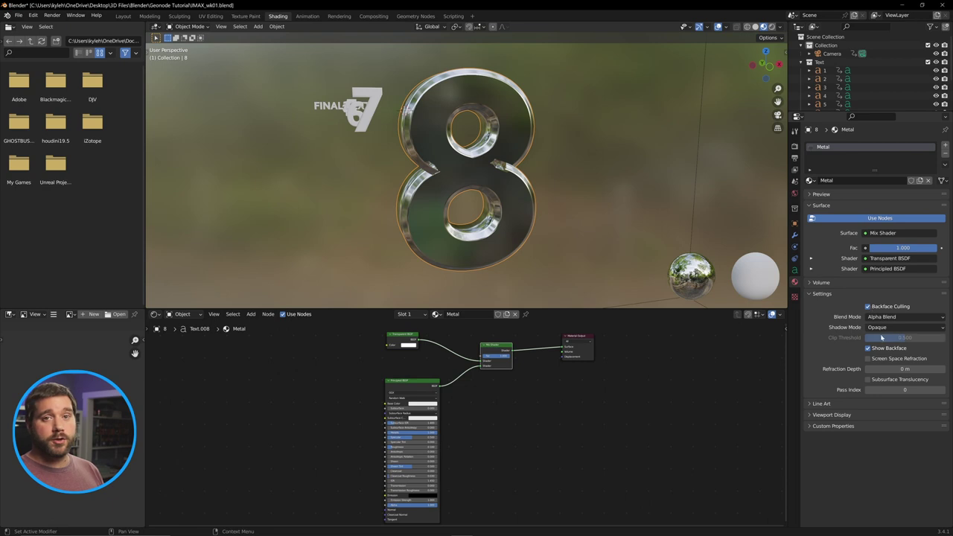
- Set the Metal material's Blend Mode back to Alpha Hashed and recheck the fade, leaving the Mix Shader factor at 1.000
{"action": "left_click", "coordinate": [907, 316]}
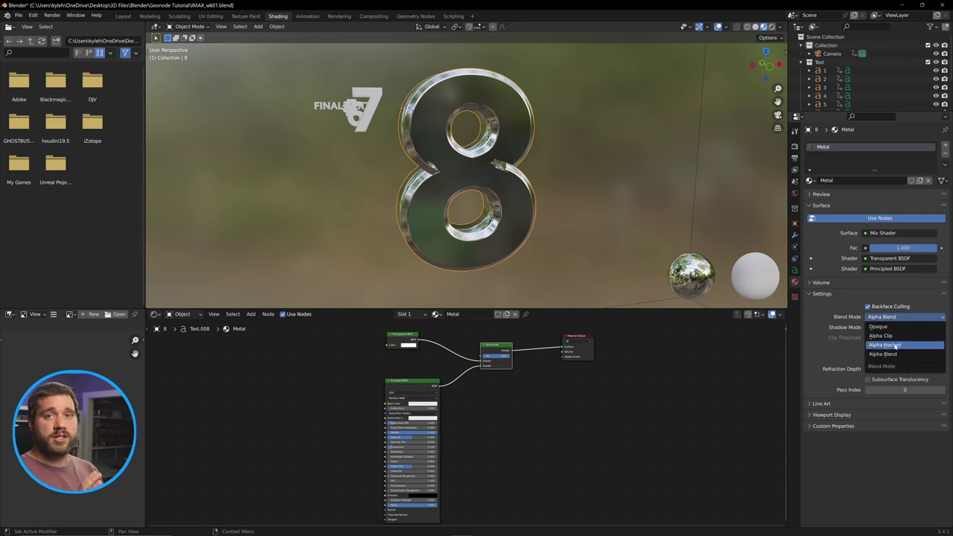
{"action": "left_click", "coordinate": [896, 345]}
{"action": "mouse_move", "coordinate": [509, 358]}
{"action": "left_mouse_down"}
{"action": "mouse_move", "coordinate": [480, 359]}
{"action": "mouse_move", "coordinate": [514, 357]}
{"action": "left_mouse_up"}
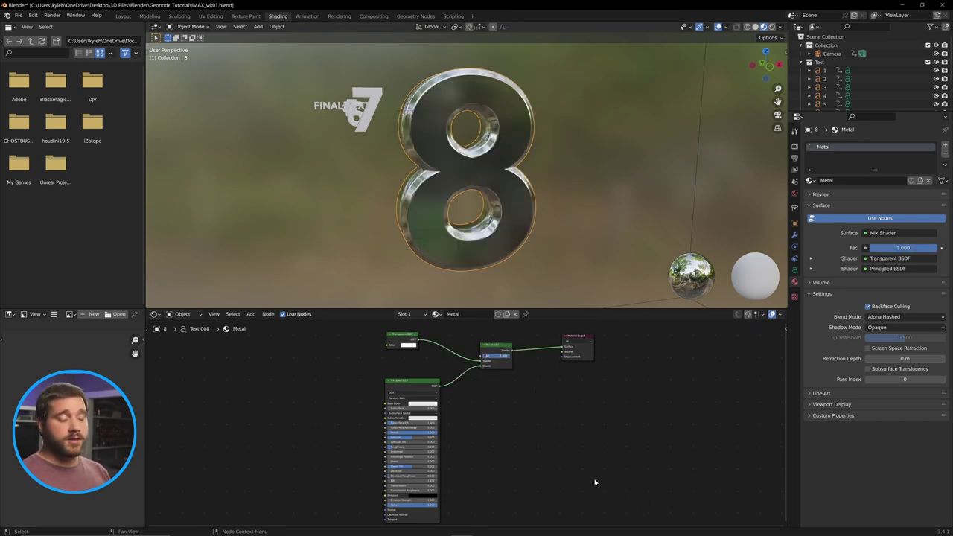
- Assign the existing Metal material to the number 7 and test its Mix Shader factor, finishing at 1.000
{"action": "left_click", "coordinate": [370, 99]}
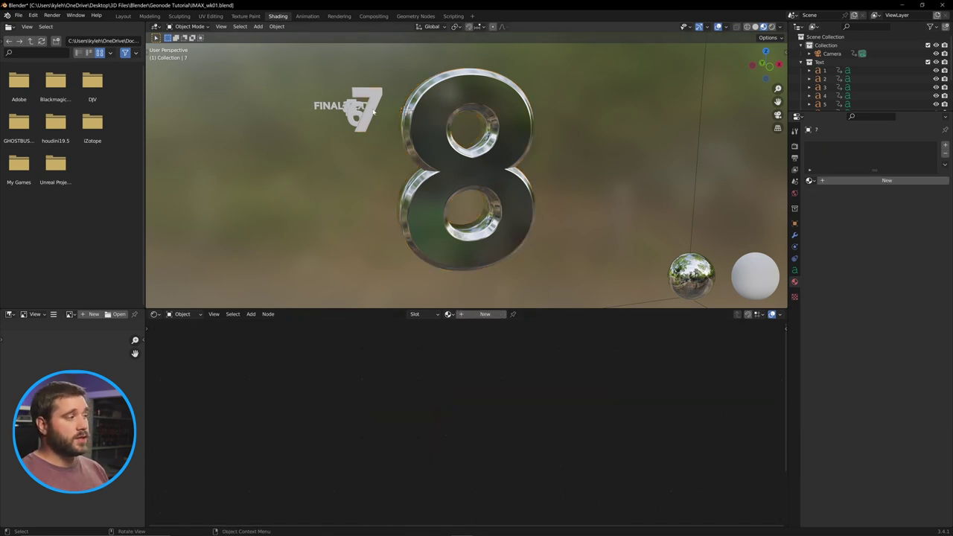
{"action": "left_click", "coordinate": [887, 183]}
{"action": "left_click", "coordinate": [812, 181]}
{"action": "left_click", "coordinate": [827, 209]}
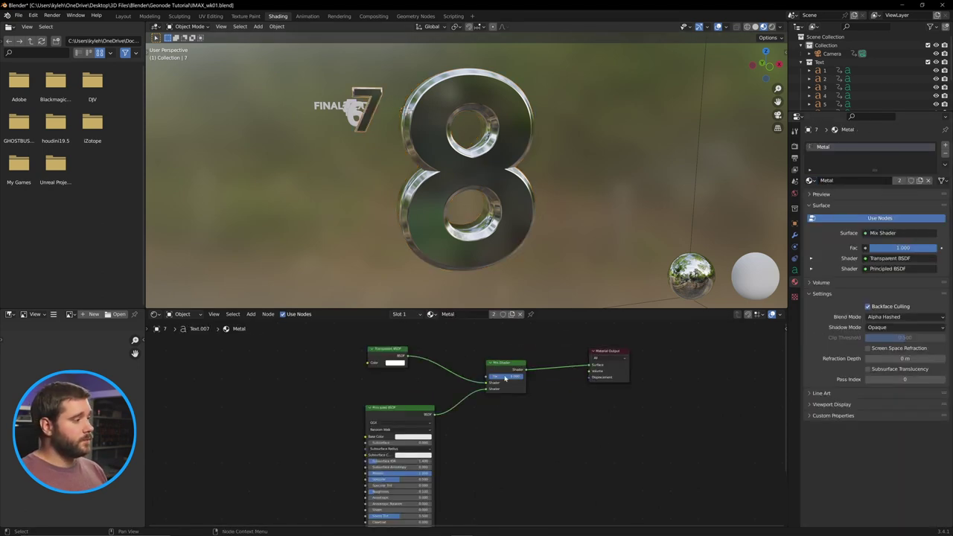
{"action": "left_click_drag", "start_coordinate": [499, 378], "coordinate": [524, 379]}
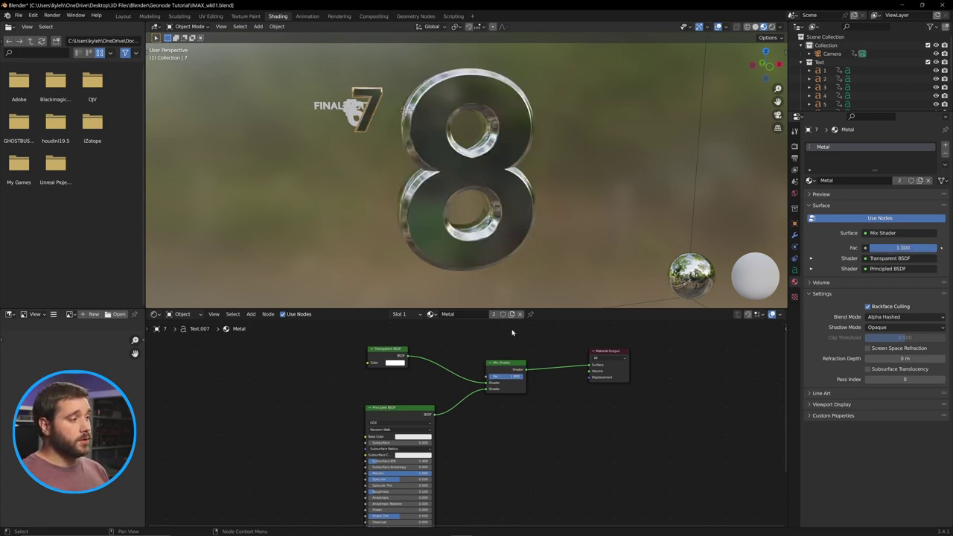
- Rename the material on the number 8 to Metal8
{"action": "double_click", "coordinate": [833, 181]}
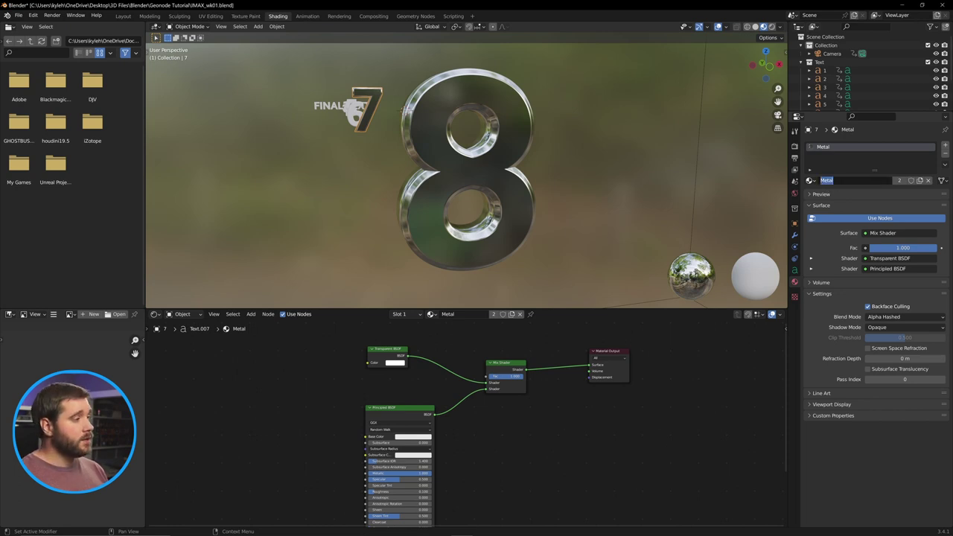
{"action": "key", "text": "Return"}
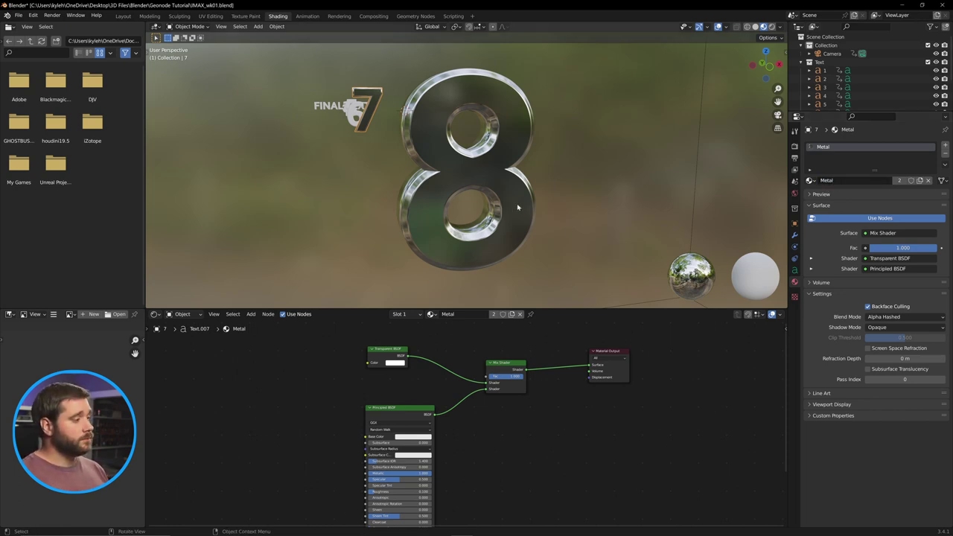
{"action": "left_click", "coordinate": [517, 208]}
{"action": "double_click", "coordinate": [832, 181]}
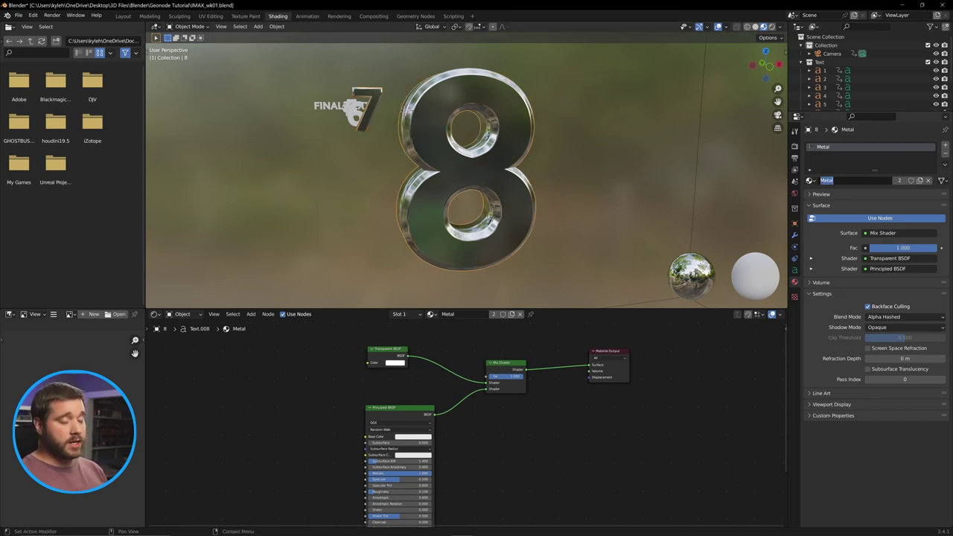
{"action": "type", "text": "*"}
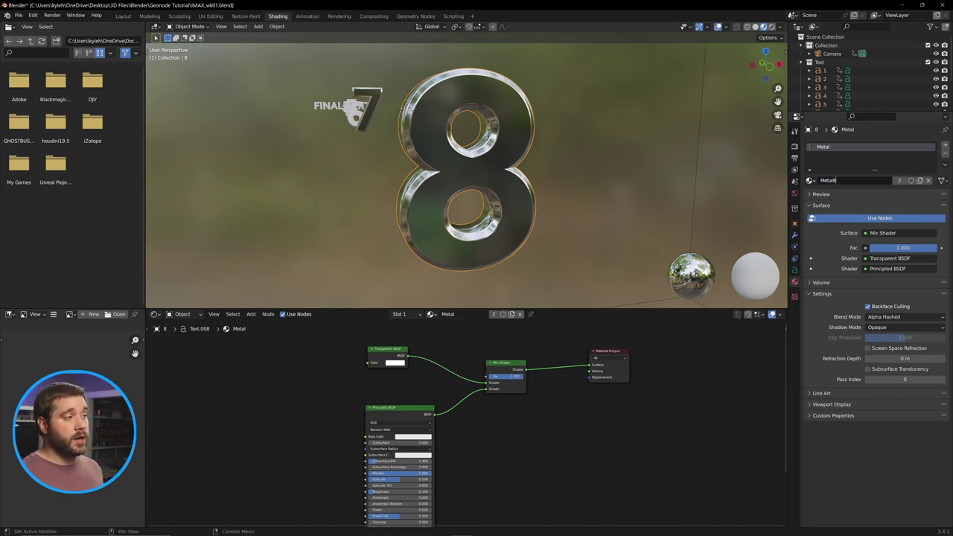
{"action": "key", "text": "Return"}
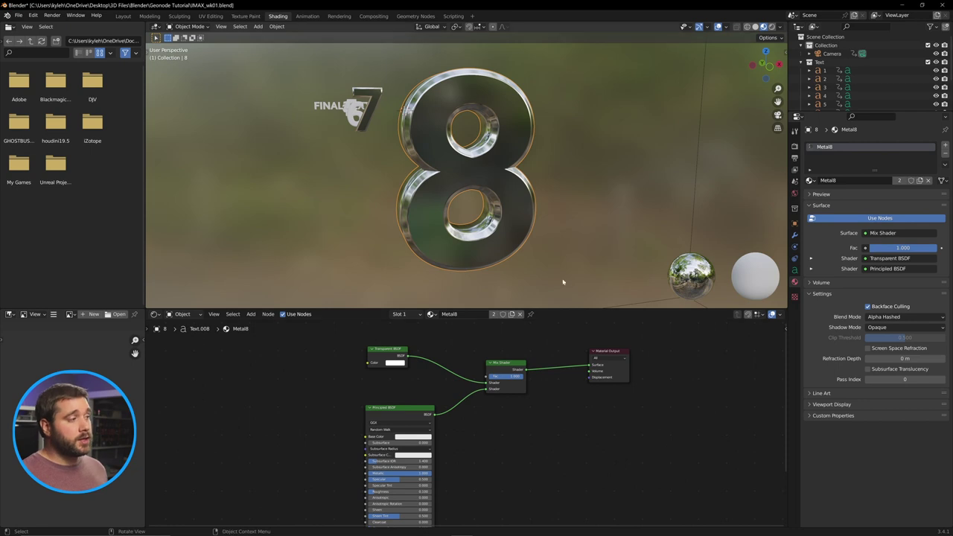
- Make the number 7's material a single-user copy named Metal7 and test its Mix Shader factor, finishing at 1.000
{"action": "left_click", "coordinate": [369, 109]}
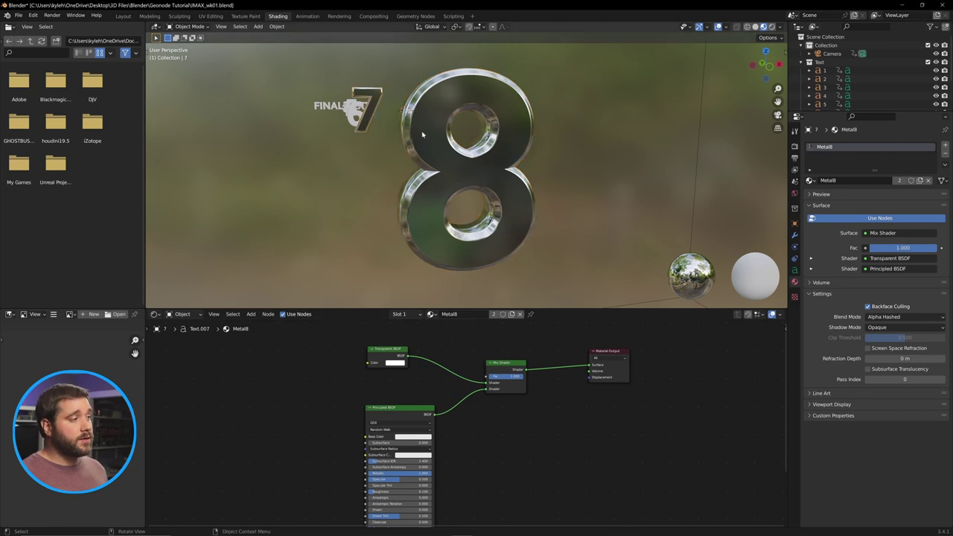
{"action": "left_click", "coordinate": [900, 182]}
{"action": "double_click", "coordinate": [834, 180]}
{"action": "key", "text": "End"}
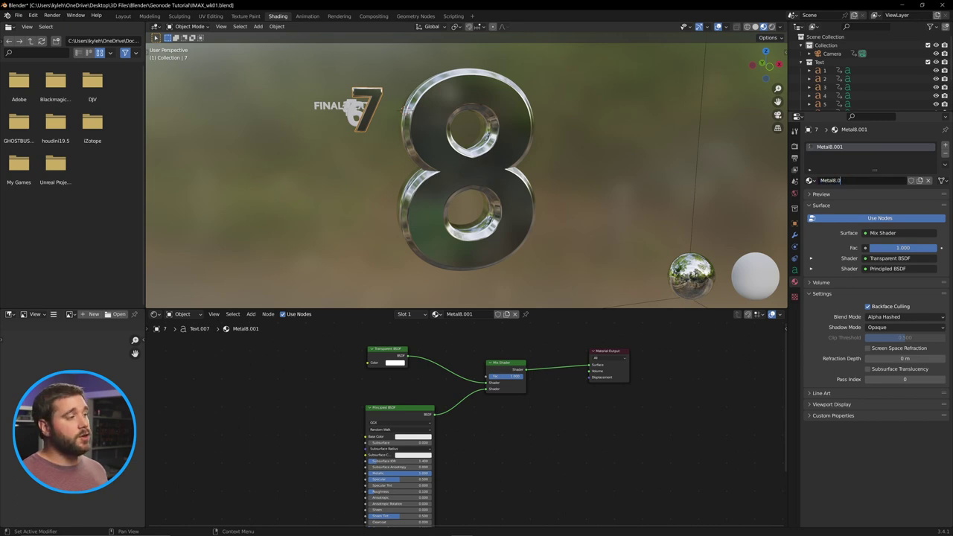
{"action": "type", "text": "7"}
{"action": "key", "text": "Return"}
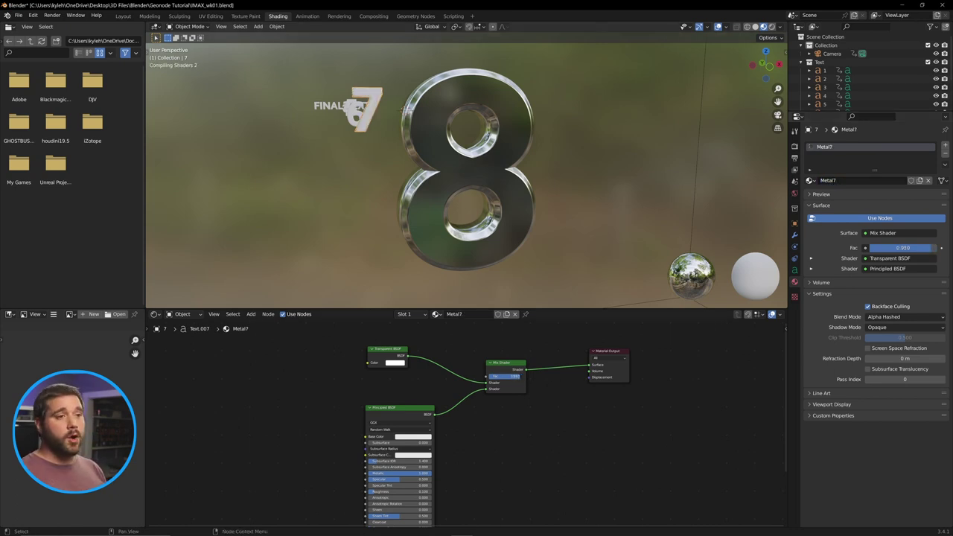
{"action": "mouse_move", "coordinate": [525, 382]}
{"action": "left_mouse_down"}
{"action": "mouse_move", "coordinate": [496, 379]}
{"action": "mouse_move", "coordinate": [527, 380]}
{"action": "left_mouse_up"}
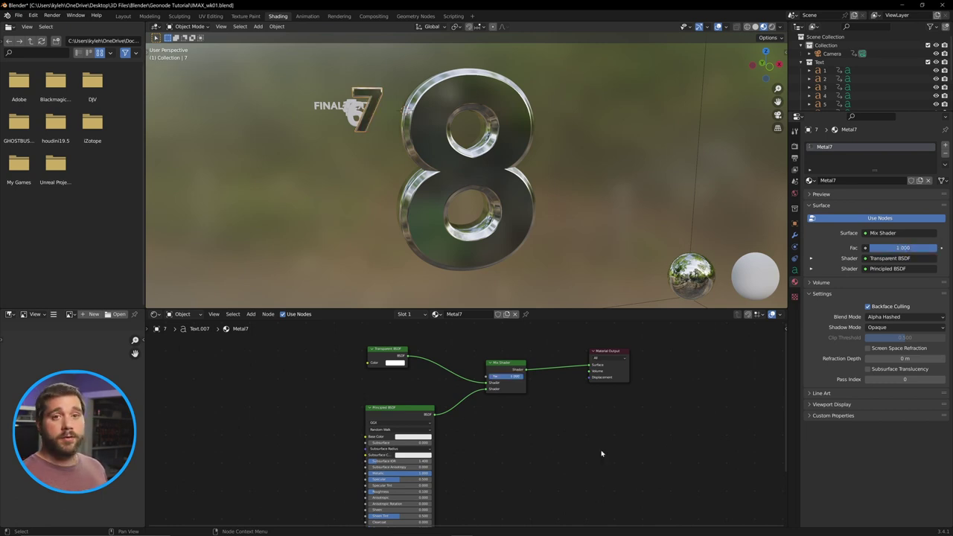
- In the Layout workspace, play the countdown through the camera to frame 130 and test the number 7's fade factor, leaving it at 1.000
{"action": "left_click", "coordinate": [810, 181]}
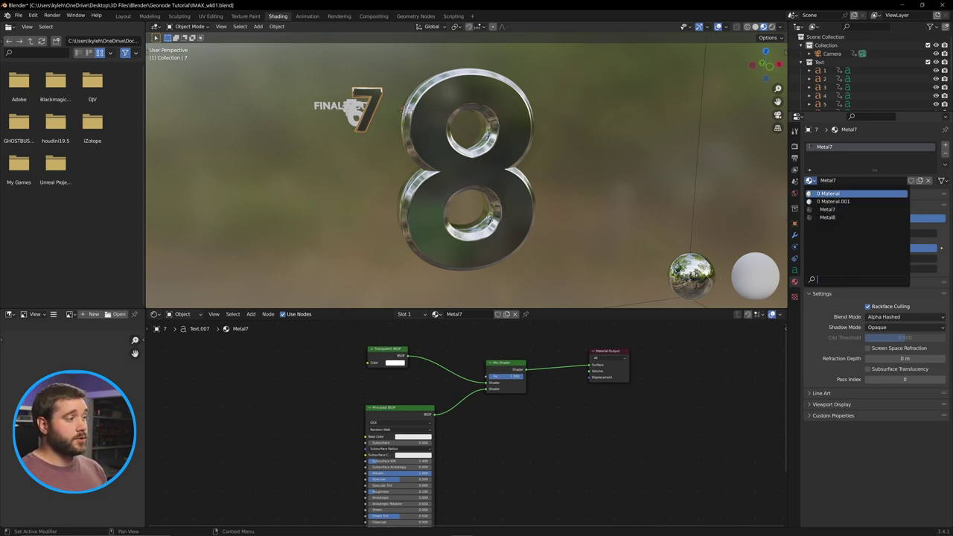
{"action": "middle_click_drag", "start_coordinate": [629, 183], "coordinate": [504, 258]}
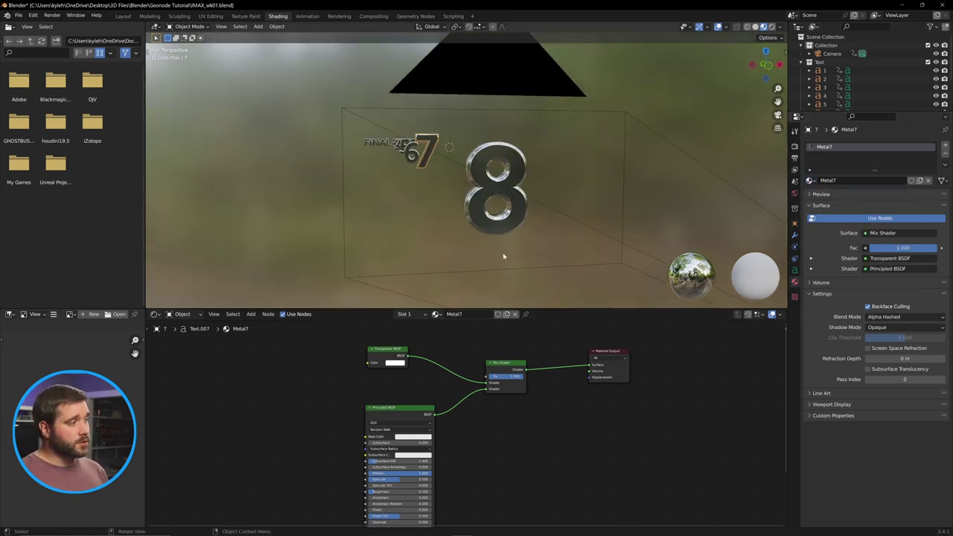
{"action": "left_click", "coordinate": [364, 273]}
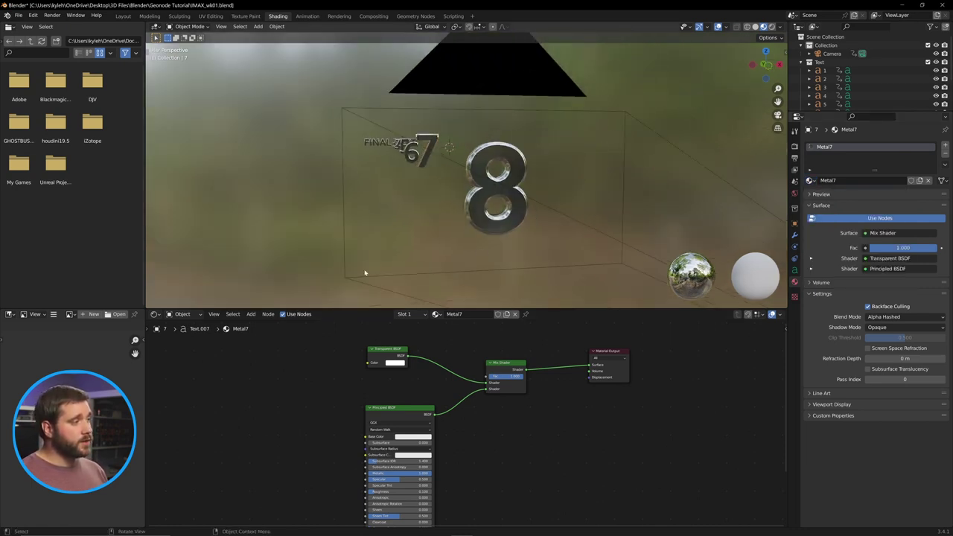
{"action": "left_click", "coordinate": [122, 16]}
{"action": "mouse_move", "coordinate": [603, 262]}
{"action": "middle_mouse_down"}
{"action": "mouse_move", "coordinate": [594, 253]}
{"action": "mouse_move", "coordinate": [596, 262]}
{"action": "middle_mouse_up"}
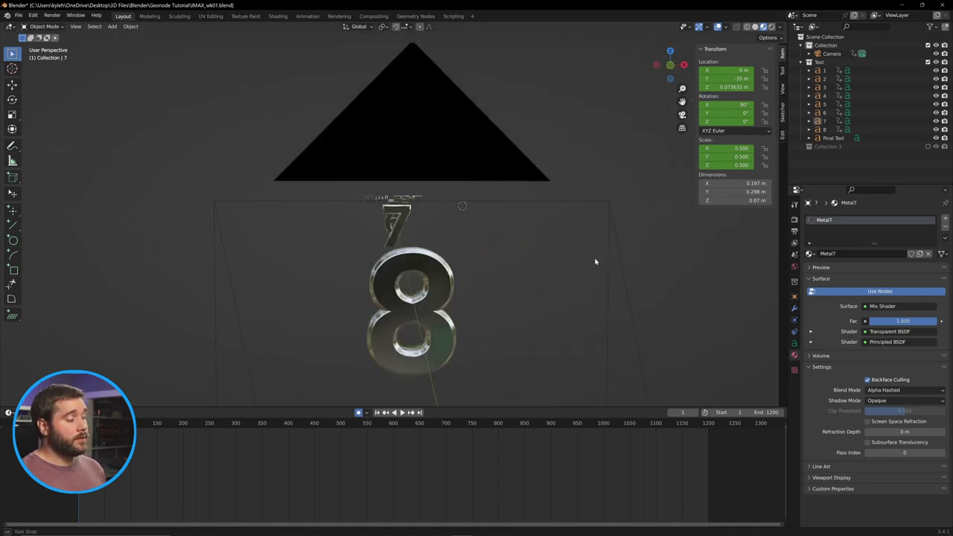
{"action": "key", "text": "KP_0"}
{"action": "key", "text": "space"}
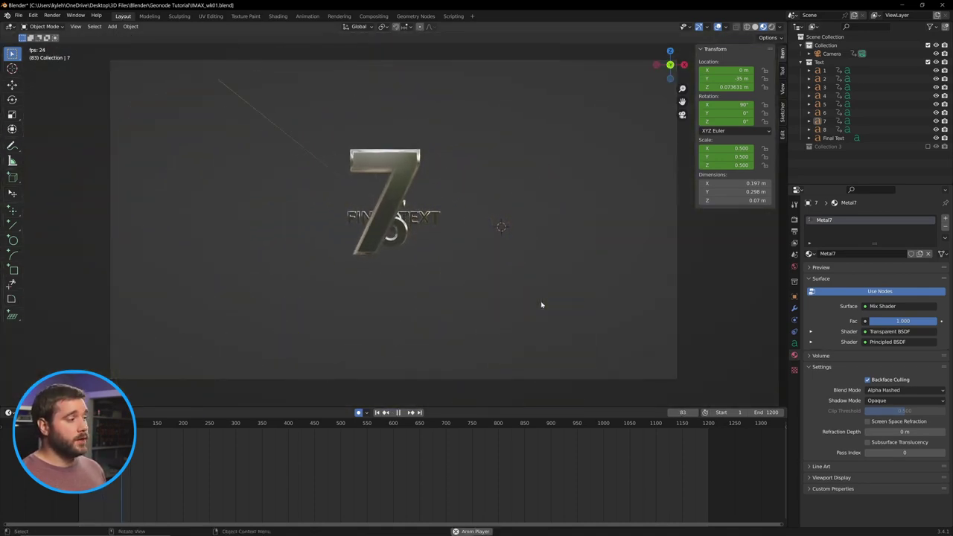
{"action": "key", "text": "space"}
{"action": "left_click", "coordinate": [391, 170]}
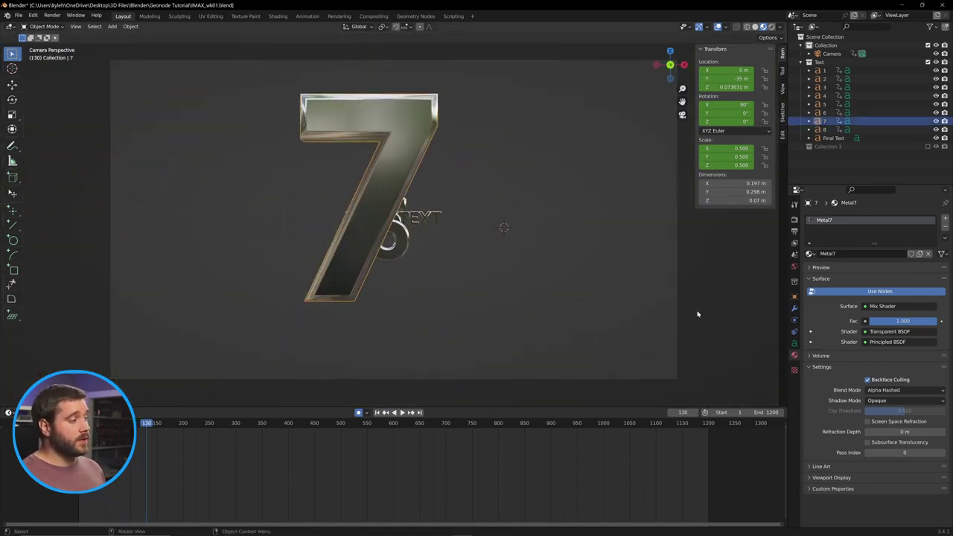
{"action": "mouse_move", "coordinate": [903, 321]}
{"action": "left_mouse_down"}
{"action": "mouse_move", "coordinate": [870, 321]}
{"action": "mouse_move", "coordinate": [926, 321]}
{"action": "mouse_move", "coordinate": [916, 320]}
{"action": "left_mouse_up"}
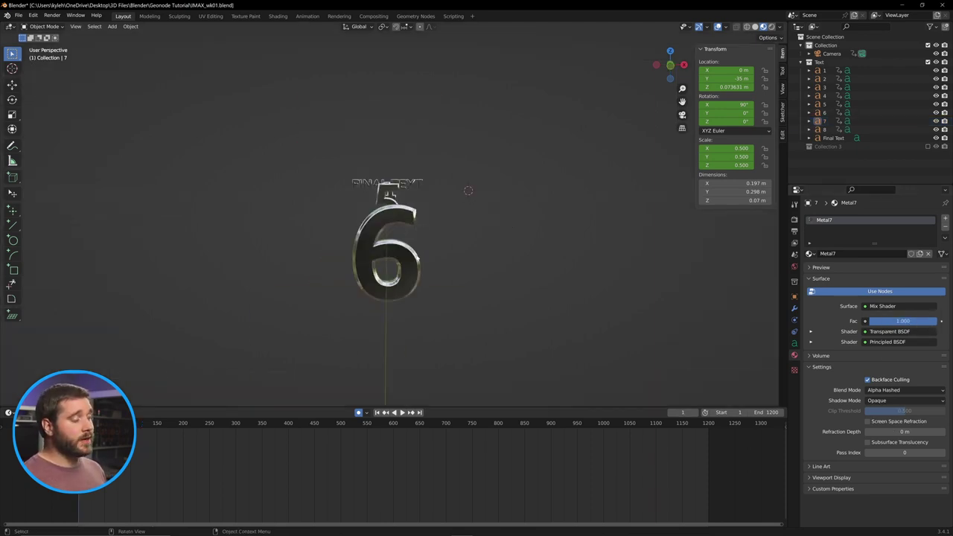
- Assign an Environment Texture to the World background's color
{"action": "scroll", "coordinate": [416, 258], "scroll_direction": "down", "scroll_amount": 3}
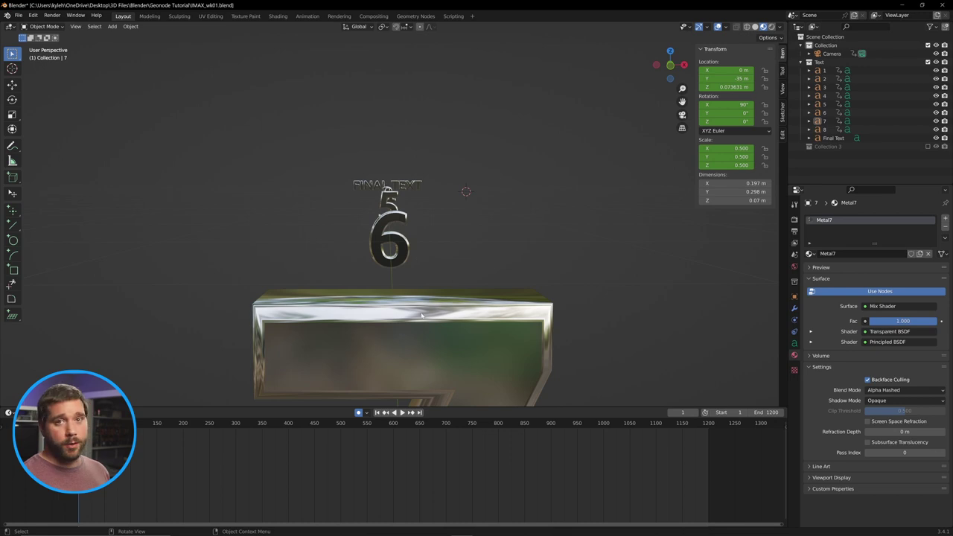
{"action": "middle_click_drag", "start_coordinate": [422, 315], "coordinate": [449, 203]}
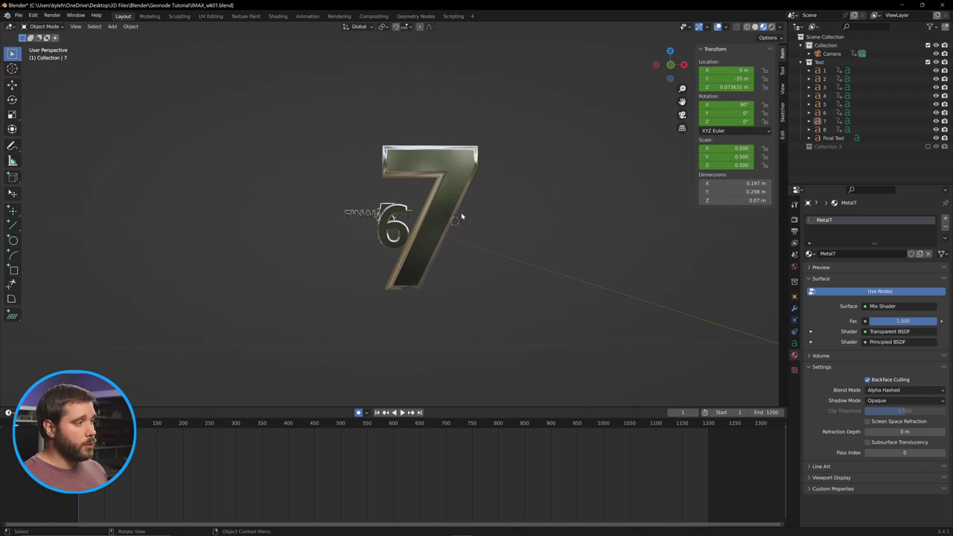
{"action": "left_click", "coordinate": [792, 268]}
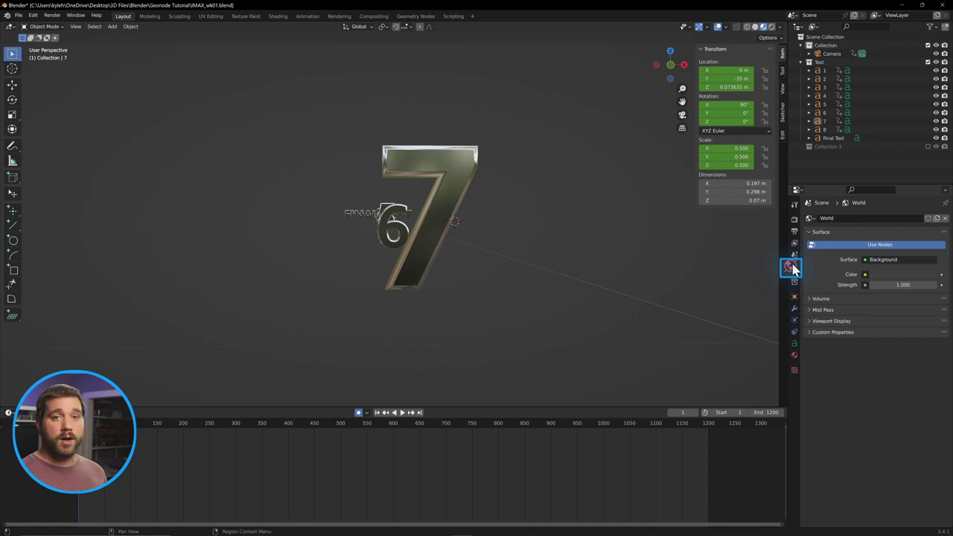
{"action": "left_click", "coordinate": [865, 276]}
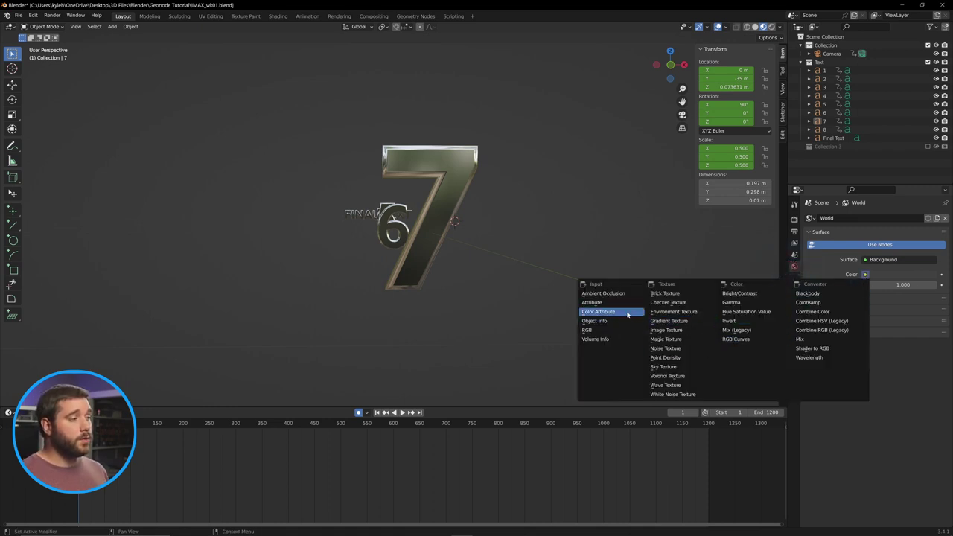
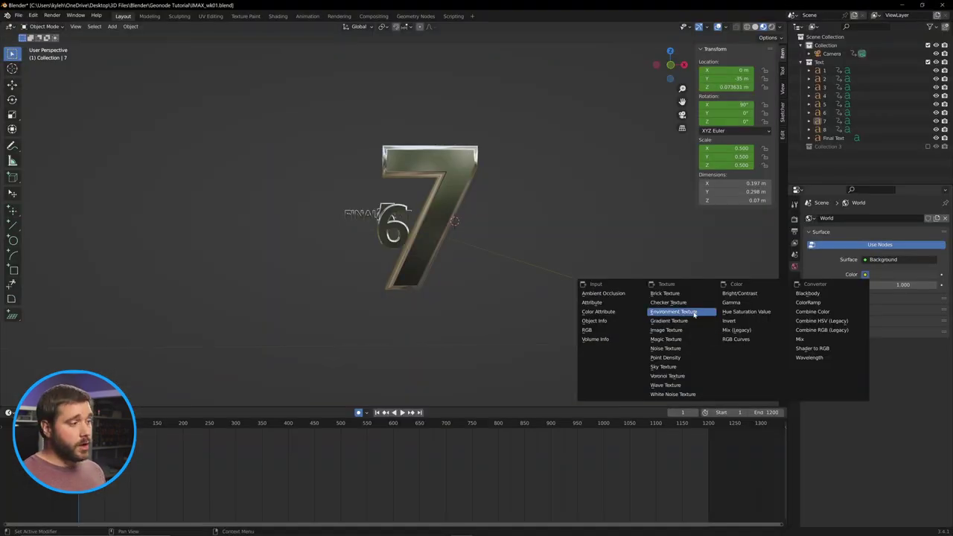
{"action": "left_click", "coordinate": [694, 313]}
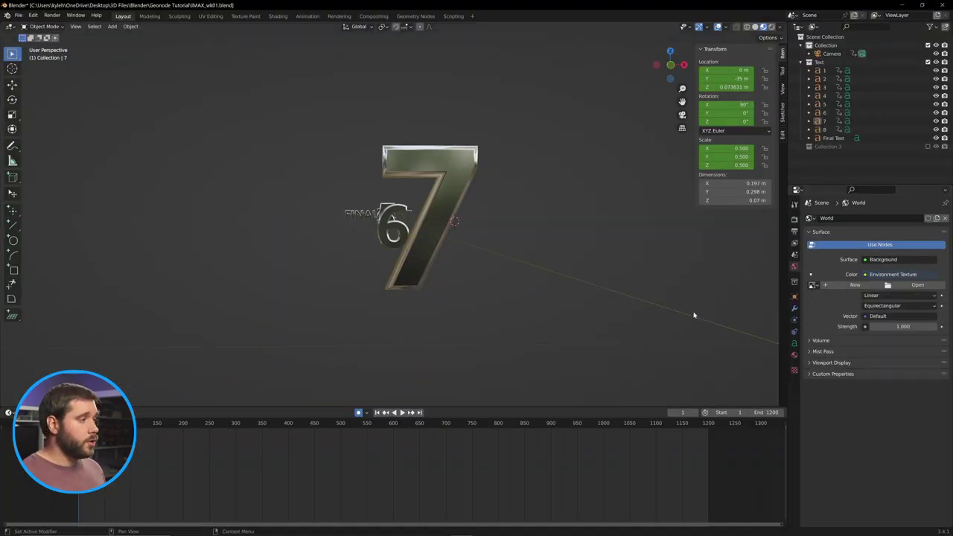
- Load nebula-668783.jpg as the World environment texture and show the viewport in rendered shading
{"action": "left_click", "coordinate": [913, 286]}
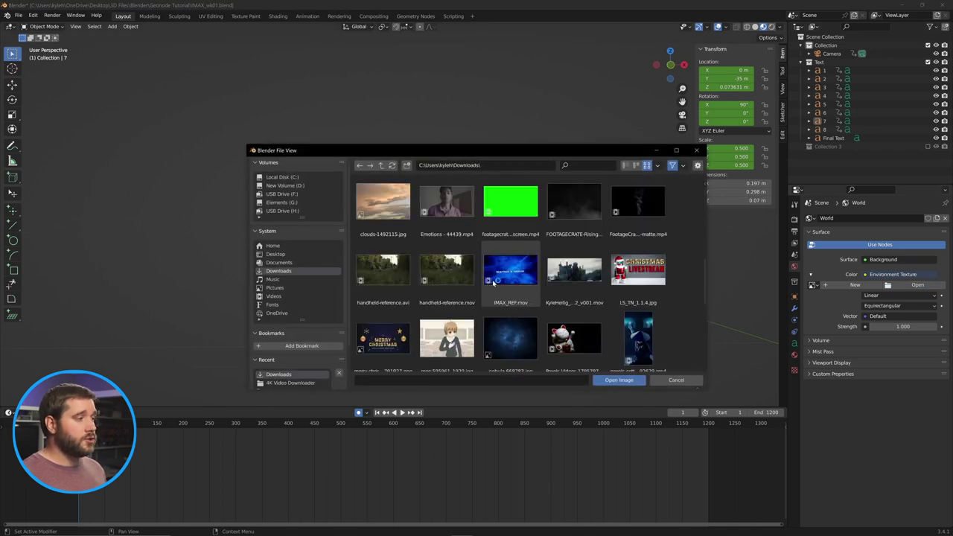
{"action": "left_click", "coordinate": [493, 282]}
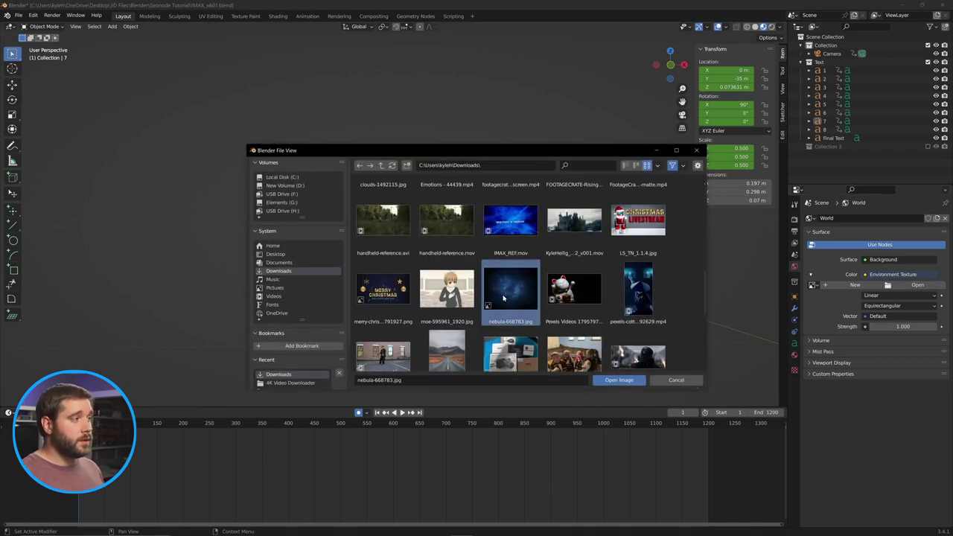
{"action": "left_click", "coordinate": [621, 383]}
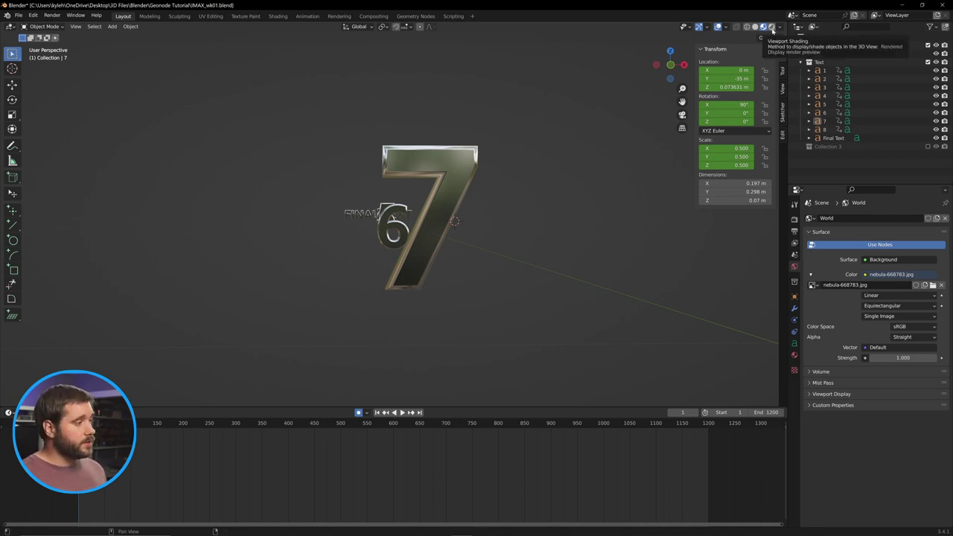
{"action": "left_click", "coordinate": [772, 27]}
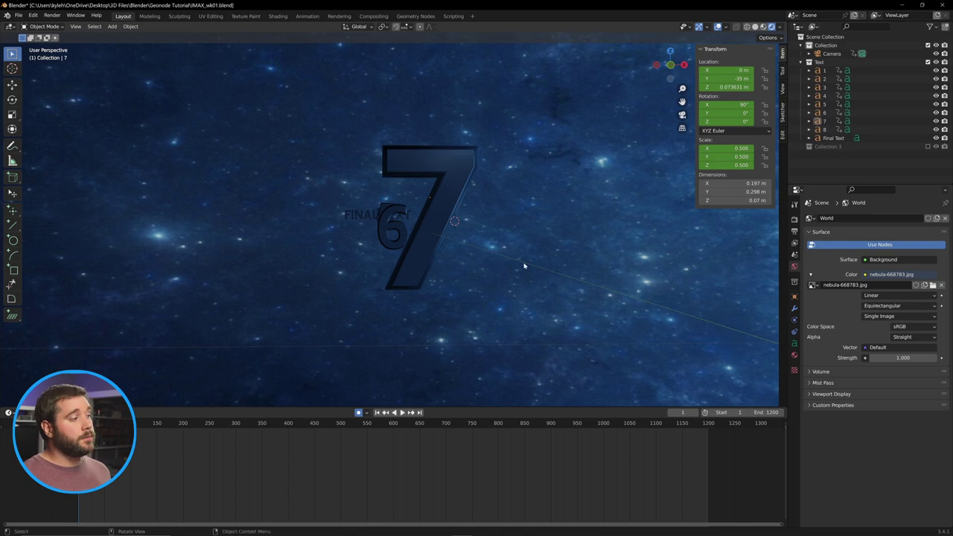
- Compare the numbers' metal look through the camera in rendered and material preview shading
{"action": "middle_click_drag", "start_coordinate": [524, 265], "coordinate": [537, 309]}
{"action": "scroll", "coordinate": [536, 308], "scroll_direction": "up", "scroll_amount": 3}
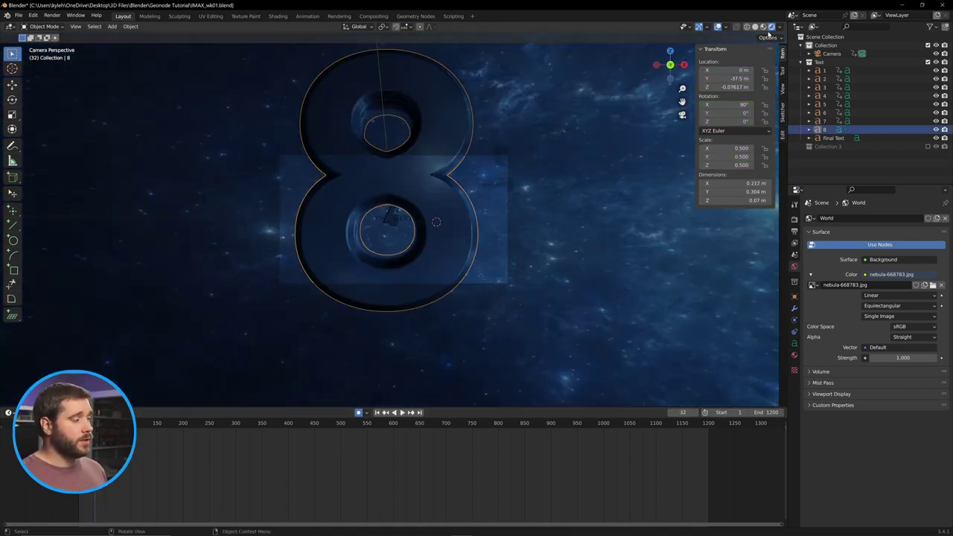
{"action": "left_click", "coordinate": [763, 26]}
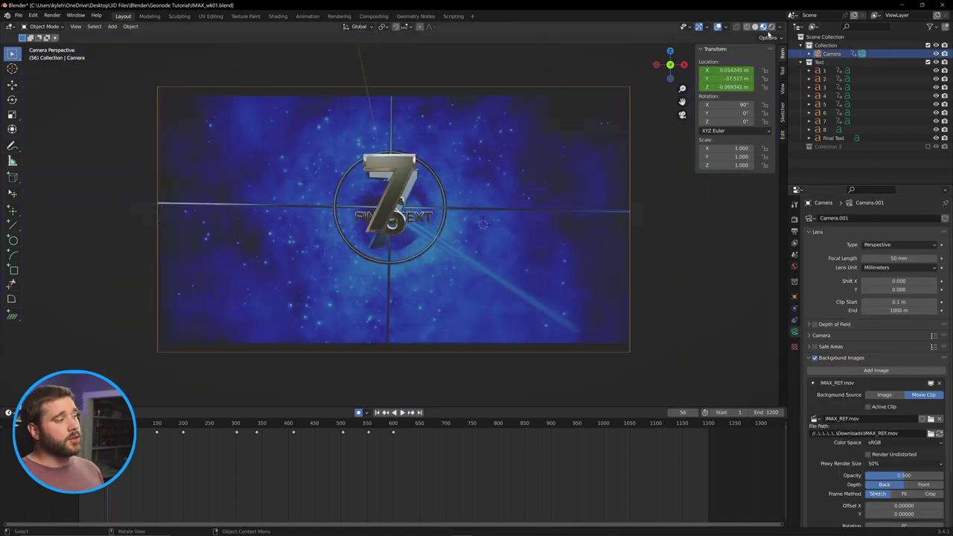
{"action": "left_click", "coordinate": [772, 26]}
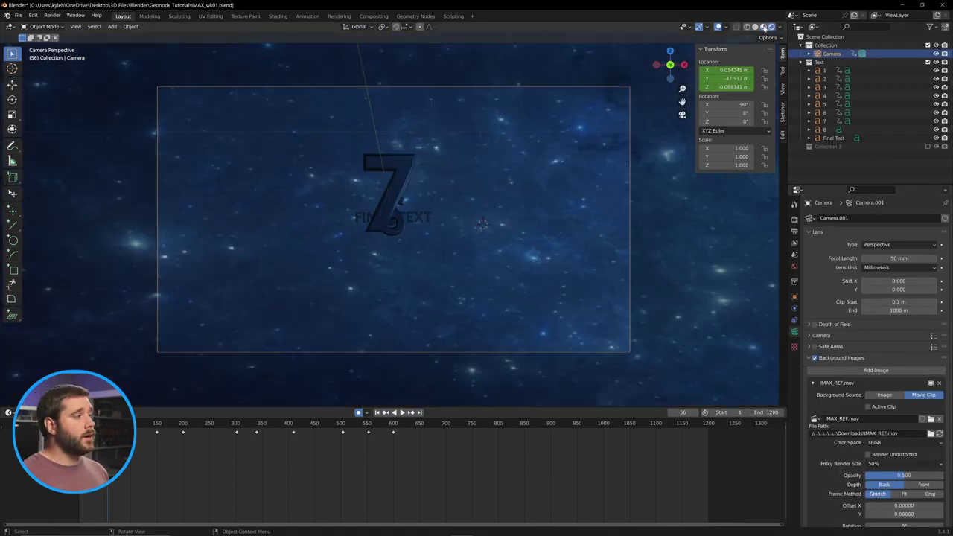
{"action": "scroll", "coordinate": [457, 58], "scroll_direction": "up", "scroll_amount": 6}
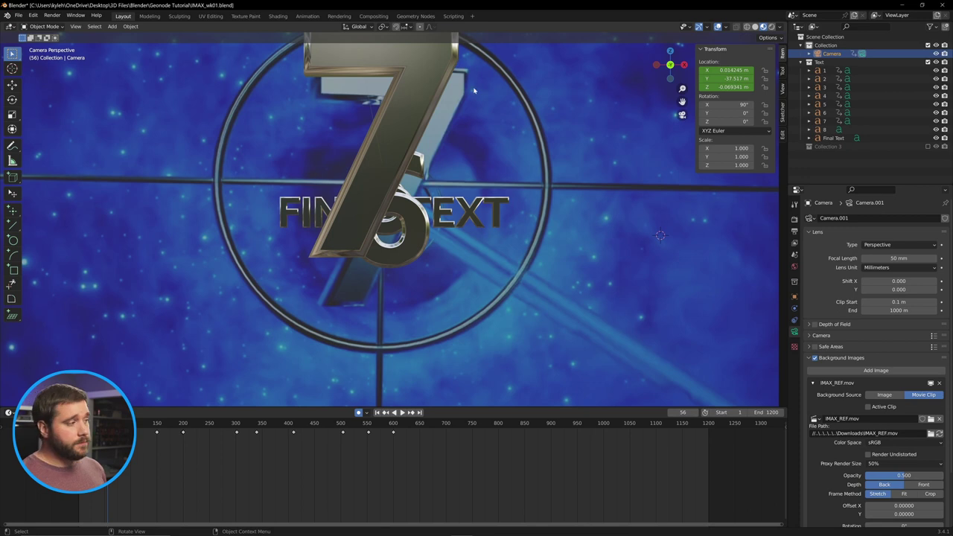
{"action": "scroll", "coordinate": [628, 217], "scroll_direction": "down", "scroll_amount": 2}
{"action": "middle_click_drag", "start_coordinate": [468, 262], "coordinate": [449, 255]}
{"action": "scroll", "coordinate": [449, 255], "scroll_direction": "down", "scroll_amount": 3}
- Snap the 3D cursor to the number 8
{"action": "left_click", "coordinate": [581, 276]}
{"action": "middle_click_drag", "start_coordinate": [588, 276], "coordinate": [564, 308]}
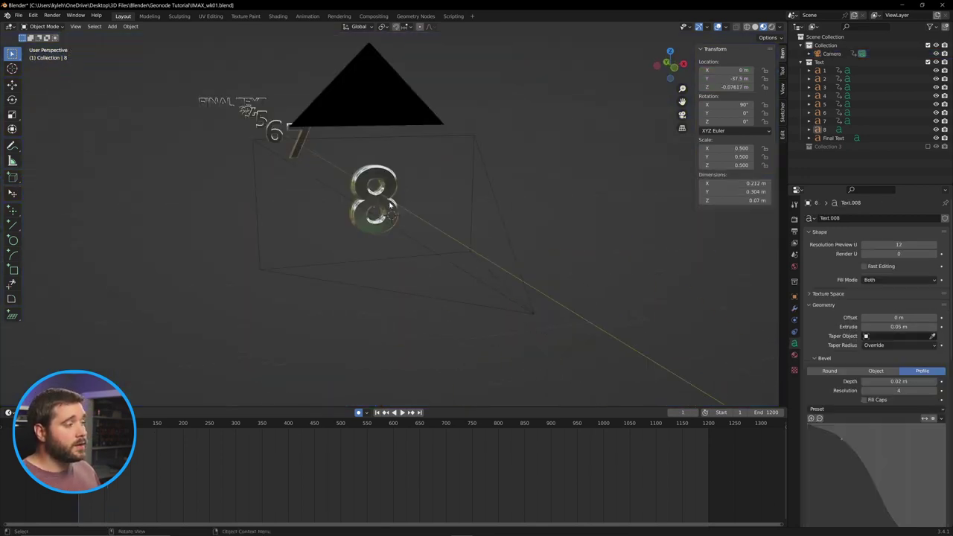
{"action": "left_click", "coordinate": [380, 204]}
{"action": "key", "text": "shift+s"}
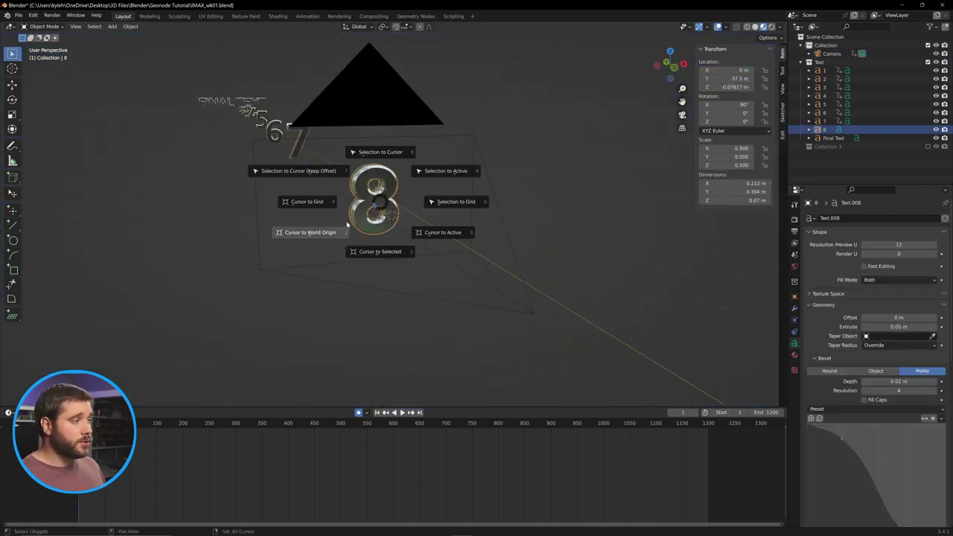
{"action": "left_click", "coordinate": [398, 253]}
{"action": "left_click", "coordinate": [601, 200]}
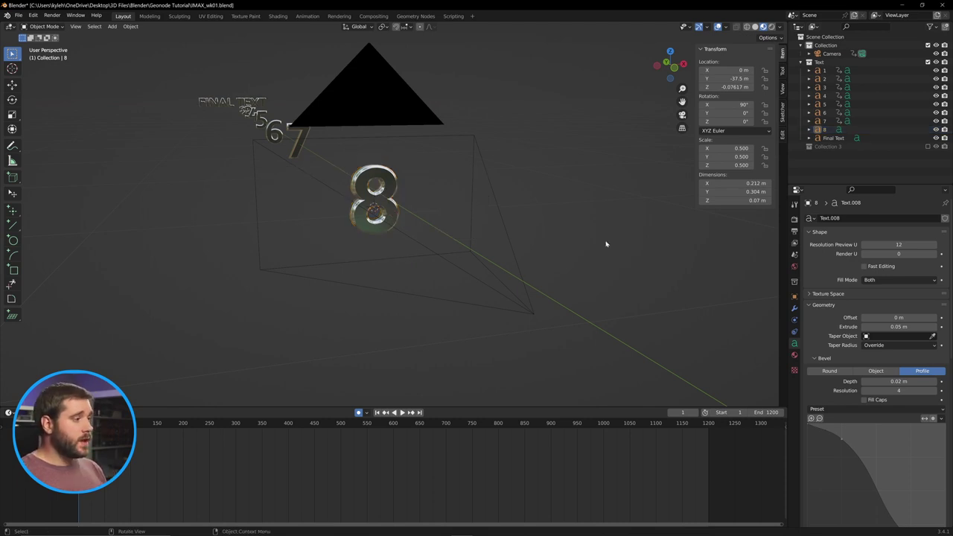
- Add an Area light at the 3D cursor, turned 90° on X and placed at about -38.97 m on Y
{"action": "key", "text": "shift+a"}
{"action": "mouse_move", "coordinate": [580, 240]}
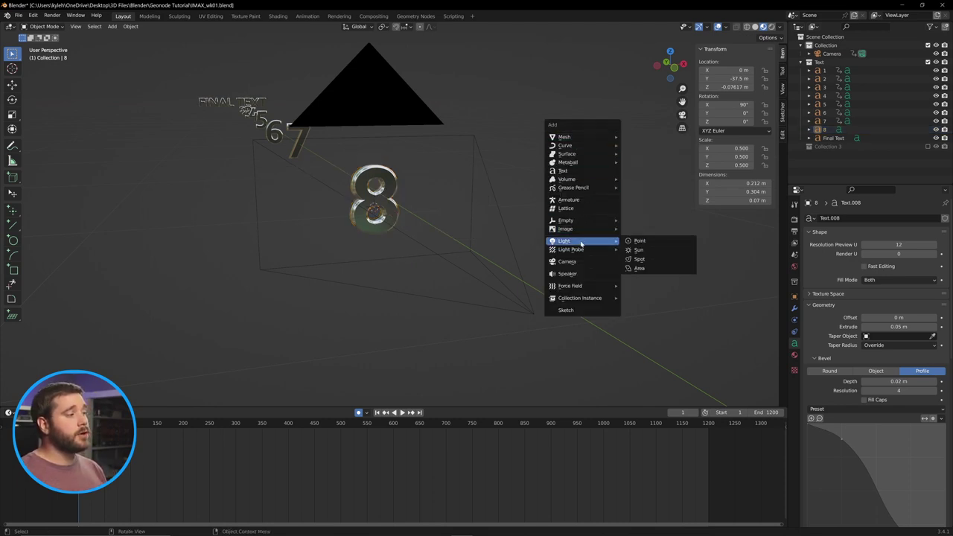
{"action": "left_click", "coordinate": [659, 269]}
{"action": "scroll", "coordinate": [479, 294], "scroll_direction": "down", "scroll_amount": 5}
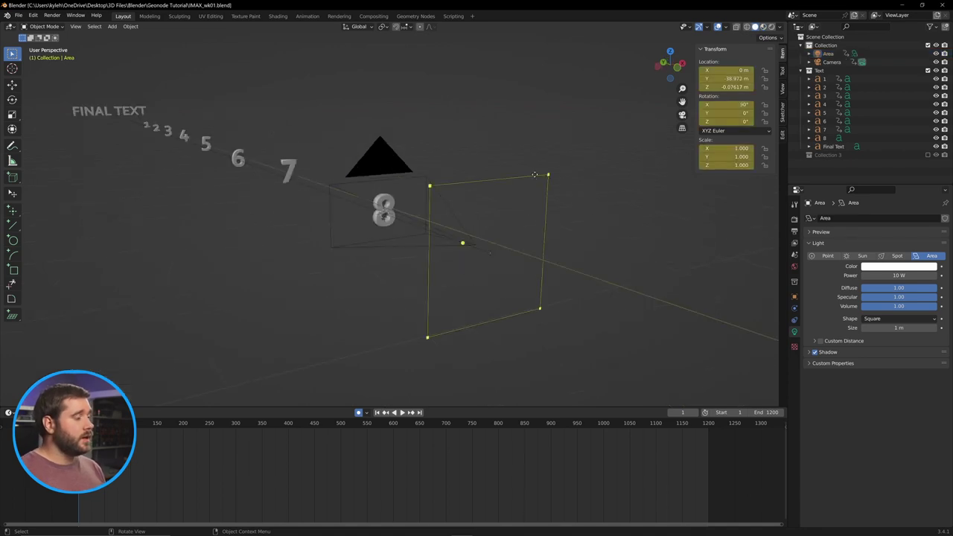
{"action": "left_click", "coordinate": [603, 213]}
{"action": "key", "text": "ctrl+z"}
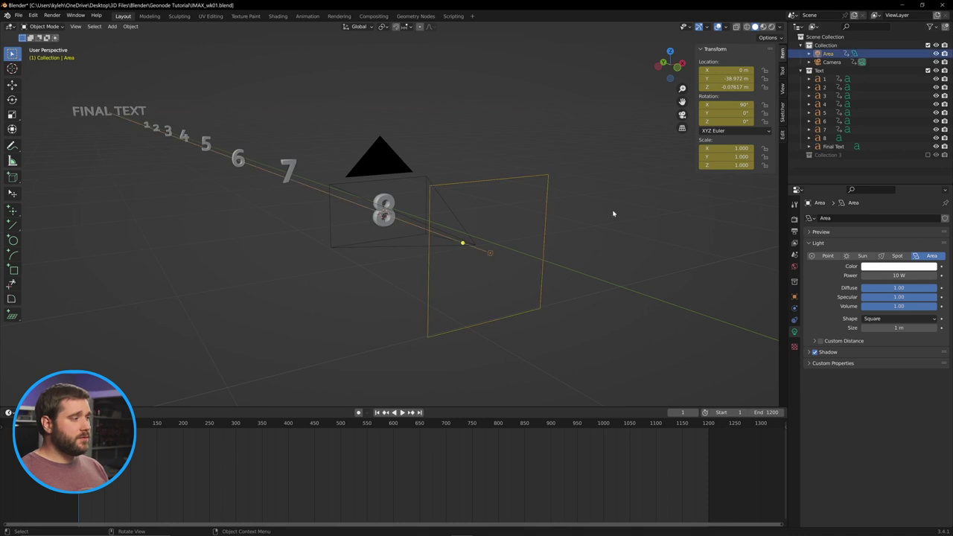
- Clear the keyframes from the area light's location, rotation and scale
{"action": "right_click", "coordinate": [734, 70]}
{"action": "left_click", "coordinate": [680, 111]}
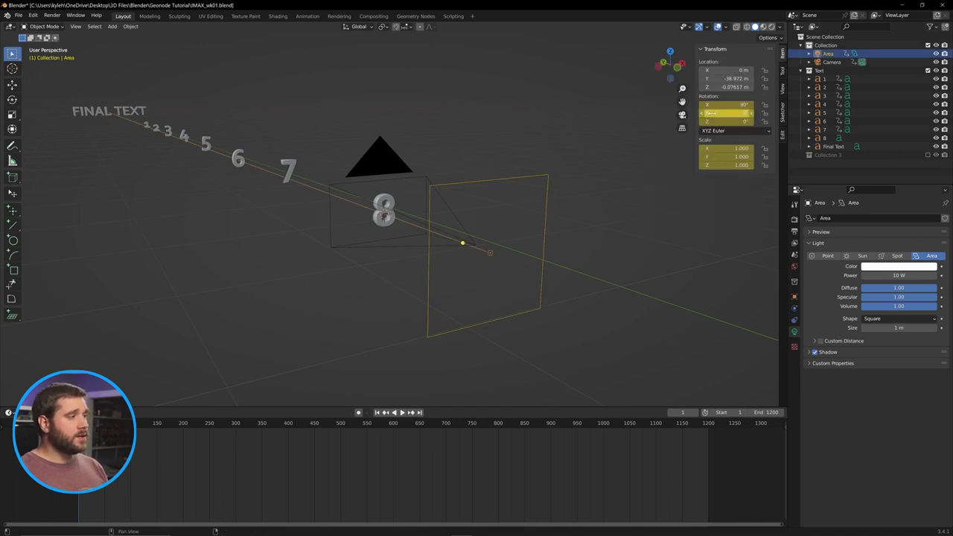
{"action": "right_click", "coordinate": [700, 116]}
{"action": "left_click", "coordinate": [702, 120]}
{"action": "right_click", "coordinate": [705, 150]}
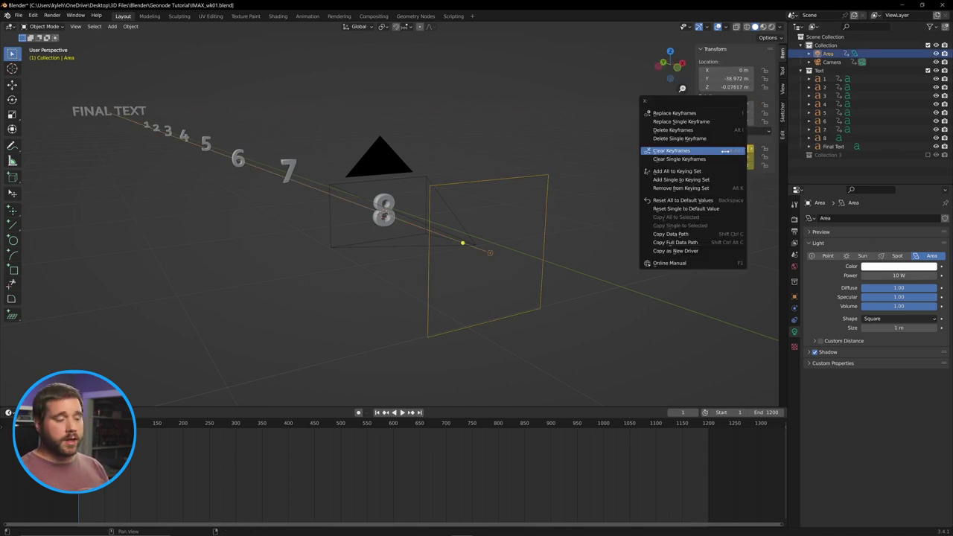
{"action": "left_click", "coordinate": [705, 151]}
- Scale the area light to 1.5 on X and 0.5 on Y
{"action": "left_click", "coordinate": [724, 148]}
{"action": "type", "text": "1.5"}
{"action": "key", "text": "Return"}
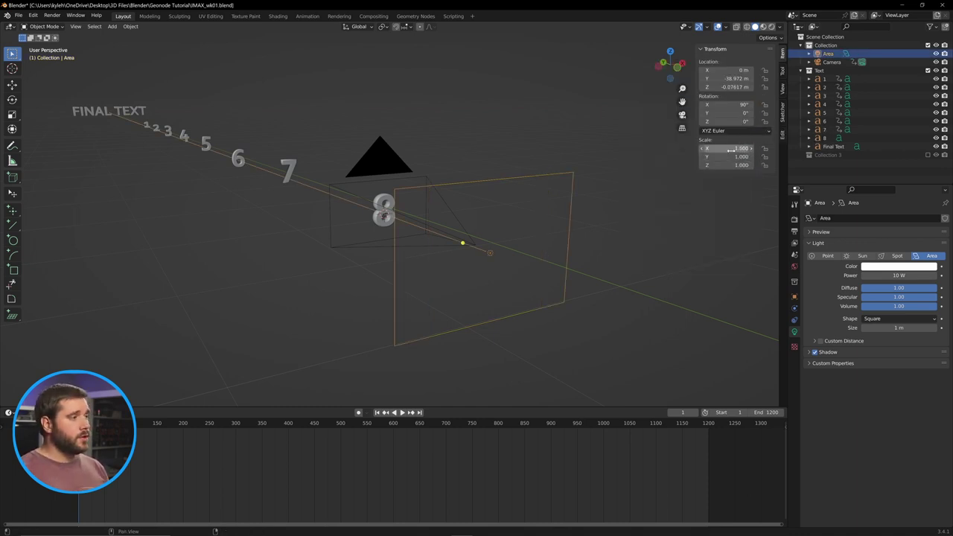
{"action": "left_click", "coordinate": [726, 156]}
{"action": "type", "text": ".5"}
{"action": "key", "text": "Return"}
{"action": "middle_click_drag", "start_coordinate": [580, 255], "coordinate": [550, 242]}
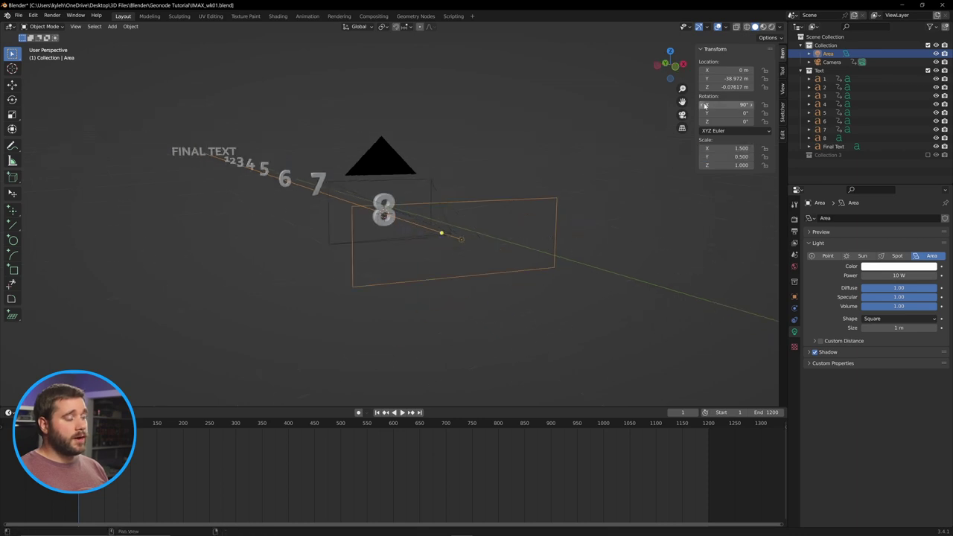
- Rotate the area light to 60° on X and -30° on Z, and set its power to 2 W
{"action": "key", "text": "Return"}
{"action": "type", "text": "-3"}
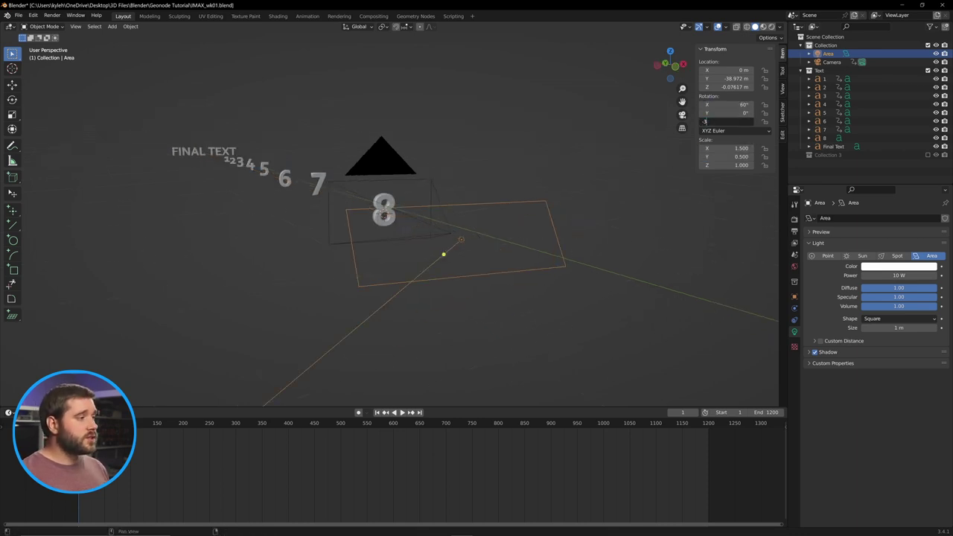
{"action": "type", "text": "0"}
{"action": "key", "text": "Return"}
{"action": "double_click", "coordinate": [897, 276]}
{"action": "type", "text": "2"}
{"action": "key", "text": "Return"}
{"action": "left_click", "coordinate": [617, 214]}
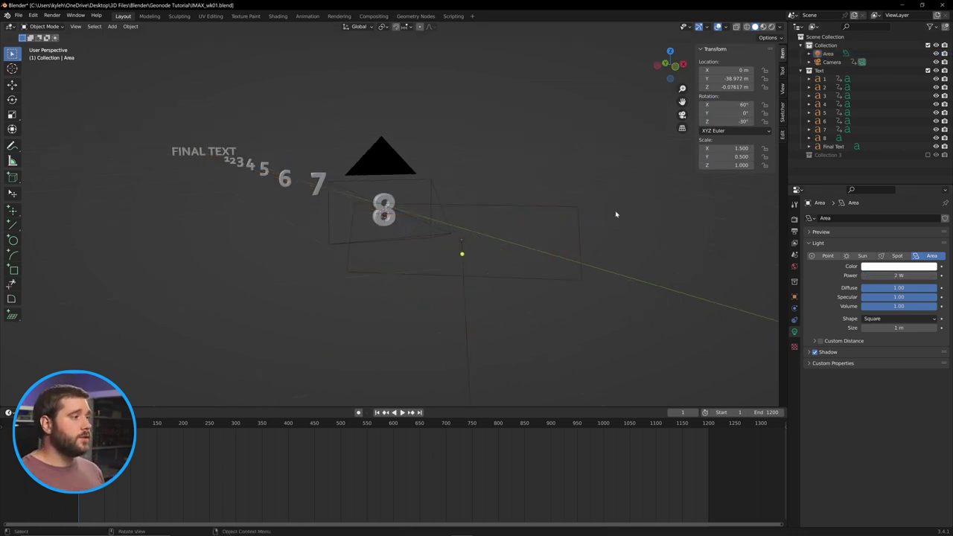
- Duplicate the area light in place and set the copy's Y location to -38 m
{"action": "left_click", "coordinate": [579, 215]}
{"action": "key", "text": "shift+d"}
{"action": "right_click", "coordinate": [603, 218]}
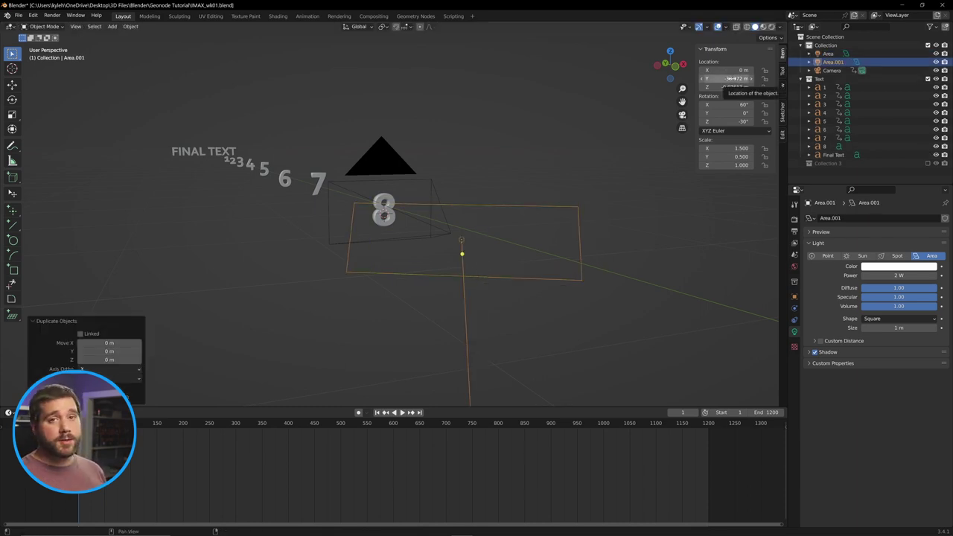
{"action": "double_click", "coordinate": [737, 78]}
{"action": "type", "text": "-38"}
{"action": "key", "text": "Tab"}
{"action": "key", "text": "Return"}
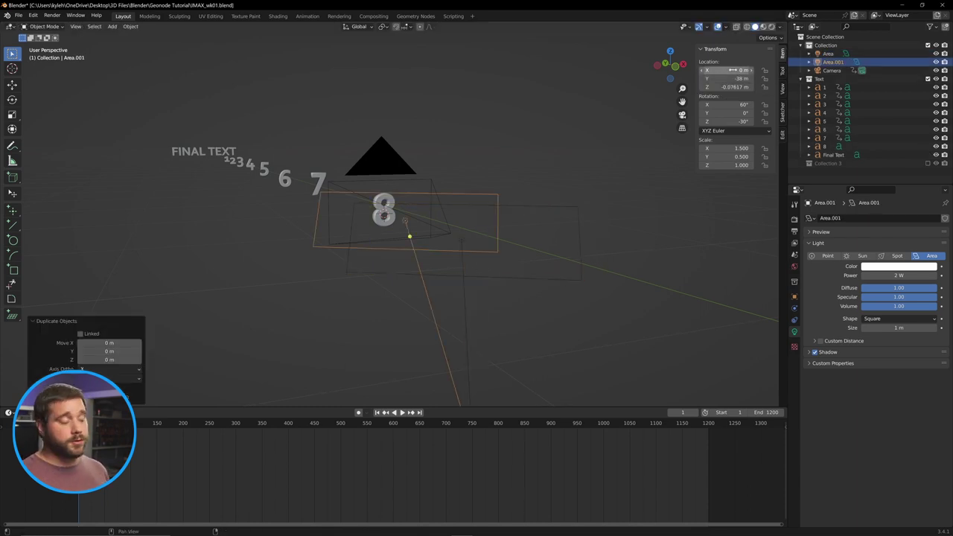
- Set the duplicated area light's location to -0.5 m on X and 0.1 m on Z
{"action": "type", "text": "0.5"}
{"action": "key", "text": "Return"}
{"action": "left_click", "coordinate": [731, 87]}
{"action": "type", "text": "0.1"}
{"action": "key", "text": "Return"}
{"action": "left_click", "coordinate": [726, 71]}
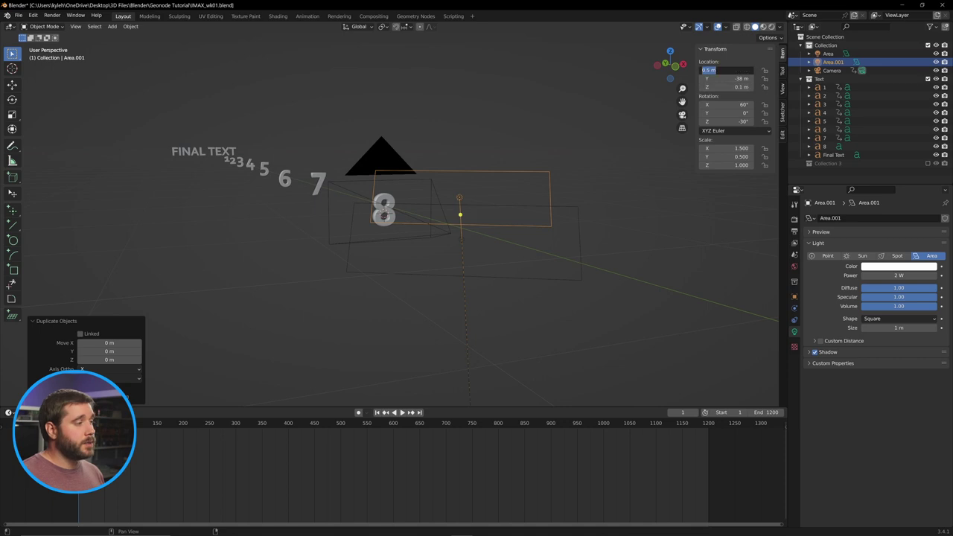
{"action": "type", "text": "-0.5"}
{"action": "key", "text": "Return"}
- Set the original area light's scale to 2 on X, 2 on Y and 0.3 on Z
{"action": "left_click", "coordinate": [506, 210]}
{"action": "left_click", "coordinate": [728, 149]}
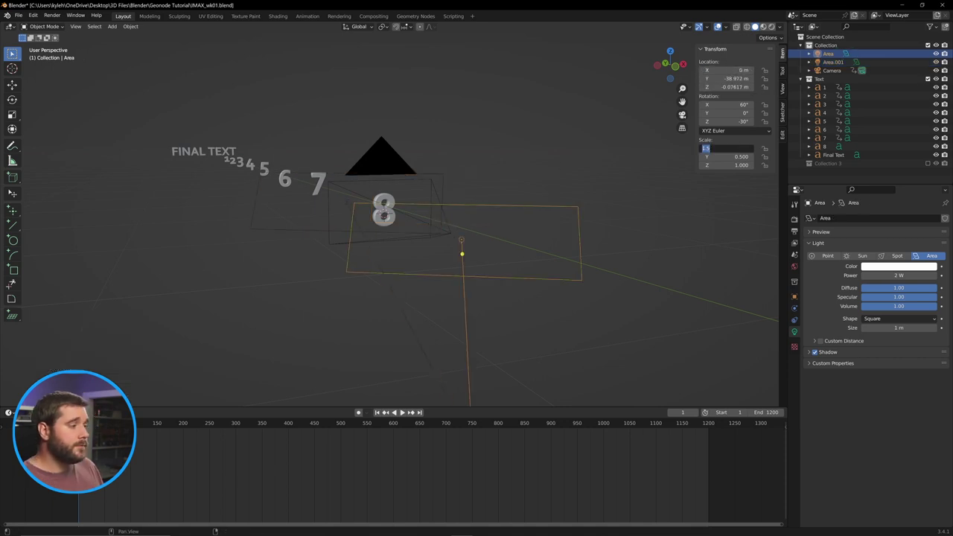
{"action": "type", "text": "2"}
{"action": "key", "text": "Tab"}
{"action": "type", "text": "2"}
{"action": "key", "text": "Tab"}
{"action": "type", "text": "0.3"}
{"action": "key", "text": "Return"}
- Set the original area light's location to -38 m on Y and 0.5 m on Z
{"action": "middle_click_drag", "start_coordinate": [563, 204], "coordinate": [545, 170]}
{"action": "left_click", "coordinate": [729, 78]}
{"action": "type", "text": "-38"}
{"action": "key", "text": "Return"}
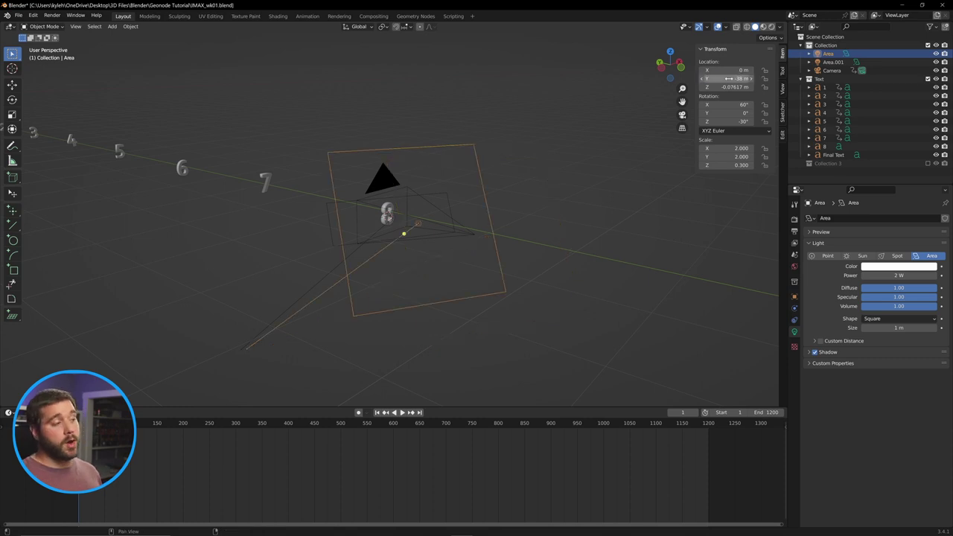
{"action": "left_click", "coordinate": [729, 87]}
{"action": "type", "text": "0.5"}
{"action": "key", "text": "Return"}
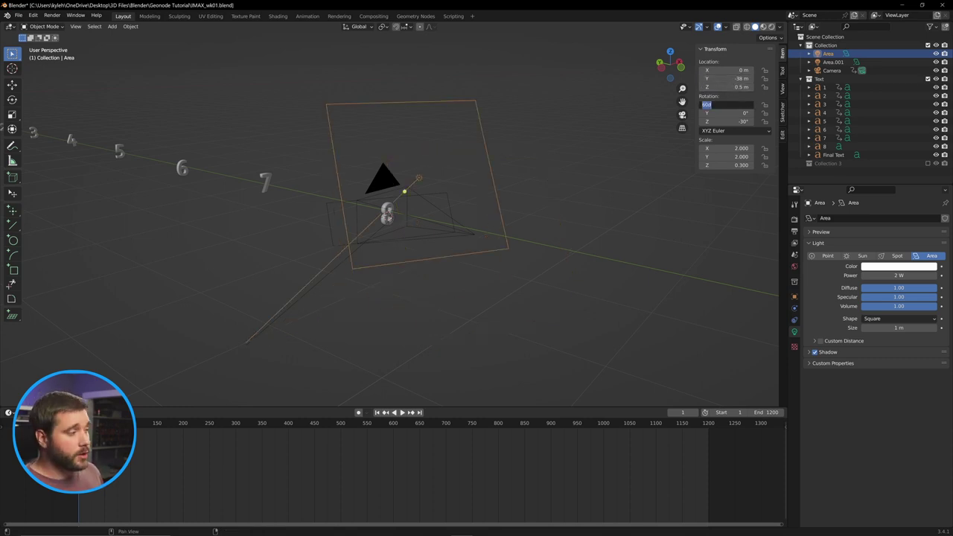
- Set the original area light's rotation to 45° on X and 0° on Z
{"action": "type", "text": "45"}
{"action": "key", "text": "Return"}
{"action": "left_click", "coordinate": [730, 121]}
{"action": "type", "text": "0"}
{"action": "key", "text": "Return"}
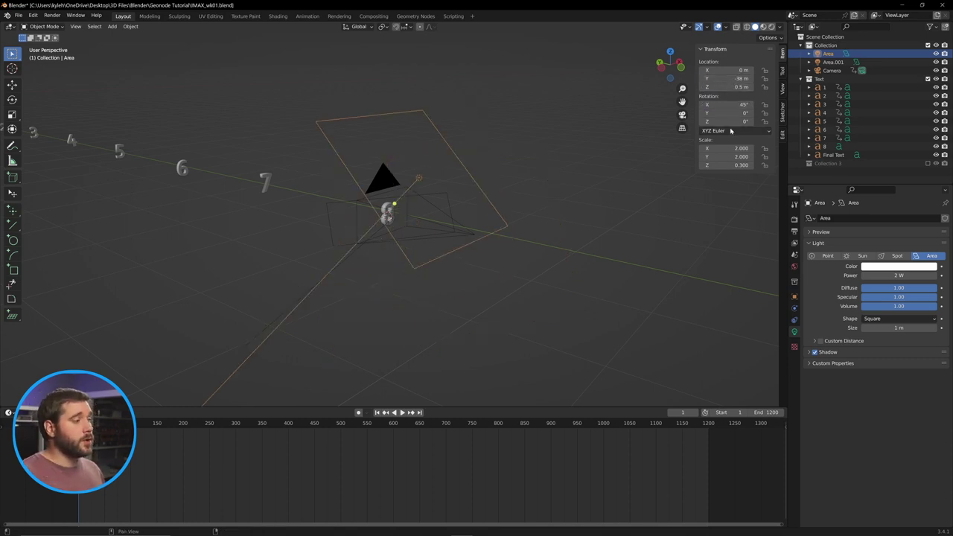
- Make the original area light bright blue with 5 W power, and duplicate it in place
{"action": "left_click", "coordinate": [899, 266]}
{"action": "left_click", "coordinate": [897, 194]}
{"action": "key", "text": "shift+d"}
{"action": "key", "text": "Escape"}
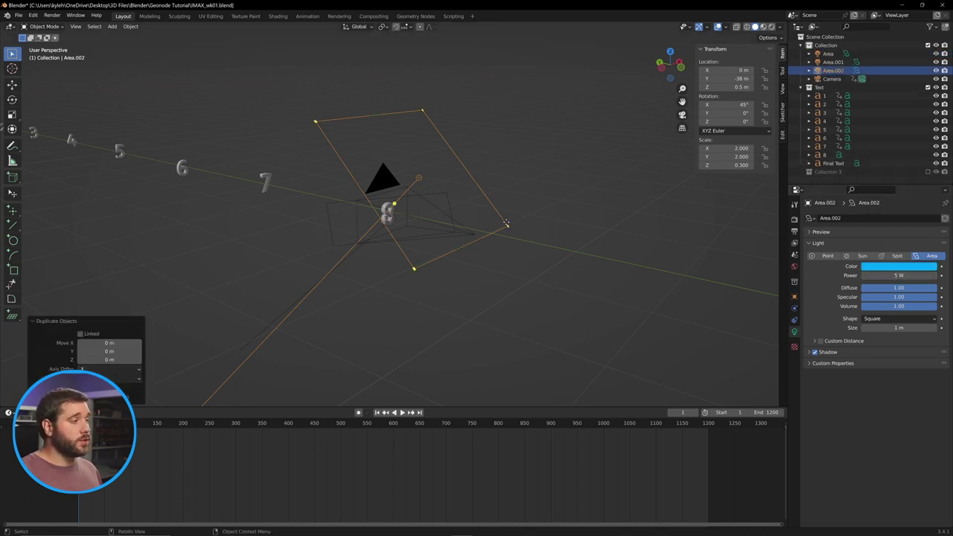
- Position the blue duplicate at -0.5 m on X and 0 m on Z, rotated 90° on X and -45° on Z
{"action": "left_click", "coordinate": [741, 70]}
{"action": "type", "text": "-0.5"}
{"action": "left_click", "coordinate": [737, 87]}
{"action": "type", "text": "0"}
{"action": "left_click", "coordinate": [736, 104]}
{"action": "type", "text": "90"}
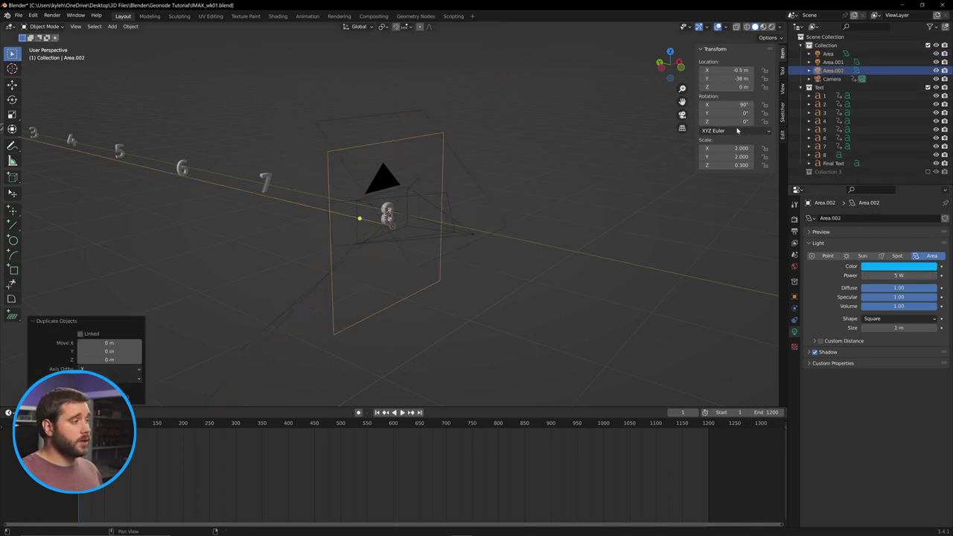
{"action": "left_click", "coordinate": [737, 121]}
{"action": "type", "text": "-45"}
- Inspect the lighting on the number 8 in rendered shading through the camera at the start of the timeline
{"action": "mouse_move", "coordinate": [517, 292]}
{"action": "middle_mouse_down"}
{"action": "mouse_move", "coordinate": [541, 273]}
{"action": "mouse_move", "coordinate": [500, 298]}
{"action": "middle_mouse_up"}
{"action": "scroll", "coordinate": [477, 260], "scroll_direction": "up", "scroll_amount": 5}
{"action": "key", "text": "z"}
{"action": "left_click", "coordinate": [424, 160]}
{"action": "mouse_move", "coordinate": [408, 179]}
{"action": "middle_mouse_down"}
{"action": "mouse_move", "coordinate": [417, 163]}
{"action": "mouse_move", "coordinate": [318, 163]}
{"action": "mouse_move", "coordinate": [331, 153]}
{"action": "middle_mouse_up"}
{"action": "scroll", "coordinate": [399, 164], "scroll_direction": "up", "scroll_amount": 5}
{"action": "key", "text": "z"}
{"action": "left_click", "coordinate": [331, 194]}
{"action": "left_click", "coordinate": [484, 223]}
{"action": "key", "text": "KP_0"}
{"action": "left_click_drag", "start_coordinate": [112, 434], "coordinate": [173, 434]}
{"action": "left_click", "coordinate": [936, 87]}
{"action": "key", "text": "shift+Left"}
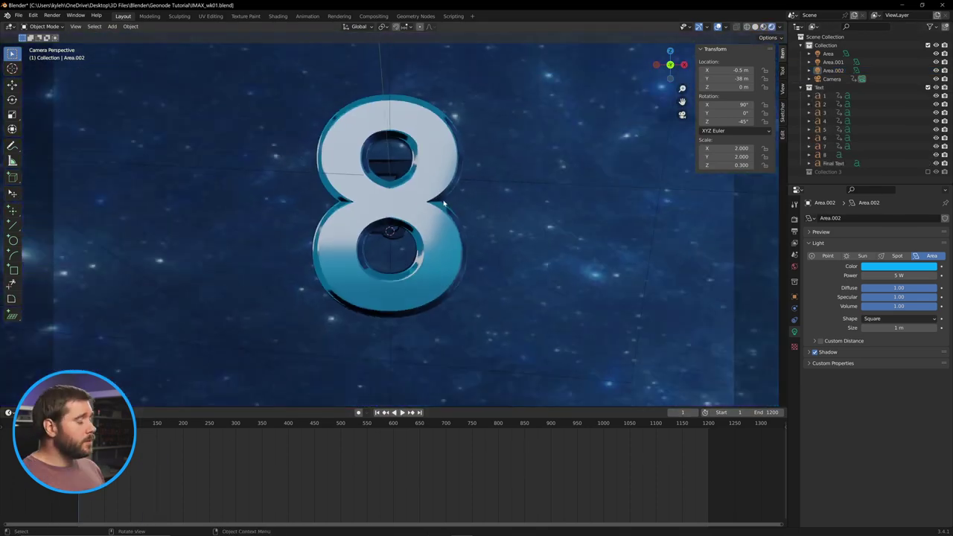
- Rename the original blue area light BlueR
{"action": "scroll", "coordinate": [477, 210], "scroll_direction": "down", "scroll_amount": 2}
{"action": "middle_click_drag", "start_coordinate": [476, 209], "coordinate": [417, 238]}
{"action": "scroll", "coordinate": [458, 269], "scroll_direction": "down", "scroll_amount": 3}
{"action": "scroll", "coordinate": [404, 223], "scroll_direction": "down", "scroll_amount": 4}
{"action": "left_click", "coordinate": [828, 54]}
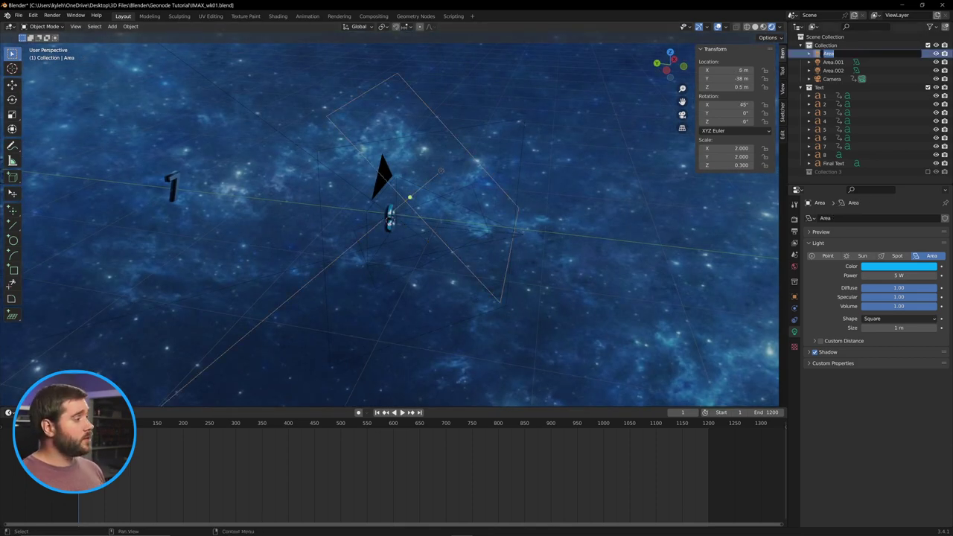
{"action": "type", "text": "BlueR"}
{"action": "key", "text": "Return"}
- Rename the duplicated blue light BlueL and the remaining white light White
{"action": "double_click", "coordinate": [828, 62]}
{"action": "type", "text": "BlueL"}
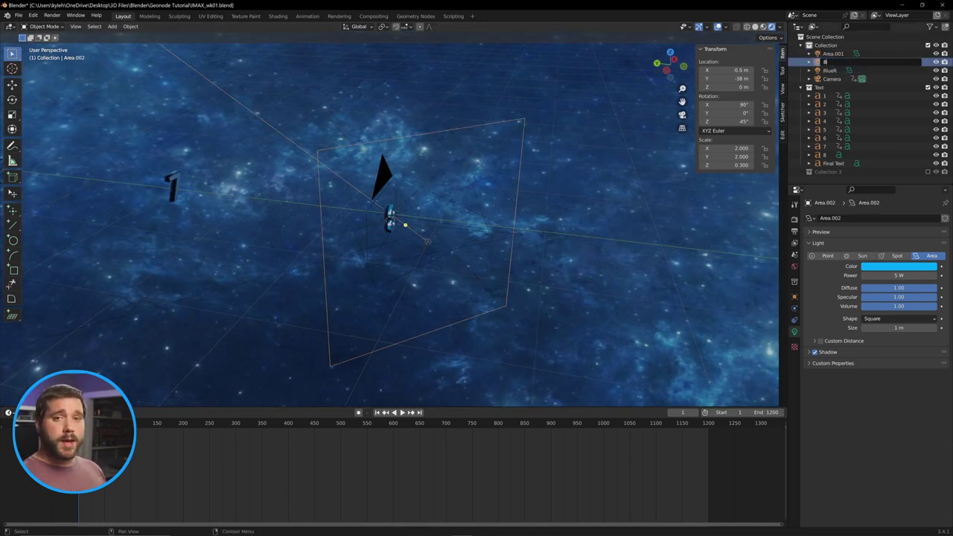
{"action": "key", "text": "Return"}
{"action": "double_click", "coordinate": [828, 54]}
{"action": "type", "text": "White"}
{"action": "key", "text": "Return"}
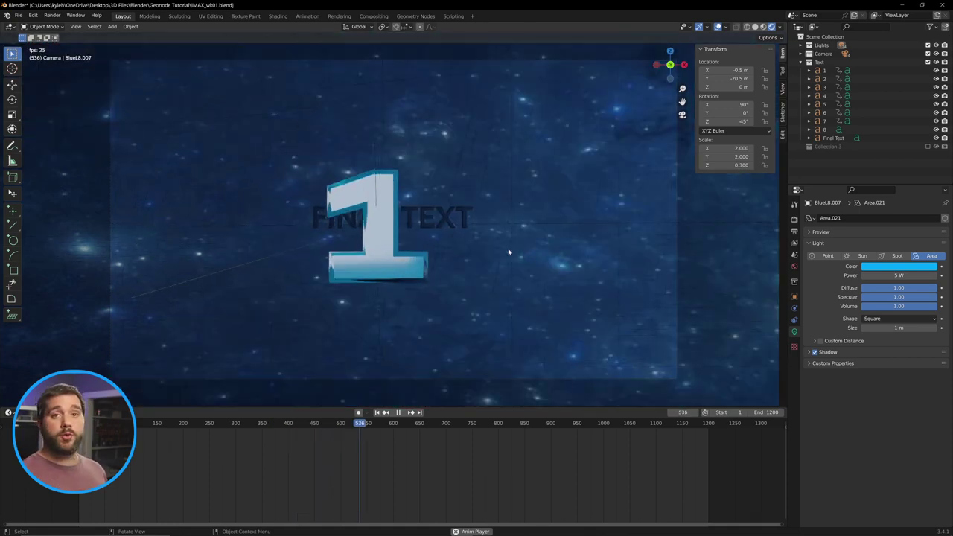
- Stop the countdown playback and hide the number 8 in the viewport
{"action": "key", "text": "space"}
{"action": "middle_click_drag", "start_coordinate": [509, 252], "coordinate": [502, 270]}
{"action": "scroll", "coordinate": [492, 262], "scroll_direction": "down", "scroll_amount": 3}
{"action": "middle_click_drag", "start_coordinate": [457, 241], "coordinate": [546, 266]}
{"action": "scroll", "coordinate": [566, 278], "scroll_direction": "down", "scroll_amount": 2}
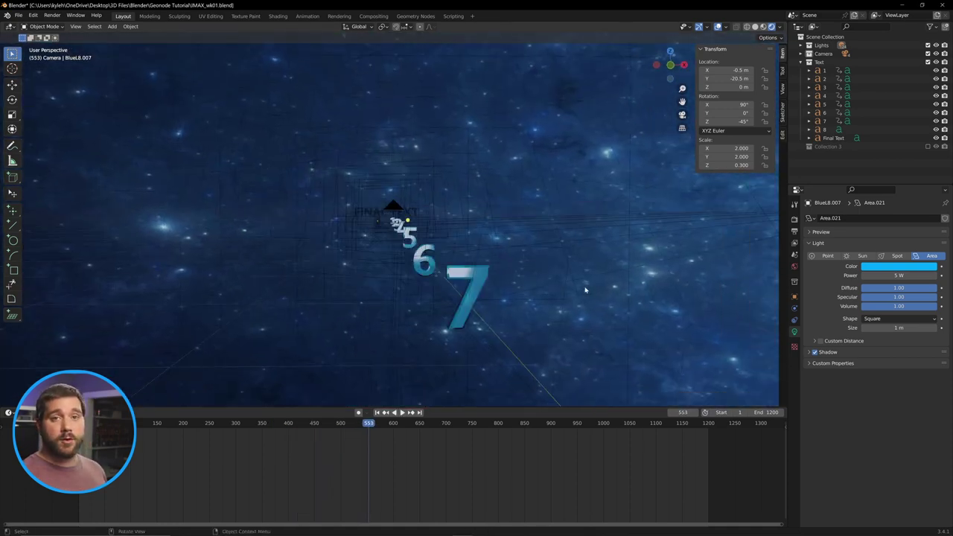
{"action": "left_click", "coordinate": [936, 129]}
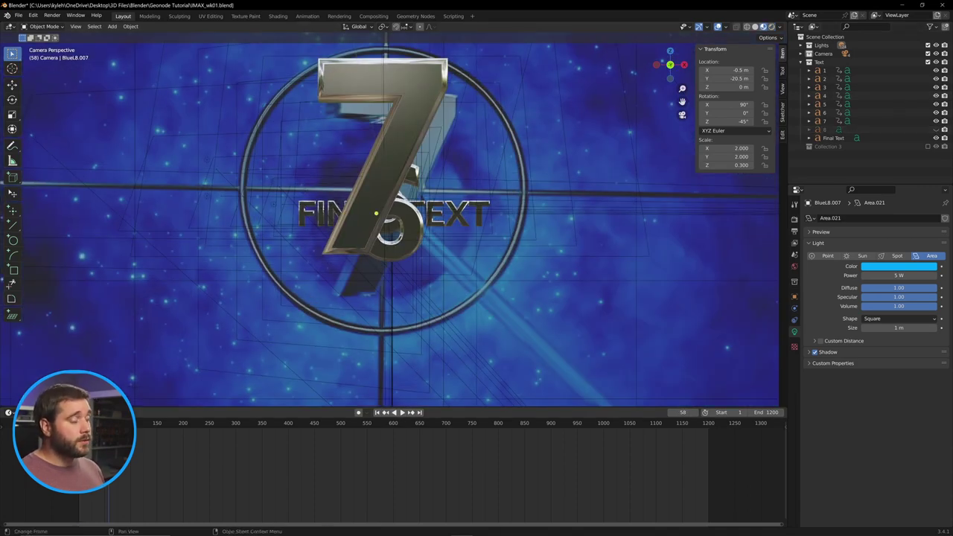
- Keyframe the number 7's rotation at frame 50 as the start of its spin
{"action": "key", "text": "Left"}
{"action": "key", "text": "Left"}
{"action": "key", "text": "Left"}
{"action": "key", "text": "Left"}
{"action": "key", "text": "Left"}
{"action": "key", "text": "Left"}
{"action": "key", "text": "Left"}
{"action": "key", "text": "Left"}
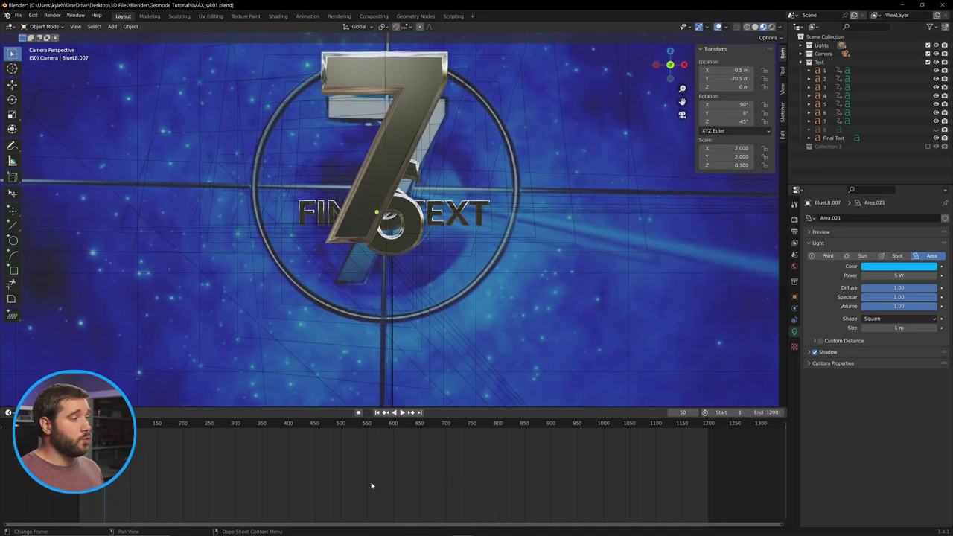
{"action": "key", "text": "Right"}
{"action": "key", "text": "Right"}
{"action": "key", "text": "Right"}
{"action": "key", "text": "Right"}
{"action": "key", "text": "Left"}
{"action": "key", "text": "Left"}
{"action": "key", "text": "Left"}
{"action": "key", "text": "Left"}
{"action": "key", "text": "Right"}
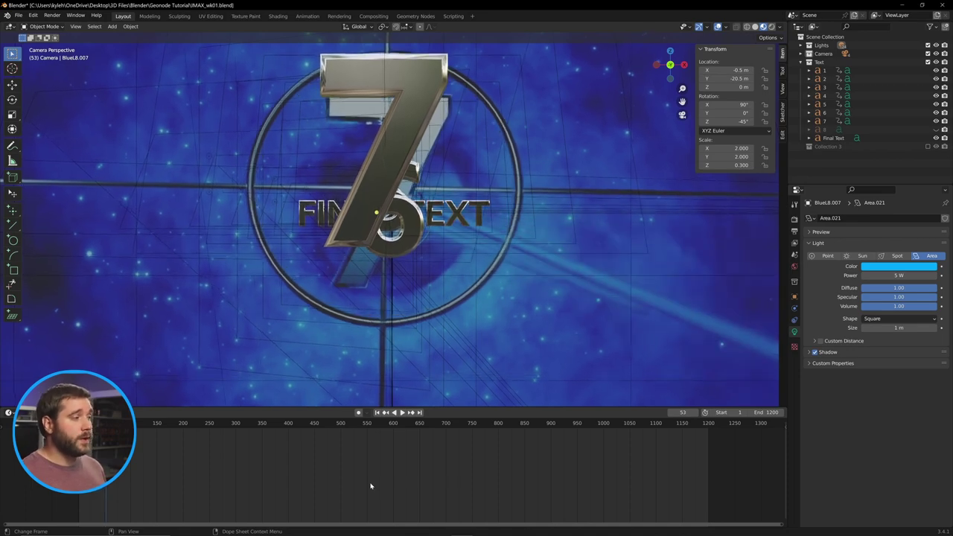
{"action": "key", "text": "Left"}
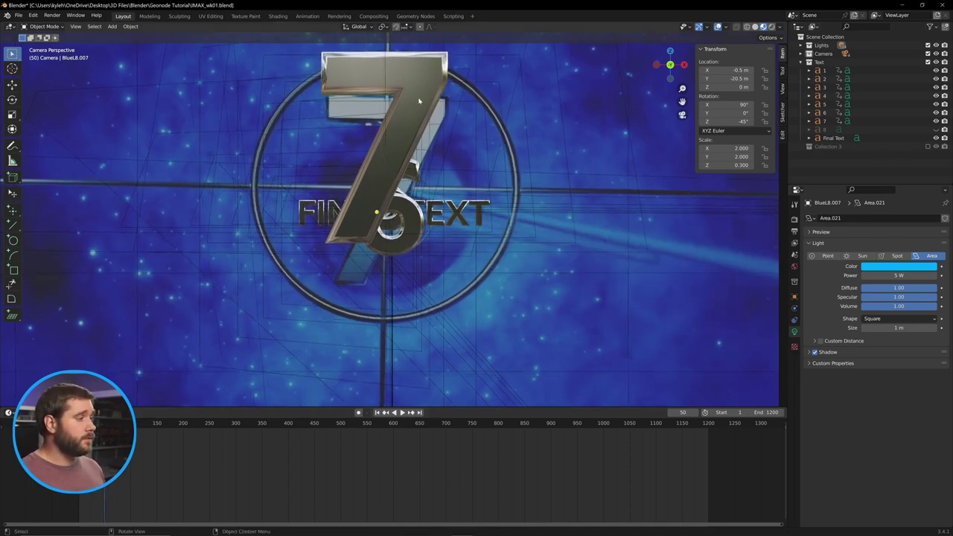
{"action": "left_click", "coordinate": [419, 101]}
{"action": "right_click", "coordinate": [737, 112]}
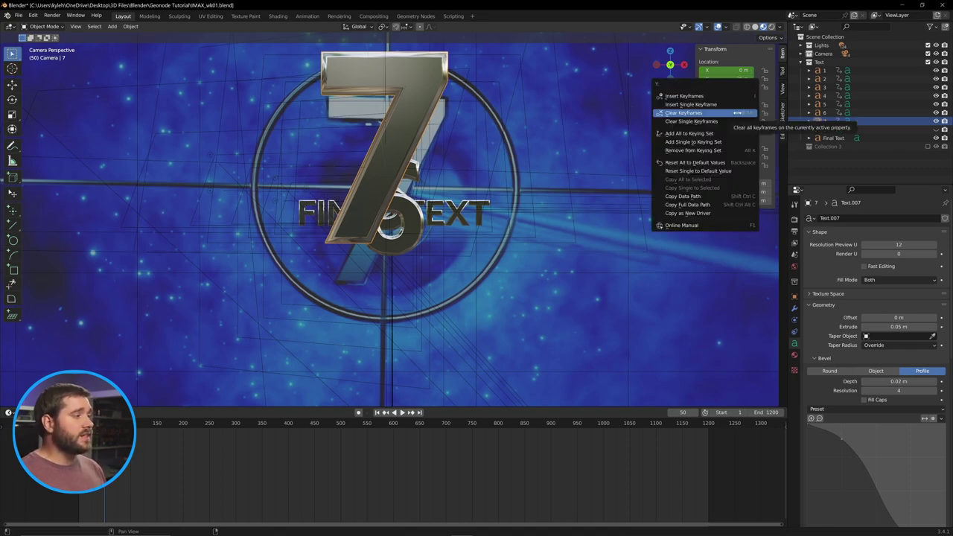
{"action": "left_click", "coordinate": [711, 96]}
{"action": "right_click", "coordinate": [719, 92]}
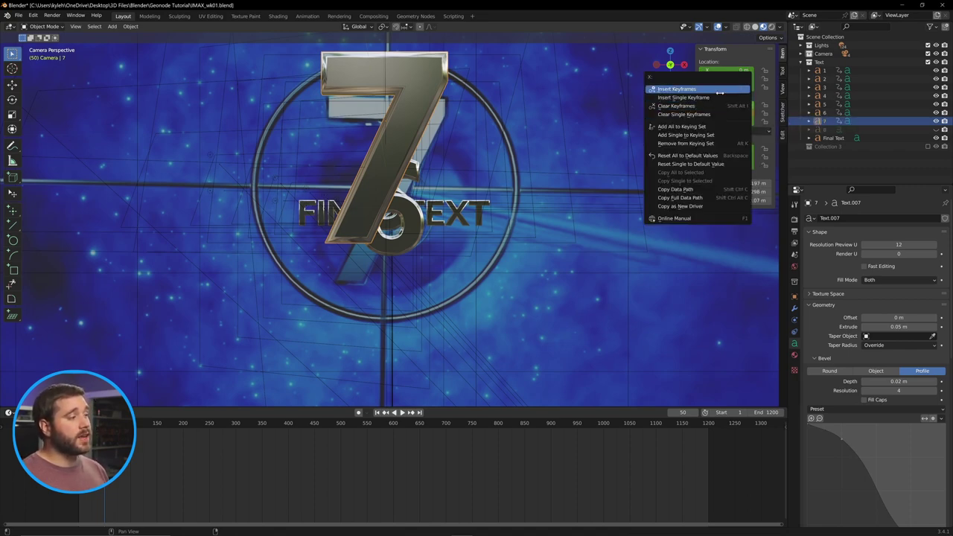
{"action": "left_click", "coordinate": [721, 92]}
- Set the number 7's Z rotation to 90° at frame 66 and keyframe it
{"action": "left_click", "coordinate": [606, 267]}
{"action": "key", "text": "Right"}
{"action": "key", "text": "Right"}
{"action": "key", "text": "Right"}
{"action": "key", "text": "Right"}
{"action": "key", "text": "Right"}
{"action": "key", "text": "Right"}
{"action": "key", "text": "Right"}
{"action": "key", "text": "Right"}
{"action": "key", "text": "Right"}
{"action": "key", "text": "Right"}
{"action": "key", "text": "Right"}
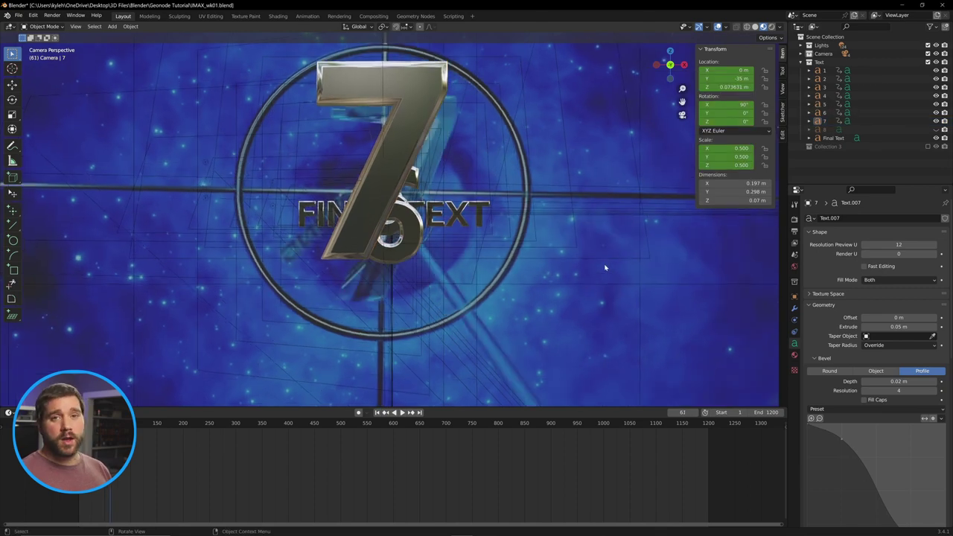
{"action": "key", "text": "Right"}
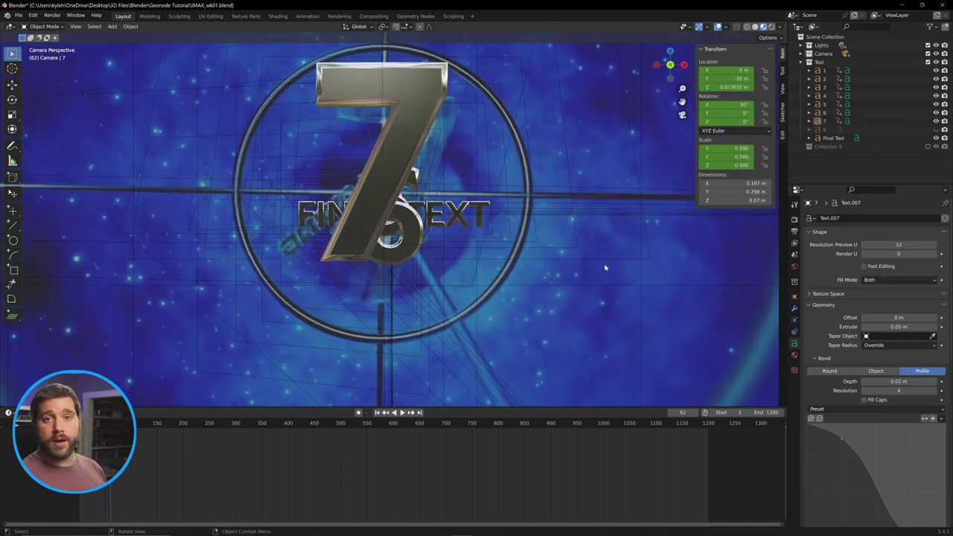
{"action": "key", "text": "Right"}
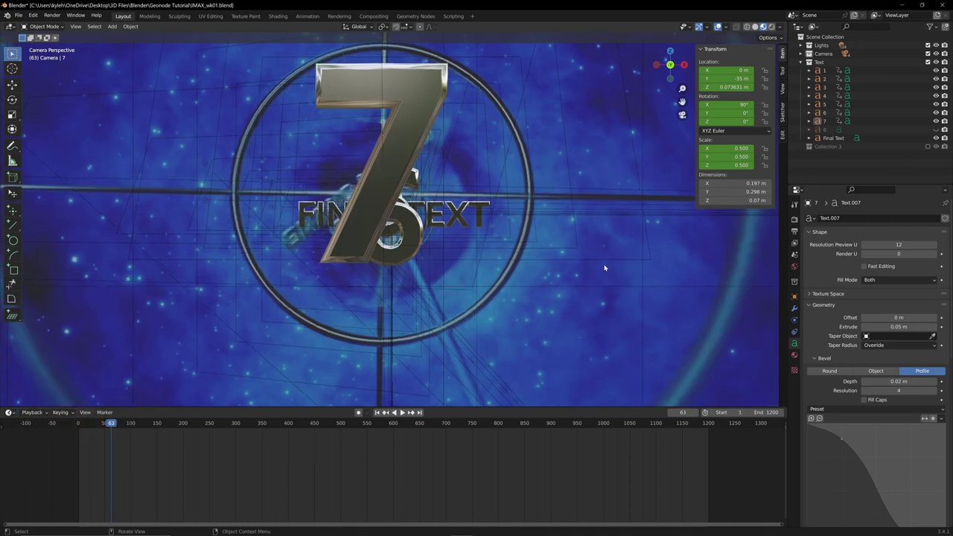
{"action": "key", "text": "Right"}
{"action": "key", "text": "Right"}
{"action": "key", "text": "Right"}
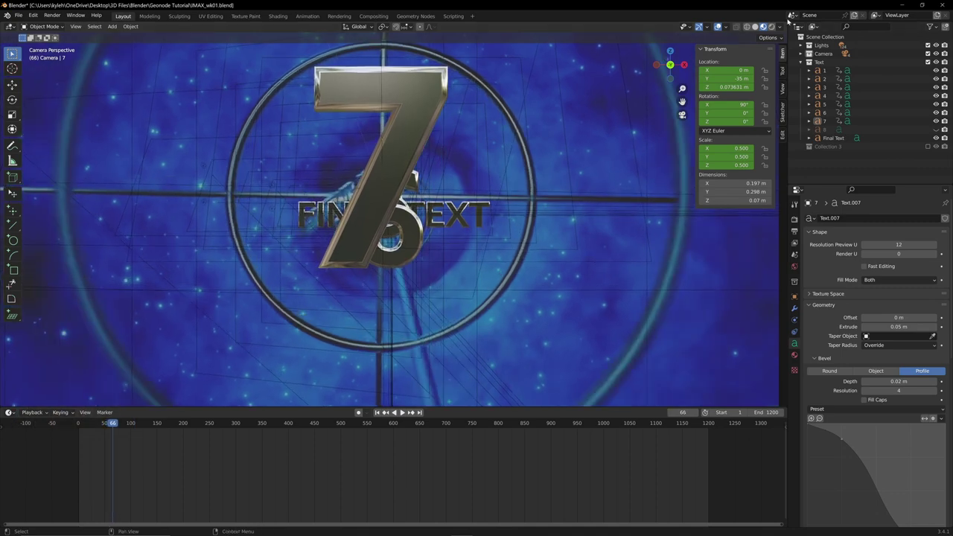
{"action": "left_click_drag", "start_coordinate": [734, 122], "coordinate": [778, 121]}
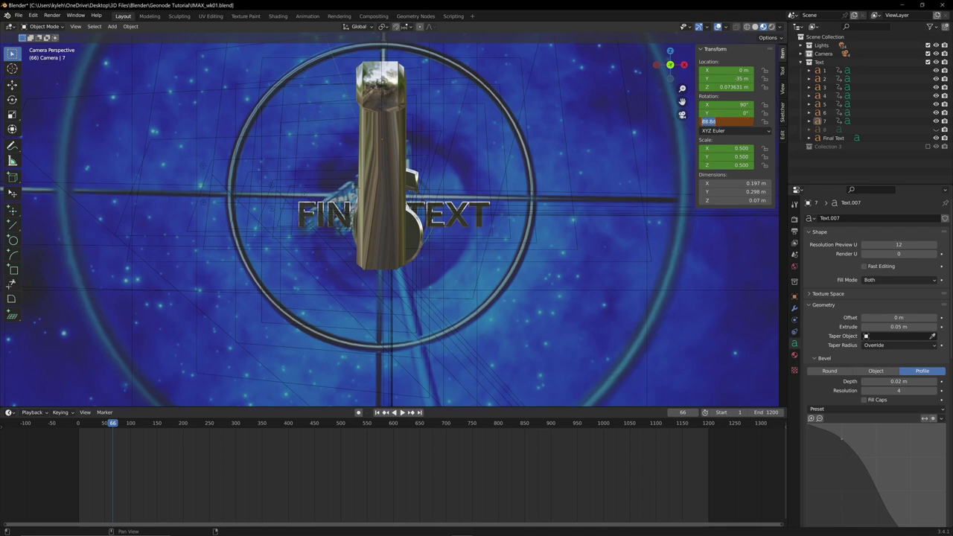
{"action": "key", "text": "Return"}
{"action": "right_click", "coordinate": [714, 121]}
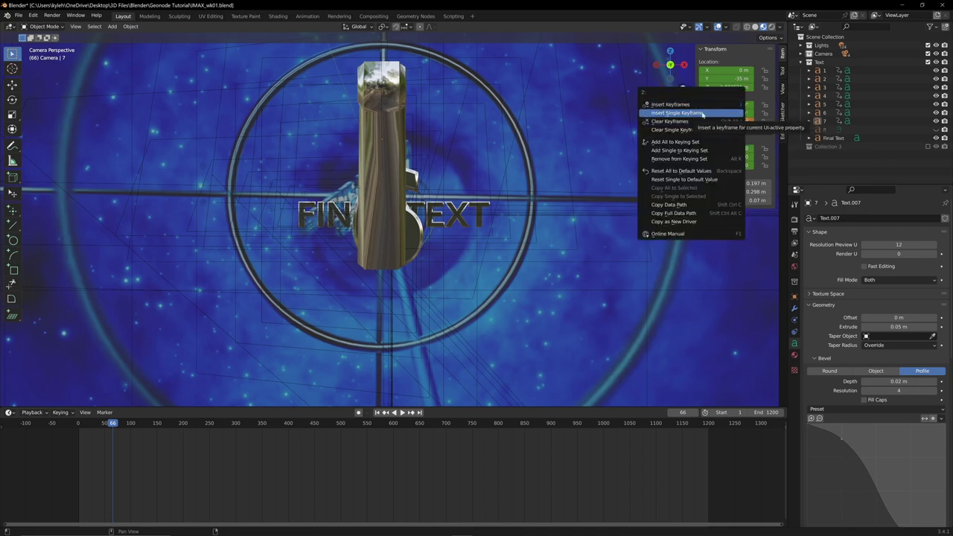
{"action": "left_click", "coordinate": [689, 113]}
- Slow down the number 7's spin by moving its final rotation keyframe to frame 78, checking the turn across the frames
{"action": "scroll", "coordinate": [600, 268], "scroll_direction": "up", "scroll_amount": 19, "text": "alt"}
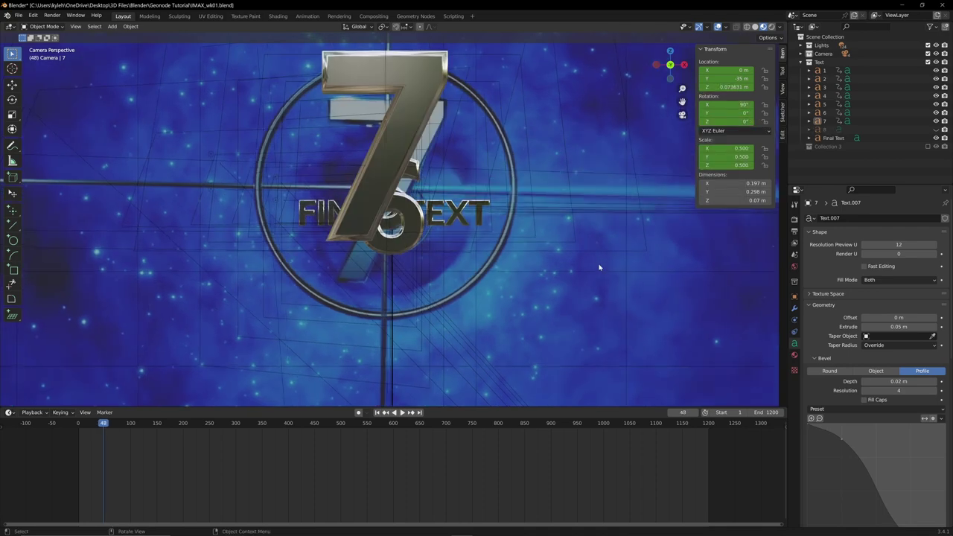
{"action": "scroll", "coordinate": [599, 267], "scroll_direction": "down", "scroll_amount": 20, "text": "alt"}
{"action": "scroll", "coordinate": [599, 267], "scroll_direction": "up", "scroll_amount": 6, "text": "alt"}
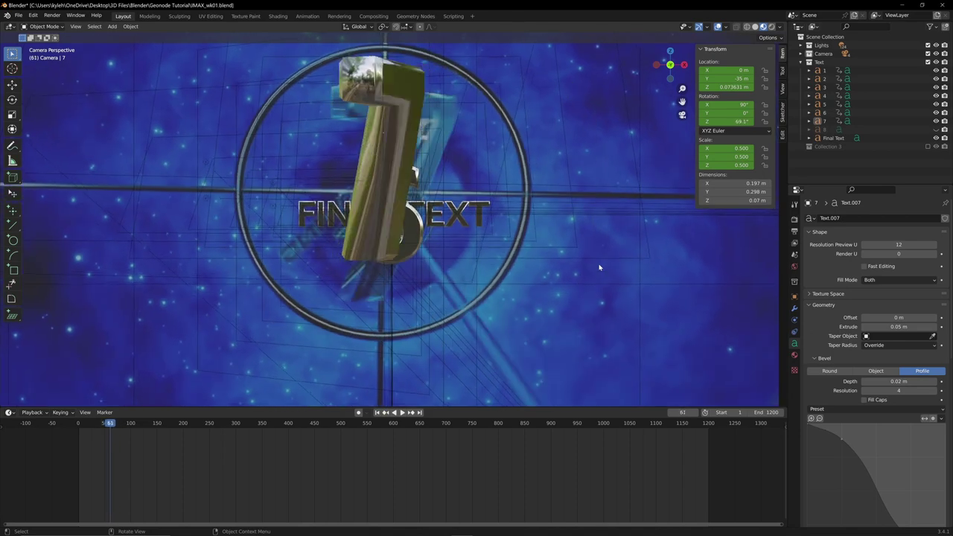
{"action": "left_click", "coordinate": [391, 99]}
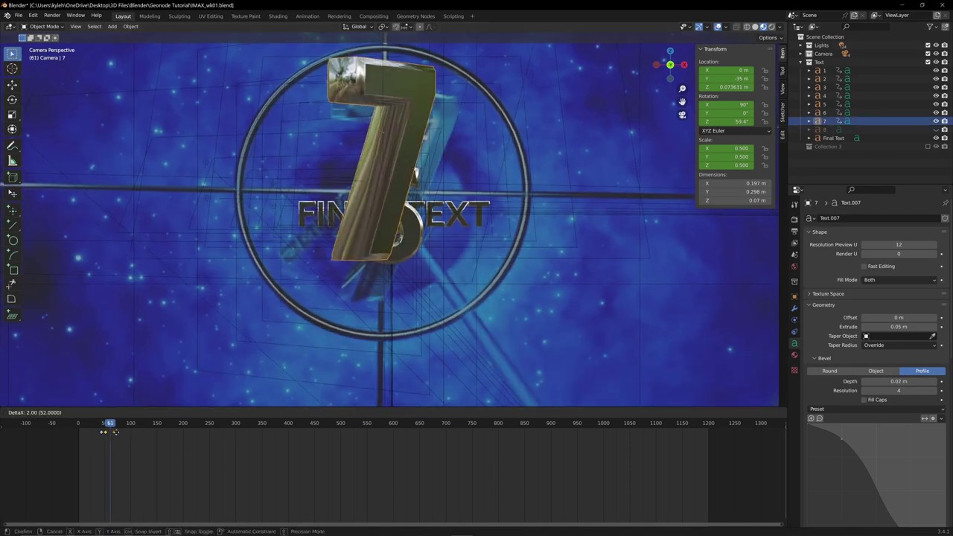
{"action": "key", "text": "g"}
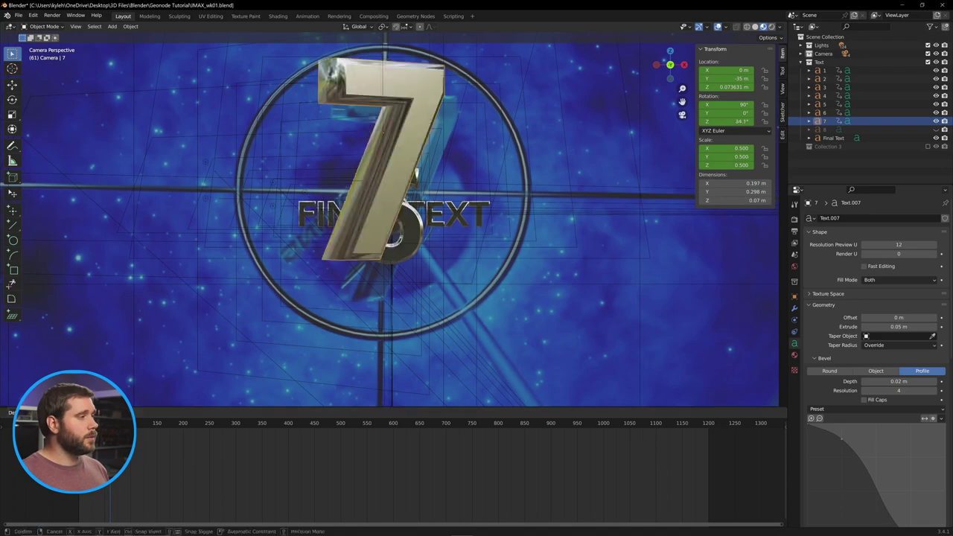
{"action": "left_click", "coordinate": [104, 446]}
{"action": "left_click", "coordinate": [557, 336]}
{"action": "scroll", "coordinate": [557, 336], "scroll_direction": "down", "scroll_amount": 3, "text": "alt"}
{"action": "scroll", "coordinate": [555, 338], "scroll_direction": "up", "scroll_amount": 7, "text": "alt"}
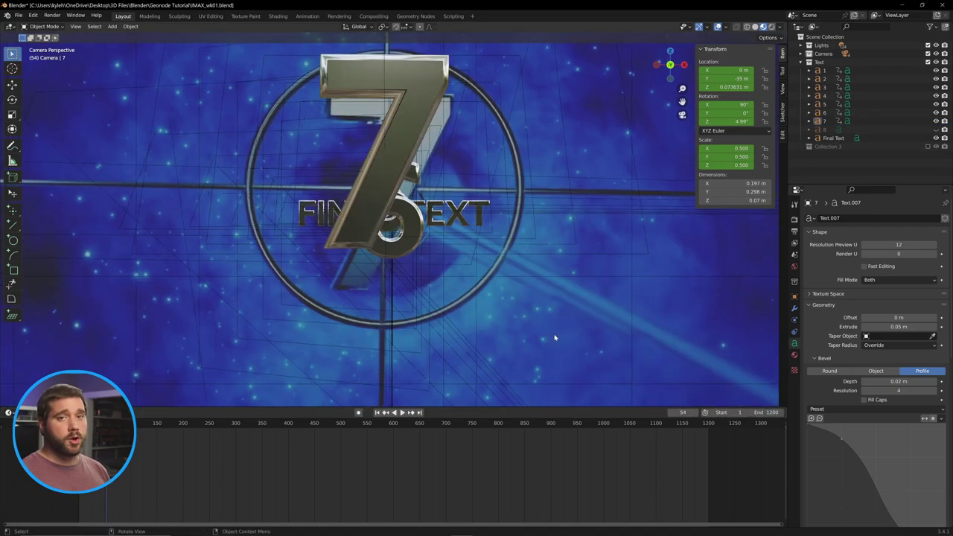
{"action": "scroll", "coordinate": [554, 338], "scroll_direction": "down", "scroll_amount": 10, "text": "alt"}
{"action": "scroll", "coordinate": [554, 337], "scroll_direction": "up", "scroll_amount": 9, "text": "alt"}
{"action": "scroll", "coordinate": [553, 338], "scroll_direction": "down", "scroll_amount": 10, "text": "alt"}
{"action": "scroll", "coordinate": [552, 338], "scroll_direction": "up", "scroll_amount": 3, "text": "alt"}
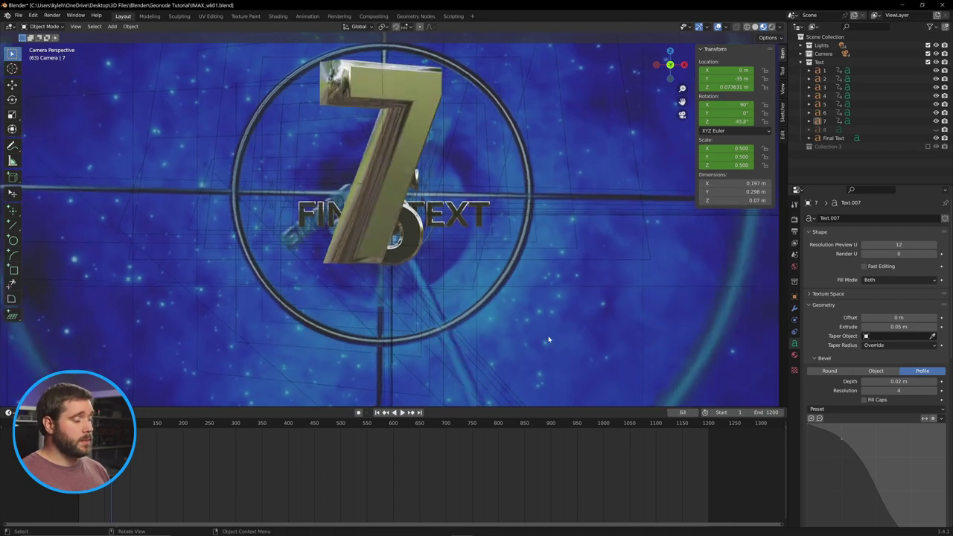
- Keyframe the Metal7 material's Mix Shader factor at 1.000 on frame 55
{"action": "left_click", "coordinate": [408, 102]}
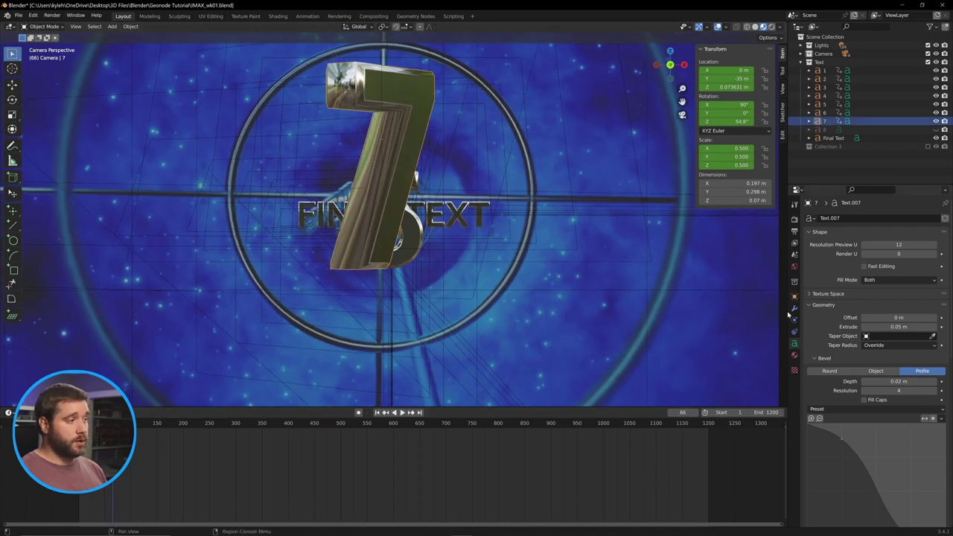
{"action": "left_click", "coordinate": [794, 356]}
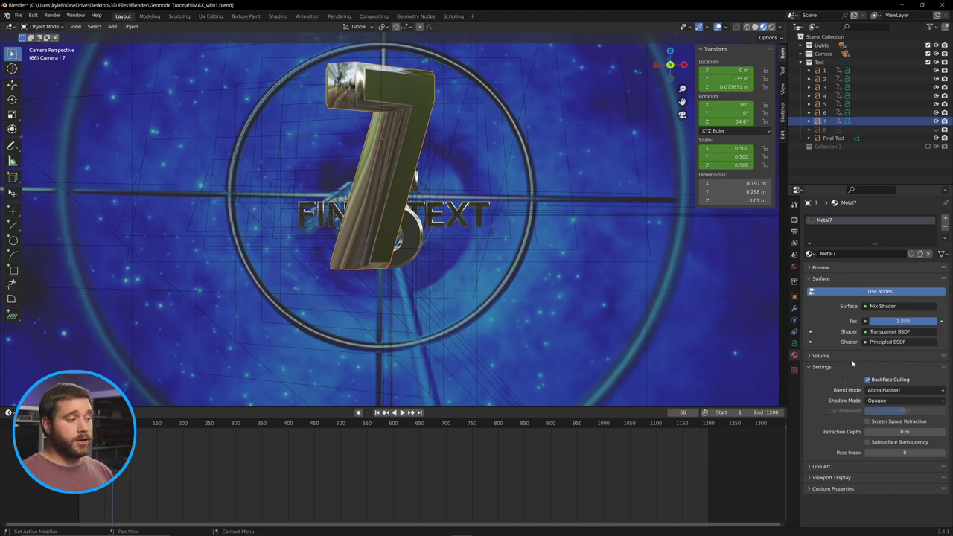
{"action": "left_click", "coordinate": [942, 322]}
{"action": "right_click", "coordinate": [927, 323]}
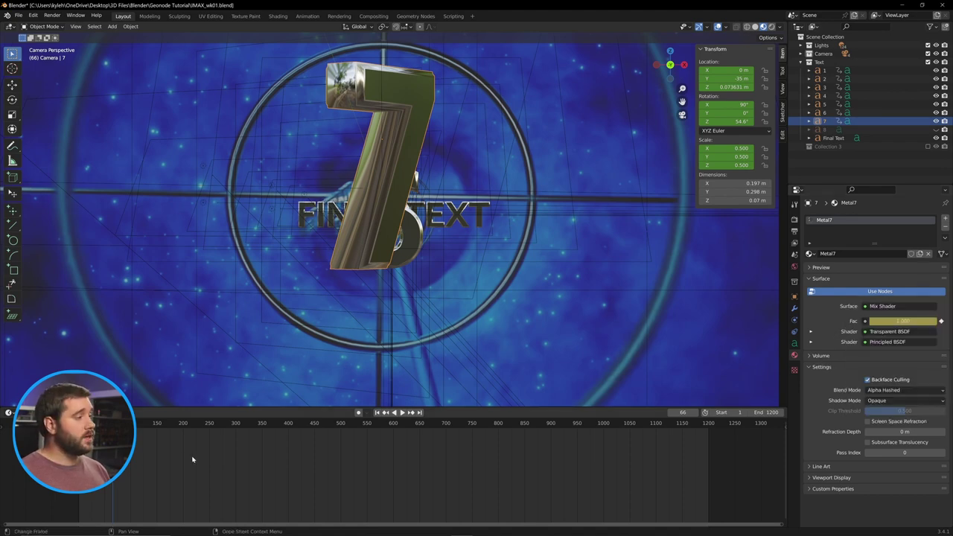
{"action": "key", "text": "space"}
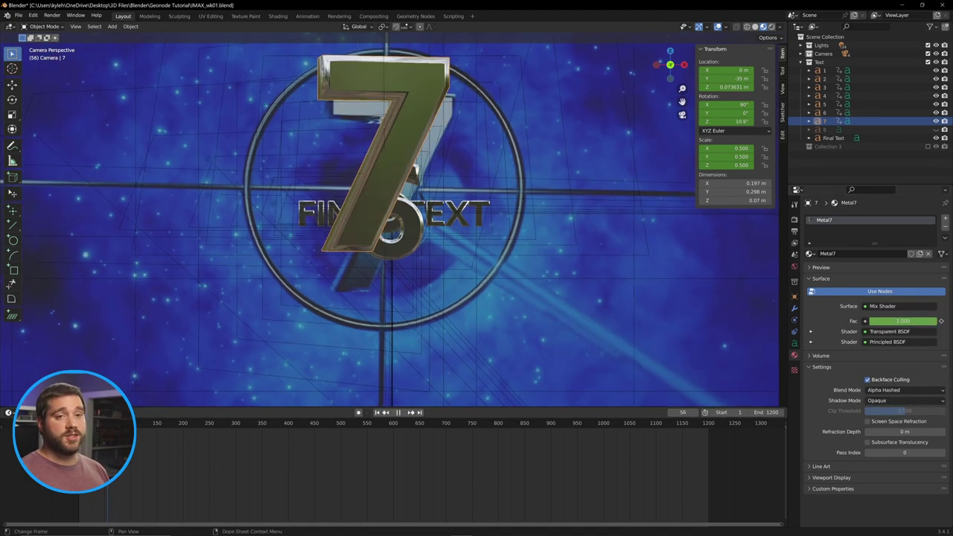
{"action": "left_click_drag", "start_coordinate": [114, 423], "coordinate": [107, 423]}
{"action": "key", "text": "Right"}
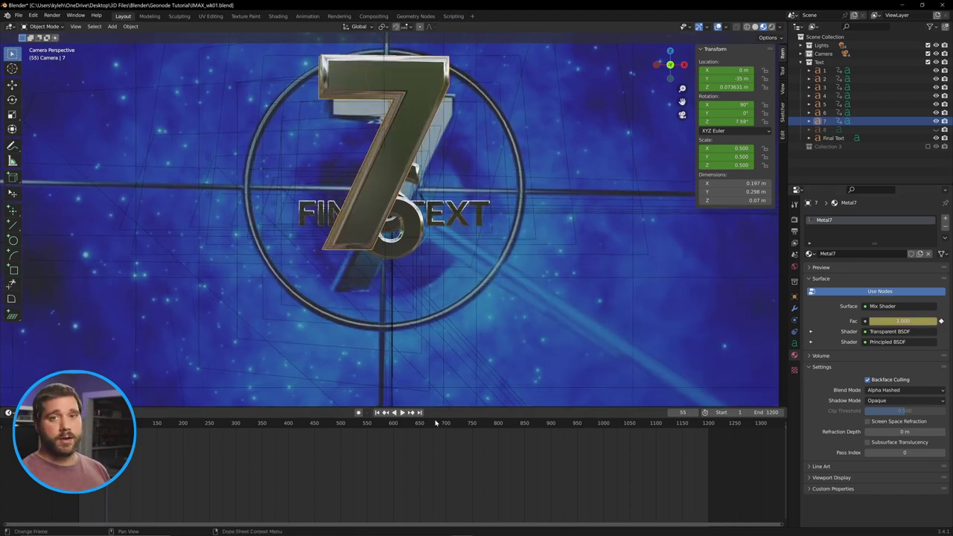
- Try to fade out the number 7 by setting the Metal7 mix factor to 0 at frame 78, and step back through the frames
{"action": "left_click", "coordinate": [411, 414]}
{"action": "left_click_drag", "start_coordinate": [923, 322], "coordinate": [849, 322]}
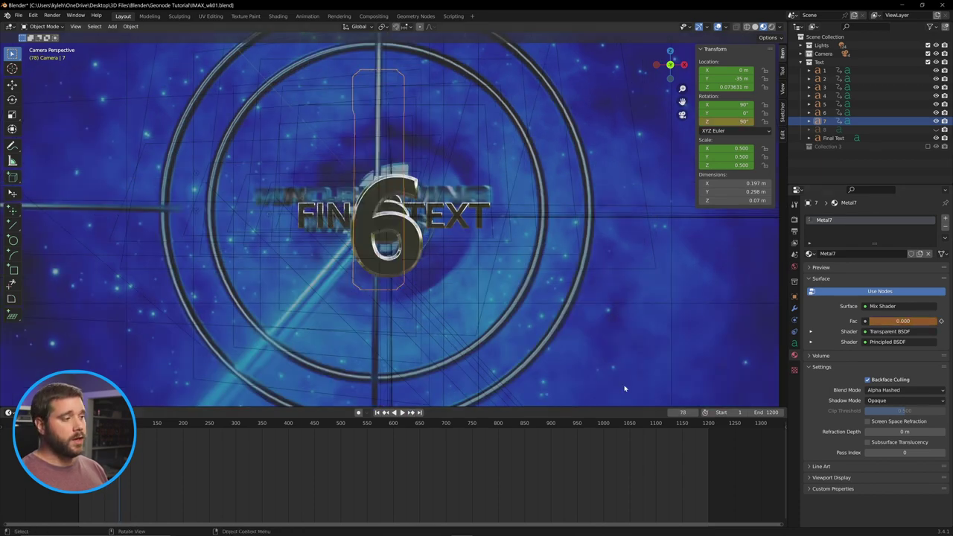
{"action": "left_click", "coordinate": [627, 388]}
{"action": "key", "text": "Left"}
{"action": "key", "text": "Left"}
{"action": "key", "text": "Left"}
{"action": "key", "text": "Left"}
{"action": "key", "text": "Left"}
{"action": "key", "text": "Left"}
{"action": "key", "text": "Left"}
{"action": "key", "text": "Left"}
{"action": "key", "text": "Left"}
{"action": "key", "text": "Left"}
{"action": "key", "text": "Left"}
{"action": "key", "text": "Left"}
{"action": "key", "text": "Left"}
{"action": "key", "text": "Left"}
{"action": "key", "text": "Left"}
{"action": "key", "text": "Left"}
{"action": "key", "text": "Left"}
{"action": "key", "text": "Left"}
{"action": "key", "text": "Left"}
{"action": "key", "text": "Left"}
{"action": "key", "text": "Left"}
{"action": "key", "text": "Right"}
{"action": "key", "text": "Right"}
{"action": "key", "text": "Right"}
{"action": "key", "text": "Right"}
{"action": "key", "text": "Right"}
{"action": "key", "text": "Right"}
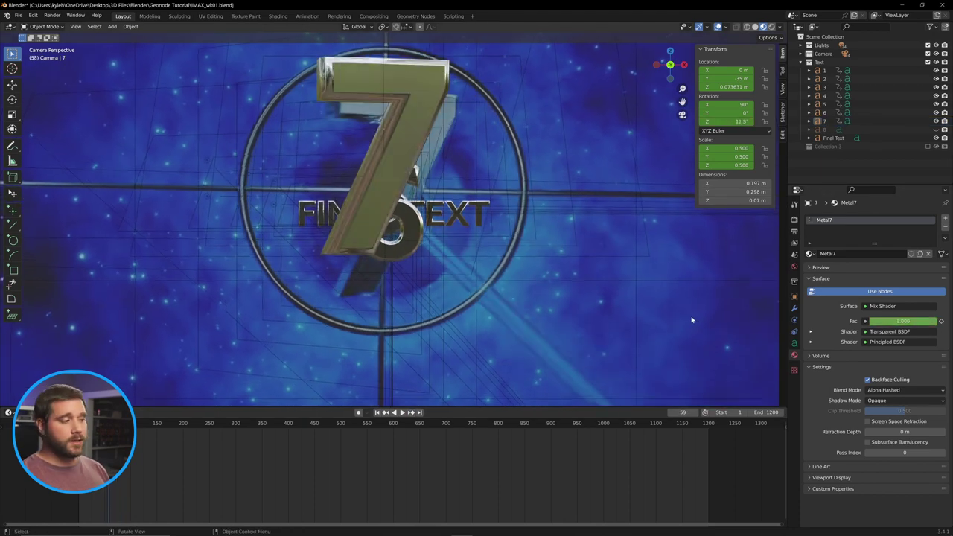
{"action": "key", "text": "Left"}
{"action": "key", "text": "Left"}
{"action": "key", "text": "Left"}
{"action": "key", "text": "Left"}
{"action": "key", "text": "Left"}
{"action": "key", "text": "Left"}
{"action": "key", "text": "Left"}
{"action": "key", "text": "Left"}
{"action": "key", "text": "Left"}
{"action": "key", "text": "Left"}
{"action": "key", "text": "Left"}
{"action": "key", "text": "Left"}
{"action": "key", "text": "Left"}
{"action": "key", "text": "Left"}
{"action": "key", "text": "Left"}
{"action": "key", "text": "Left"}
{"action": "key", "text": "Left"}
{"action": "key", "text": "Left"}
{"action": "key", "text": "Left"}
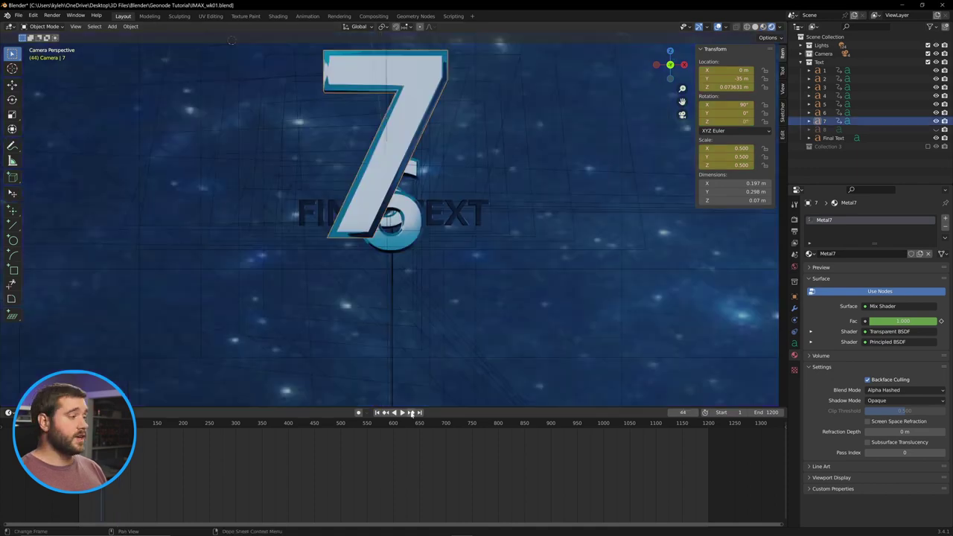
- Set the Metal7 Mix Shader factor to 0.000 at frame 78 and keyframe it
{"action": "left_click", "coordinate": [411, 414]}
{"action": "left_click", "coordinate": [411, 414]}
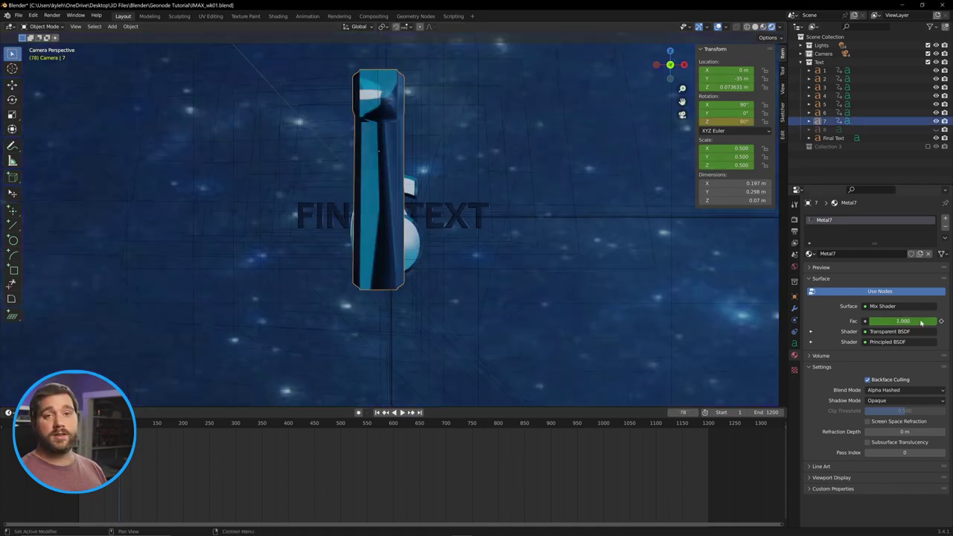
{"action": "left_click_drag", "start_coordinate": [922, 322], "coordinate": [856, 322]}
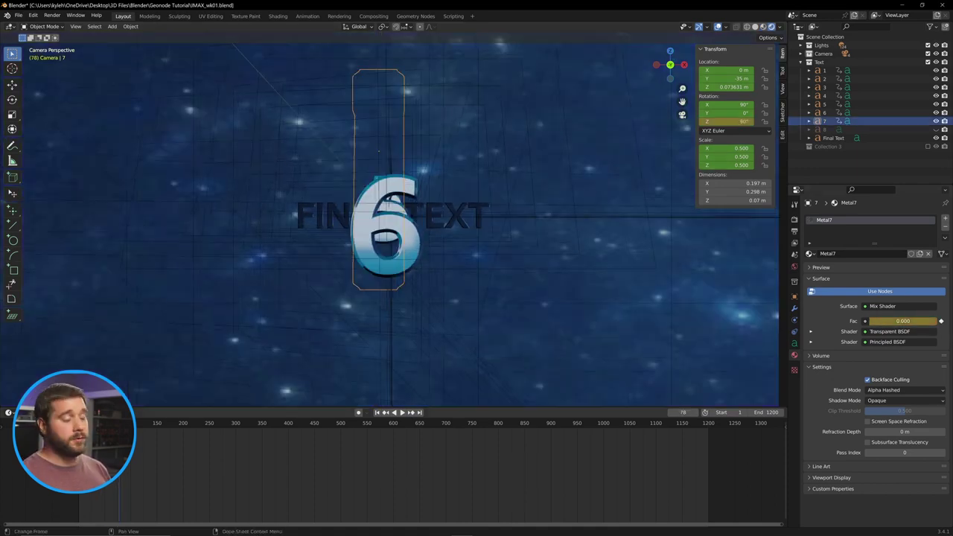
- Step back and forth through the frames to examine the number 7's spin and fade-out in rendered shading
{"action": "key", "text": "Left"}
{"action": "key", "text": "Left"}
{"action": "key", "text": "Left"}
{"action": "key", "text": "Left"}
{"action": "key", "text": "Left"}
{"action": "key", "text": "Left"}
{"action": "key", "text": "Left"}
{"action": "key", "text": "Left"}
{"action": "key", "text": "Left"}
{"action": "key", "text": "Left"}
{"action": "key", "text": "Left"}
{"action": "key", "text": "Left"}
{"action": "key", "text": "Left"}
{"action": "key", "text": "Left"}
{"action": "key", "text": "Left"}
{"action": "key", "text": "Left"}
{"action": "key", "text": "Left"}
{"action": "key", "text": "Left"}
{"action": "key", "text": "Right"}
{"action": "key", "text": "Right"}
{"action": "key", "text": "Right"}
{"action": "key", "text": "Right"}
{"action": "key", "text": "Right"}
{"action": "key", "text": "Right"}
{"action": "key", "text": "Right"}
{"action": "key", "text": "Right"}
{"action": "key", "text": "Right"}
{"action": "key", "text": "Right"}
{"action": "key", "text": "Right"}
{"action": "key", "text": "Right"}
{"action": "key", "text": "Right"}
{"action": "key", "text": "Right"}
{"action": "key", "text": "Right"}
{"action": "key", "text": "Right"}
{"action": "key", "text": "Right"}
{"action": "key", "text": "Right"}
{"action": "key", "text": "Right"}
{"action": "key", "text": "Right"}
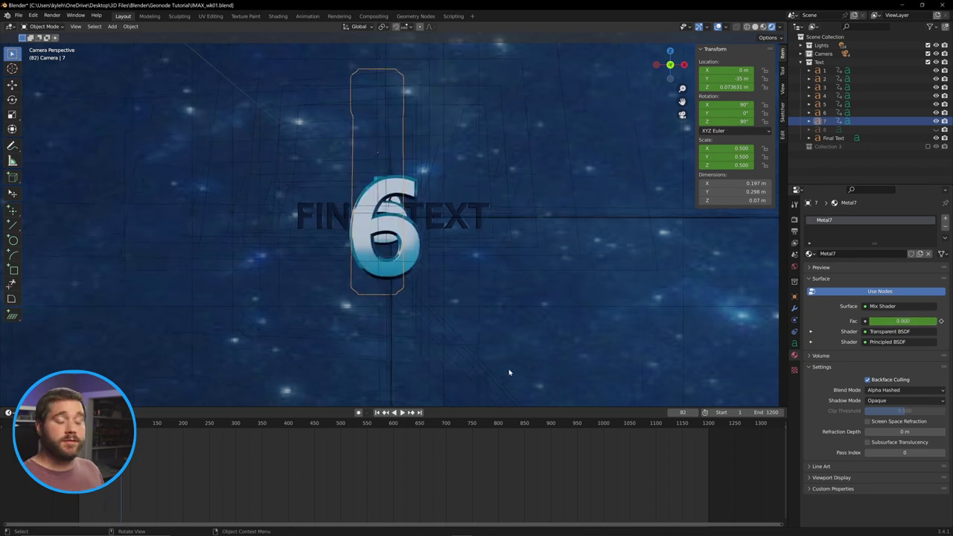
- Deselect the number 7 and step back and forth through the frames around 83 to check its fade-out
{"action": "left_click", "coordinate": [585, 340]}
{"action": "key", "text": "Left"}
{"action": "key", "text": "Left"}
{"action": "key", "text": "Left"}
{"action": "key", "text": "Left"}
{"action": "key", "text": "Left"}
{"action": "key", "text": "Left"}
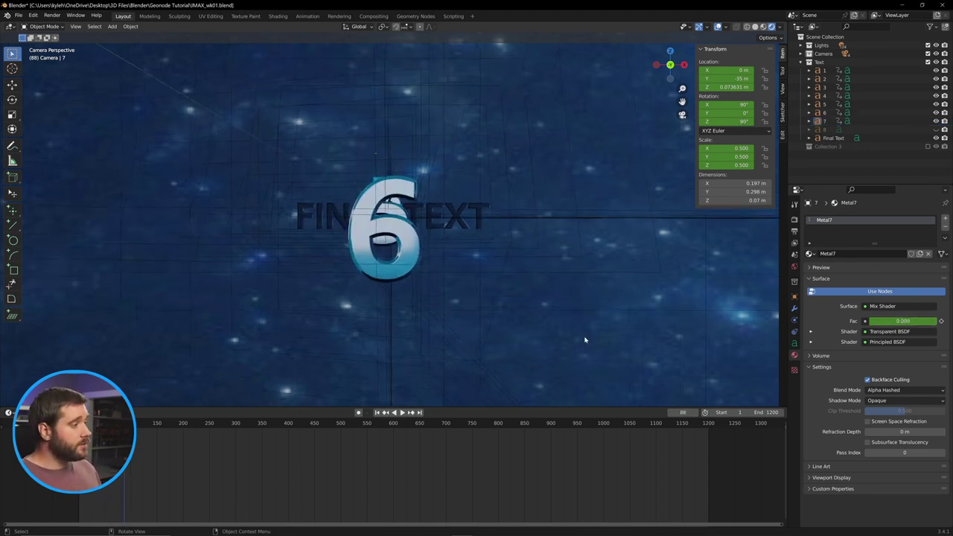
{"action": "key", "text": "Right"}
{"action": "key", "text": "Right"}
{"action": "key", "text": "Right"}
{"action": "key", "text": "Right"}
{"action": "key", "text": "Right"}
{"action": "key", "text": "Right"}
{"action": "key", "text": "Right"}
{"action": "key", "text": "Right"}
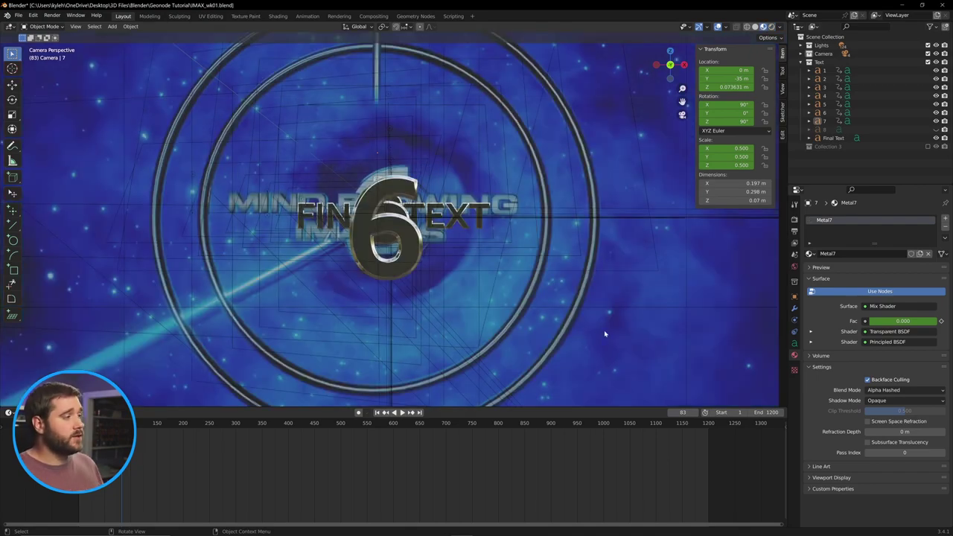
- Play the animation with the Text collection hidden to examine the reference footage of the countdown
{"action": "key", "text": "space"}
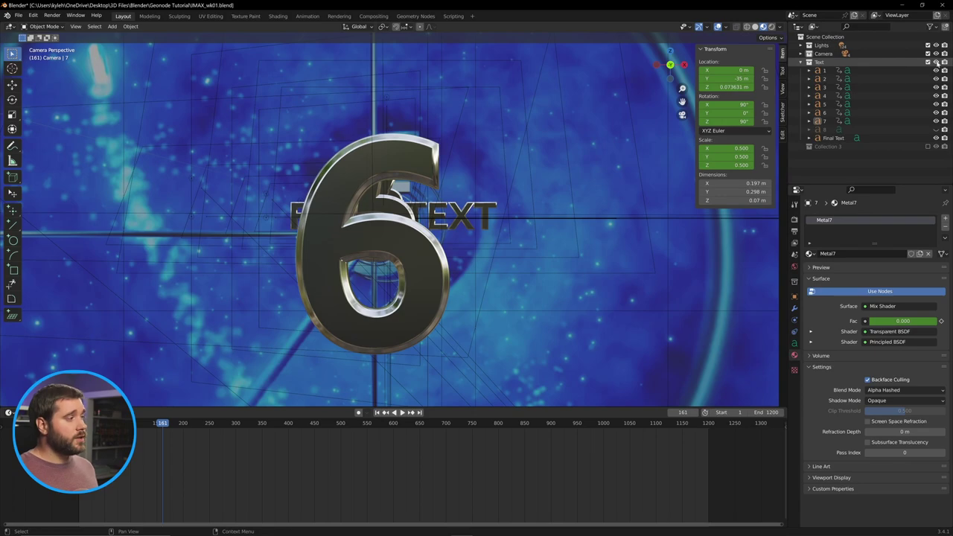
{"action": "key", "text": "space"}
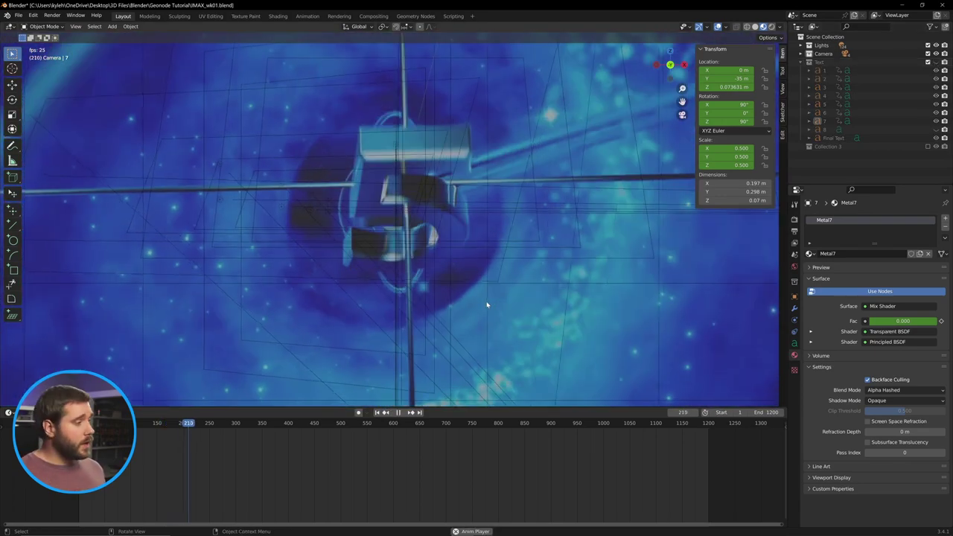
{"action": "key", "text": "space"}
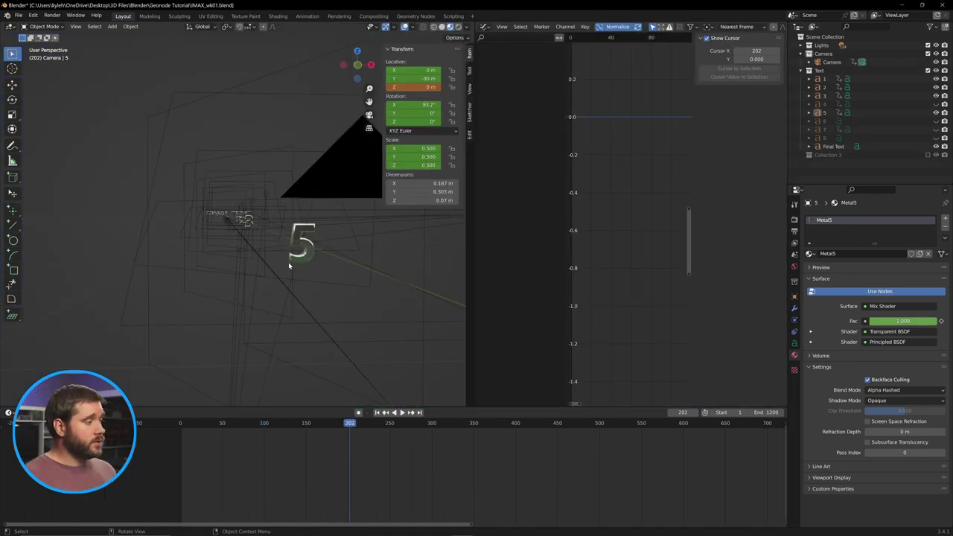
- Inspect the number 5 from outside the camera view at frames 202 and 200
{"action": "mouse_move", "coordinate": [308, 256]}
{"action": "middle_mouse_down"}
{"action": "mouse_move", "coordinate": [323, 268]}
{"action": "mouse_move", "coordinate": [308, 243]}
{"action": "mouse_move", "coordinate": [307, 257]}
{"action": "middle_mouse_up"}
{"action": "scroll", "coordinate": [324, 268], "scroll_direction": "down", "scroll_amount": 2}
{"action": "scroll", "coordinate": [311, 243], "scroll_direction": "up", "scroll_amount": 2}
{"action": "scroll", "coordinate": [313, 242], "scroll_direction": "down", "scroll_amount": 1}
{"action": "scroll", "coordinate": [320, 261], "scroll_direction": "down", "scroll_amount": 10}
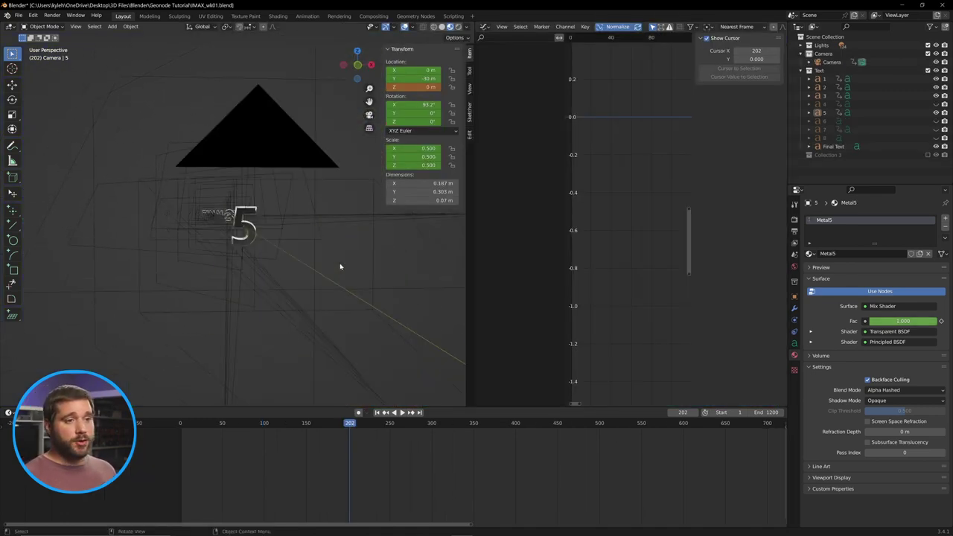
{"action": "scroll", "coordinate": [315, 258], "scroll_direction": "up", "scroll_amount": 3}
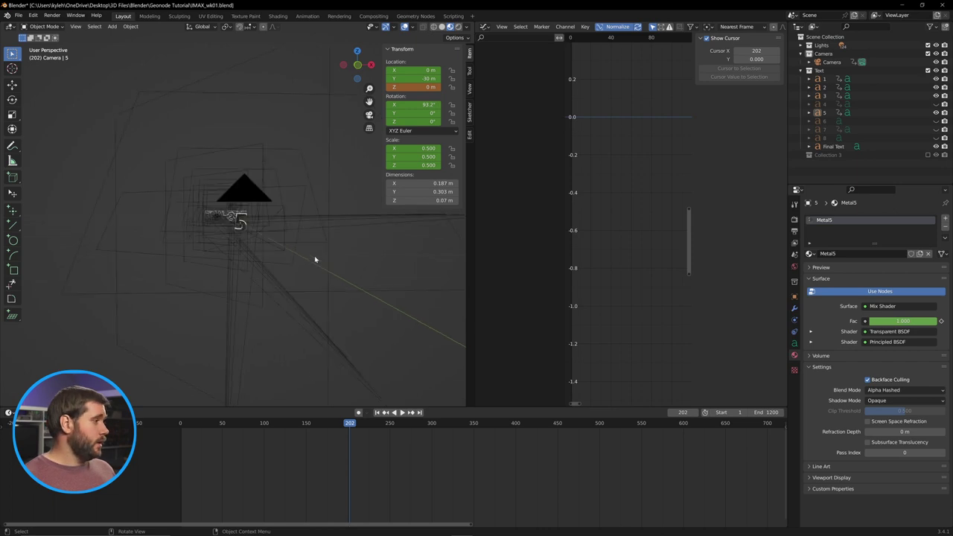
{"action": "left_click", "coordinate": [937, 138]}
{"action": "scroll", "coordinate": [316, 238], "scroll_direction": "up", "scroll_amount": 2}
{"action": "scroll", "coordinate": [248, 230], "scroll_direction": "up", "scroll_amount": 1}
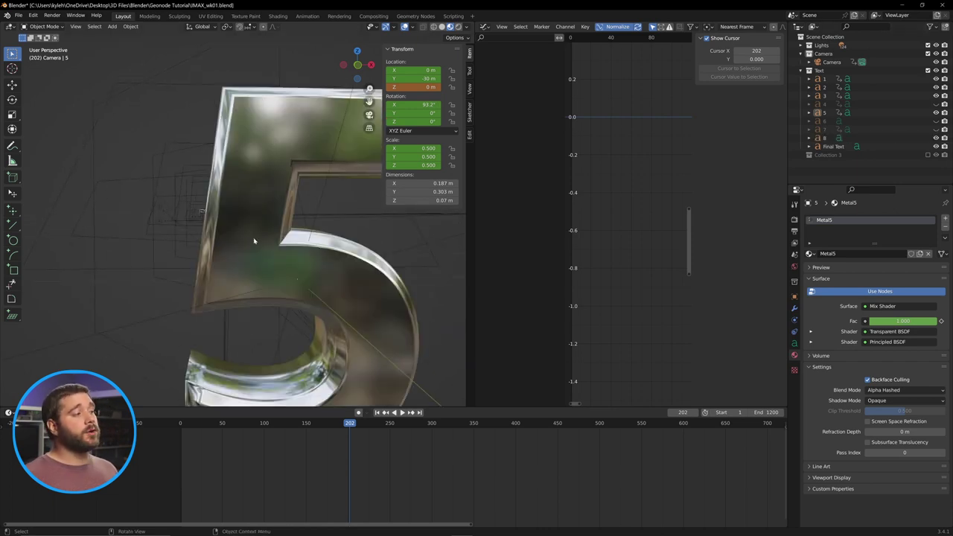
{"action": "scroll", "coordinate": [338, 249], "scroll_direction": "down", "scroll_amount": 1}
{"action": "middle_click_drag", "start_coordinate": [263, 249], "coordinate": [285, 237]}
{"action": "scroll", "coordinate": [274, 237], "scroll_direction": "up", "scroll_amount": 1}
{"action": "scroll", "coordinate": [275, 233], "scroll_direction": "down", "scroll_amount": 1}
{"action": "left_click", "coordinate": [223, 213]}
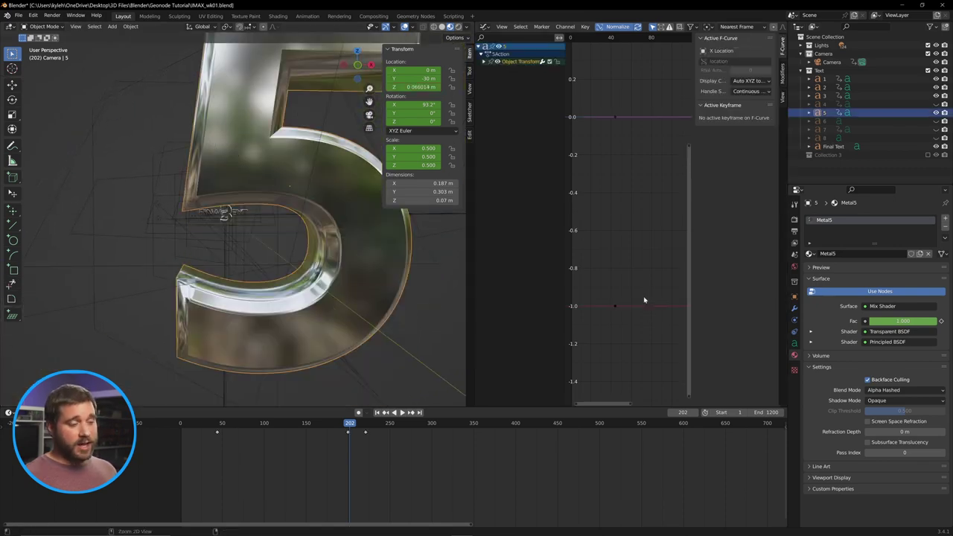
{"action": "scroll", "coordinate": [266, 220], "scroll_direction": "down", "scroll_amount": 5}
{"action": "scroll", "coordinate": [408, 315], "scroll_direction": "up", "scroll_amount": 5}
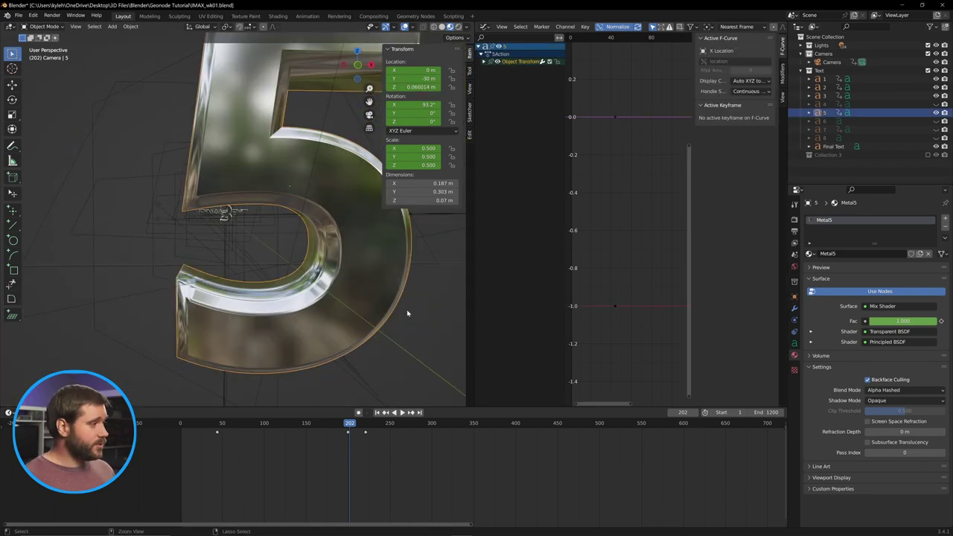
{"action": "key", "text": "Left"}
{"action": "key", "text": "Left"}
{"action": "key", "text": "ctrl+z"}
{"action": "scroll", "coordinate": [424, 301], "scroll_direction": "down", "scroll_amount": 5}
{"action": "scroll", "coordinate": [229, 213], "scroll_direction": "up", "scroll_amount": 5}
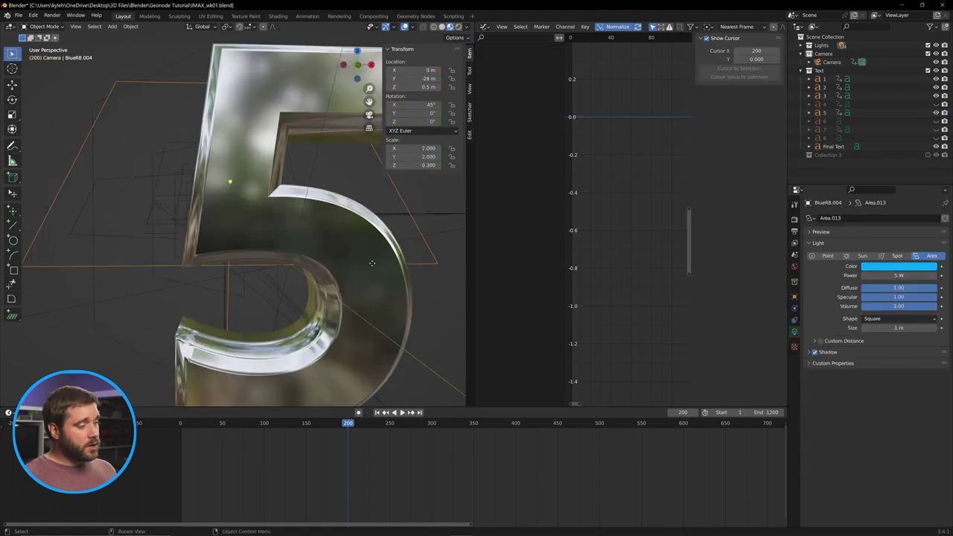
- Try tilting the number 5 to 83.4° about X at frame 200, undoing and redoing the change
{"action": "left_click", "coordinate": [286, 242]}
{"action": "middle_click_drag", "start_coordinate": [286, 242], "coordinate": [291, 244]}
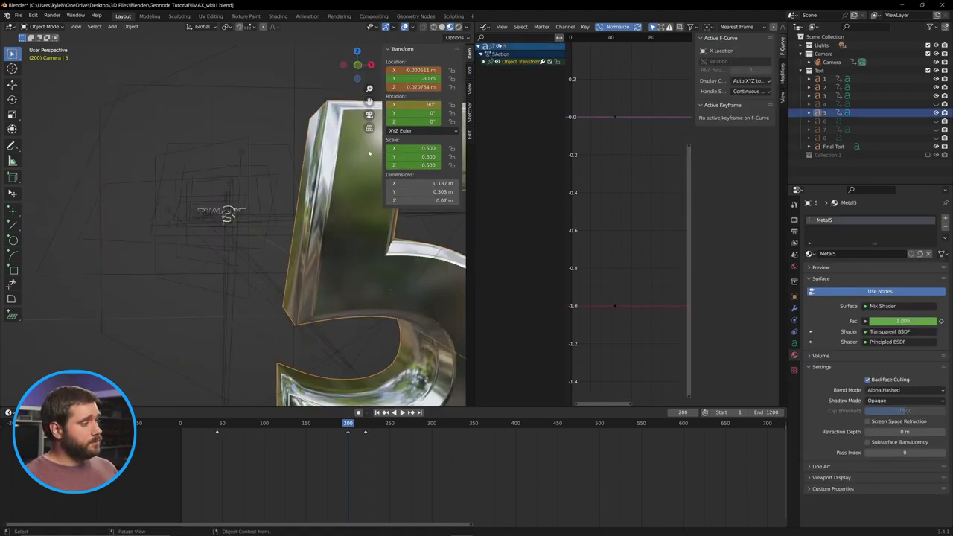
{"action": "mouse_move", "coordinate": [411, 105]}
{"action": "left_mouse_down"}
{"action": "mouse_move", "coordinate": [364, 105]}
{"action": "mouse_move", "coordinate": [432, 105]}
{"action": "mouse_move", "coordinate": [405, 105]}
{"action": "left_mouse_up"}
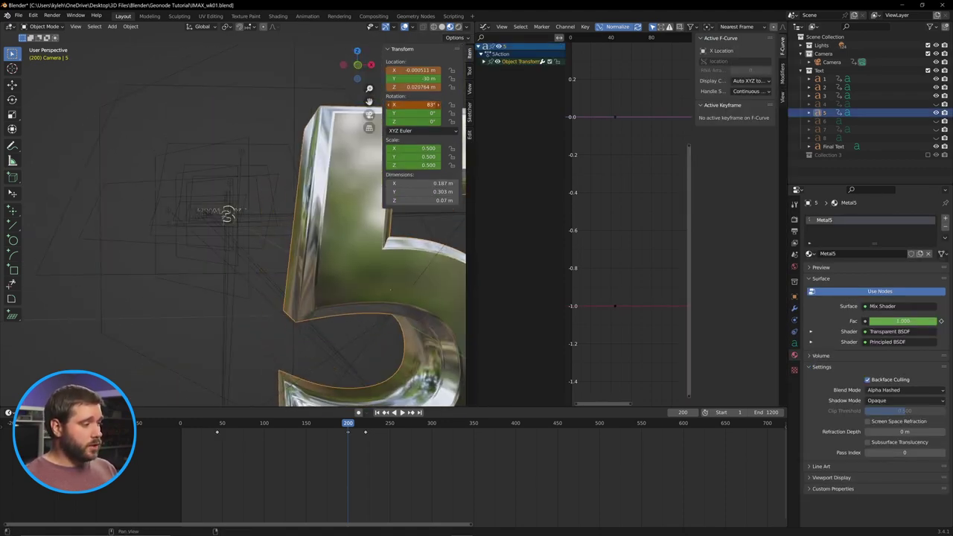
{"action": "scroll", "coordinate": [234, 163], "scroll_direction": "down", "scroll_amount": 7}
{"action": "left_click", "coordinate": [346, 253]}
{"action": "key", "text": "ctrl+z"}
{"action": "key", "text": "ctrl+z"}
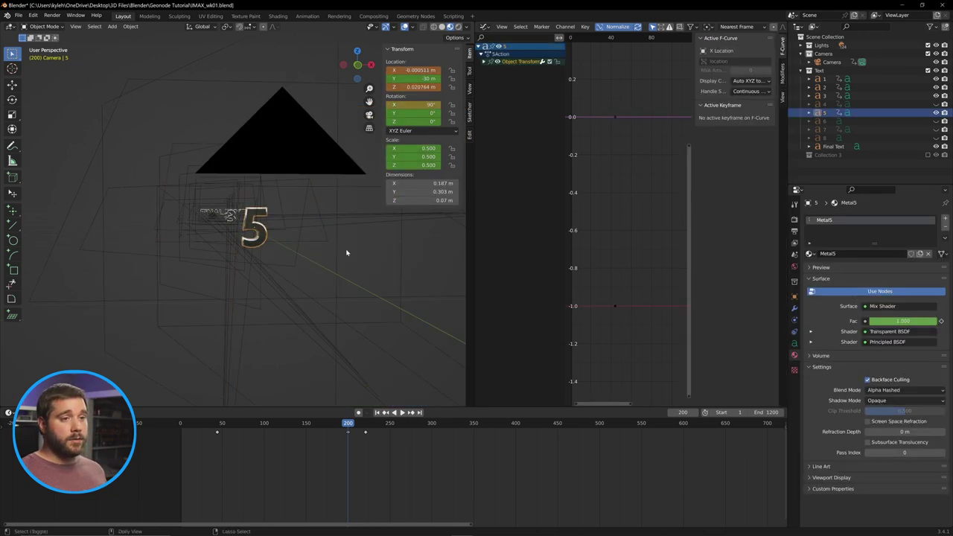
{"action": "key", "text": "ctrl+shift+z"}
{"action": "key", "text": "ctrl+shift+z"}
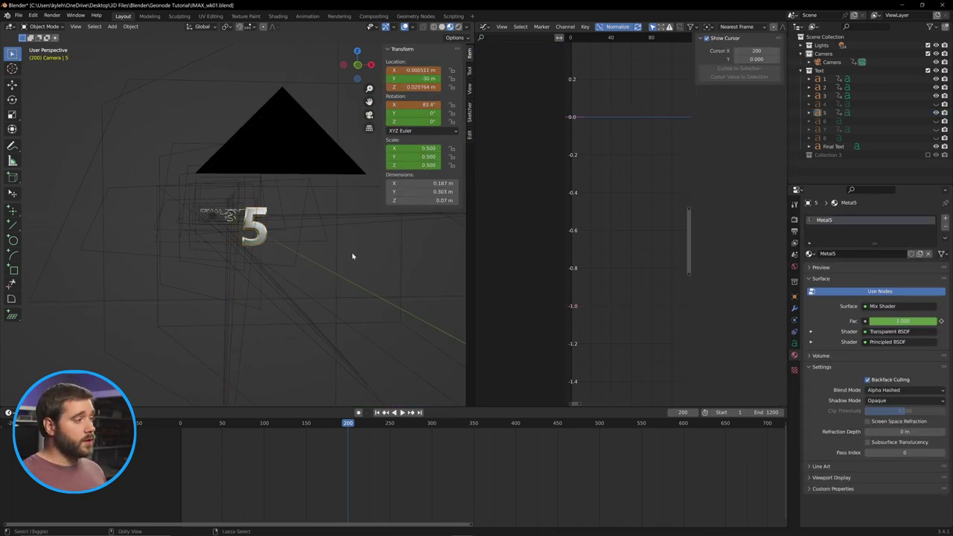
{"action": "scroll", "coordinate": [353, 254], "scroll_direction": "down", "scroll_amount": 3}
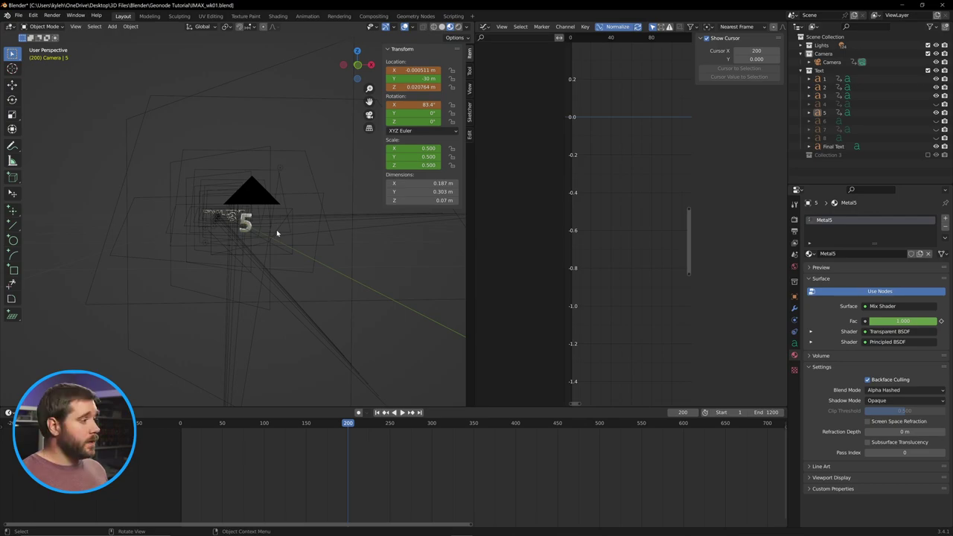
- Return to the camera view and run the timeline back and forth around frame 200 to examine the number 5
{"action": "left_click", "coordinate": [277, 230]}
{"action": "key", "text": "KP_0"}
{"action": "key", "text": "space"}
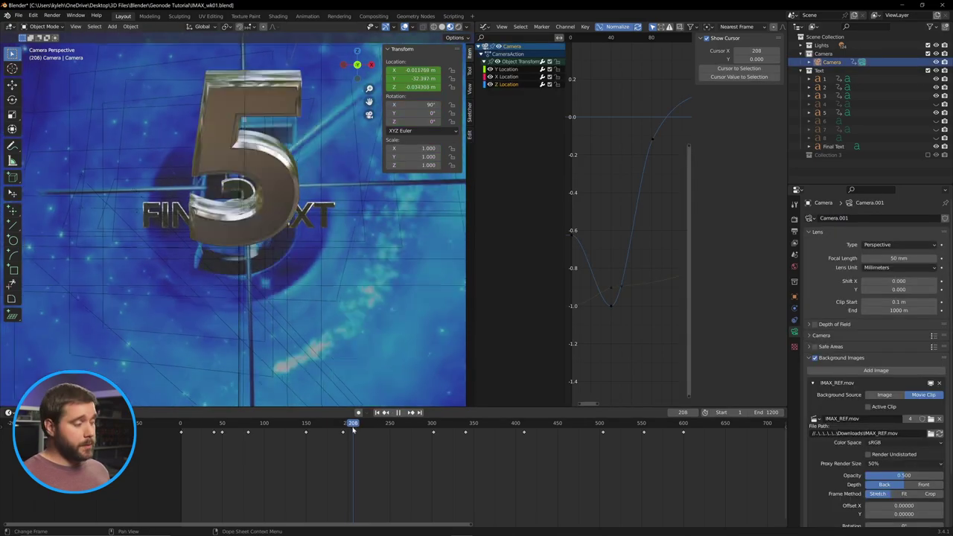
{"action": "key", "text": "Escape"}
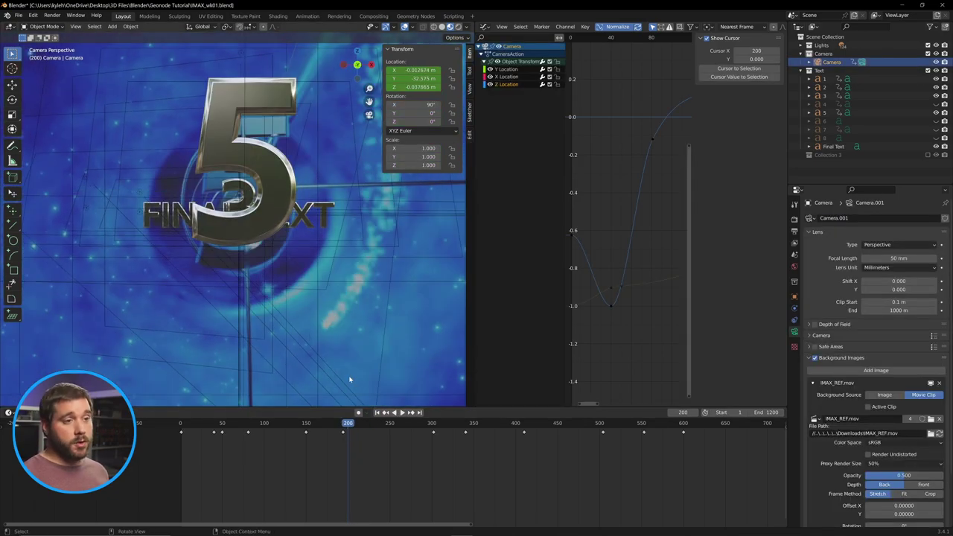
{"action": "key", "text": "shift+ctrl+space"}
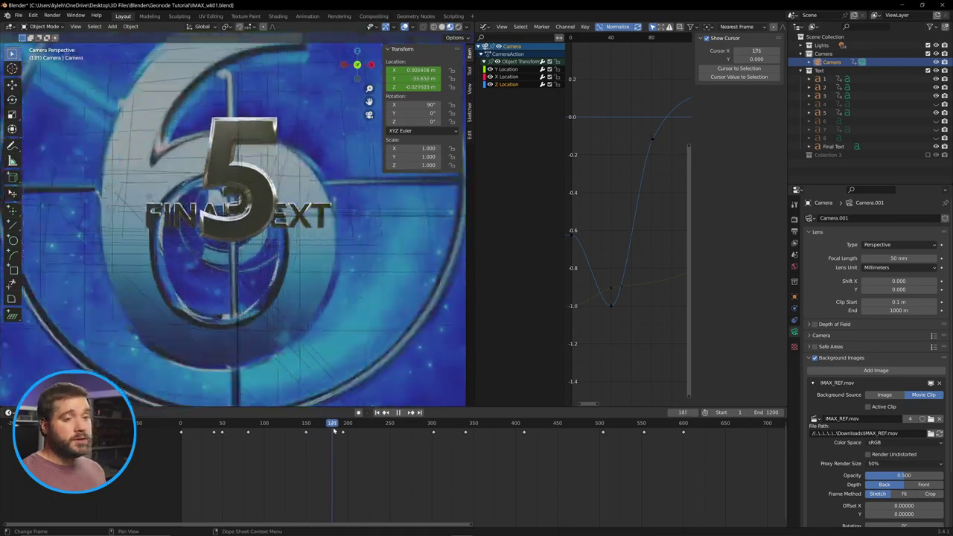
{"action": "key", "text": "Escape"}
- Set the number 5's origin to its geometry at frame 201
{"action": "left_click", "coordinate": [268, 193]}
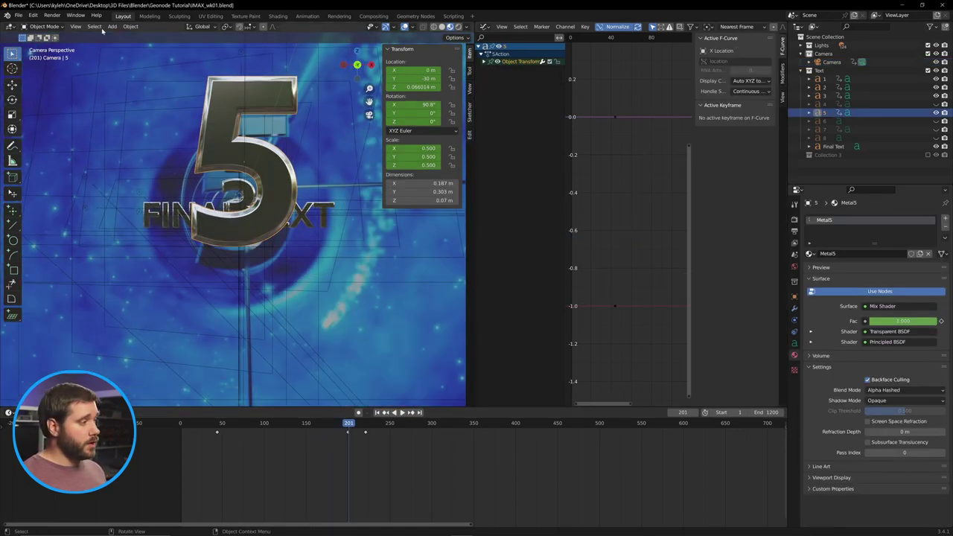
{"action": "left_click", "coordinate": [131, 27]}
{"action": "mouse_move", "coordinate": [149, 45]}
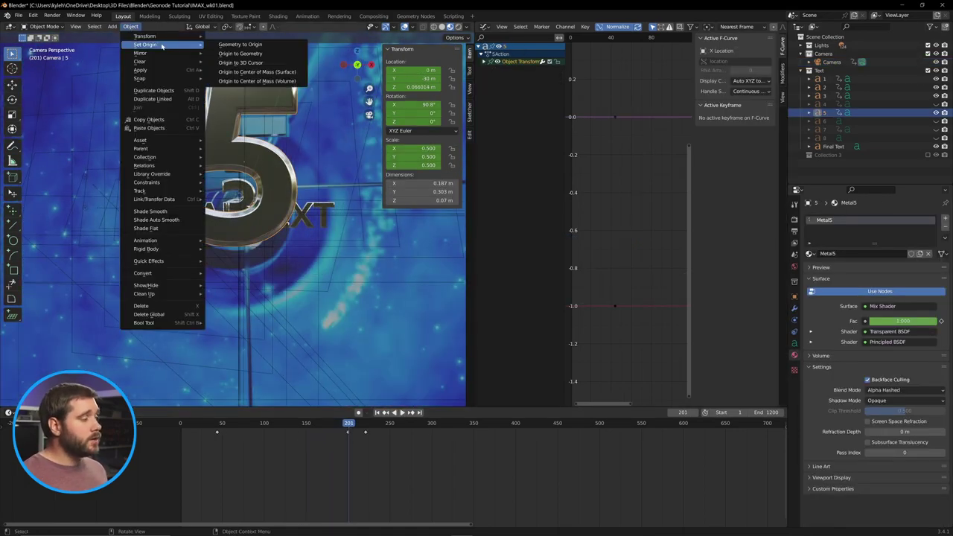
{"action": "left_click", "coordinate": [263, 58]}
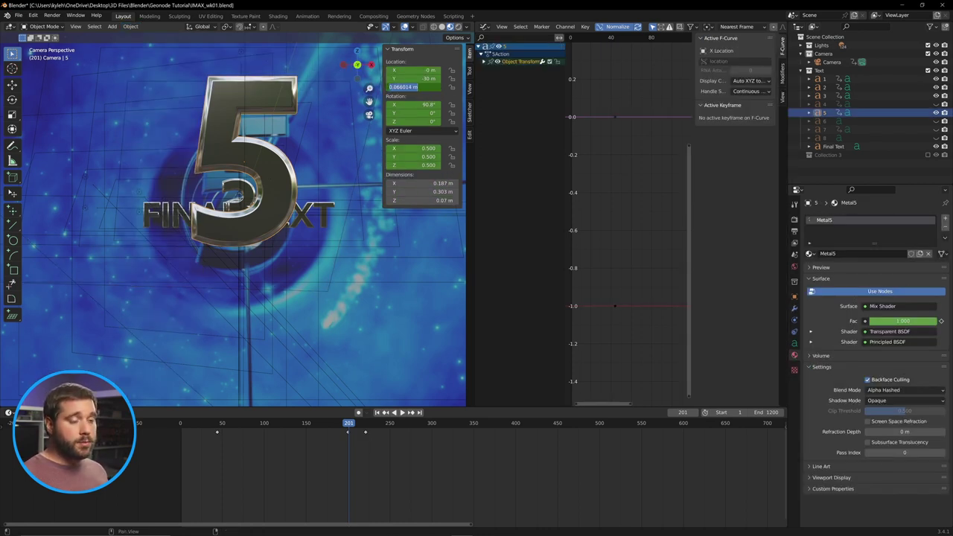
- Try setting the number 5's Z location to 0 m without a keyframe, and scrub back to frame 200
{"action": "type", "text": "0"}
{"action": "key", "text": "Return"}
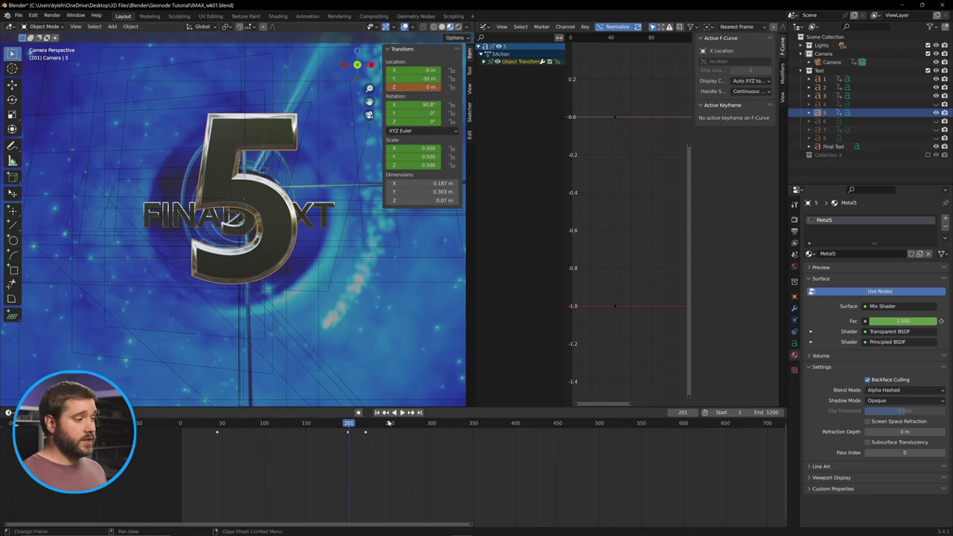
{"action": "left_click_drag", "start_coordinate": [368, 424], "coordinate": [349, 436]}
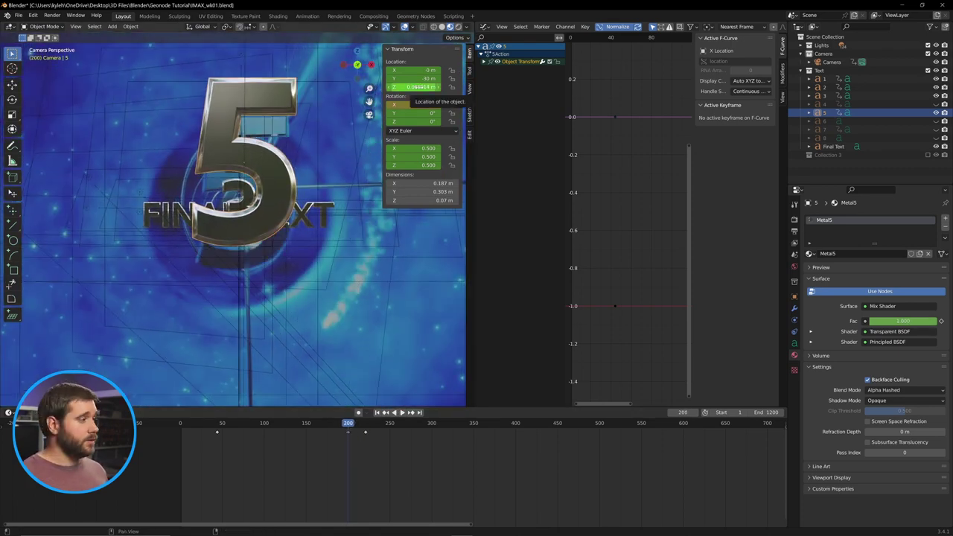
- Set the number 5's Z location to 0 m at frame 200 and clear the keyframes of that single property
{"action": "left_click", "coordinate": [418, 86]}
{"action": "type", "text": "0"}
{"action": "key", "text": "Return"}
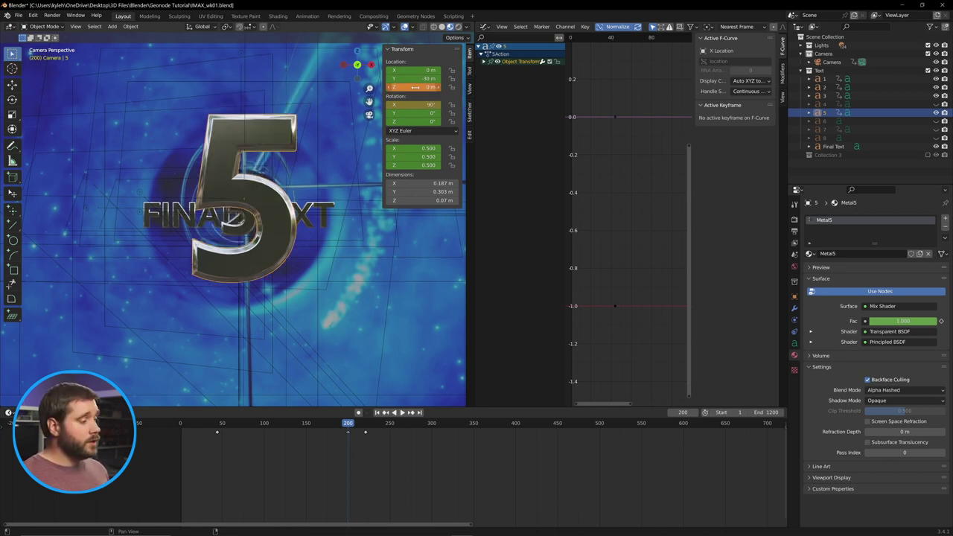
{"action": "right_click", "coordinate": [417, 87]}
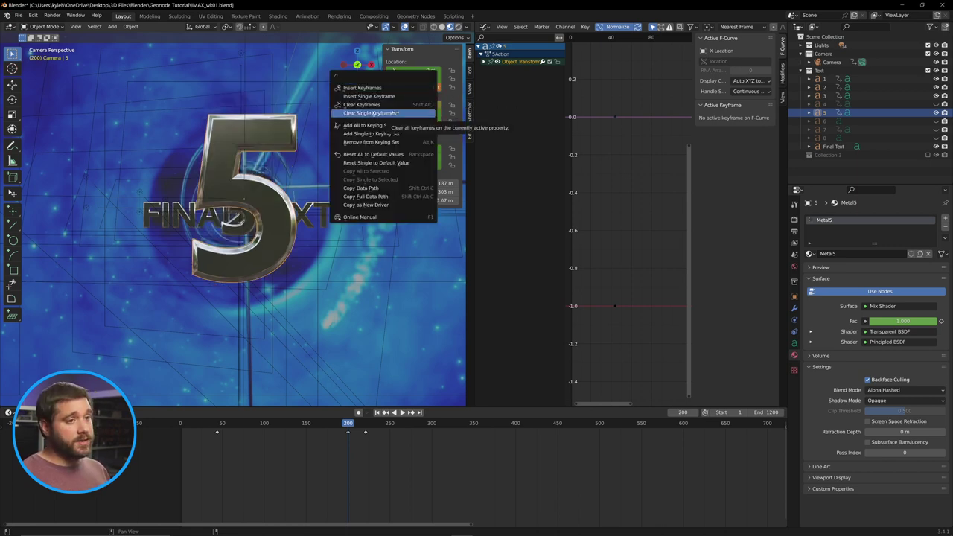
{"action": "left_click", "coordinate": [393, 112]}
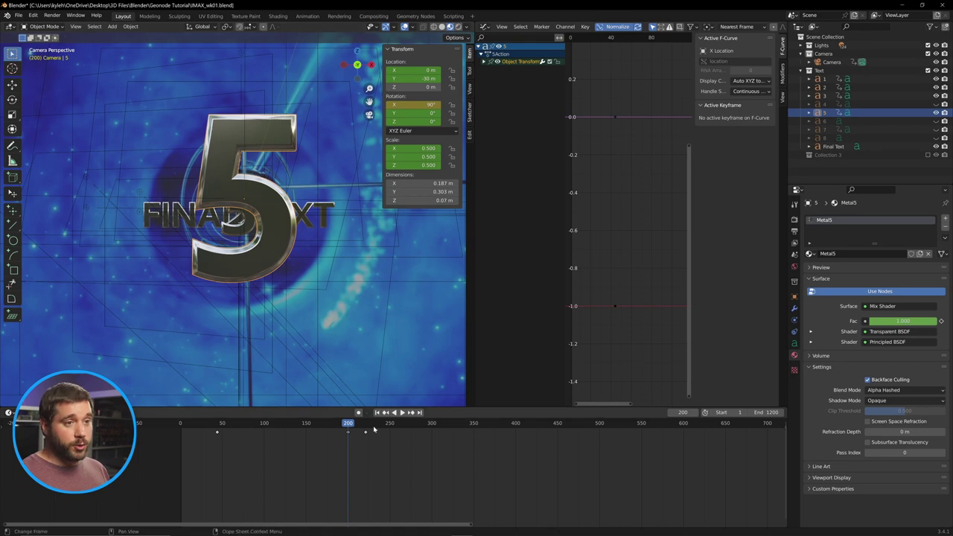
{"action": "key", "text": "Down"}
{"action": "key", "text": "Down"}
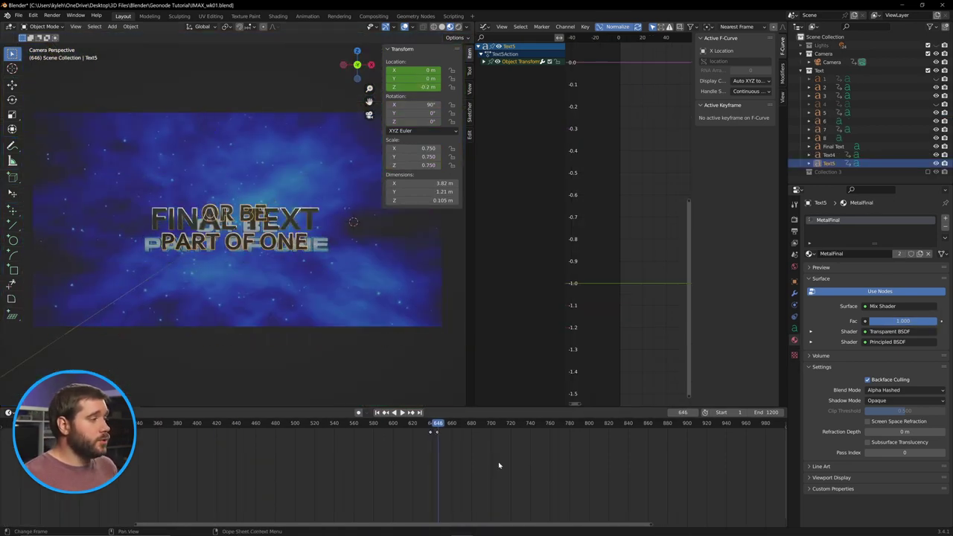
- Scrub back and forth between about frames 577 and 646 to examine how the "OR BE PART OF ONE" text moves
{"action": "scroll", "coordinate": [499, 465], "scroll_direction": "up", "scroll_amount": 9, "text": "alt"}
{"action": "scroll", "coordinate": [499, 465], "scroll_direction": "down", "scroll_amount": 17, "text": "alt"}
{"action": "scroll", "coordinate": [500, 466], "scroll_direction": "up", "scroll_amount": 20, "text": "alt"}
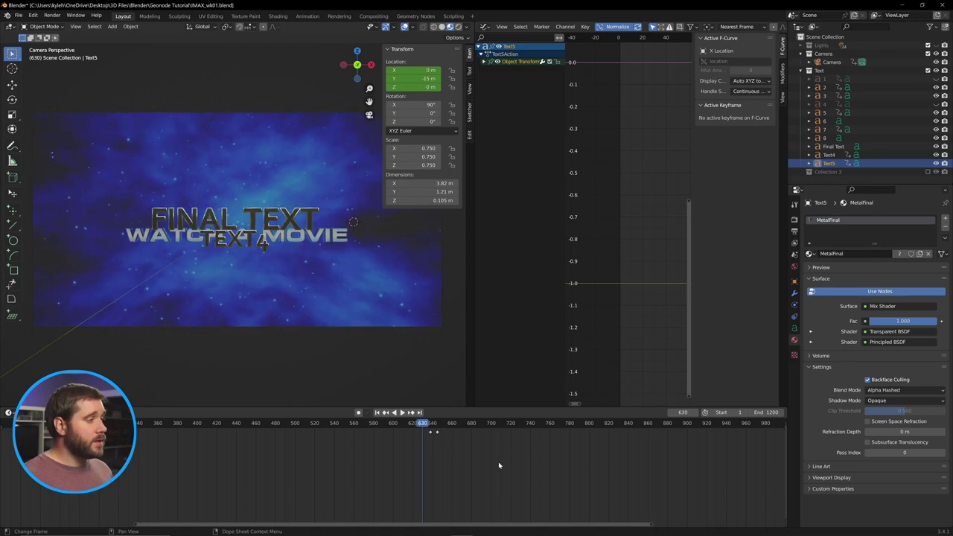
{"action": "scroll", "coordinate": [499, 465], "scroll_direction": "down", "scroll_amount": 11, "text": "alt"}
{"action": "scroll", "coordinate": [498, 466], "scroll_direction": "up", "scroll_amount": 20, "text": "alt"}
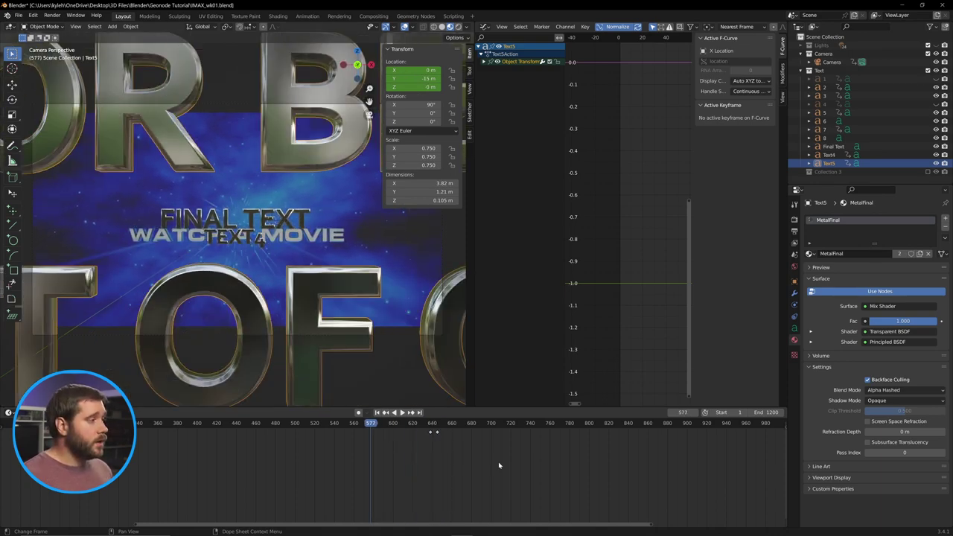
{"action": "scroll", "coordinate": [498, 461], "scroll_direction": "down", "scroll_amount": 20, "text": "alt"}
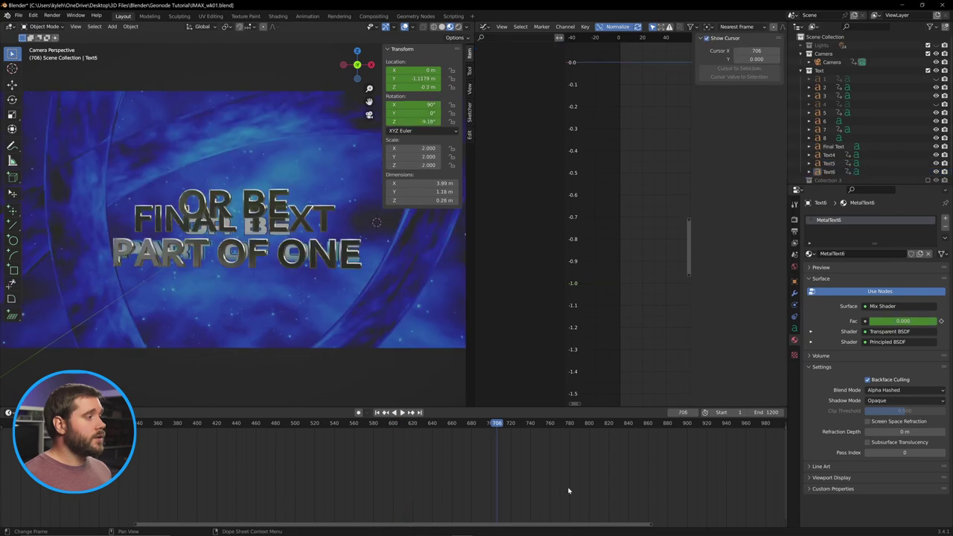
- Scrub through the IMAX text's spin, select the text, and compare it at frame 1 and frame 762
{"action": "scroll", "coordinate": [568, 491], "scroll_direction": "down", "scroll_amount": 20, "text": "alt"}
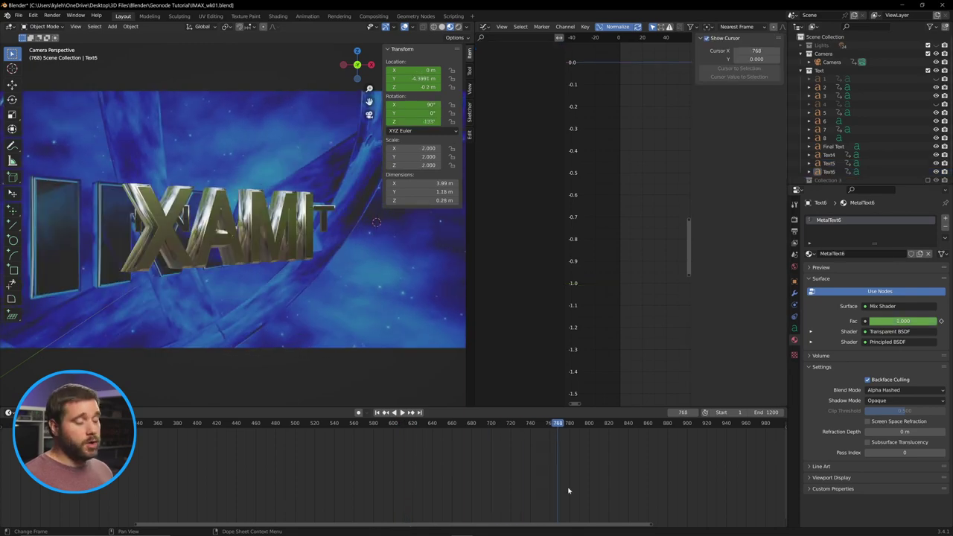
{"action": "scroll", "coordinate": [568, 491], "scroll_direction": "up", "scroll_amount": 20, "text": "alt"}
{"action": "scroll", "coordinate": [366, 344], "scroll_direction": "down", "scroll_amount": 14, "text": "alt"}
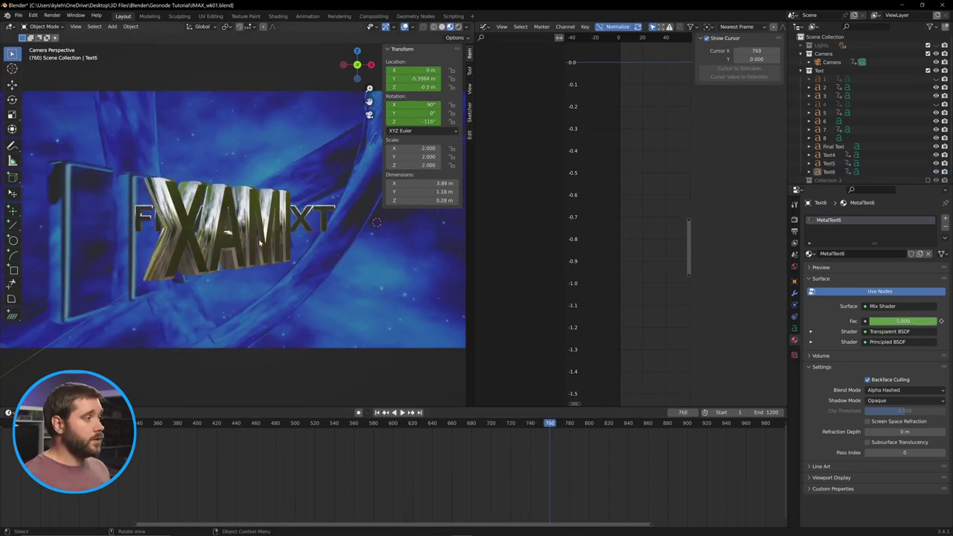
{"action": "left_click", "coordinate": [259, 241]}
{"action": "left_click", "coordinate": [378, 412]}
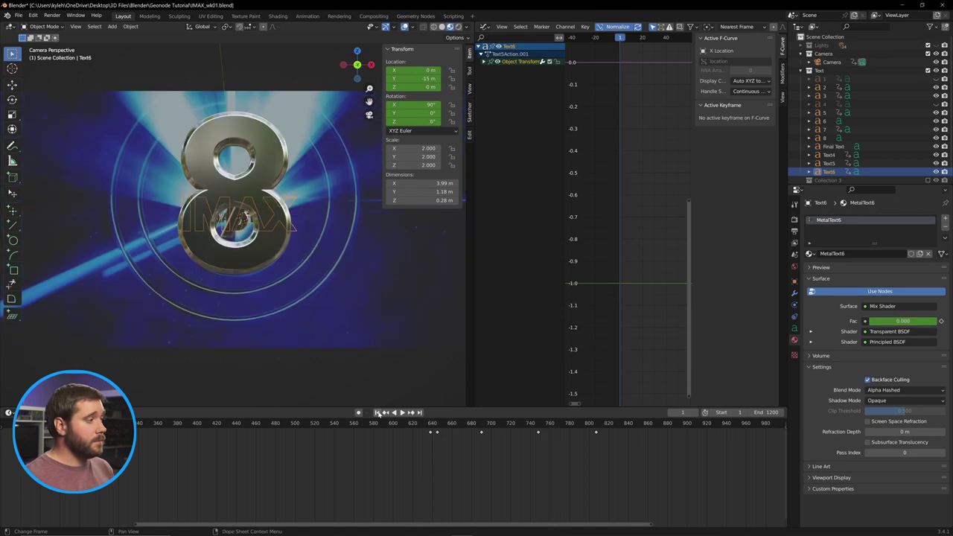
{"action": "left_click", "coordinate": [551, 425]}
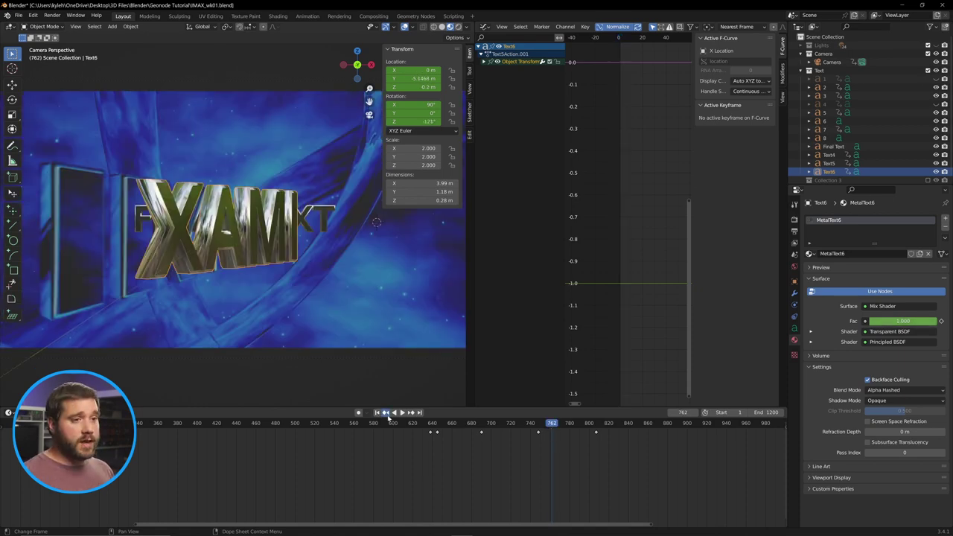
- Enable soft shadows in the Eevee shadow settings
{"action": "scroll", "coordinate": [388, 417], "scroll_direction": "up", "scroll_amount": 20, "text": "alt"}
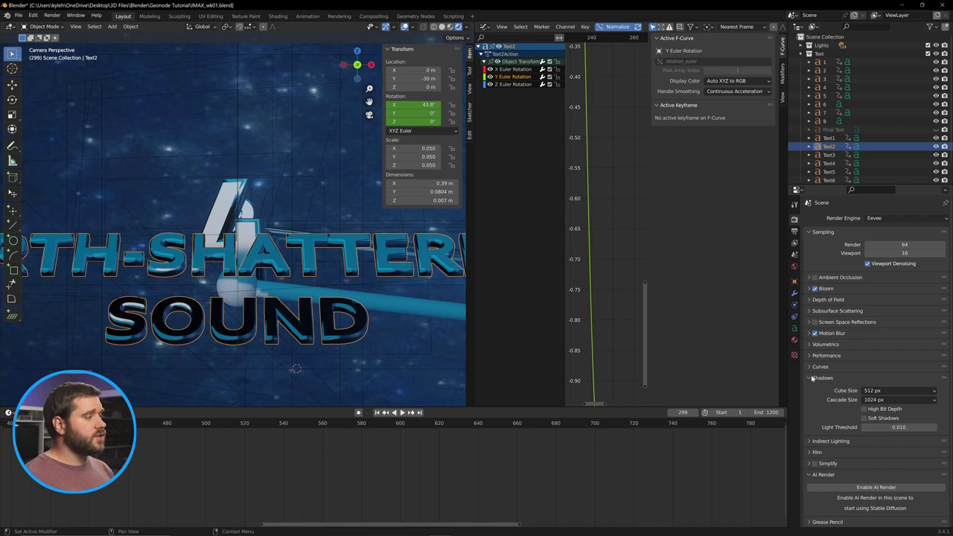
{"action": "left_click", "coordinate": [864, 419]}
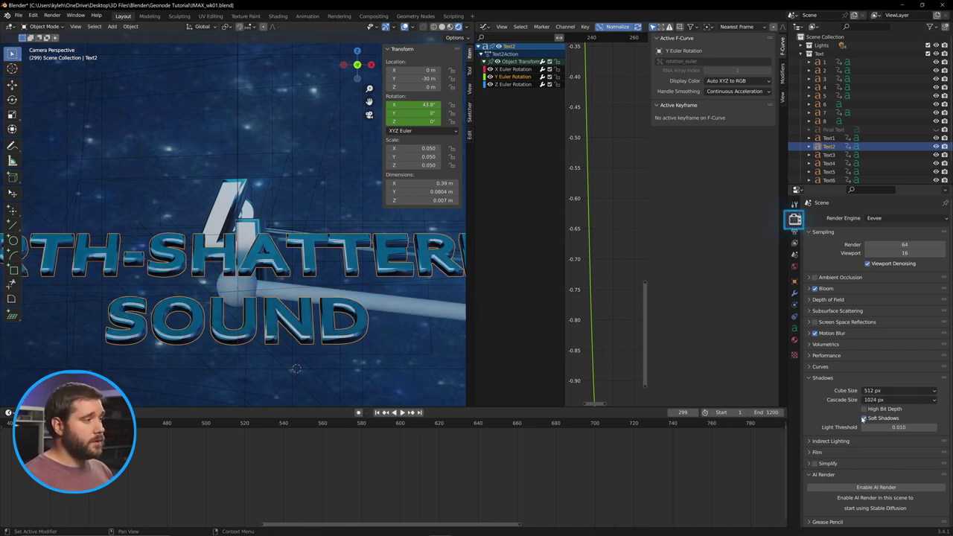
{"action": "left_click", "coordinate": [864, 419]}
{"action": "left_click", "coordinate": [864, 420]}
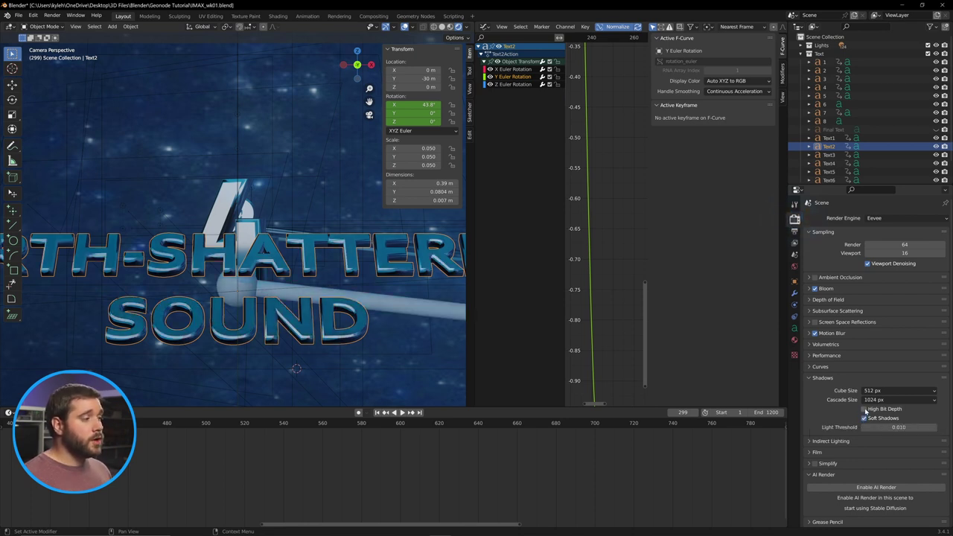
- Compare the Eevee shadows with high bit depth switched on and off, leaving it off
{"action": "left_click", "coordinate": [864, 409]}
{"action": "left_click", "coordinate": [864, 410]}
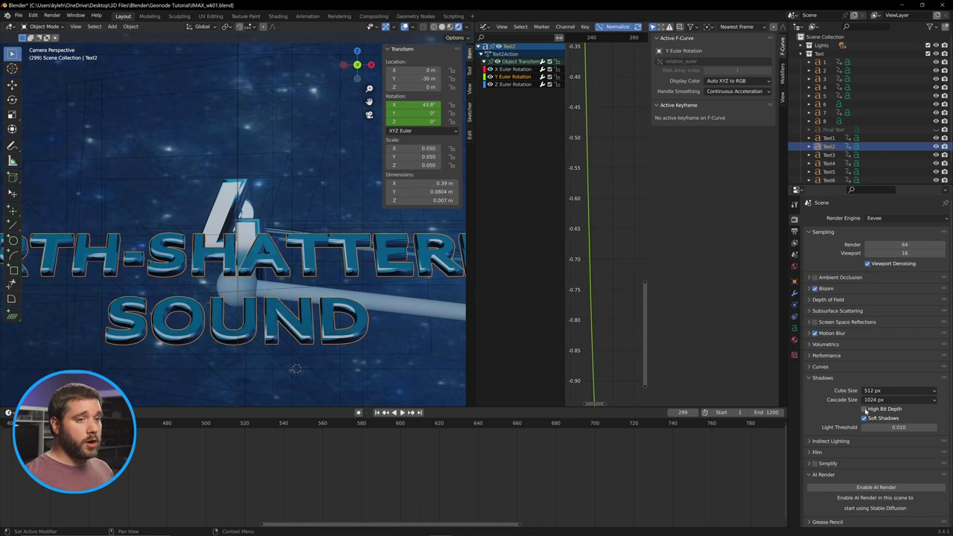
{"action": "double_click", "coordinate": [864, 410]}
{"action": "left_click", "coordinate": [864, 410]}
{"action": "double_click", "coordinate": [865, 410]}
{"action": "left_click", "coordinate": [864, 410]}
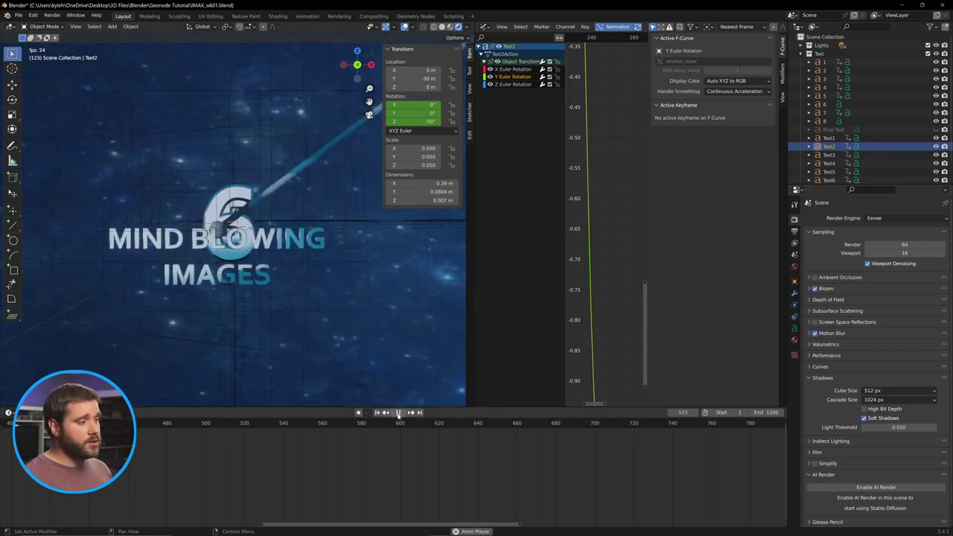
- Play and pause the animation between about frames 123 and 794 to review the countdown numbers and texts
{"action": "left_click", "coordinate": [397, 415]}
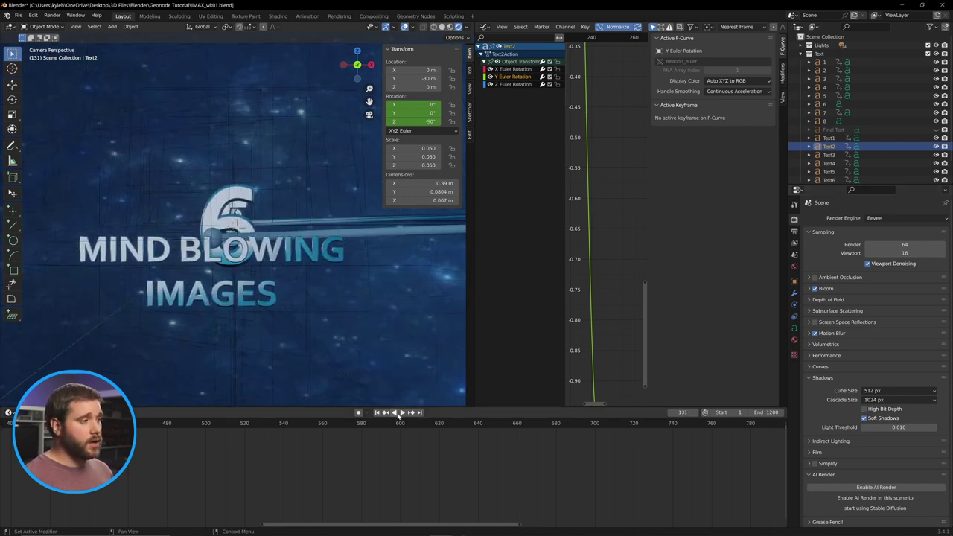
{"action": "left_click", "coordinate": [402, 413]}
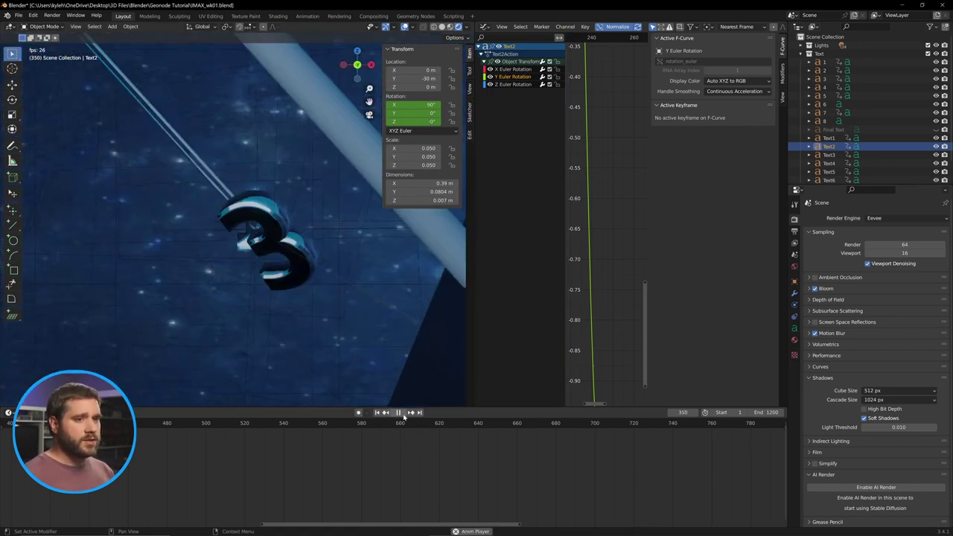
{"action": "left_click", "coordinate": [403, 414]}
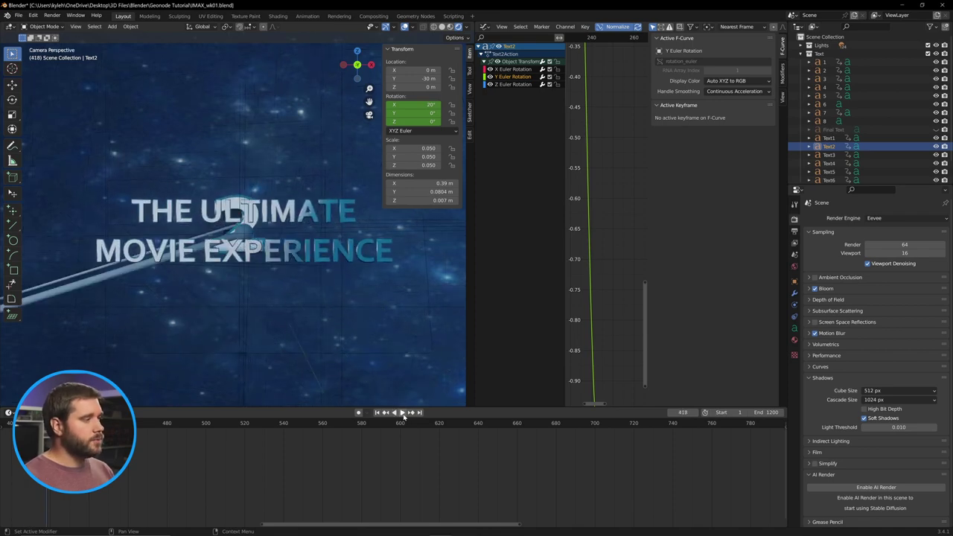
{"action": "left_click", "coordinate": [402, 414]}
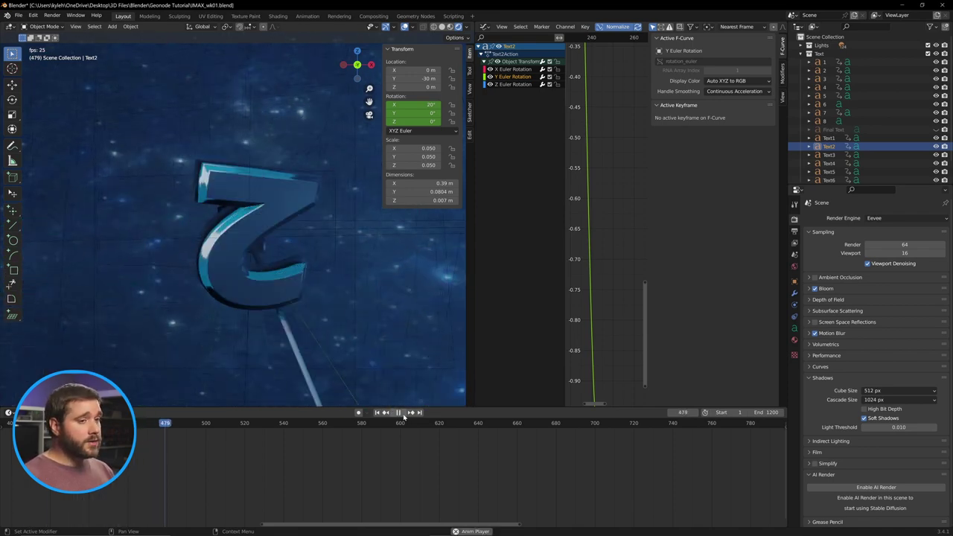
{"action": "left_click", "coordinate": [402, 414]}
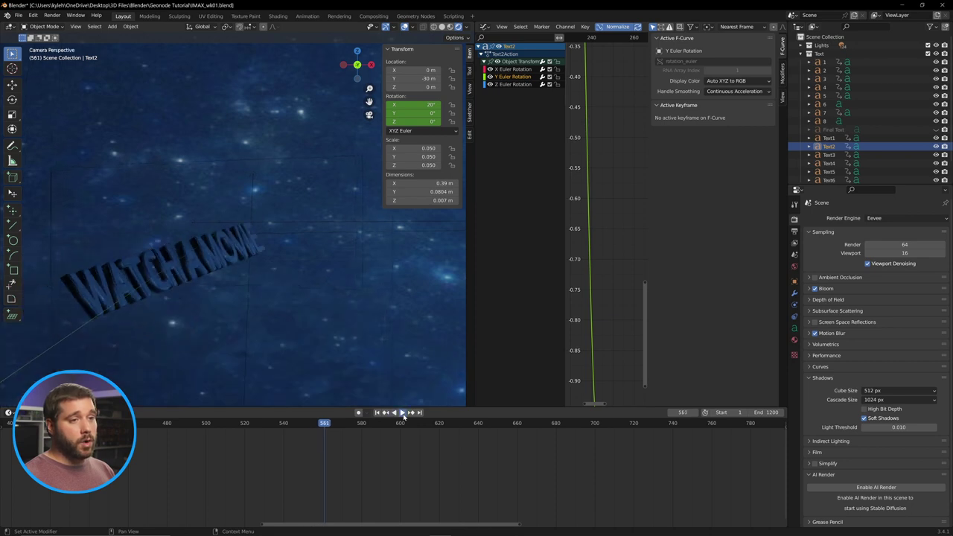
{"action": "left_click", "coordinate": [402, 414]}
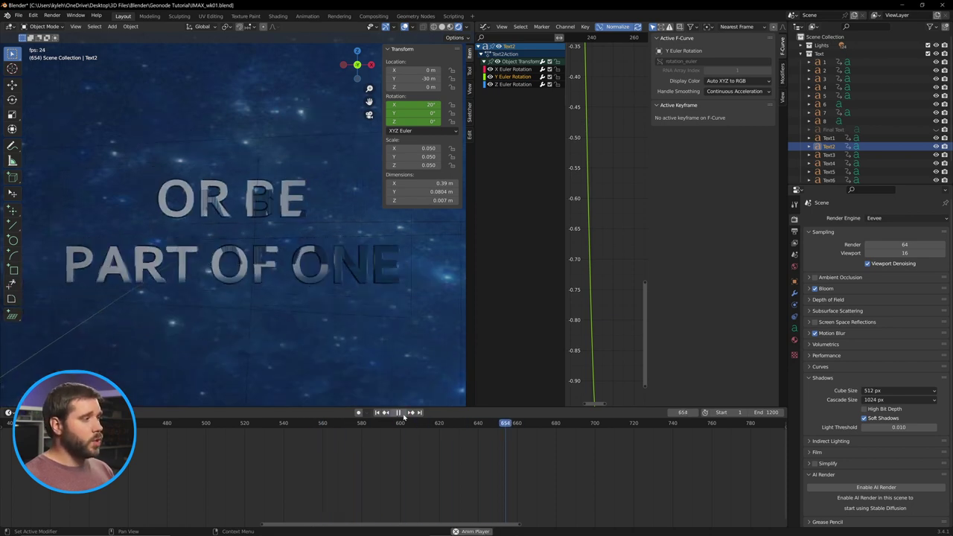
{"action": "left_click", "coordinate": [402, 414]}
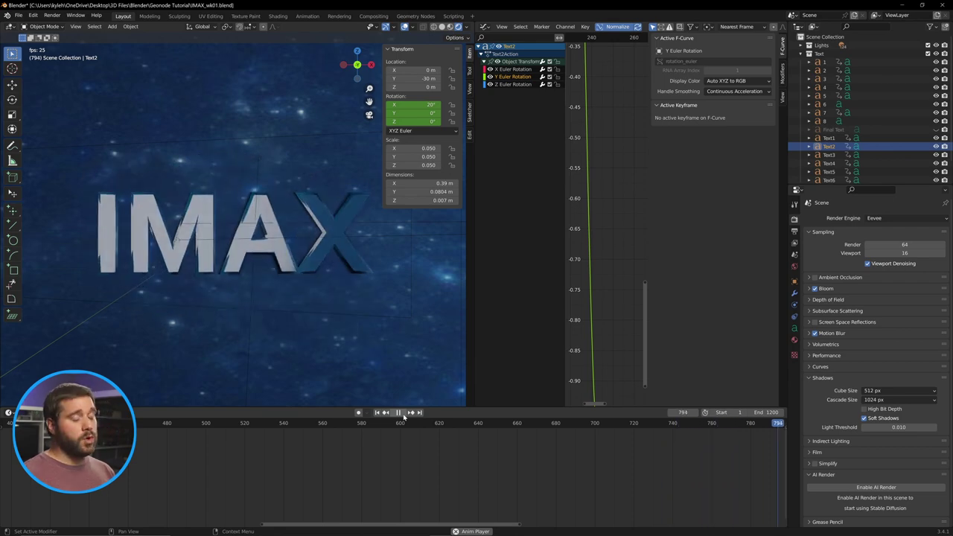
{"action": "left_click", "coordinate": [402, 414]}
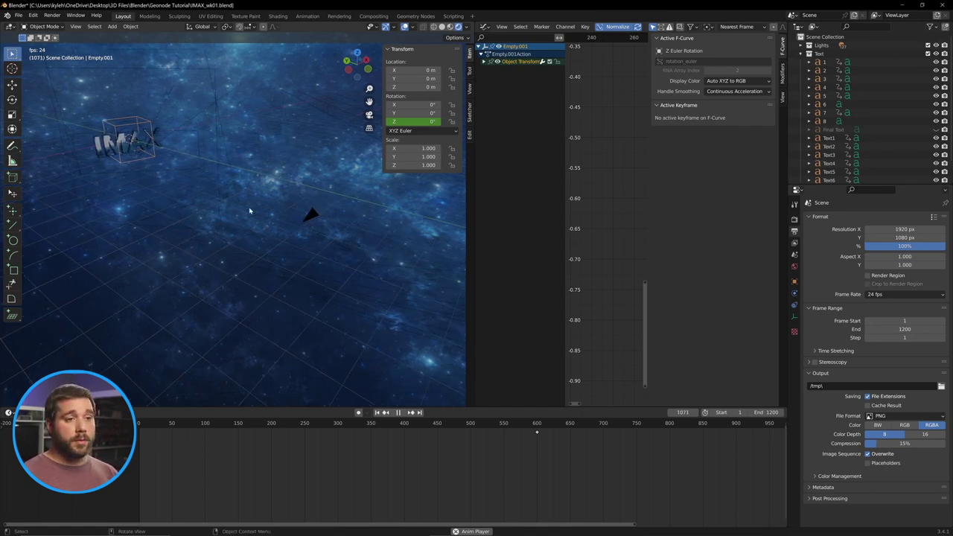
- Examine the two empties and the BlueFINAL light around the text while the animation plays
{"action": "left_click", "coordinate": [130, 131]}
{"action": "left_click", "coordinate": [132, 126]}
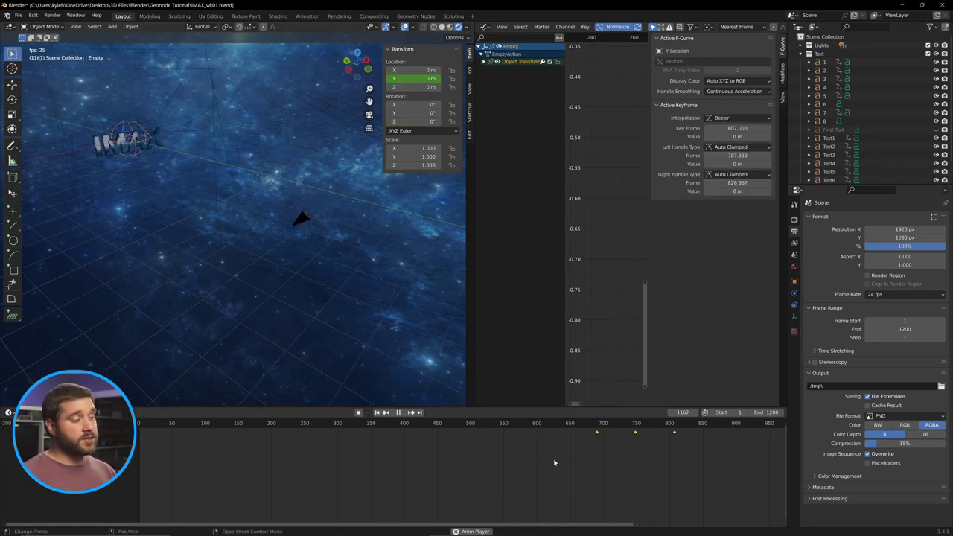
{"action": "left_click", "coordinate": [557, 423]}
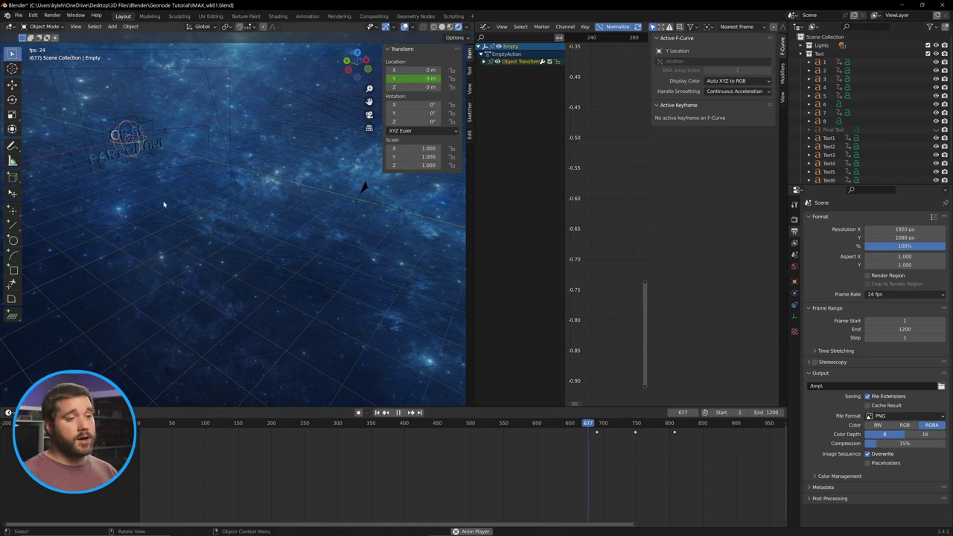
{"action": "left_click", "coordinate": [170, 139]}
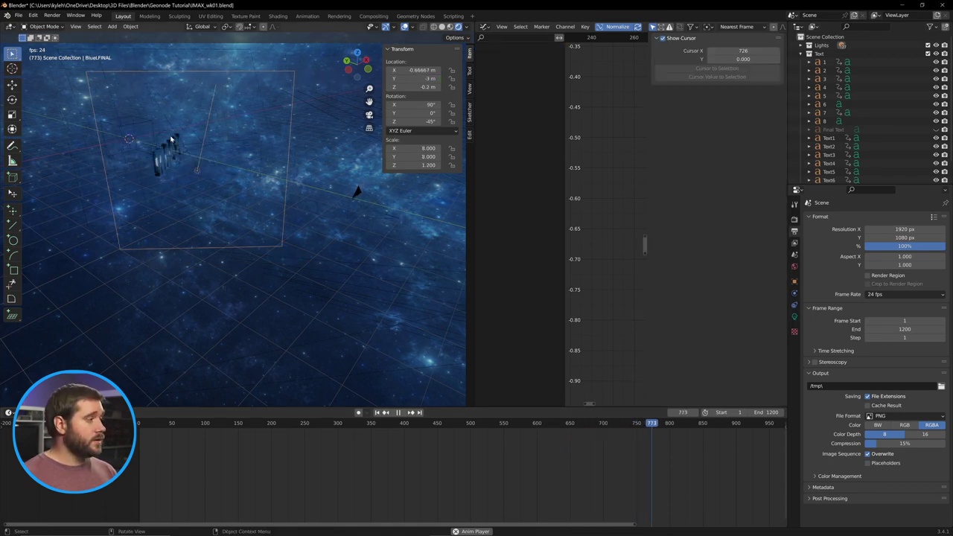
{"action": "left_click", "coordinate": [171, 139]}
{"action": "left_click", "coordinate": [241, 293]}
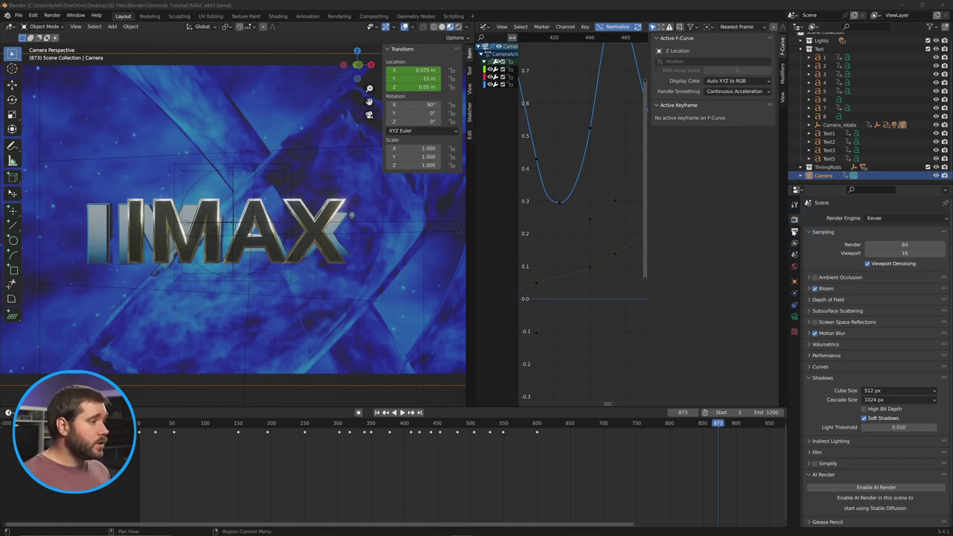
- Set the render output format to OpenEXR MultiLayer with the DWAA (lossy) codec
{"action": "left_click", "coordinate": [795, 231]}
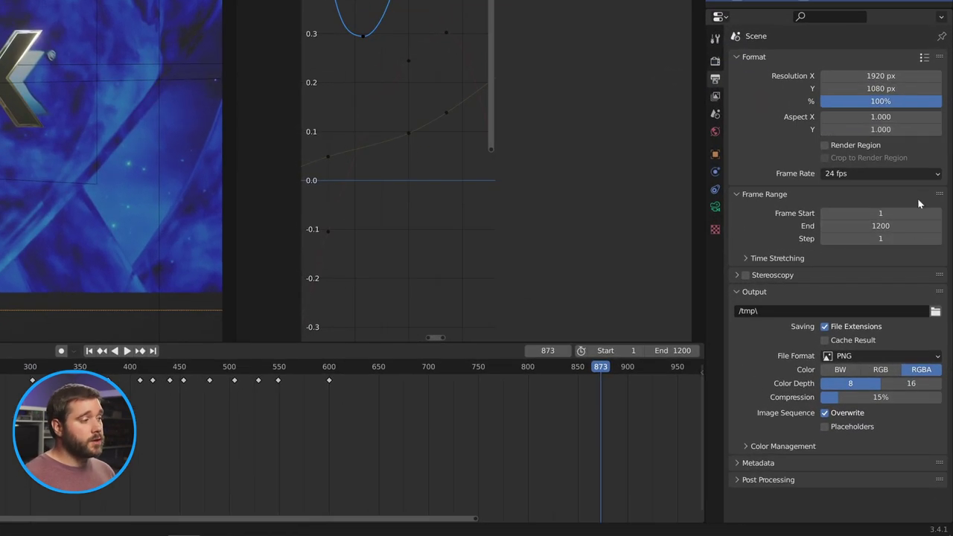
{"action": "left_click", "coordinate": [879, 356]}
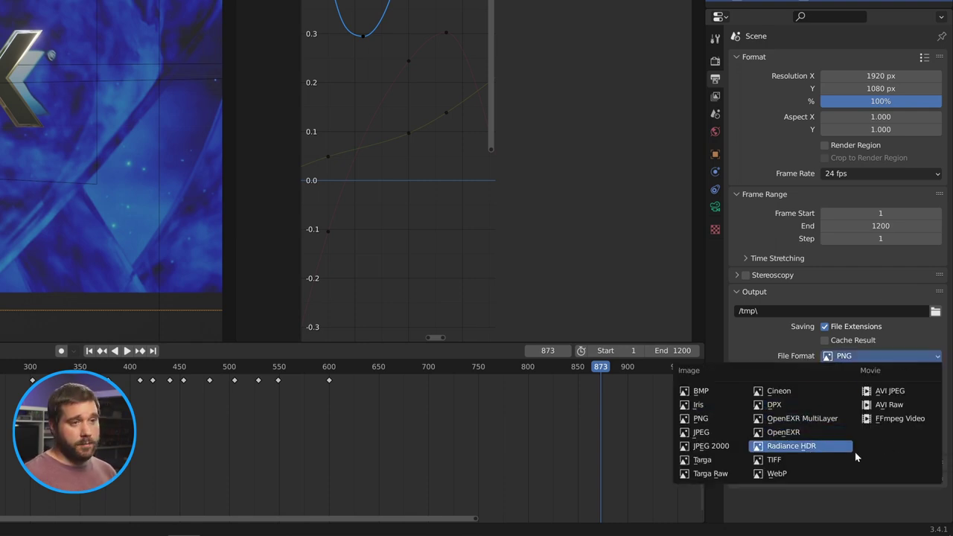
{"action": "left_click", "coordinate": [817, 418]}
{"action": "left_click", "coordinate": [903, 383]}
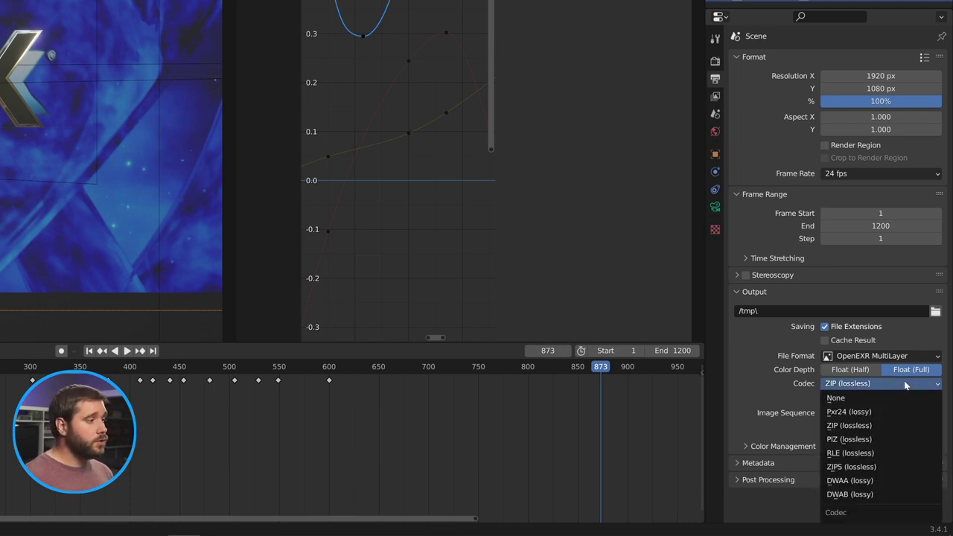
{"action": "left_click", "coordinate": [876, 480]}
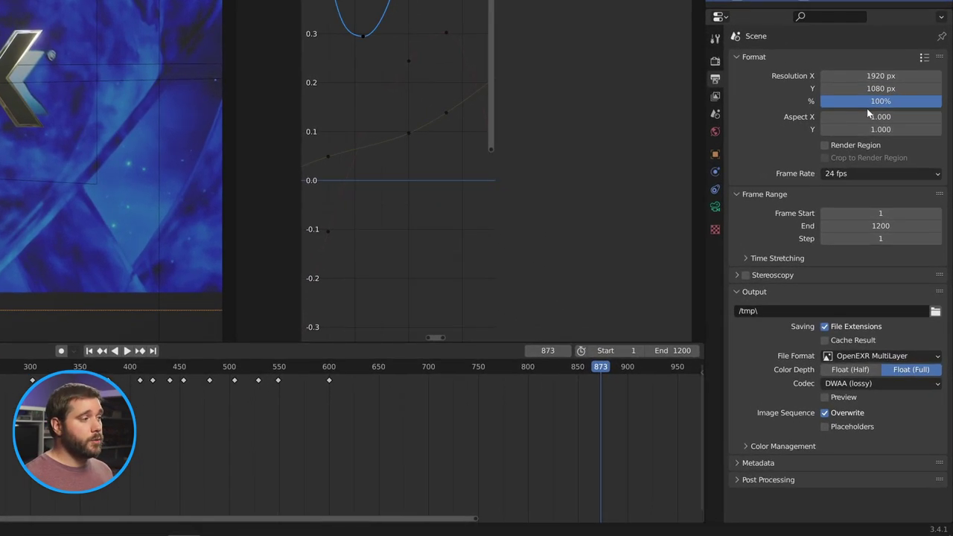
- Set the output frame rate to 30 fps and check the time stretching settings
{"action": "left_click", "coordinate": [875, 174]}
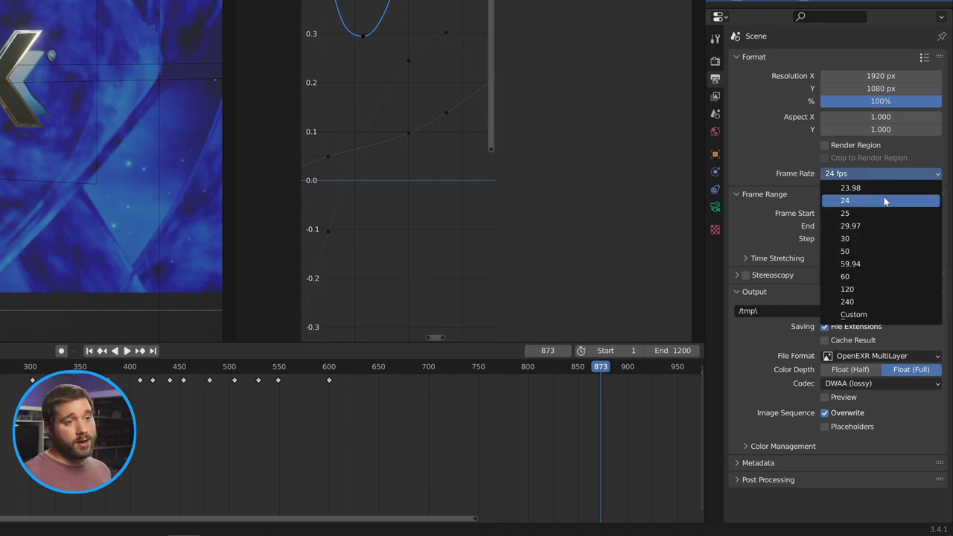
{"action": "left_click", "coordinate": [883, 239]}
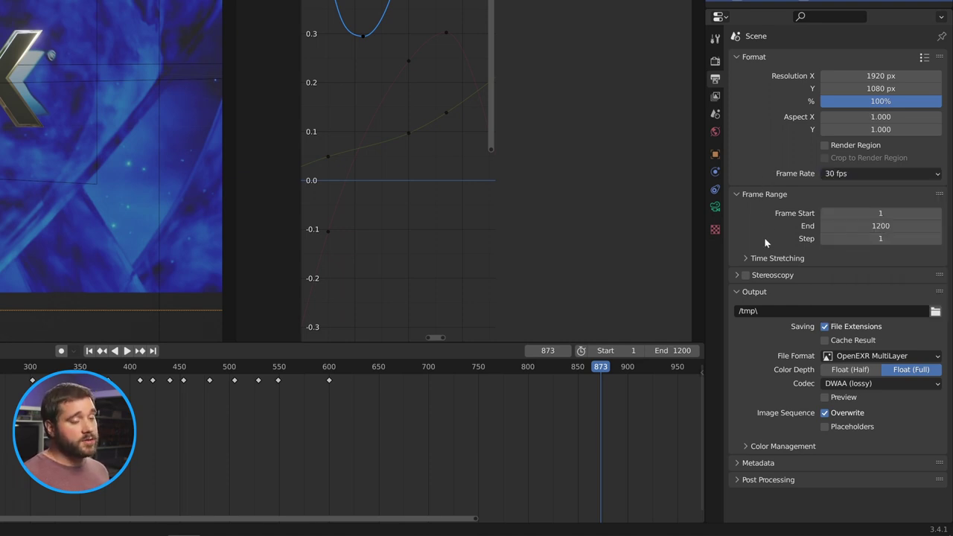
{"action": "left_click", "coordinate": [747, 260]}
{"action": "left_click", "coordinate": [746, 261]}
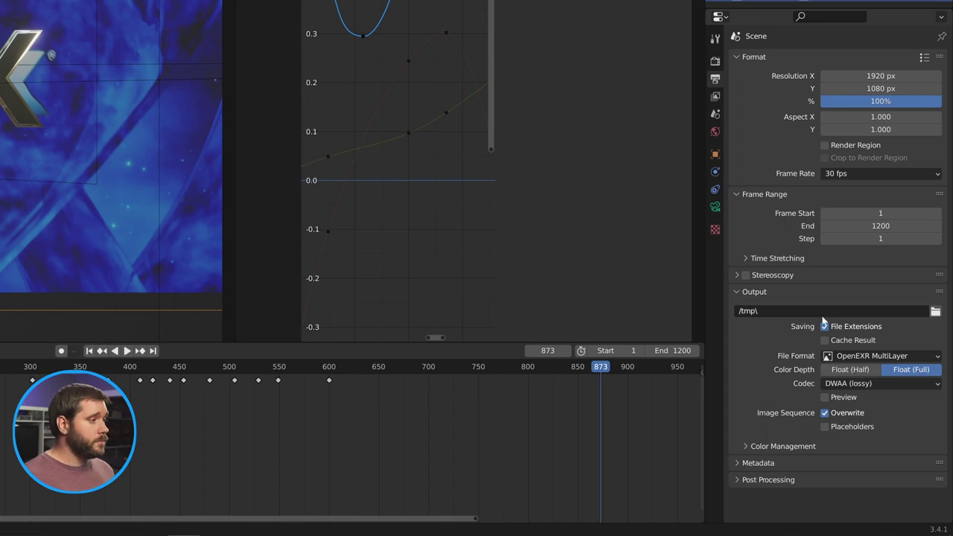
- Create a folder named IMAX_wk01 in Downloads and set it as the render output location
{"action": "left_click", "coordinate": [936, 312]}
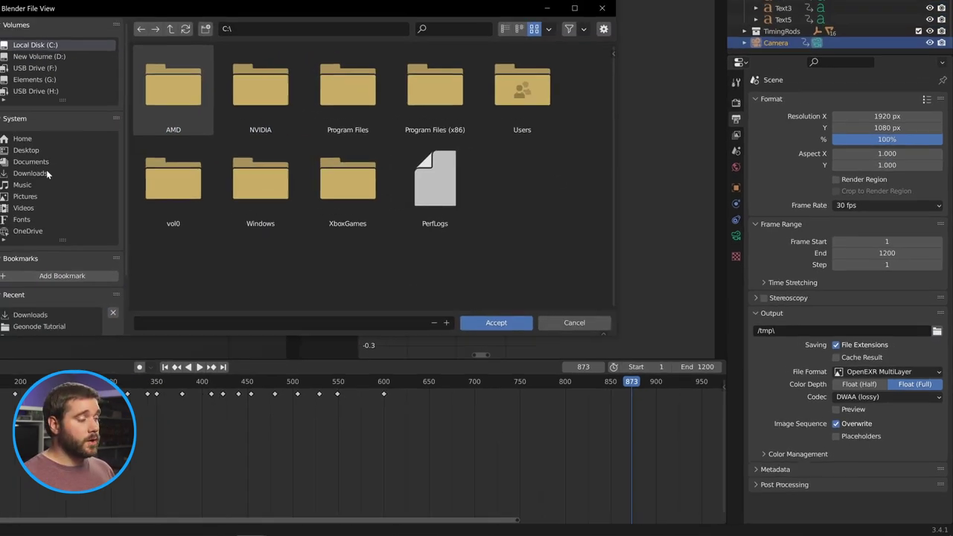
{"action": "left_click", "coordinate": [283, 272]}
{"action": "left_click", "coordinate": [407, 165]}
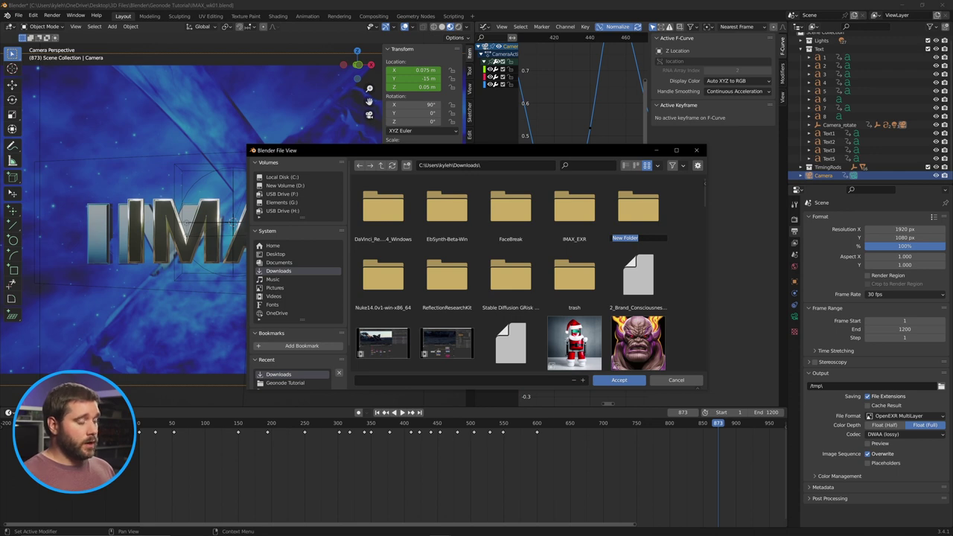
{"action": "type", "text": "IMAX_wk01"}
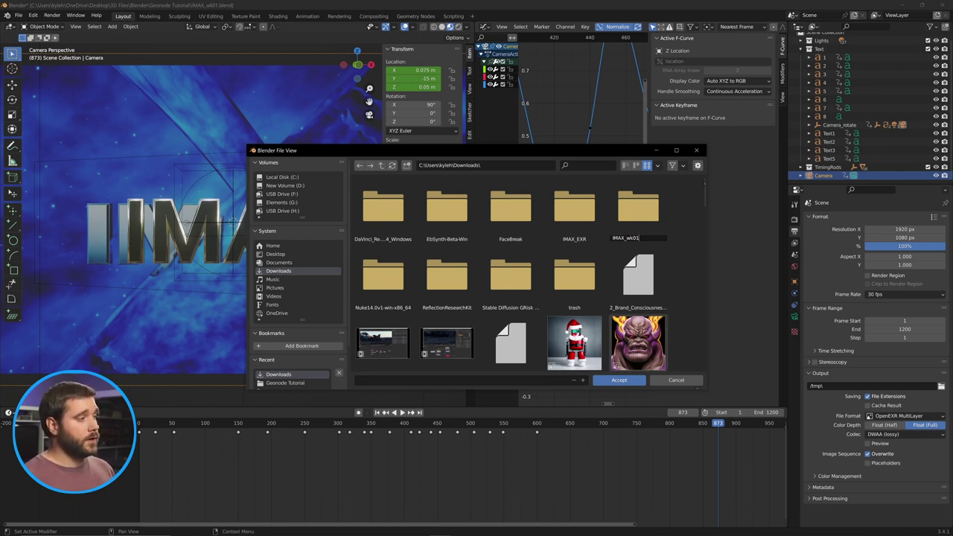
{"action": "key", "text": "Return"}
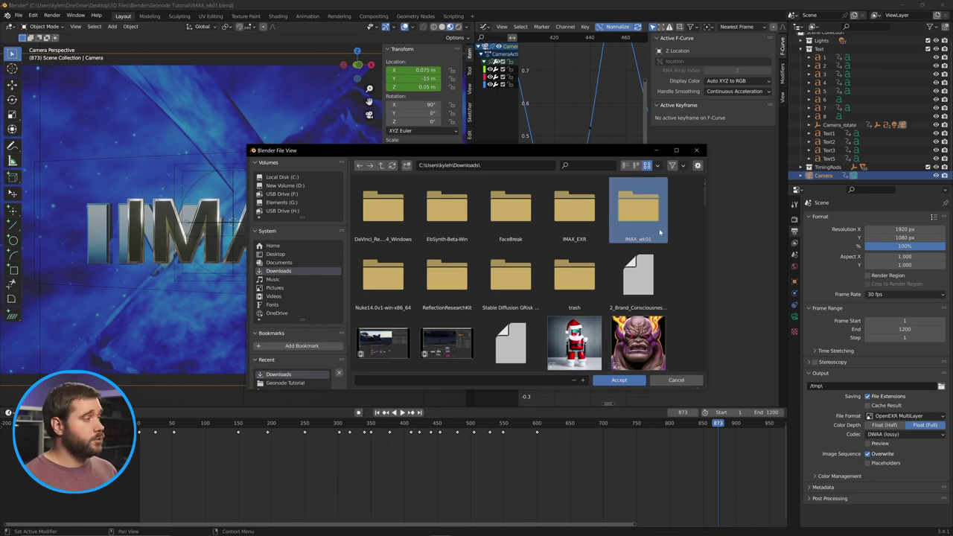
{"action": "double_click", "coordinate": [647, 218]}
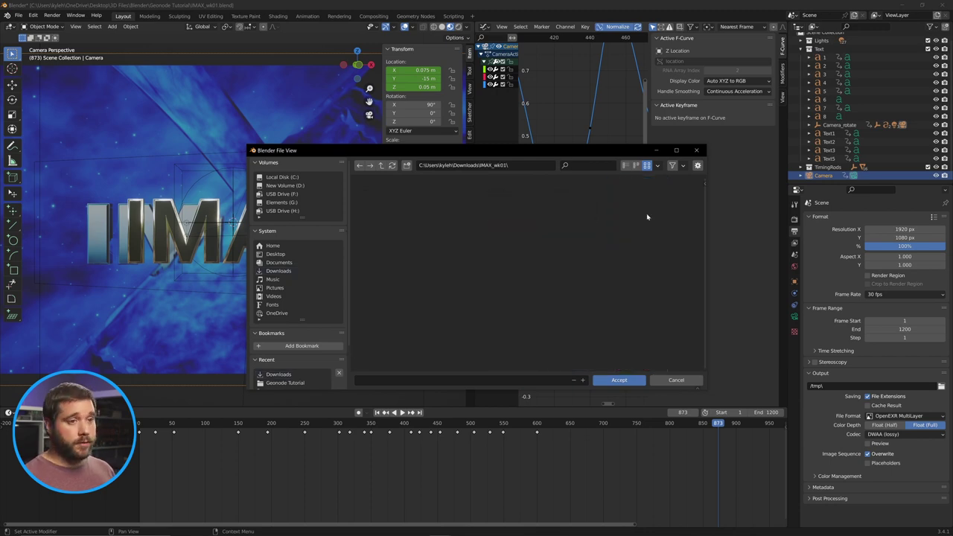
{"action": "left_click", "coordinate": [621, 381]}
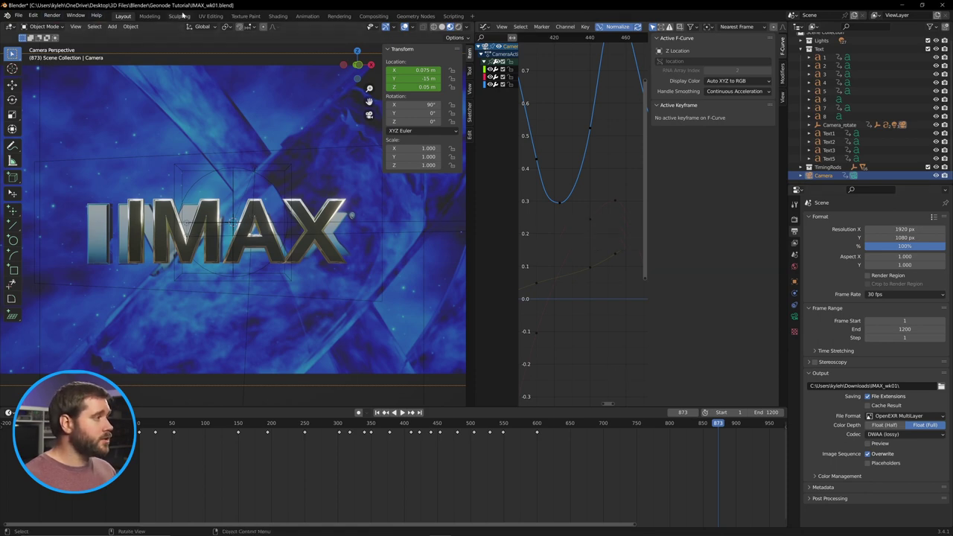
- Render the full animation
{"action": "left_click", "coordinate": [52, 15]}
{"action": "left_click", "coordinate": [74, 36]}
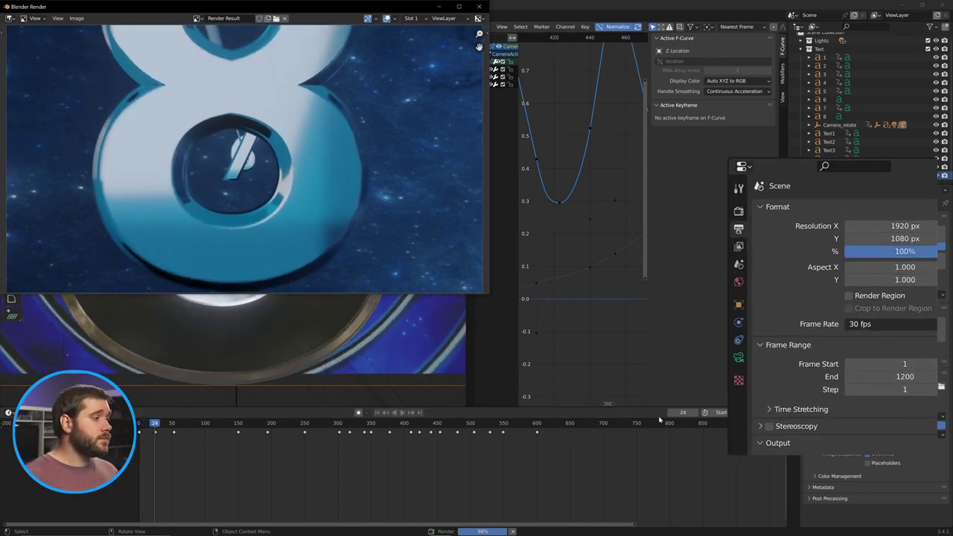
{"action": "left_click", "coordinate": [710, 213]}
{"action": "left_click", "coordinate": [688, 203]}
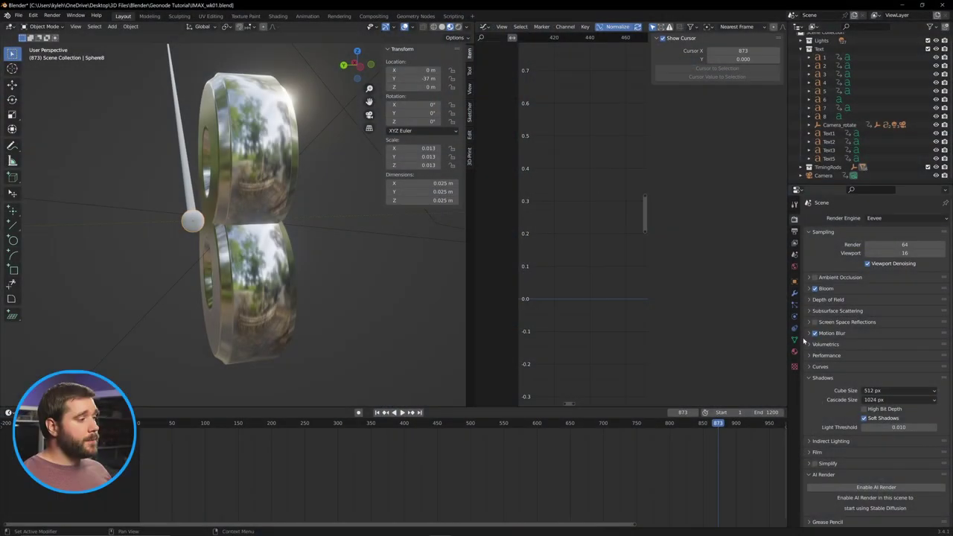
- Create a material named BlueSphere on the number 8's rod-end sphere and make its base colour blue (hue 0.600, saturation 0.912)
{"action": "left_click", "coordinate": [794, 352]}
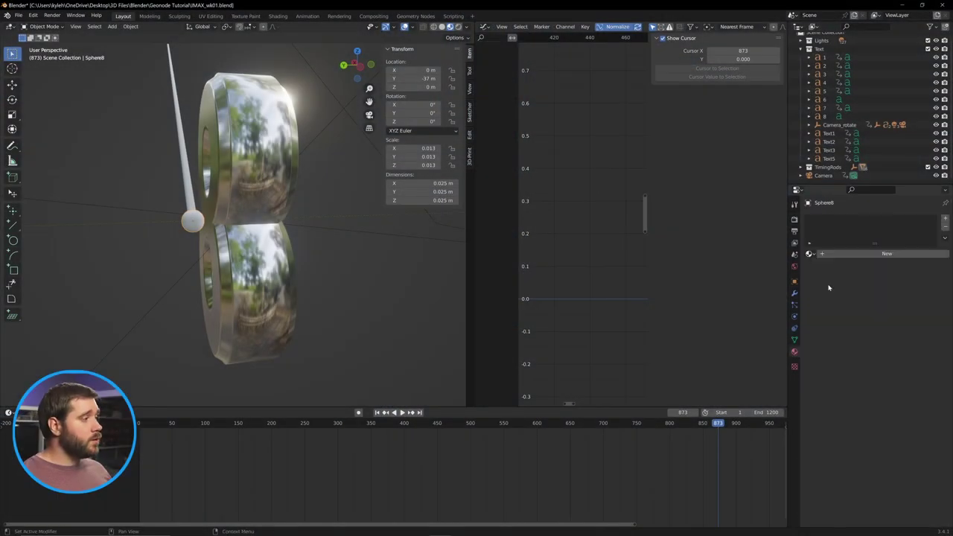
{"action": "left_click", "coordinate": [856, 255]}
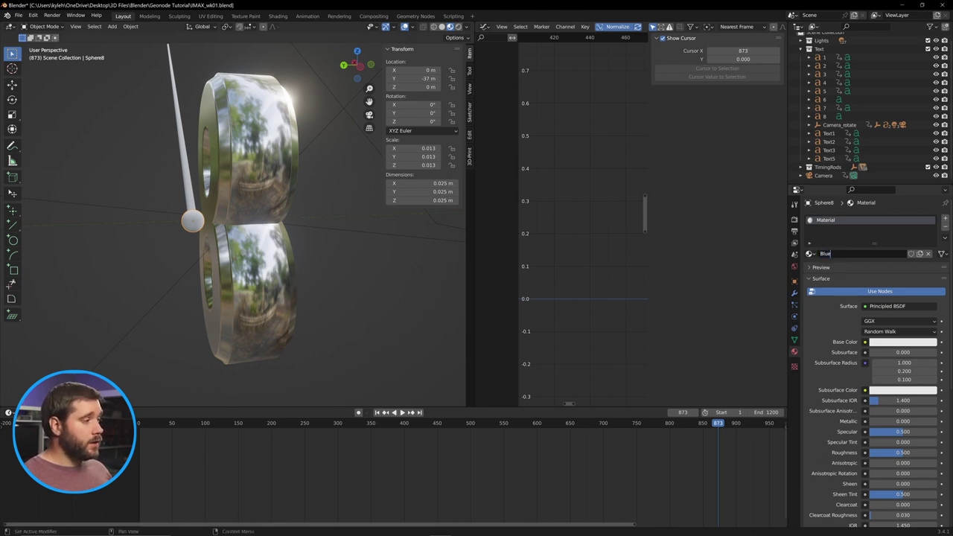
{"action": "key", "text": "Return"}
{"action": "left_click", "coordinate": [899, 342]}
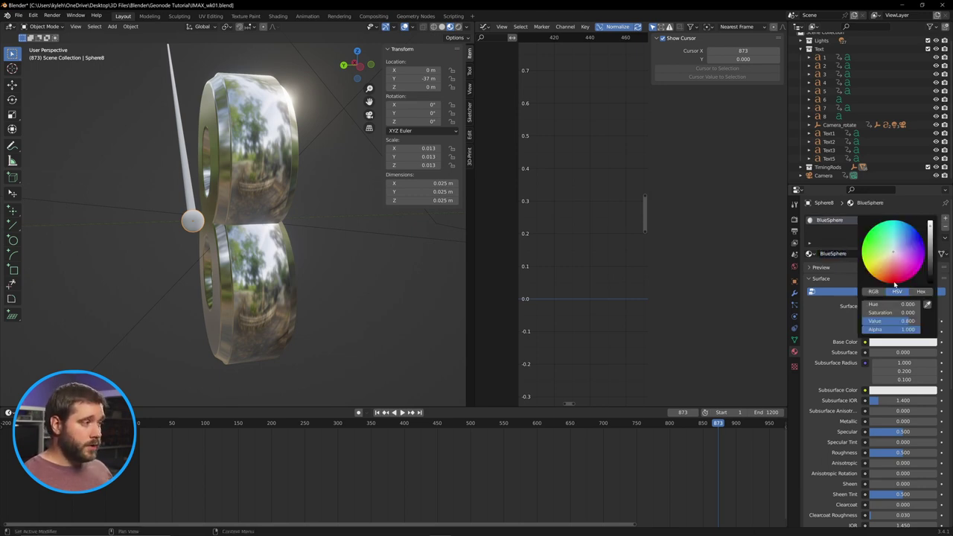
{"action": "left_click_drag", "start_coordinate": [892, 229], "coordinate": [903, 222]}
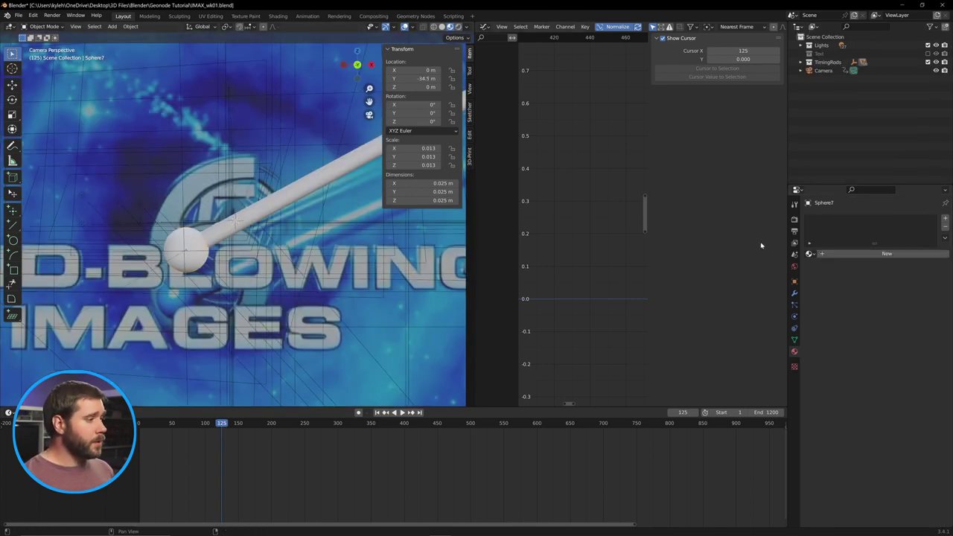
- Assign BlueSphere to the number 7's rod-end sphere and darken its base colour to about 0.44 value at full saturation
{"action": "left_click", "coordinate": [810, 254]}
{"action": "left_click", "coordinate": [832, 266]}
{"action": "left_click", "coordinate": [903, 342]}
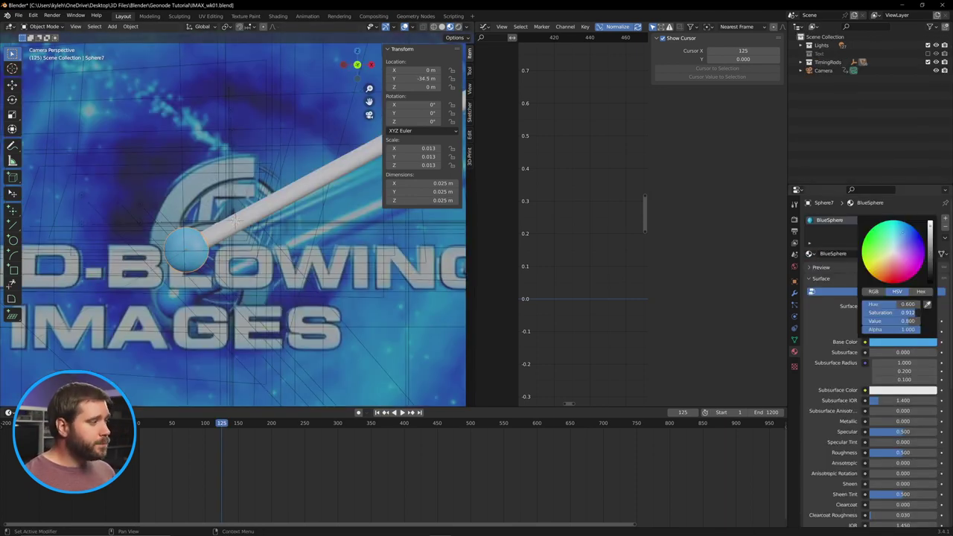
{"action": "left_click_drag", "start_coordinate": [915, 324], "coordinate": [893, 324]}
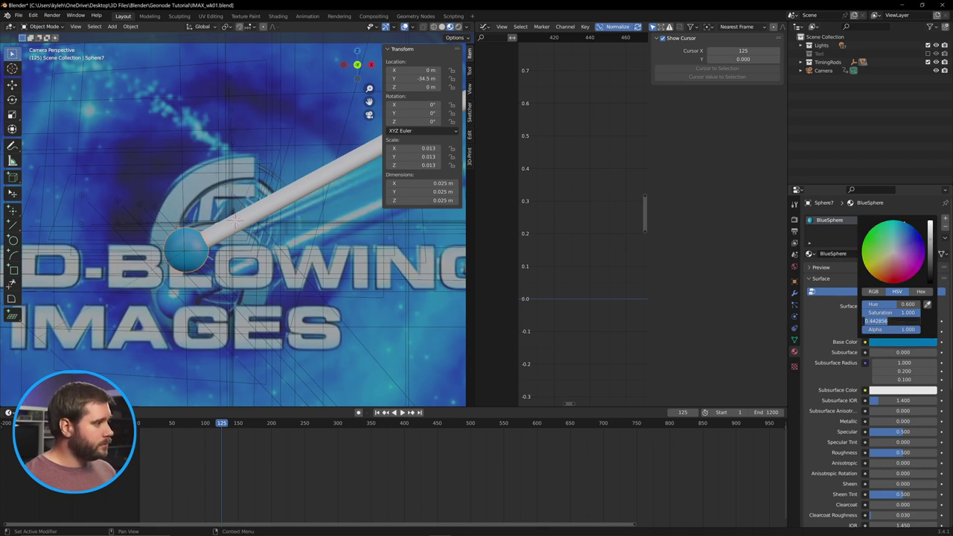
{"action": "key", "text": "Return"}
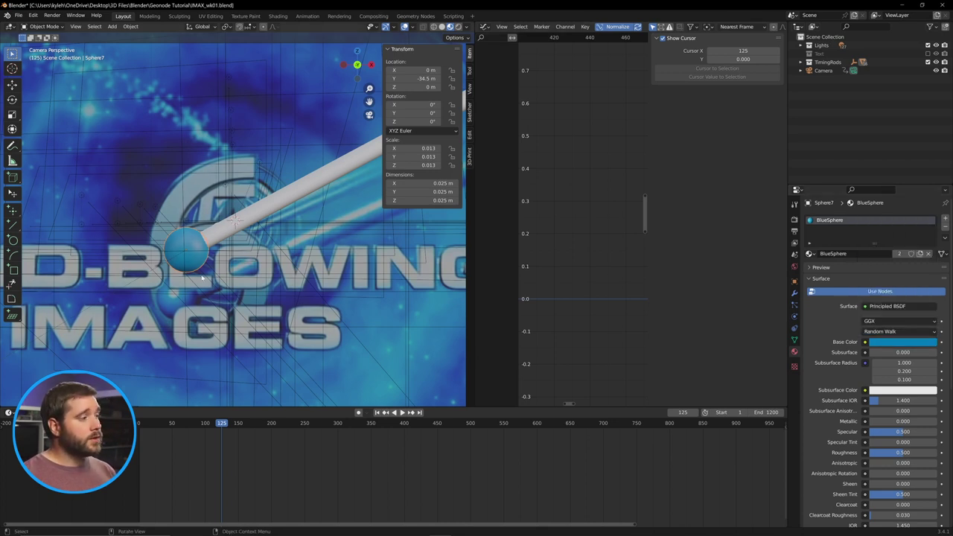
- Assign the BlueSphere material to the number 7's timing rod cylinder
{"action": "left_click", "coordinate": [290, 202]}
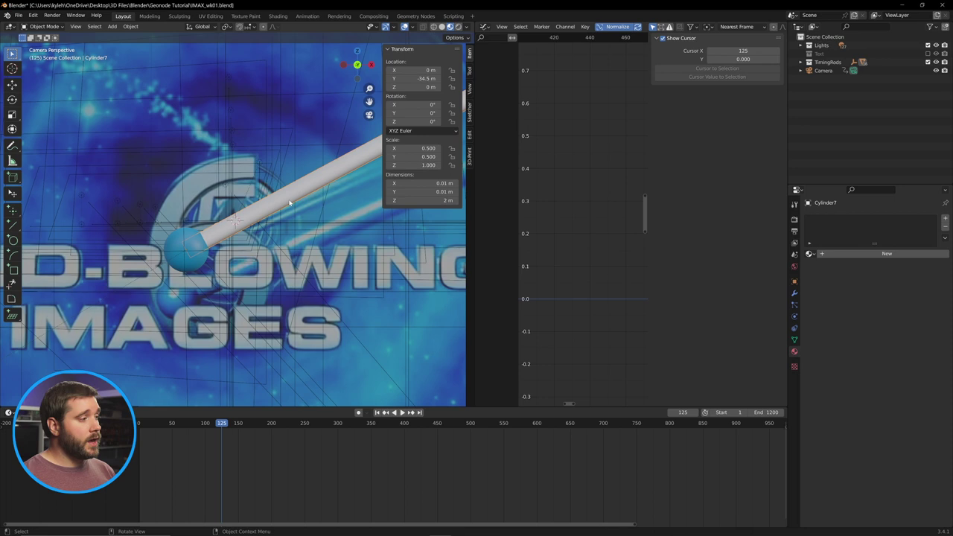
{"action": "left_click", "coordinate": [810, 254]}
{"action": "left_click", "coordinate": [833, 266]}
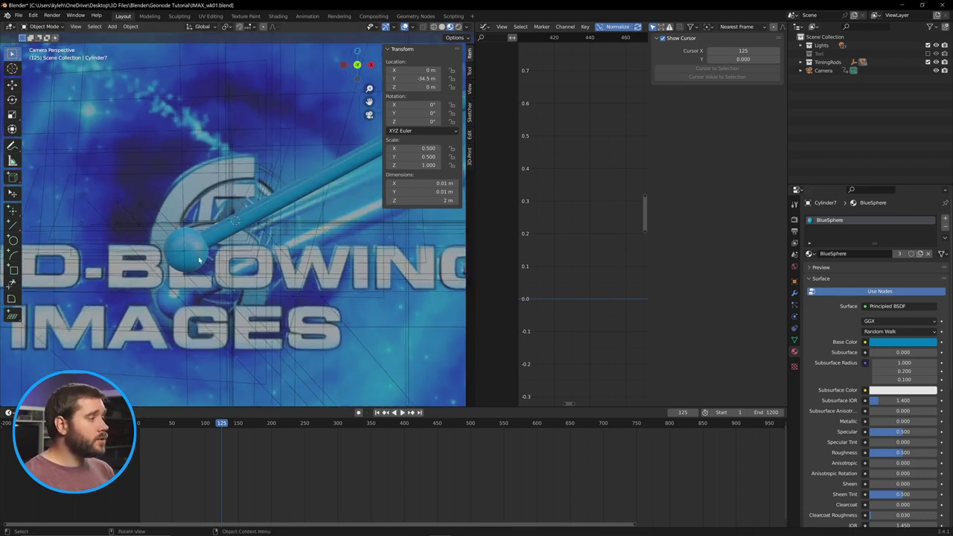
- Snap the 3D cursor to the number 7's rod-end sphere and add a spot light there
{"action": "key", "text": "shift+s"}
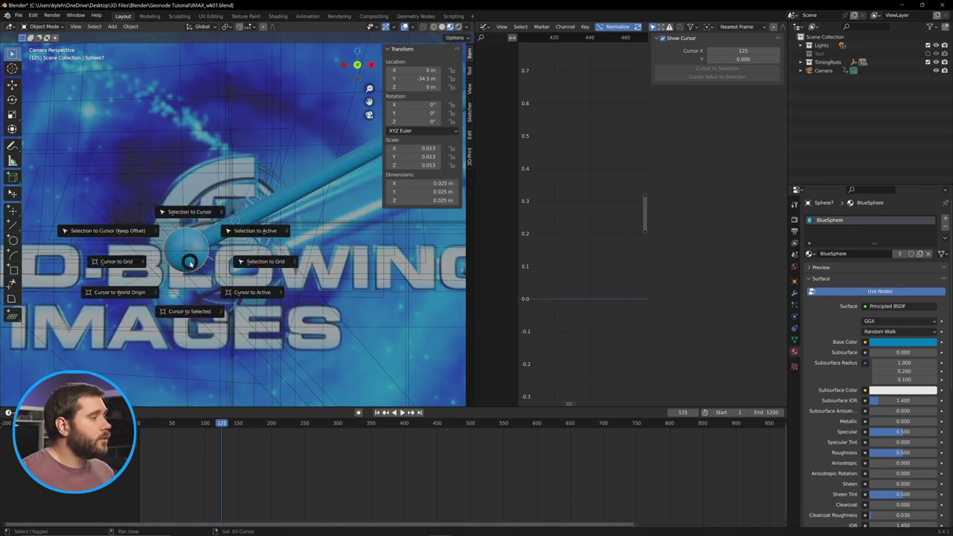
{"action": "left_click", "coordinate": [204, 316]}
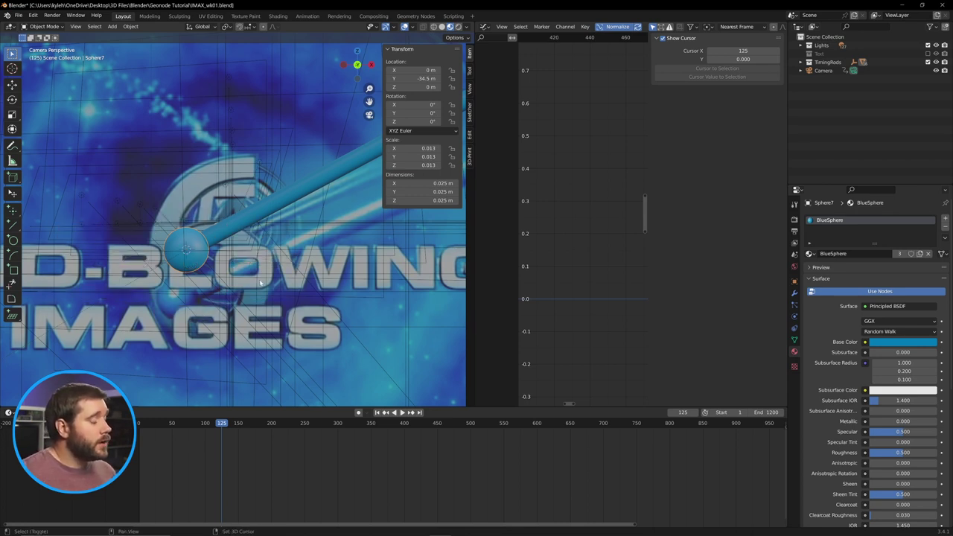
{"action": "key", "text": "shift+a"}
{"action": "mouse_move", "coordinate": [247, 301]}
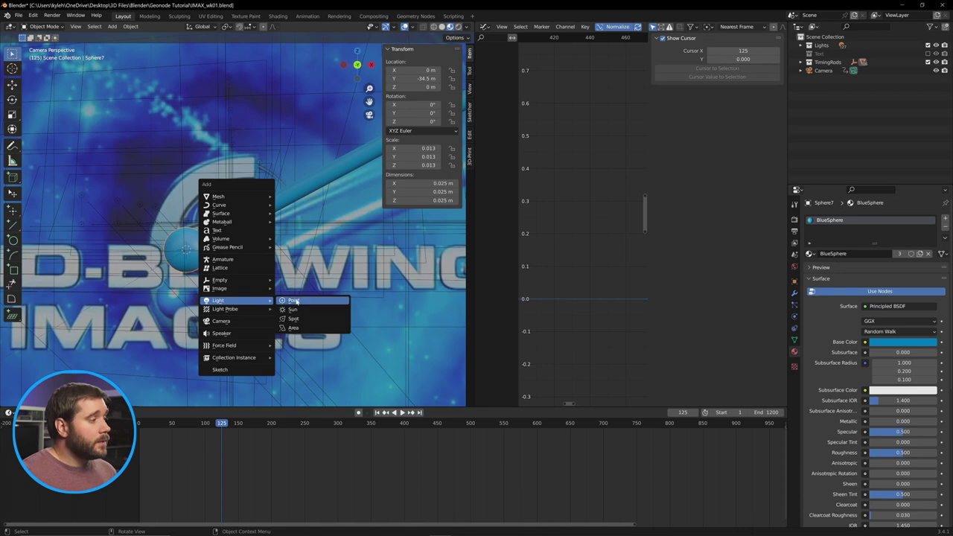
{"action": "left_click", "coordinate": [313, 320]}
{"action": "scroll", "coordinate": [305, 313], "scroll_direction": "down", "scroll_amount": 5}
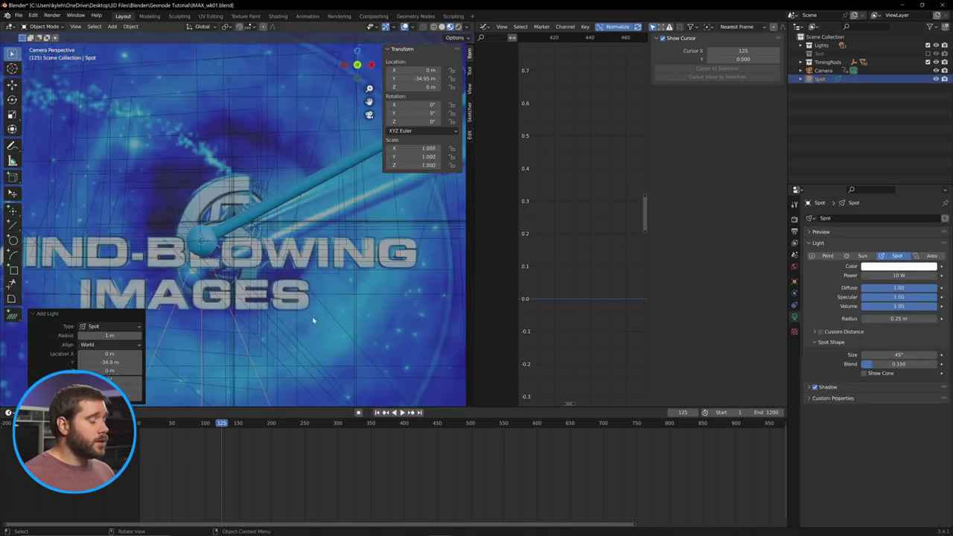
{"action": "mouse_move", "coordinate": [291, 300]}
{"action": "middle_mouse_down"}
{"action": "mouse_move", "coordinate": [328, 342]}
{"action": "mouse_move", "coordinate": [304, 310]}
{"action": "middle_mouse_up"}
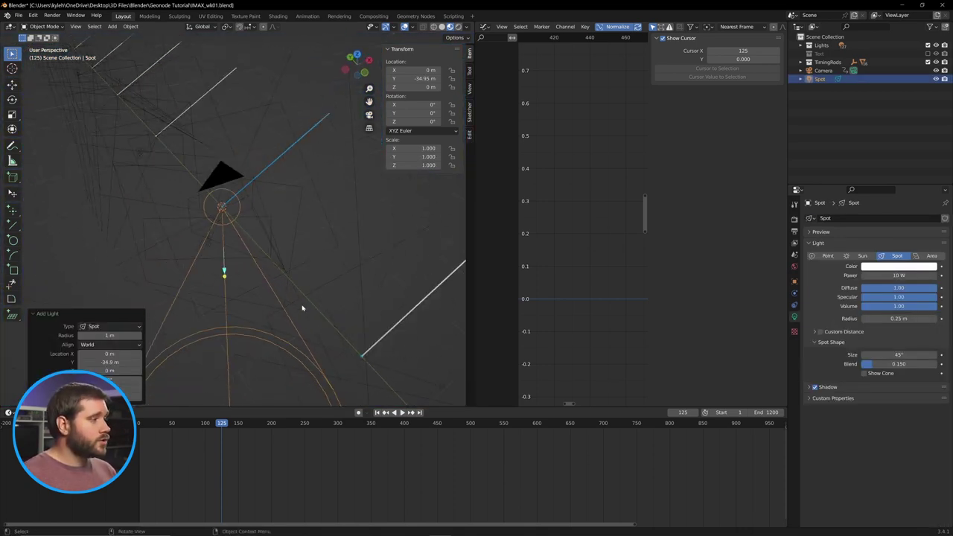
- Raise the spot light about 13.5 m along Z above the blue sphere and inspect the sphere up close
{"action": "key", "text": "g"}
{"action": "key", "text": "z"}
{"action": "right_click", "coordinate": [294, 273]}
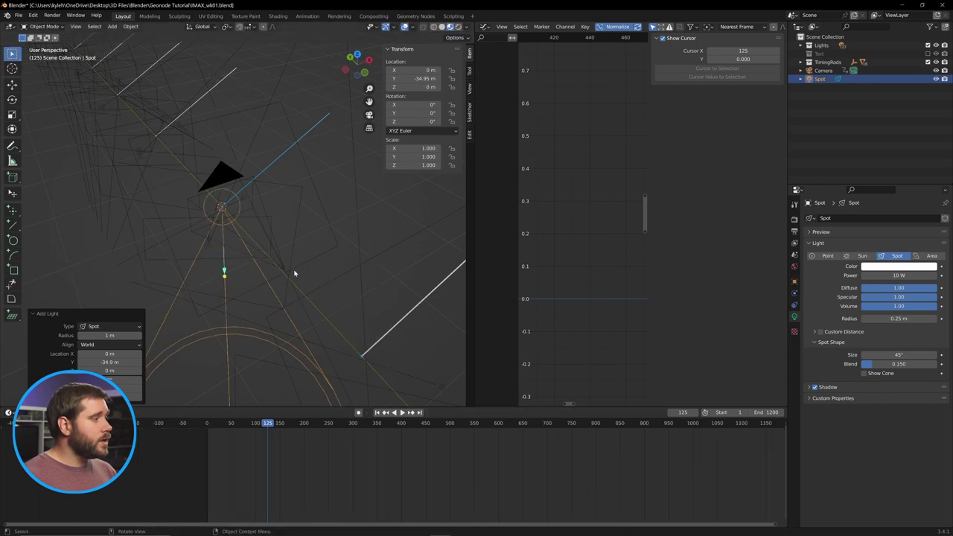
{"action": "scroll", "coordinate": [294, 274], "scroll_direction": "down", "scroll_amount": 5}
{"action": "key", "text": "g"}
{"action": "key", "text": "z"}
{"action": "left_click", "coordinate": [270, 188]}
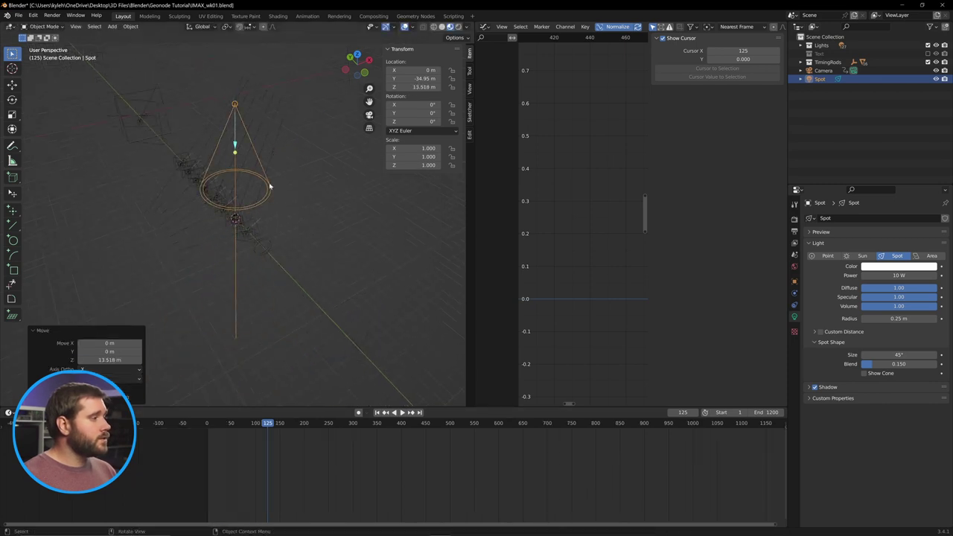
{"action": "scroll", "coordinate": [246, 238], "scroll_direction": "up", "scroll_amount": 5}
{"action": "middle_click_drag", "start_coordinate": [238, 259], "coordinate": [216, 241]}
{"action": "scroll", "coordinate": [216, 241], "scroll_direction": "up", "scroll_amount": 3}
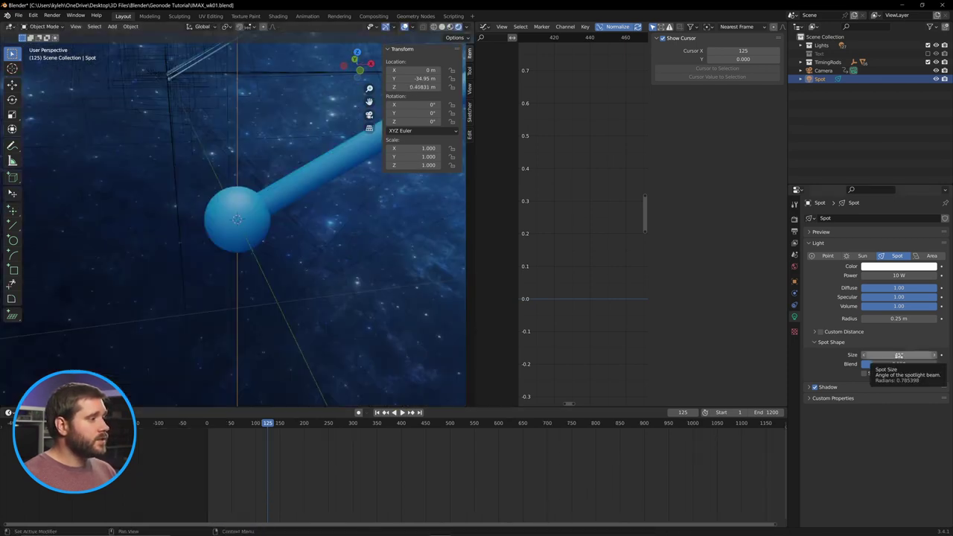
- Set the spot light's radius to 0 m and its Z location to about 0.378 m, and try a different beam angle
{"action": "left_click_drag", "start_coordinate": [899, 319], "coordinate": [938, 288]}
{"action": "scroll", "coordinate": [214, 239], "scroll_direction": "down", "scroll_amount": 5}
{"action": "mouse_move", "coordinate": [414, 87]}
{"action": "left_mouse_down"}
{"action": "mouse_move", "coordinate": [454, 87]}
{"action": "mouse_move", "coordinate": [412, 88]}
{"action": "left_mouse_up"}
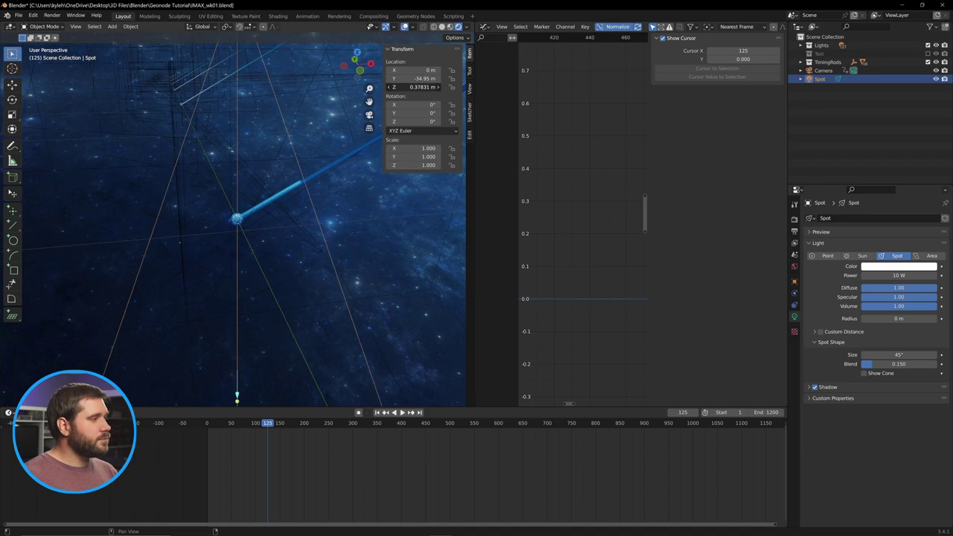
{"action": "left_click_drag", "start_coordinate": [899, 354], "coordinate": [924, 354]}
{"action": "key", "text": "KP_0"}
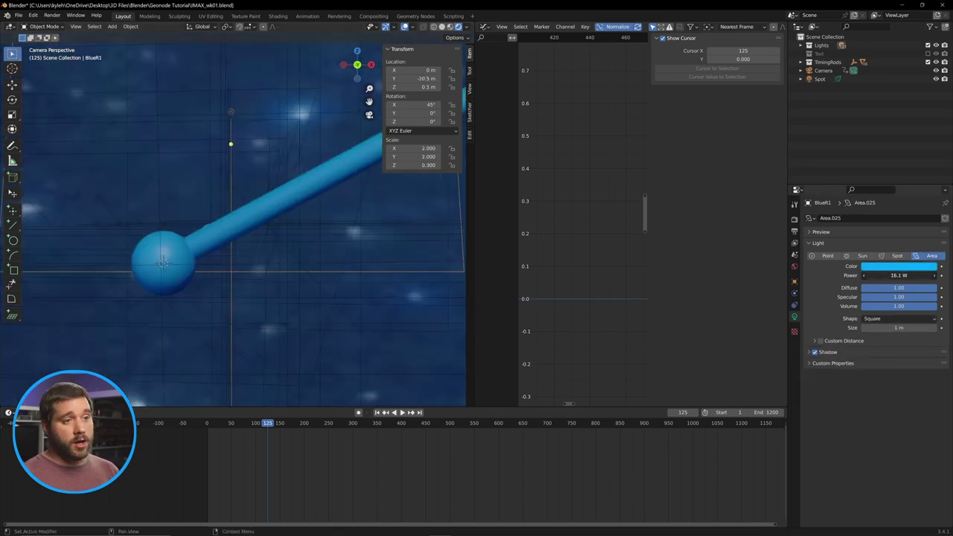
- Remove the trial spot light from the scene
{"action": "left_click", "coordinate": [820, 79]}
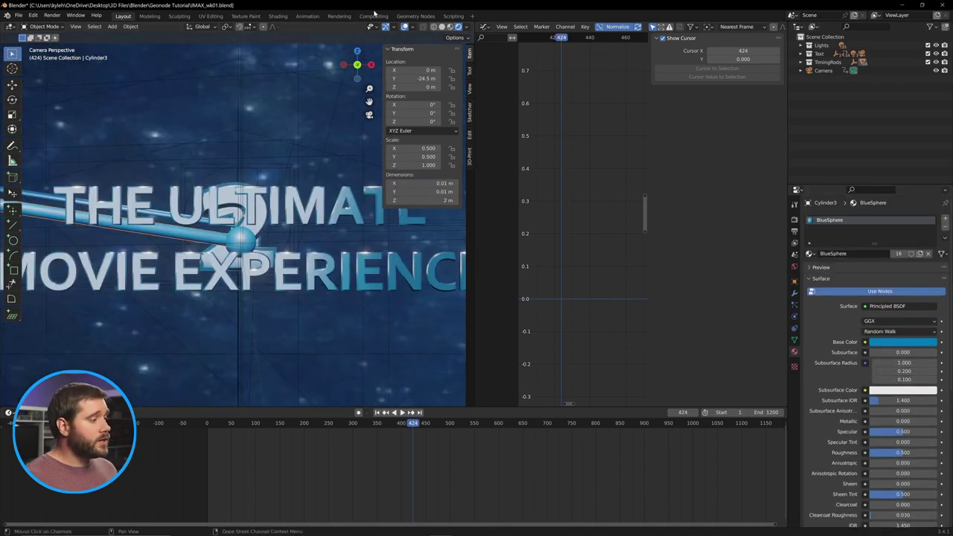
- In the shader nodes of BlueSphere, set the emission colour to a saturated blue with hue 0.660, saturation 1.000 and value 0.924
{"action": "left_click", "coordinate": [274, 17]}
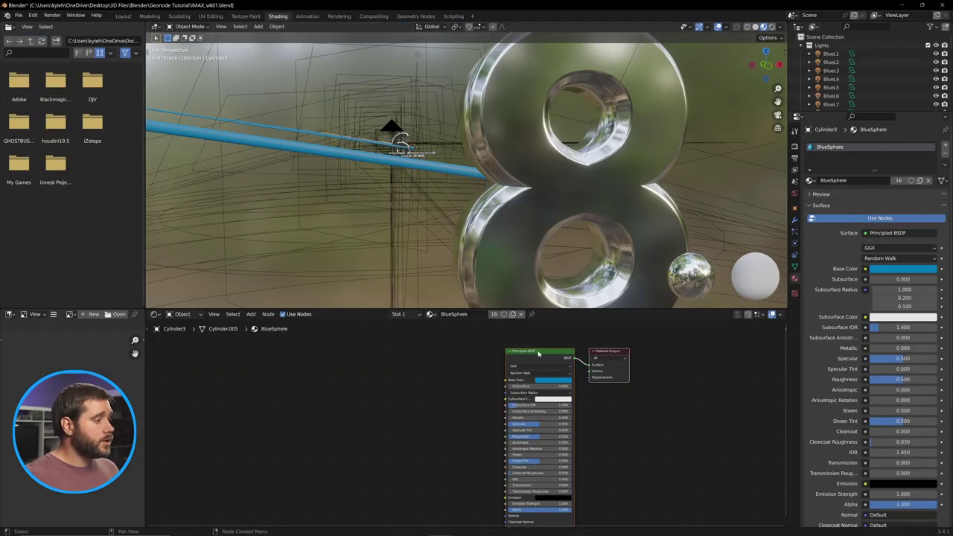
{"action": "left_click_drag", "start_coordinate": [539, 354], "coordinate": [446, 400]}
{"action": "left_click", "coordinate": [471, 354]}
{"action": "scroll", "coordinate": [419, 427], "scroll_direction": "up", "scroll_amount": 6}
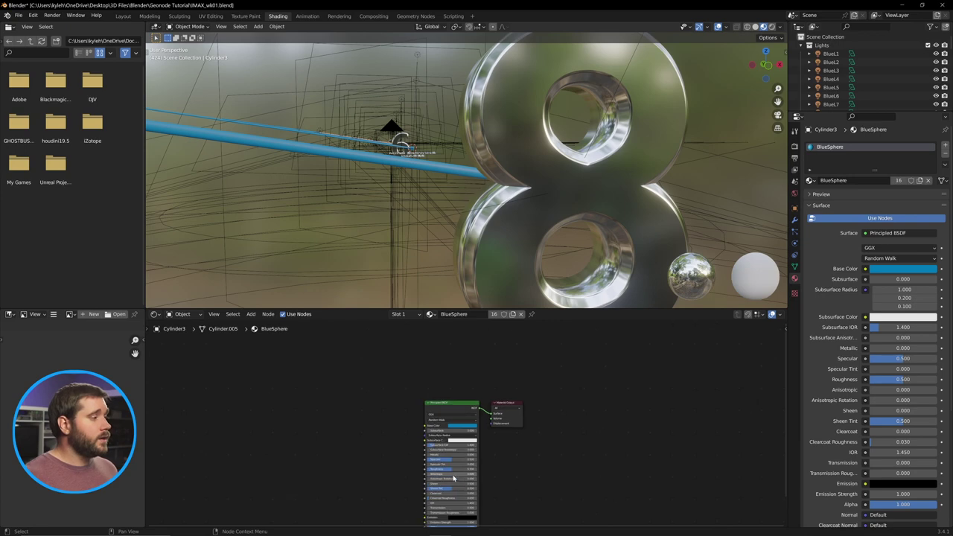
{"action": "left_click", "coordinate": [429, 426]}
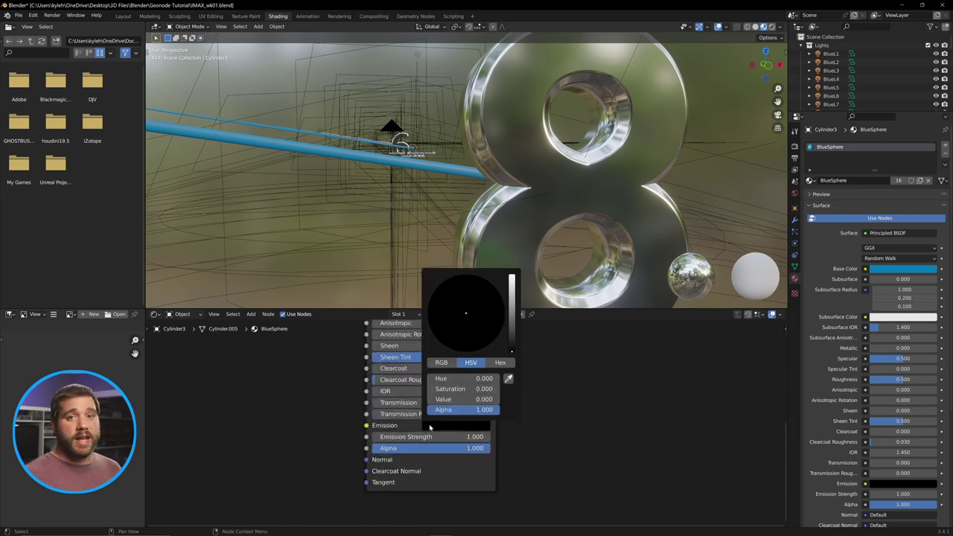
{"action": "left_click_drag", "start_coordinate": [512, 349], "coordinate": [512, 313]}
{"action": "left_click_drag", "start_coordinate": [480, 399], "coordinate": [503, 400]}
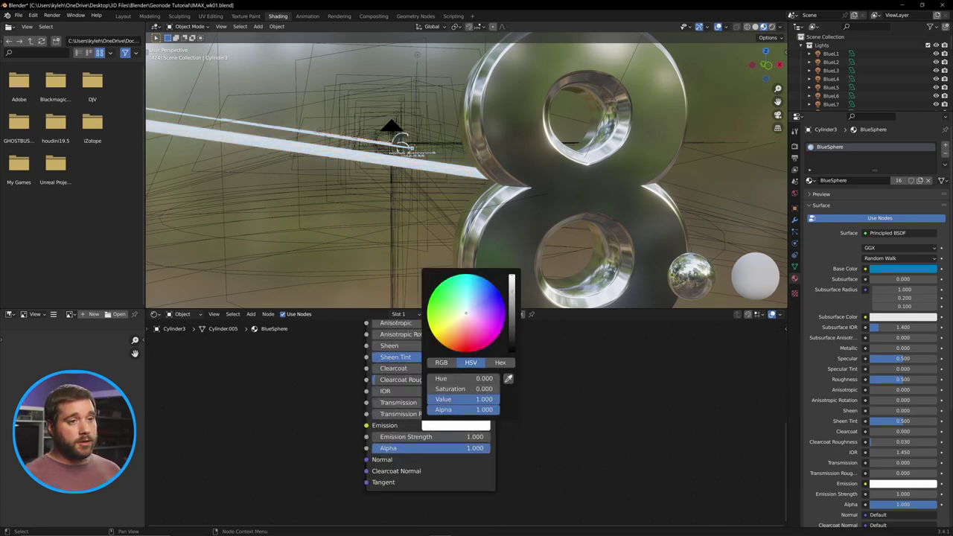
{"action": "left_click_drag", "start_coordinate": [463, 313], "coordinate": [493, 284]}
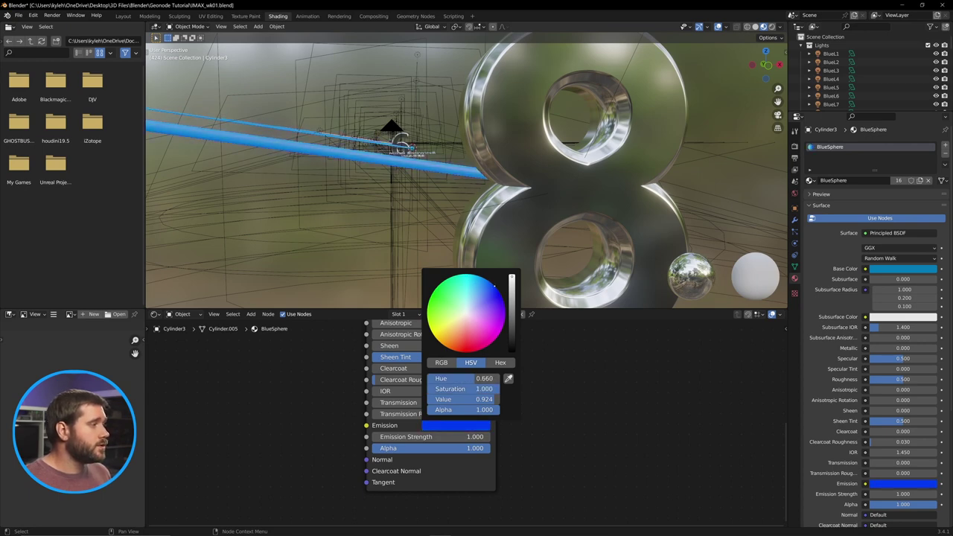
- Switch the viewport to rendered shading and lower the BlueSphere emission strength to 0
{"action": "left_click", "coordinate": [772, 27]}
{"action": "mouse_move", "coordinate": [640, 160]}
{"action": "middle_mouse_down"}
{"action": "mouse_move", "coordinate": [524, 199]}
{"action": "mouse_move", "coordinate": [588, 216]}
{"action": "middle_mouse_up"}
{"action": "left_click", "coordinate": [446, 436]}
{"action": "type", "text": "50.7"}
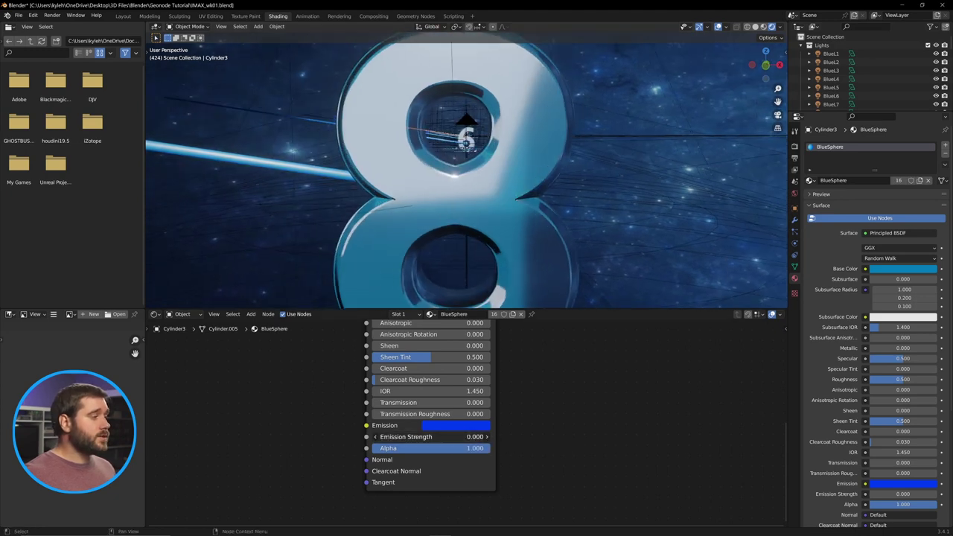
{"action": "key", "text": "Return"}
{"action": "left_click_drag", "start_coordinate": [447, 437], "coordinate": [272, 437]}
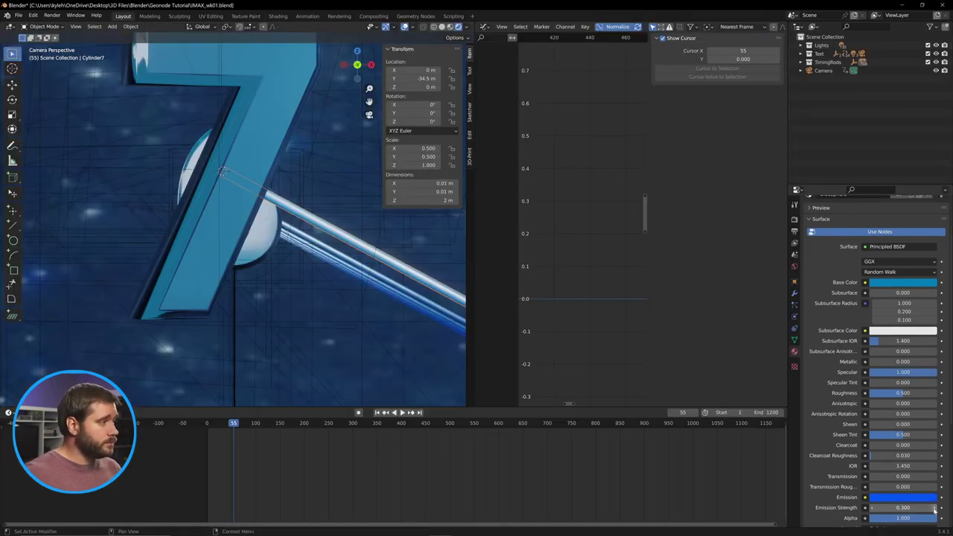
- Play the animation through the camera to review the glowing blue timing rods and spheres
{"action": "left_click", "coordinate": [415, 380]}
{"action": "key", "text": "space"}
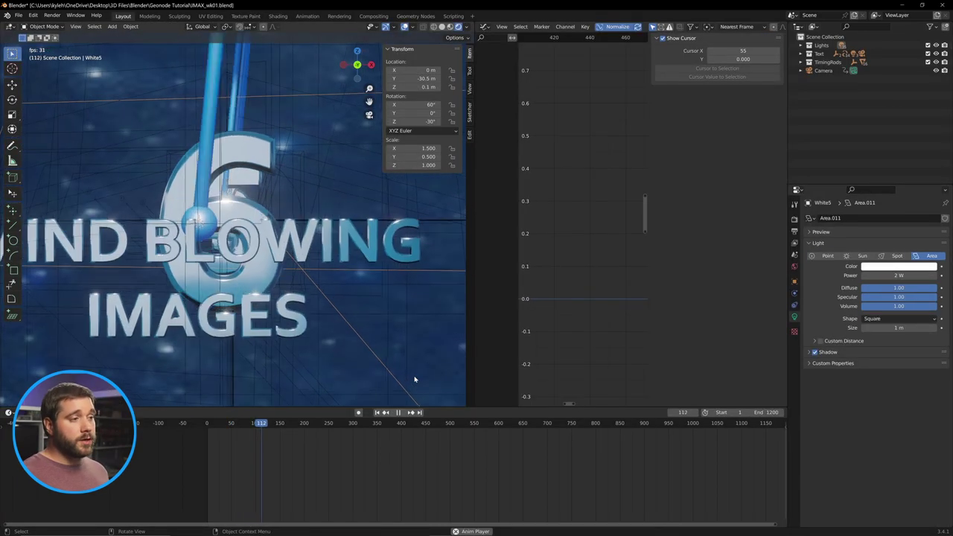
{"action": "left_click", "coordinate": [283, 331]}
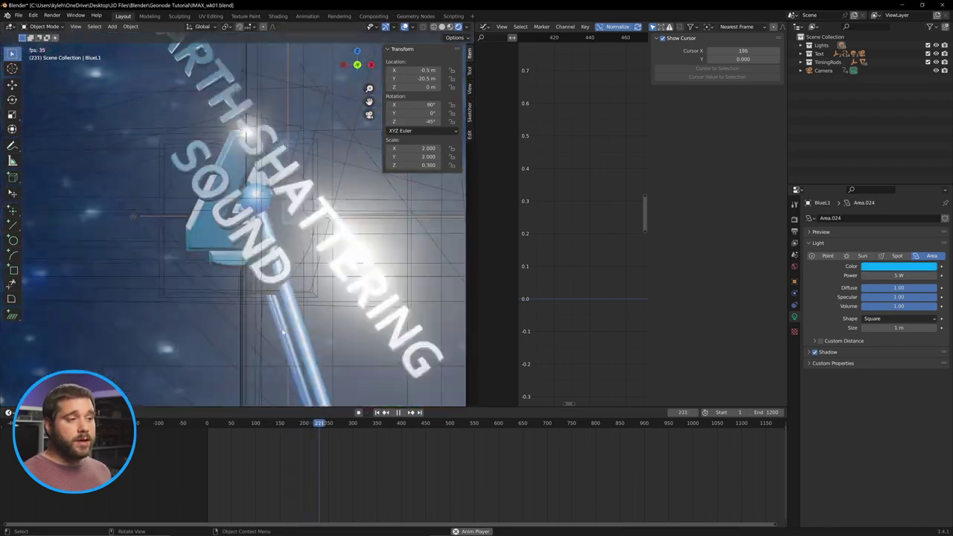